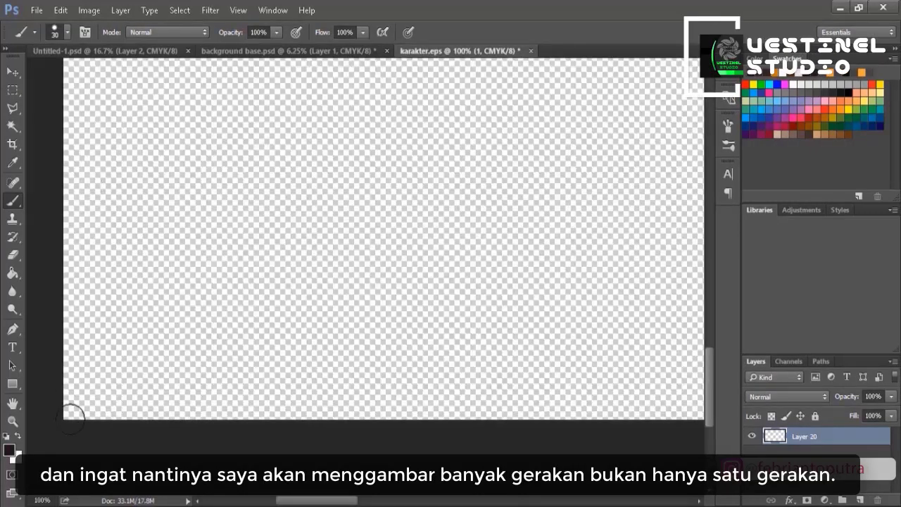
pyautogui.moveTo(68, 417)
pyautogui.mouseDown()
pyautogui.moveTo(73, 358)
pyautogui.moveTo(107, 237)
pyautogui.mouseUp()
pyautogui.scroll(2, 88, 305)
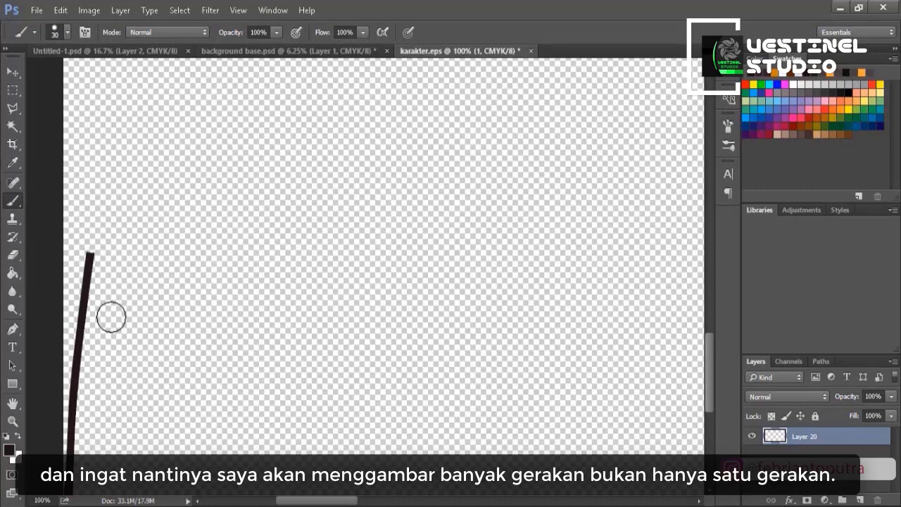
pyautogui.hotkey('ctrl', 'z')
# Brush the character's left shoulder and arm outline from the canvas's lower left corner up to the base of the neck
pyautogui.moveTo(83, 422)
pyautogui.mouseDown()
pyautogui.moveTo(137, 186)
pyautogui.moveTo(171, 96)
pyautogui.moveTo(195, 66)
pyautogui.mouseUp()
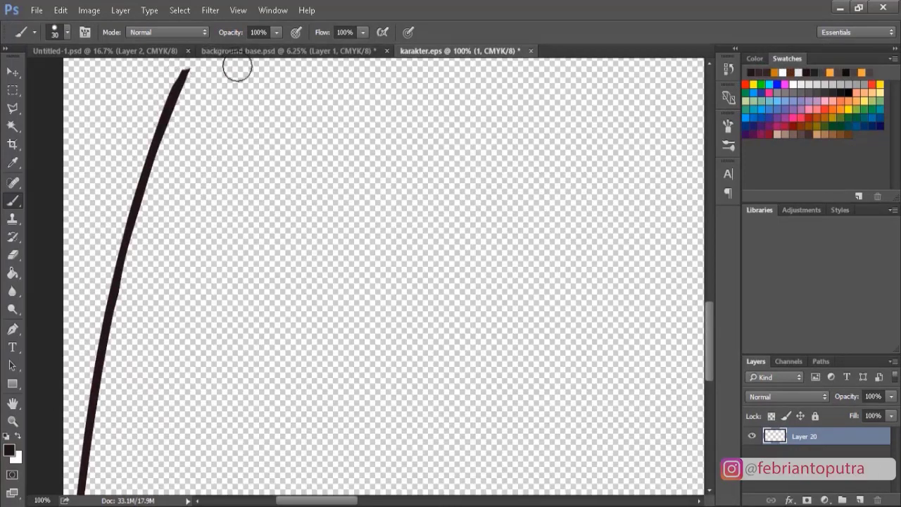
pyautogui.scroll(10, 203, 412)
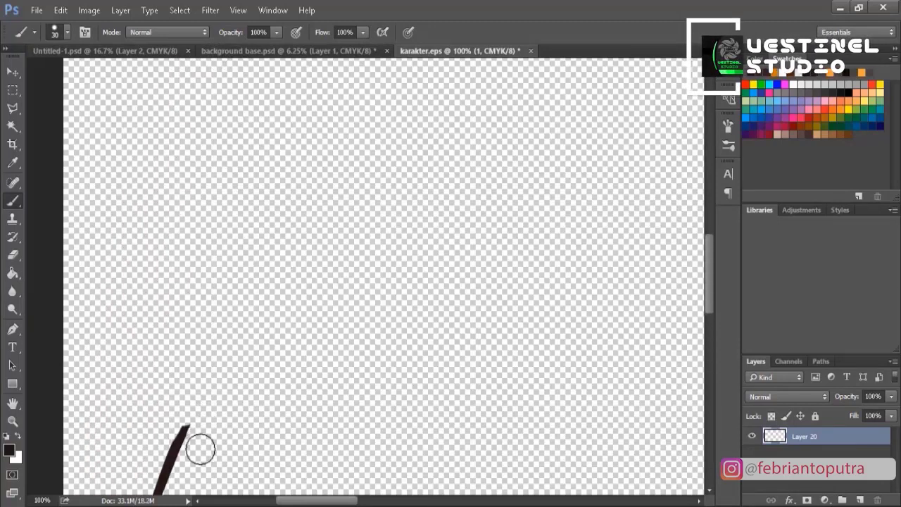
pyautogui.scroll(2, 200, 449)
pyautogui.moveTo(192, 473)
pyautogui.mouseDown()
pyautogui.moveTo(258, 362)
pyautogui.moveTo(304, 313)
pyautogui.mouseUp()
pyautogui.moveTo(342, 266)
pyautogui.mouseDown()
pyautogui.moveTo(408, 223)
pyautogui.moveTo(419, 311)
pyautogui.mouseUp()
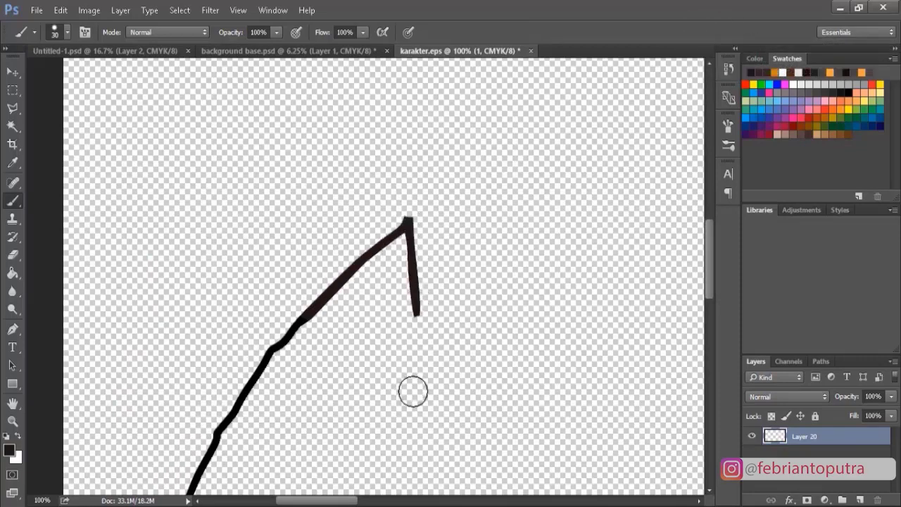
# Brush a near-vertical line upward from the neck to form the back of the character's head
pyautogui.scroll(2, 338, 458)
pyautogui.hscroll(5, 309, 479)
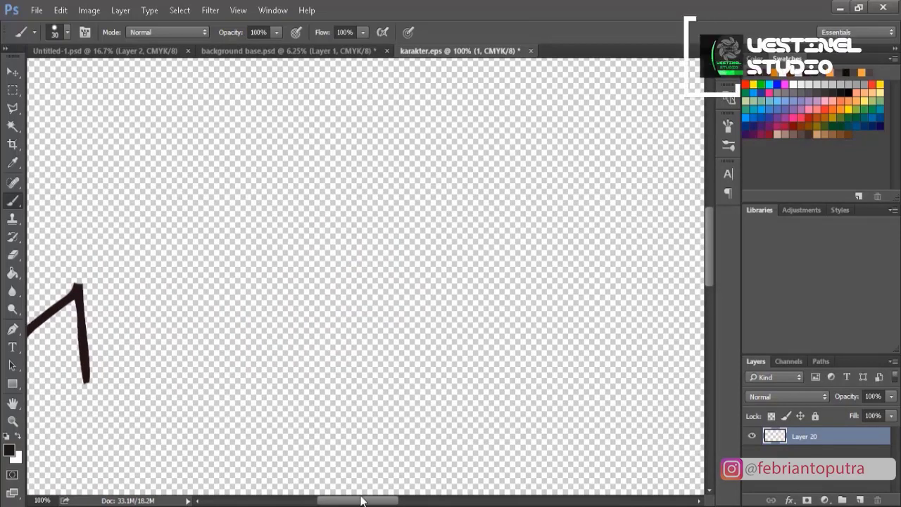
pyautogui.scroll(5, 171, 448)
pyautogui.moveTo(80, 446)
pyautogui.mouseDown()
pyautogui.moveTo(83, 385)
pyautogui.moveTo(91, 412)
pyautogui.moveTo(80, 159)
pyautogui.moveTo(89, 145)
pyautogui.mouseUp()
pyautogui.scroll(5, 100, 377)
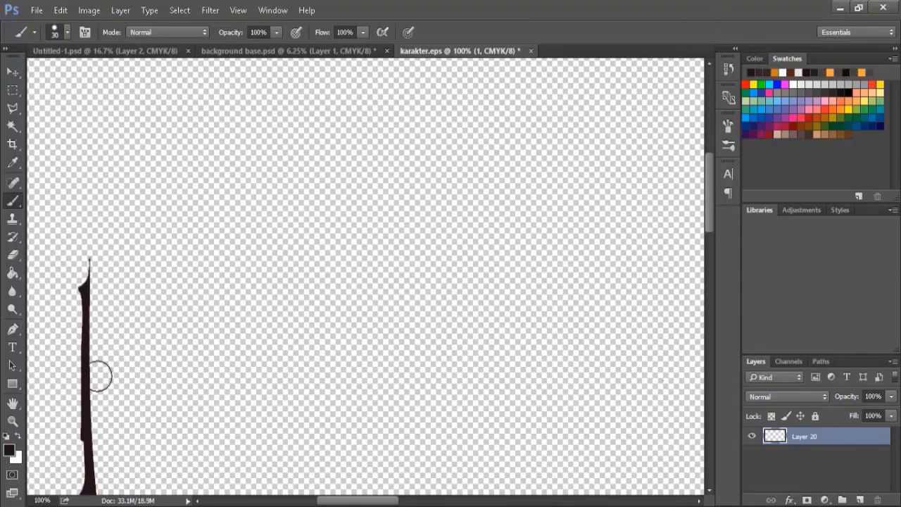
# Brush the top hair outline with two rounded bumps and a flat section running forward to the forehead tuft
pyautogui.scroll(3, 99, 377)
pyautogui.moveTo(88, 321)
pyautogui.mouseDown()
pyautogui.moveTo(75, 209)
pyautogui.moveTo(115, 133)
pyautogui.moveTo(176, 111)
pyautogui.moveTo(195, 120)
pyautogui.mouseUp()
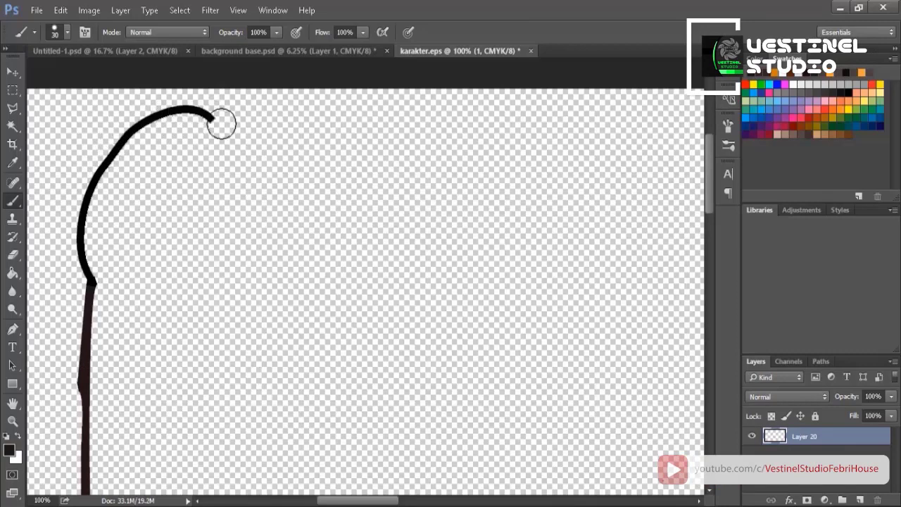
pyautogui.moveTo(258, 116)
pyautogui.mouseDown()
pyautogui.moveTo(298, 96)
pyautogui.moveTo(340, 102)
pyautogui.moveTo(358, 127)
pyautogui.moveTo(363, 155)
pyautogui.mouseUp()
pyautogui.moveTo(367, 191)
pyautogui.mouseDown()
pyautogui.moveTo(449, 198)
pyautogui.moveTo(497, 188)
pyautogui.moveTo(648, 213)
pyautogui.mouseUp()
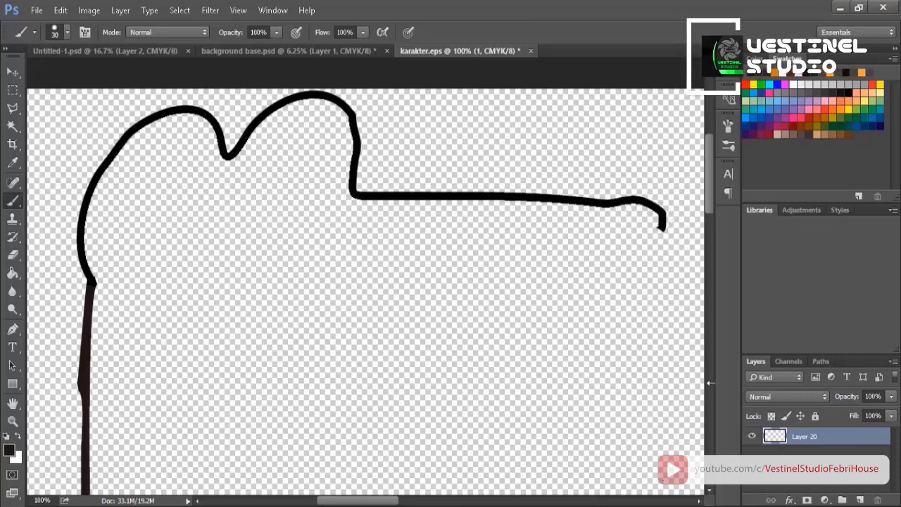
# Brush the front face profile with its large round nose, then continue into the right shoulder's curve
pyautogui.moveTo(387, 502); pyautogui.dragTo(404, 500)
pyautogui.moveTo(508, 448)
pyautogui.mouseDown()
pyautogui.moveTo(626, 449)
pyautogui.moveTo(176, 423)
pyautogui.moveTo(176, 283)
pyautogui.mouseUp()
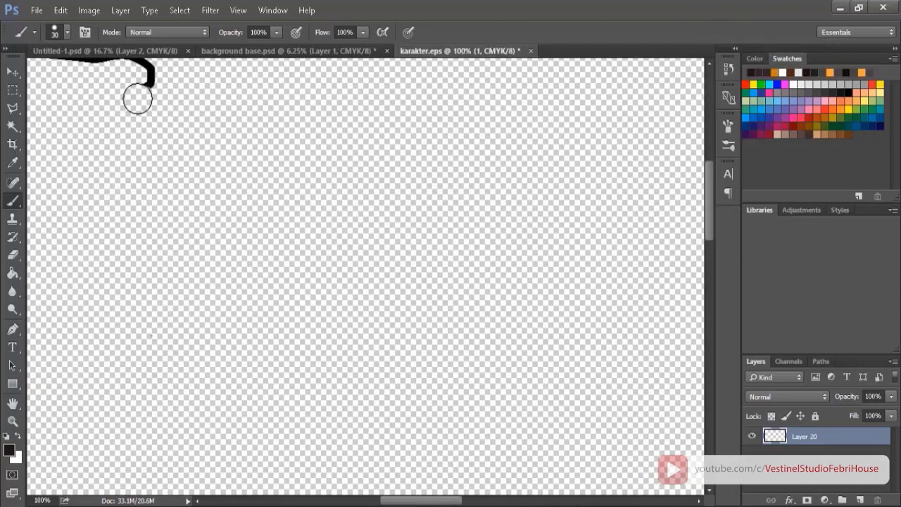
pyautogui.moveTo(107, 139)
pyautogui.mouseDown()
pyautogui.moveTo(114, 227)
pyautogui.moveTo(164, 229)
pyautogui.moveTo(189, 247)
pyautogui.moveTo(228, 294)
pyautogui.moveTo(230, 332)
pyautogui.moveTo(205, 392)
pyautogui.moveTo(110, 410)
pyautogui.moveTo(118, 474)
pyautogui.moveTo(119, 106)
pyautogui.moveTo(206, 143)
pyautogui.moveTo(308, 206)
pyautogui.moveTo(414, 339)
pyautogui.moveTo(450, 407)
pyautogui.moveTo(468, 425)
pyautogui.mouseUp()
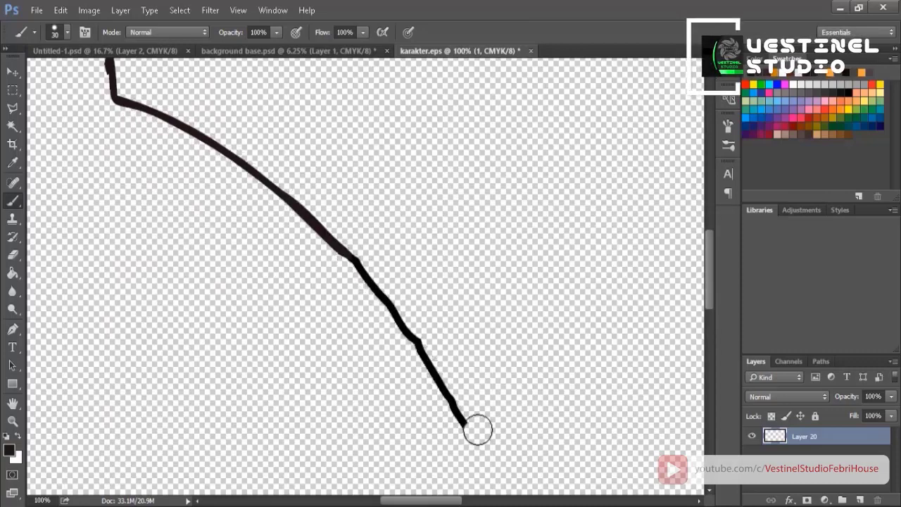
# Extend the right shoulder outline down as the outer arm line to the bottom edge of the canvas
pyautogui.scroll(-3, 476, 429)
pyautogui.moveTo(389, 500); pyautogui.dragTo(412, 501)
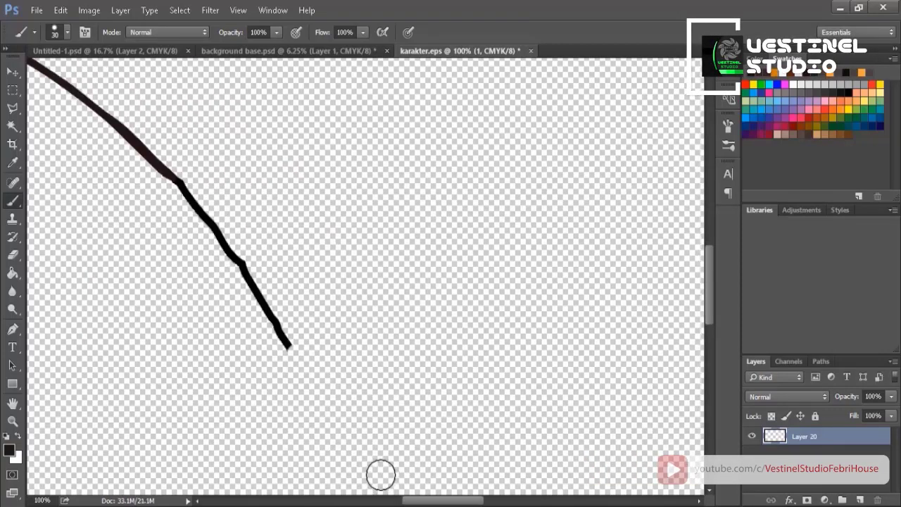
pyautogui.scroll(-5, 322, 305)
pyautogui.moveTo(289, 116)
pyautogui.mouseDown()
pyautogui.moveTo(331, 187)
pyautogui.moveTo(358, 266)
pyautogui.moveTo(386, 413)
pyautogui.mouseUp()
pyautogui.scroll(-4, 382, 436)
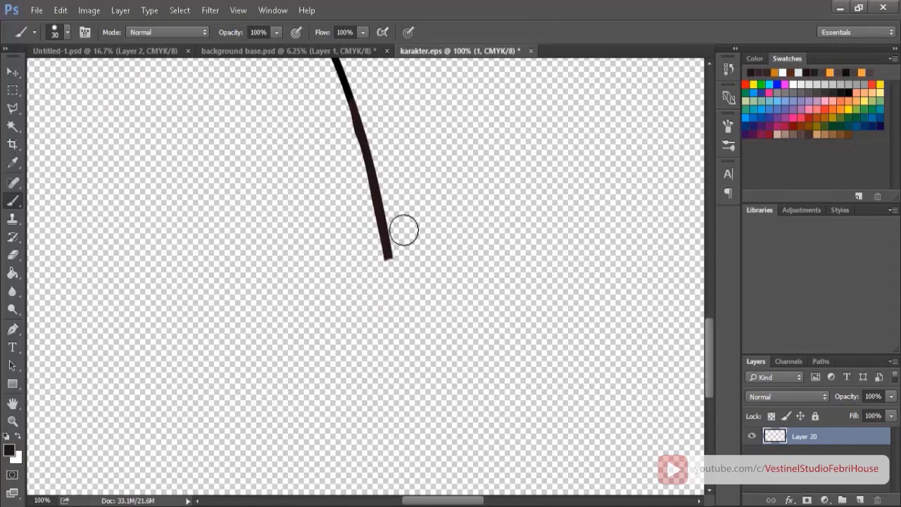
pyautogui.scroll(-4, 404, 230)
pyautogui.moveTo(407, 229); pyautogui.dragTo(407, 437)
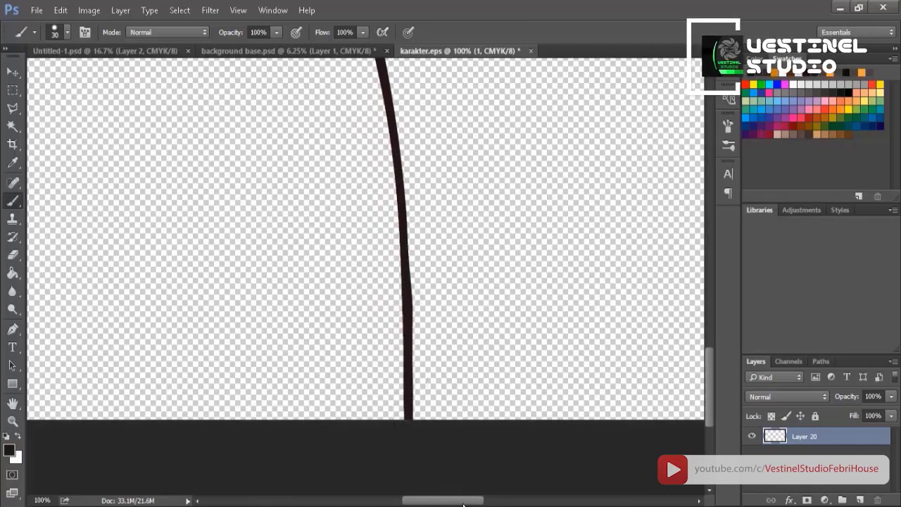
# Brush the two short inner arm lines rising from the canvas's bottom edge inside the body outline
pyautogui.moveTo(463, 503); pyautogui.dragTo(337, 504)
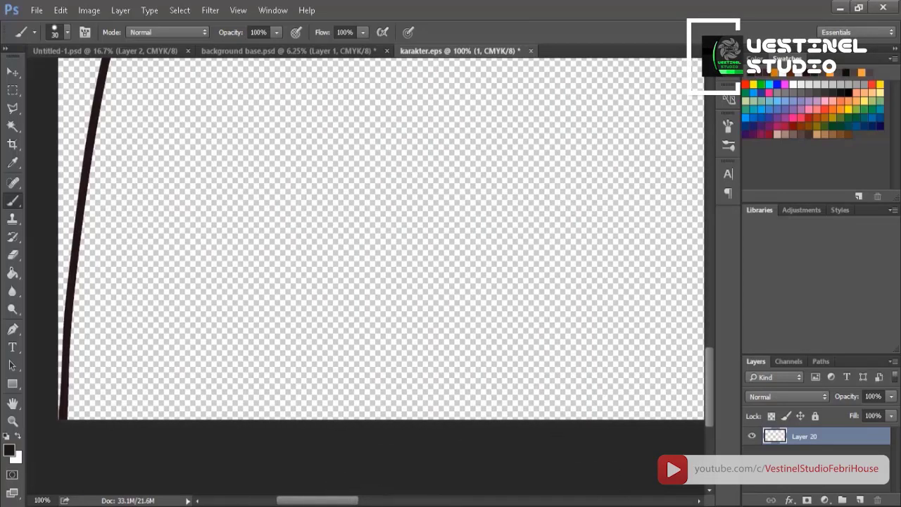
pyautogui.moveTo(228, 420); pyautogui.dragTo(228, 260)
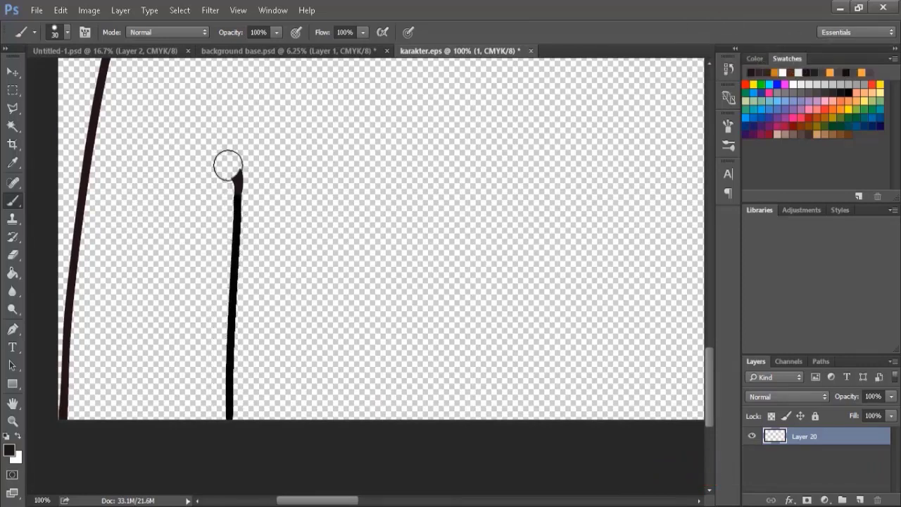
pyautogui.moveTo(228, 166); pyautogui.dragTo(213, 145)
pyautogui.moveTo(308, 499); pyautogui.dragTo(403, 501)
pyautogui.moveTo(323, 383); pyautogui.dragTo(319, 310)
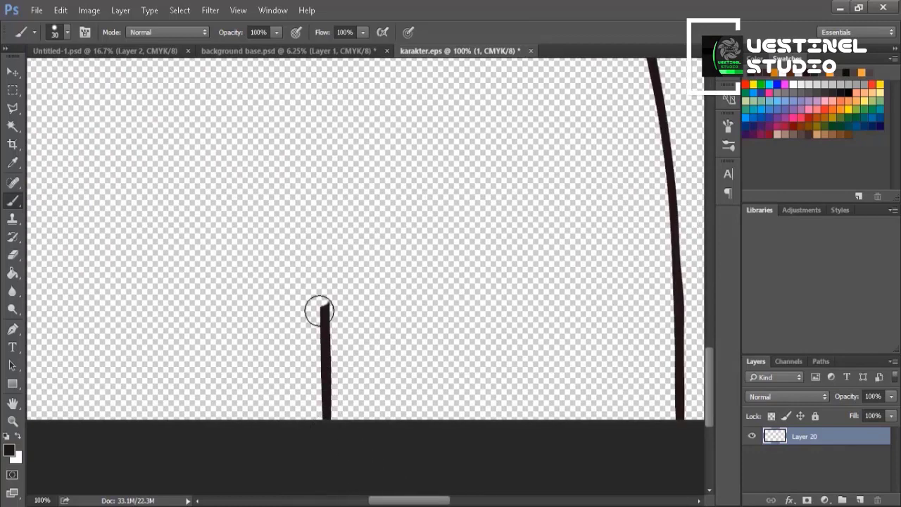
pyautogui.moveTo(316, 263); pyautogui.dragTo(328, 111)
# Brush a curved jawline from the base of the back of the head to the front of the face
pyautogui.moveTo(398, 498); pyautogui.dragTo(441, 501)
pyautogui.scroll(4, 426, 472)
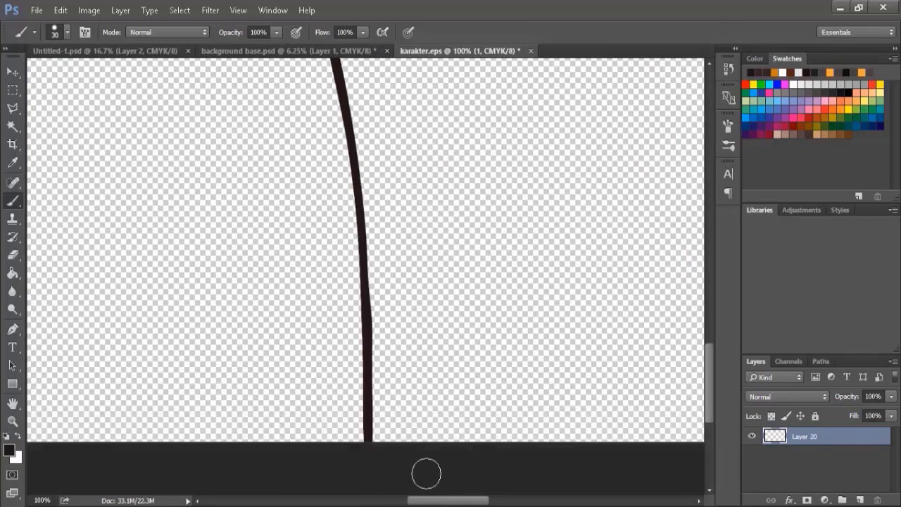
pyautogui.scroll(6, 362, 426)
pyautogui.hotkey('ctrl', '-')
pyautogui.hotkey('ctrl', '-')
pyautogui.hotkey('ctrl', '-')
pyautogui.hotkey('ctrl', '-')
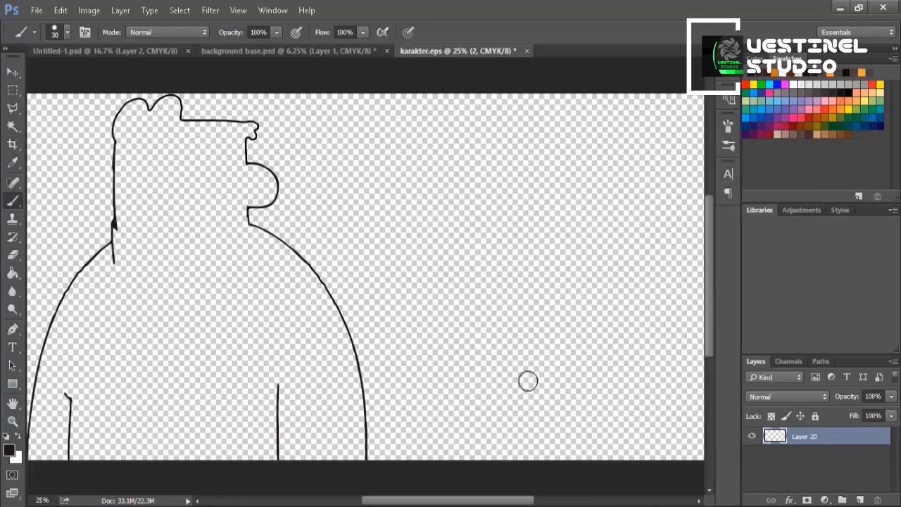
pyautogui.hotkey('ctrl', '+')
pyautogui.hotkey('ctrl', '+')
pyautogui.hotkey('ctrl', '+')
pyautogui.moveTo(189, 142)
pyautogui.mouseDown()
pyautogui.moveTo(203, 161)
pyautogui.moveTo(222, 164)
pyautogui.mouseUp()
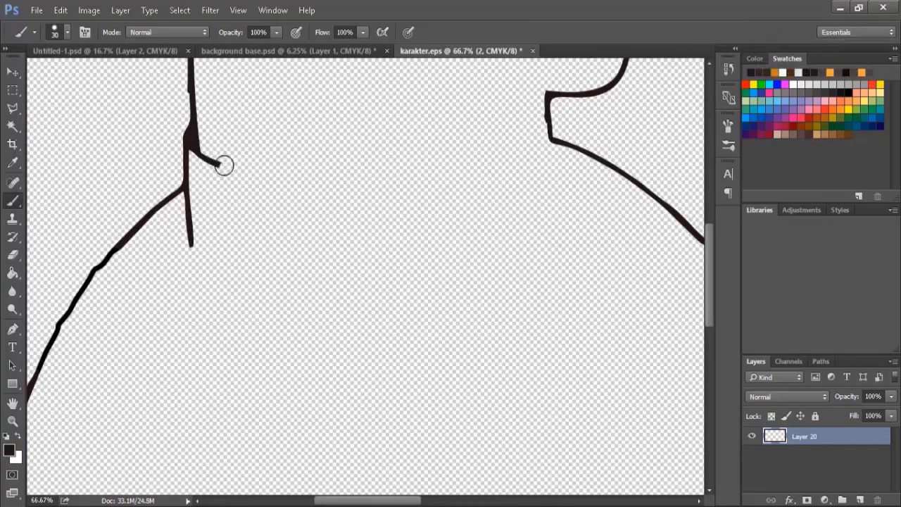
pyautogui.moveTo(283, 172); pyautogui.dragTo(477, 140)
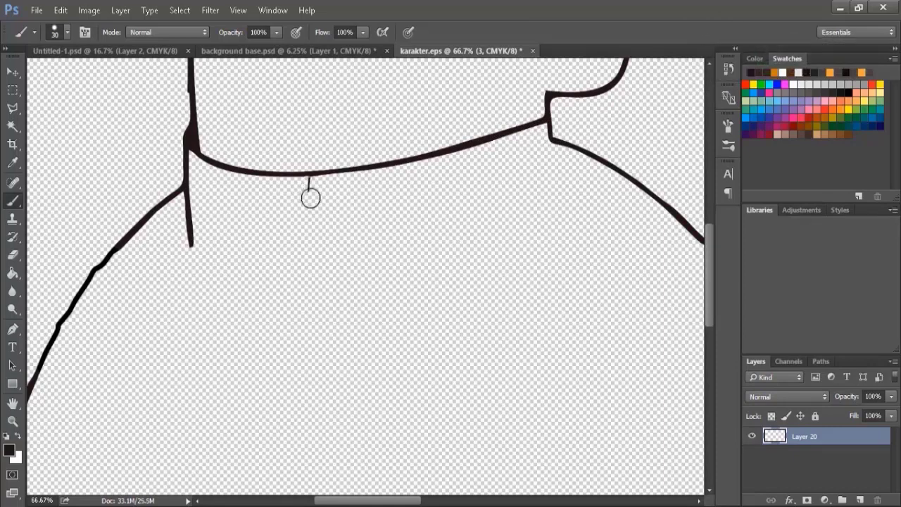
# Brush a thin vertical shirt line from the jawline down through the torso to the canvas's bottom edge
pyautogui.moveTo(307, 226); pyautogui.dragTo(306, 260)
pyautogui.scroll(-5, 309, 253)
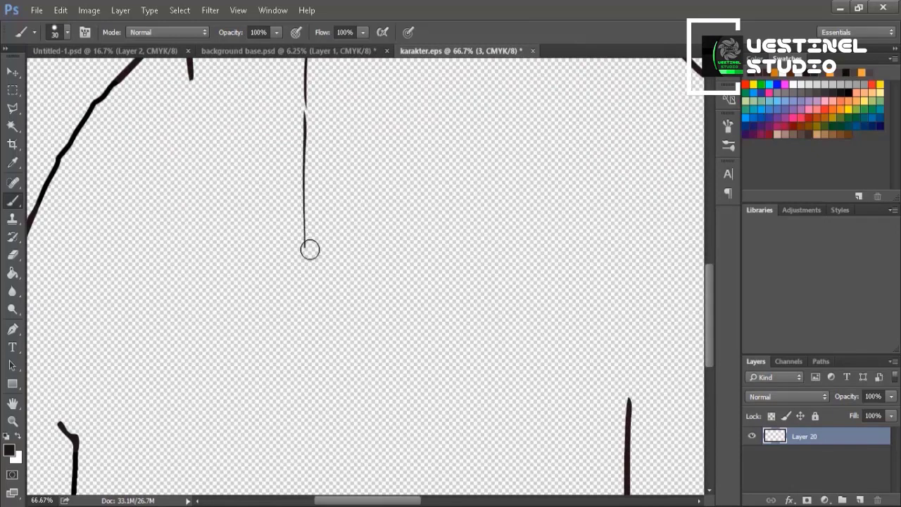
pyautogui.moveTo(310, 388); pyautogui.dragTo(307, 399)
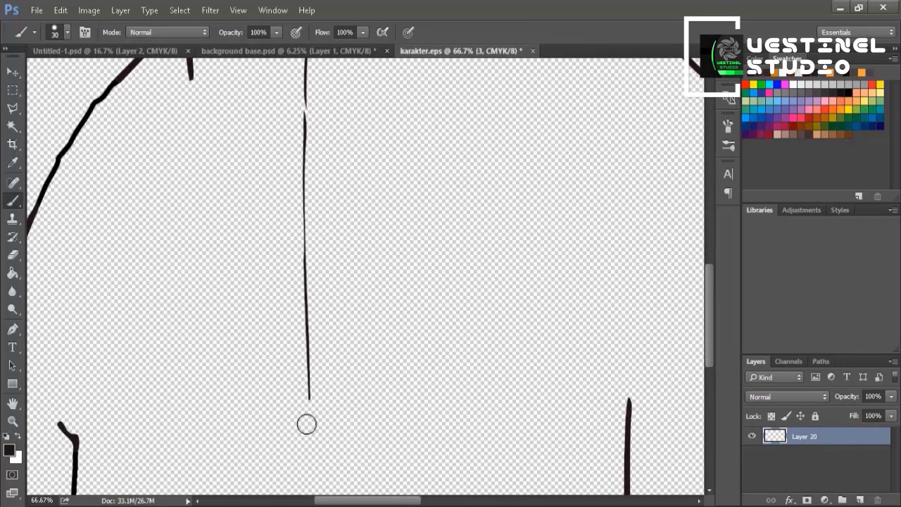
pyautogui.scroll(-5, 317, 345)
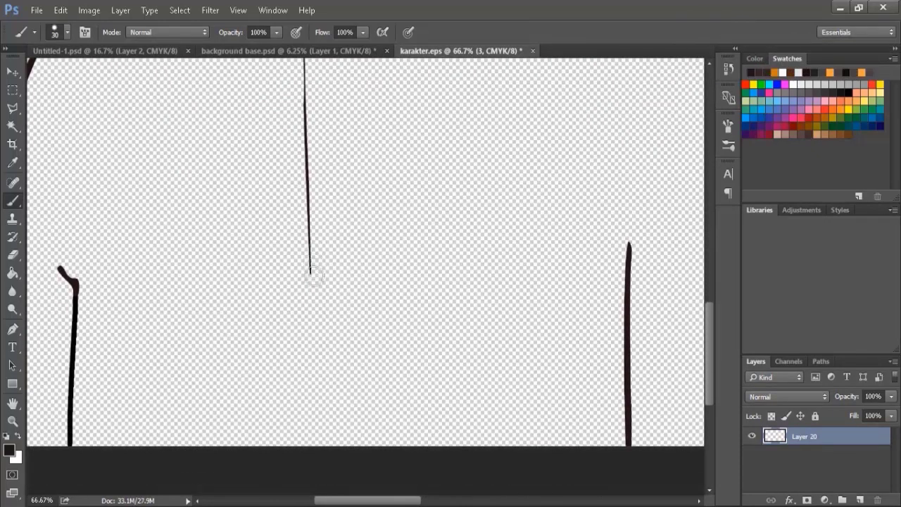
pyautogui.moveTo(301, 378); pyautogui.dragTo(280, 447)
pyautogui.scroll(-1, 280, 446)
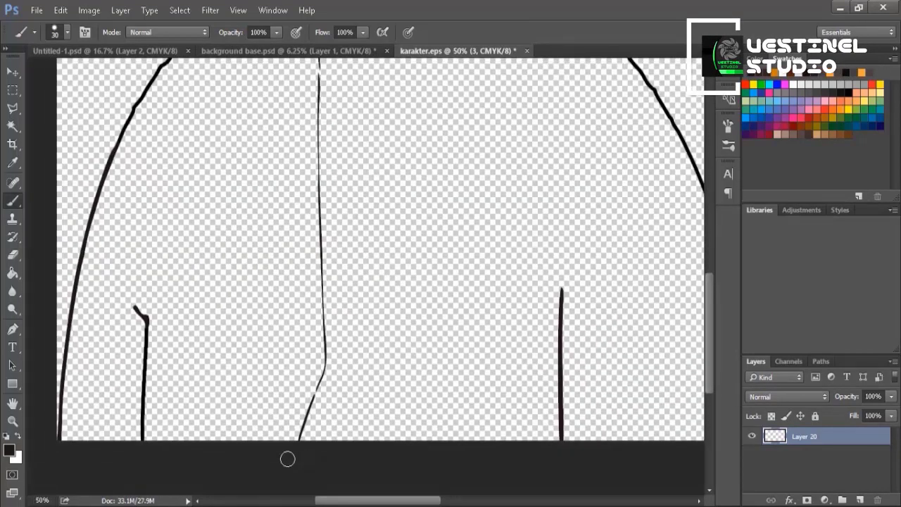
pyautogui.scroll(-1, 471, 334)
# Brush a narrow rounded ear on the back of the head and a small curved nostril on the nose
pyautogui.scroll(10, 475, 338)
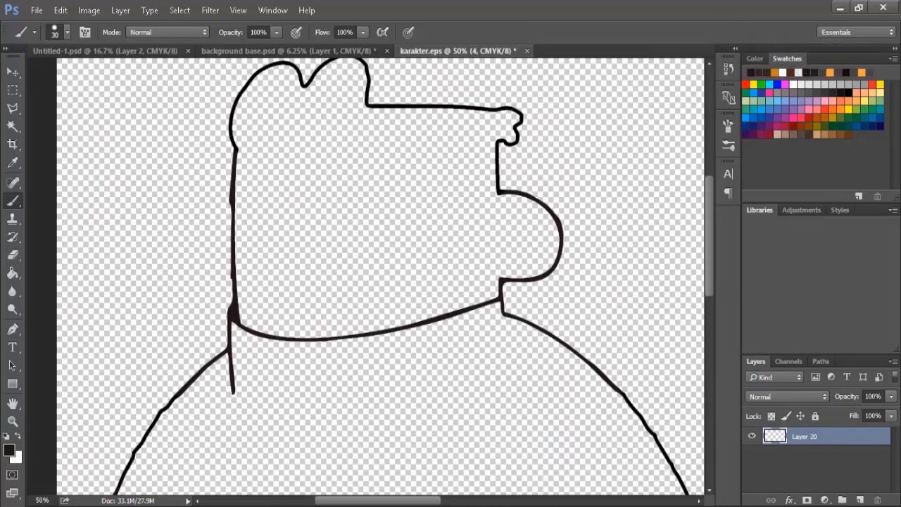
pyautogui.scroll(2, 684, 319)
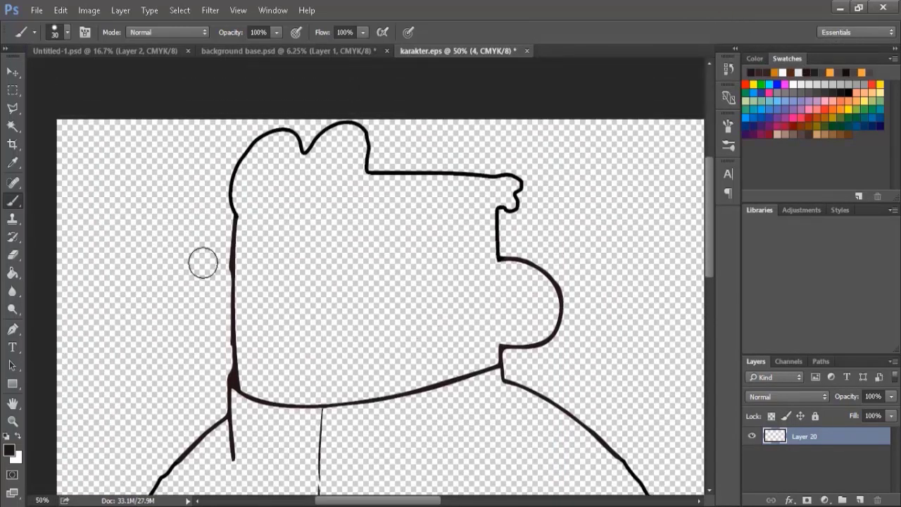
pyautogui.hotkey('ctrl', '+')
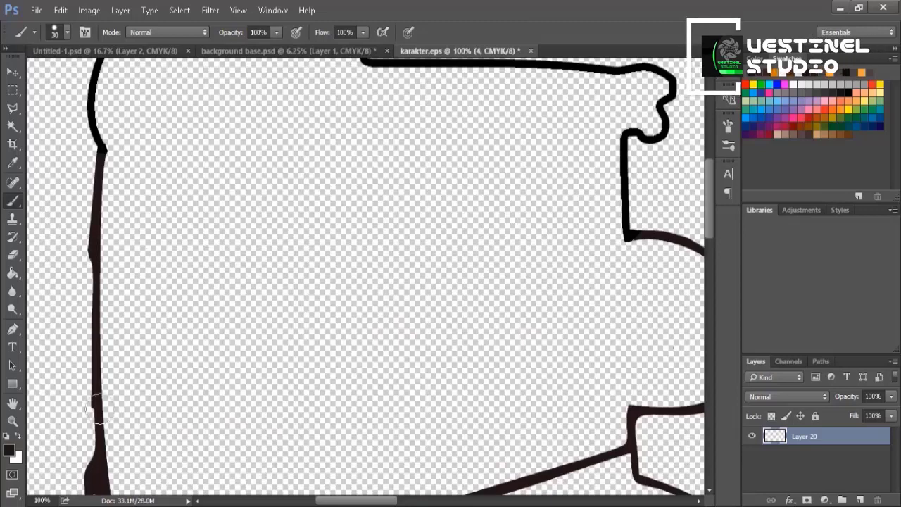
pyautogui.moveTo(97, 406); pyautogui.dragTo(84, 390)
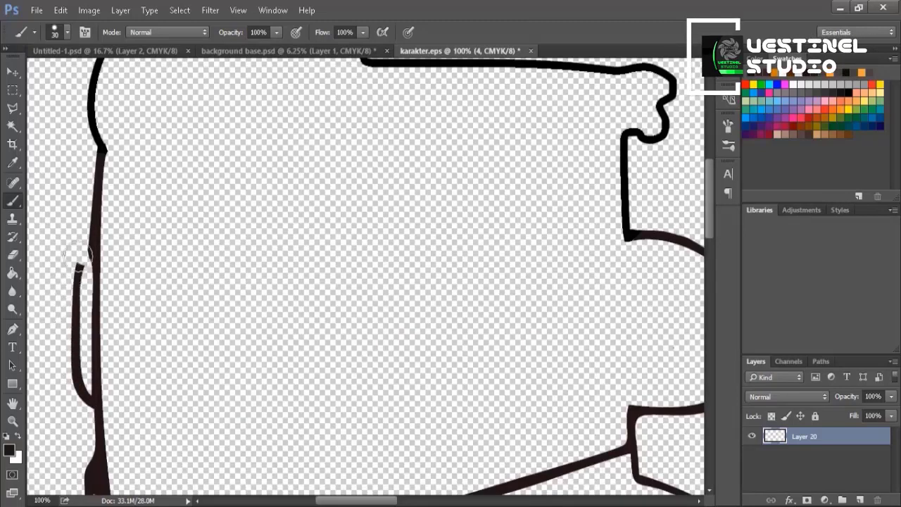
pyautogui.moveTo(670, 345)
pyautogui.mouseDown()
pyautogui.moveTo(661, 328)
pyautogui.moveTo(672, 314)
pyautogui.mouseUp()
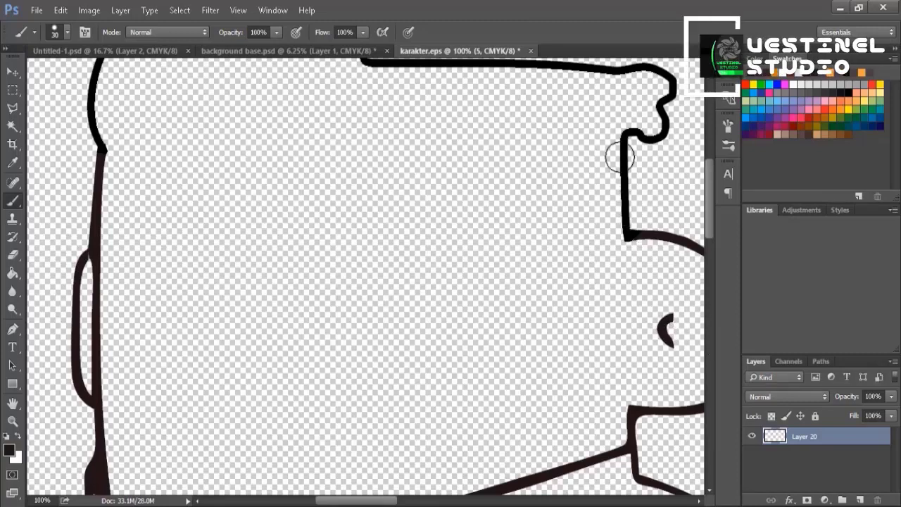
# Brush a wavy lower hairline across the head from the back of the head to the top of the nose
pyautogui.moveTo(104, 146); pyautogui.dragTo(149, 140)
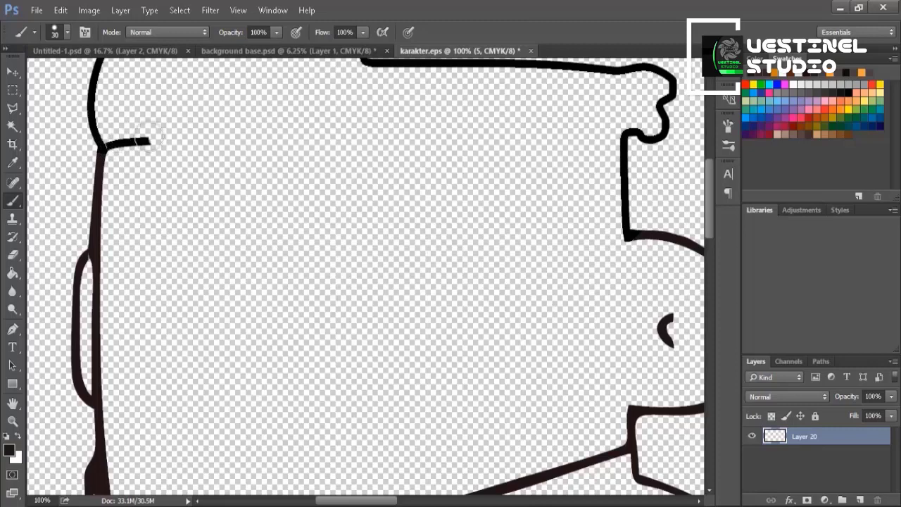
pyautogui.moveTo(282, 191)
pyautogui.mouseDown()
pyautogui.moveTo(318, 198)
pyautogui.moveTo(332, 171)
pyautogui.moveTo(352, 161)
pyautogui.moveTo(398, 176)
pyautogui.mouseUp()
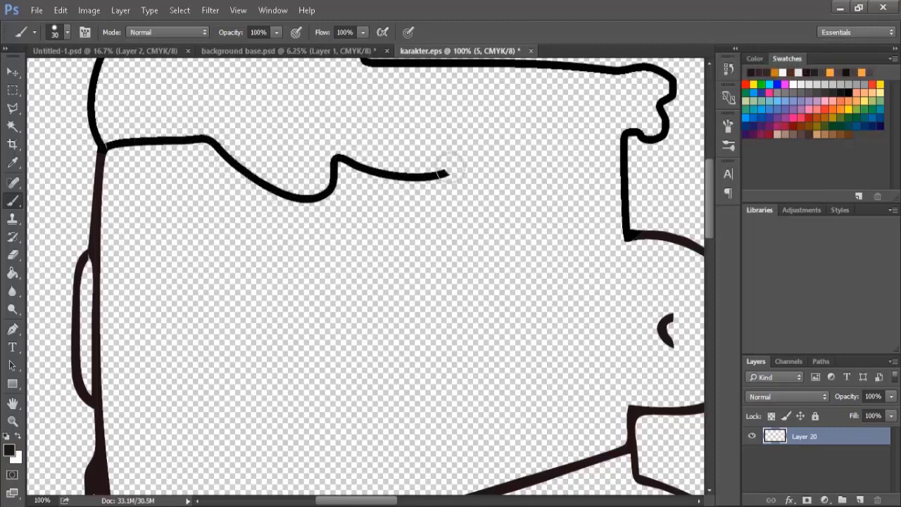
pyautogui.moveTo(503, 128)
pyautogui.mouseDown()
pyautogui.moveTo(555, 133)
pyautogui.moveTo(593, 217)
pyautogui.moveTo(624, 246)
pyautogui.mouseUp()
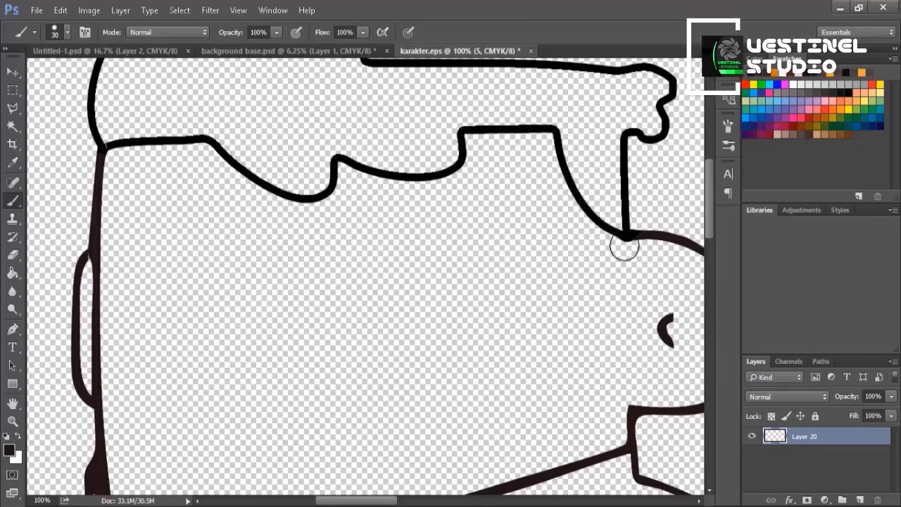
pyautogui.scroll(-1, 345, 401)
pyautogui.hscroll(-3, 324, 443)
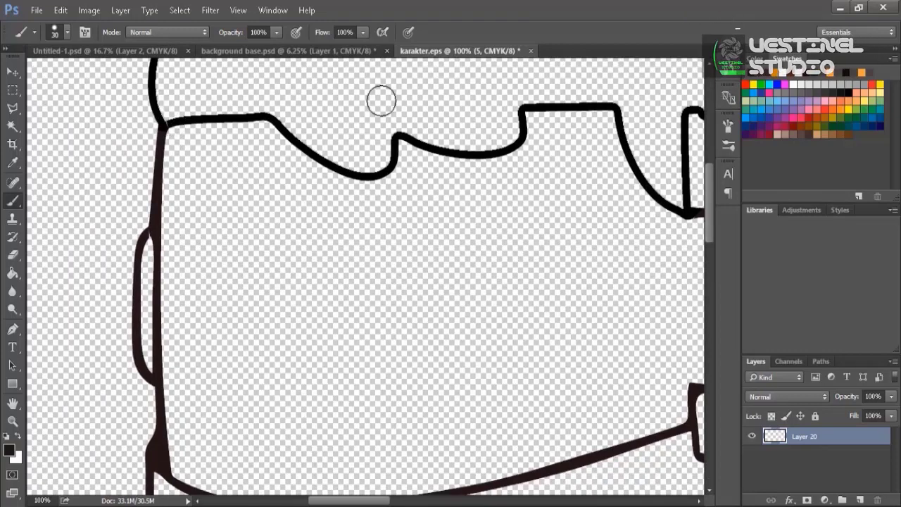
pyautogui.hotkey('ctrl', '-')
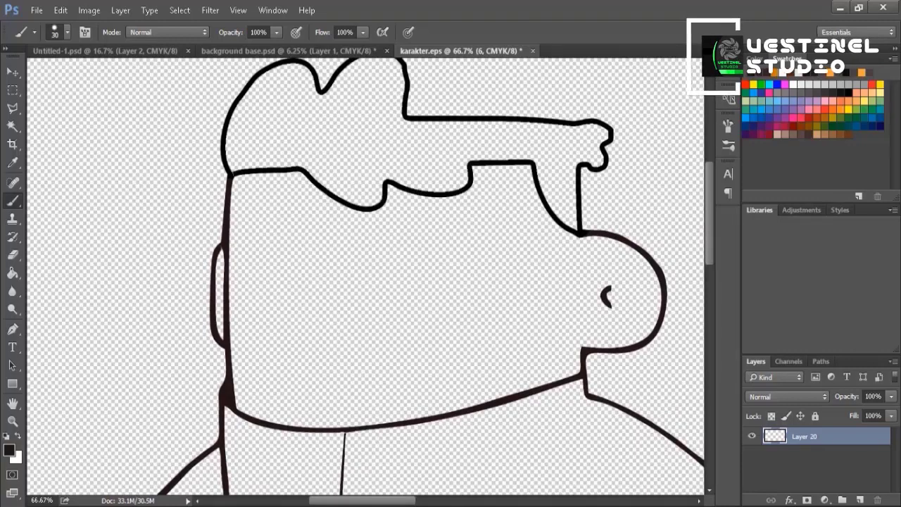
pyautogui.hotkey('ctrl', '+')
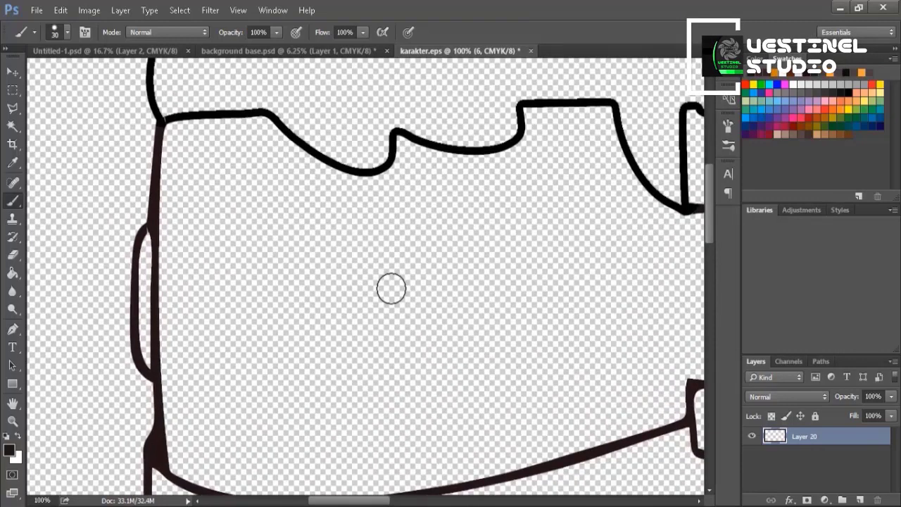
# Brush a short downturned mouth on the face and two small eyebrow strokes under the hairline
pyautogui.moveTo(390, 299); pyautogui.dragTo(428, 301)
pyautogui.moveTo(563, 114); pyautogui.dragTo(582, 129)
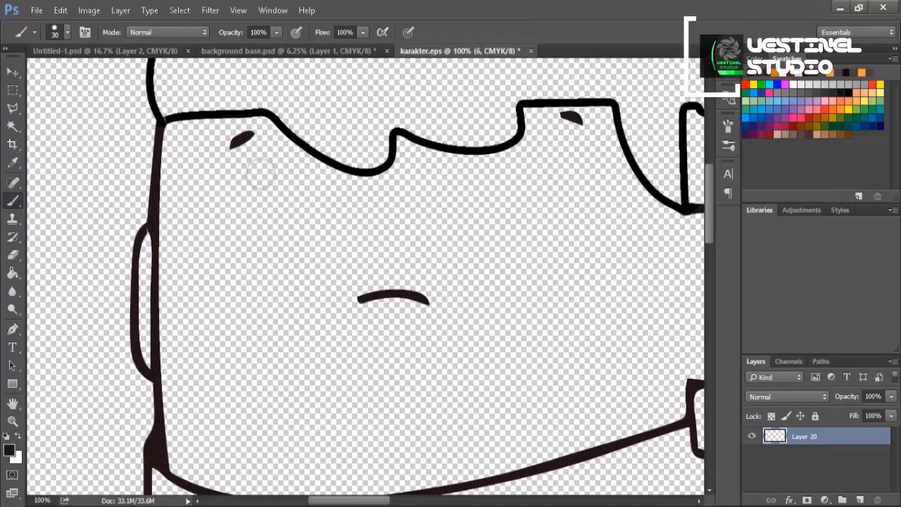
# Brush two large round eye outlines on the face, one beneath each eyebrow
pyautogui.moveTo(257, 170)
pyautogui.mouseDown()
pyautogui.moveTo(221, 186)
pyautogui.moveTo(202, 211)
pyautogui.mouseUp()
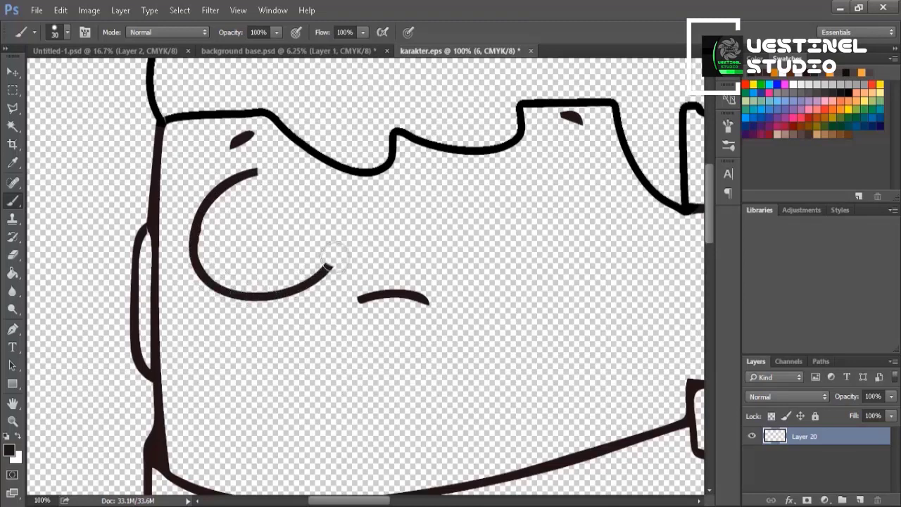
pyautogui.moveTo(334, 259)
pyautogui.mouseDown()
pyautogui.moveTo(342, 211)
pyautogui.moveTo(316, 183)
pyautogui.moveTo(278, 173)
pyautogui.mouseUp()
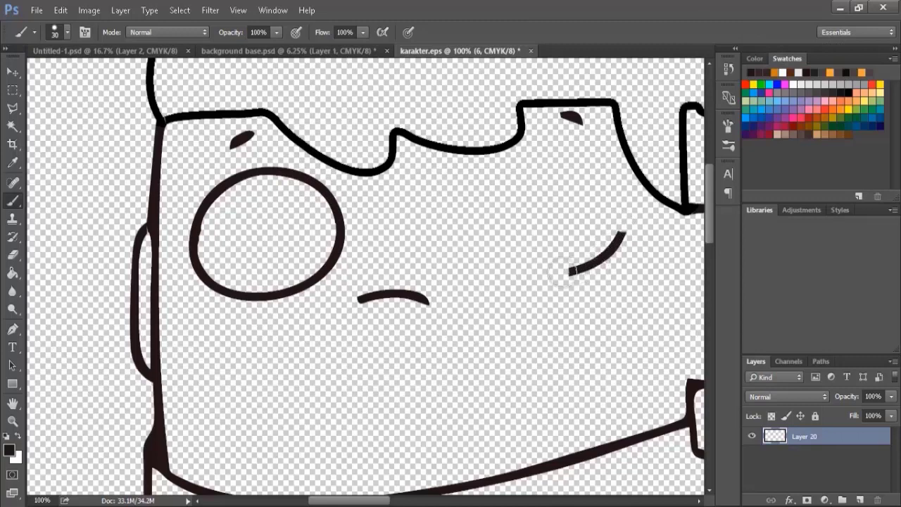
pyautogui.moveTo(563, 273)
pyautogui.mouseDown()
pyautogui.moveTo(520, 274)
pyautogui.moveTo(491, 259)
pyautogui.moveTo(479, 211)
pyautogui.moveTo(493, 176)
pyautogui.mouseUp()
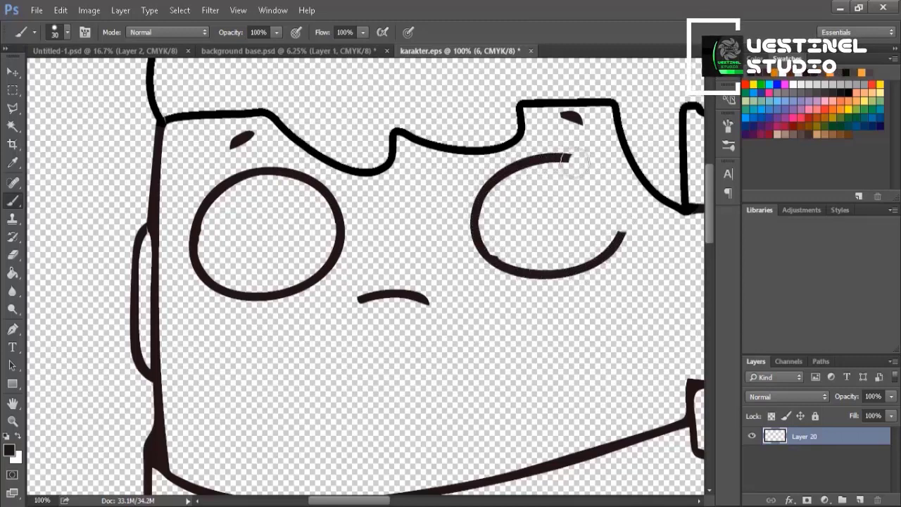
pyautogui.moveTo(618, 191); pyautogui.dragTo(625, 233)
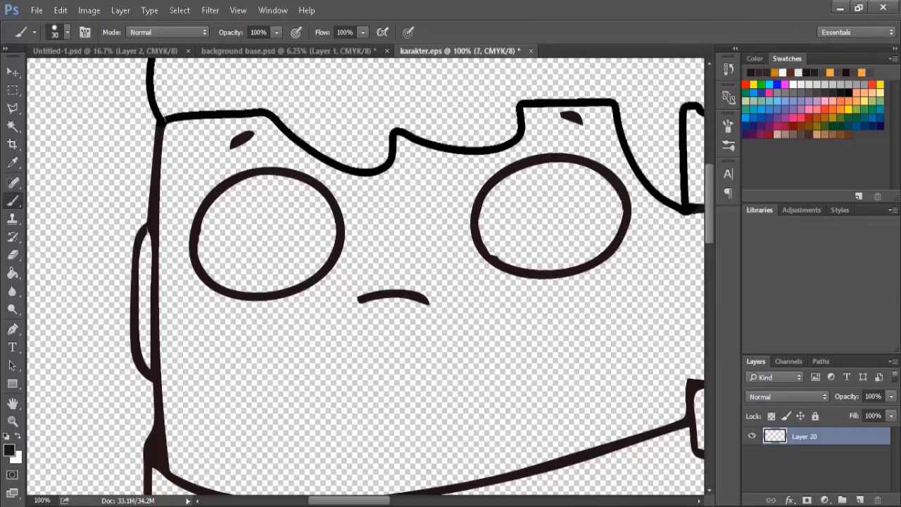
# Brush a thin horizontal eyelid line across each eye with a small pupil bump hanging from its middle
pyautogui.moveTo(200, 235); pyautogui.dragTo(326, 231)
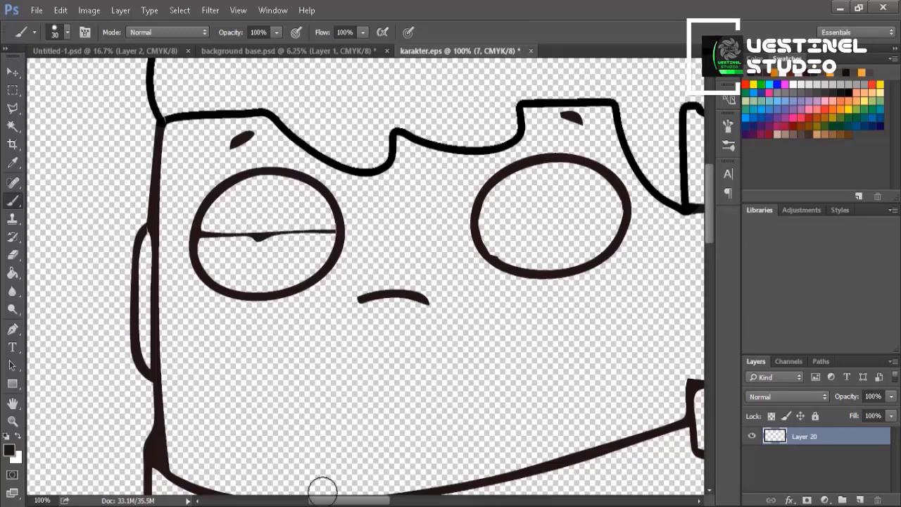
pyautogui.moveTo(323, 500); pyautogui.dragTo(348, 501)
pyautogui.moveTo(233, 212); pyautogui.dragTo(378, 208)
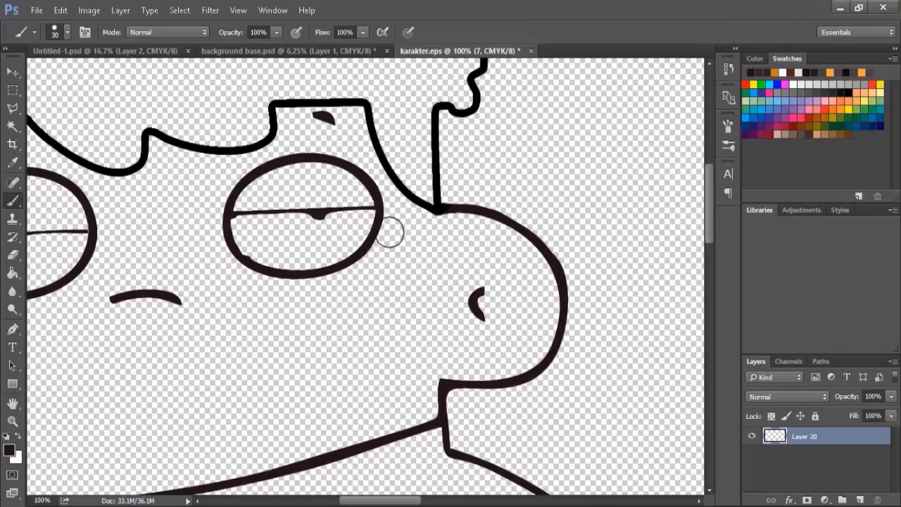
# Brush a wavy patch edge on the lower torso from the back arm's inner line to the canvas's bottom edge
pyautogui.hotkey('ctrl', '-')
pyautogui.scroll(-8, 388, 169)
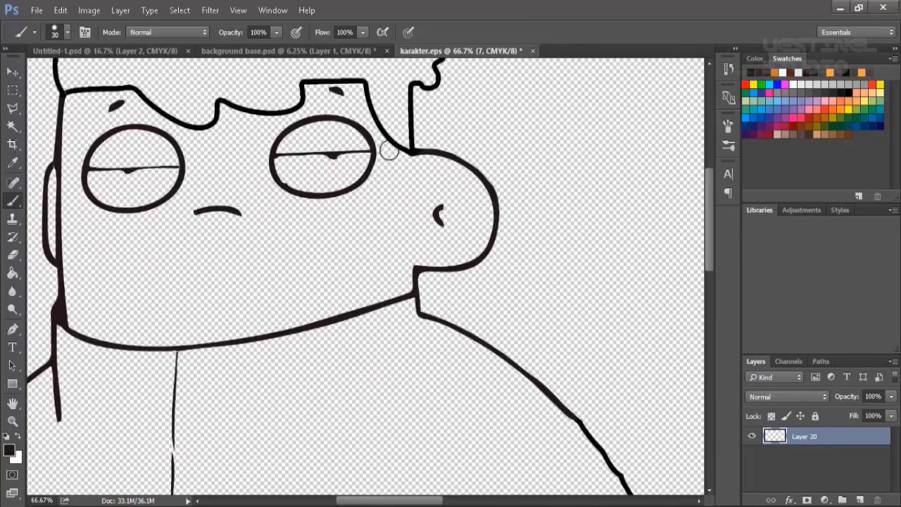
pyautogui.hscroll(2, 377, 216)
pyautogui.hotkey('ctrl', '-')
pyautogui.hotkey('ctrl', '-')
pyautogui.hotkey('ctrl', '-')
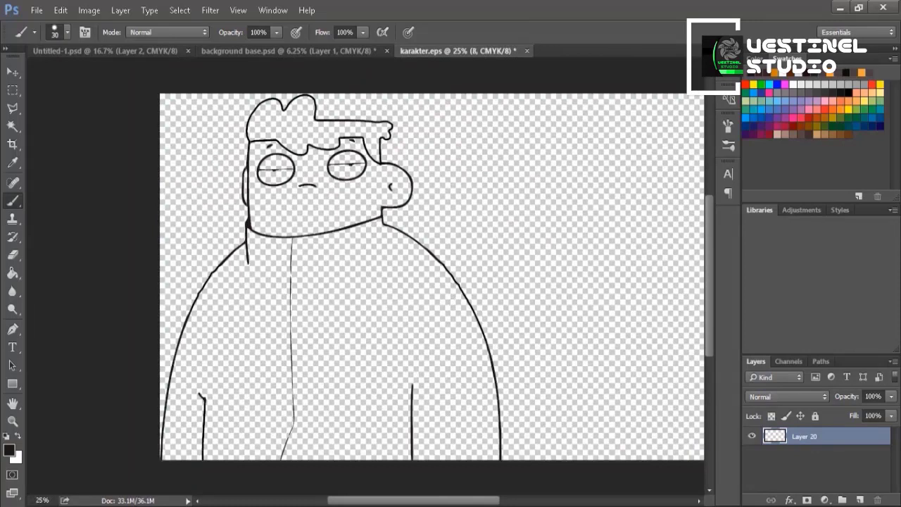
pyautogui.hscroll(3, 473, 494)
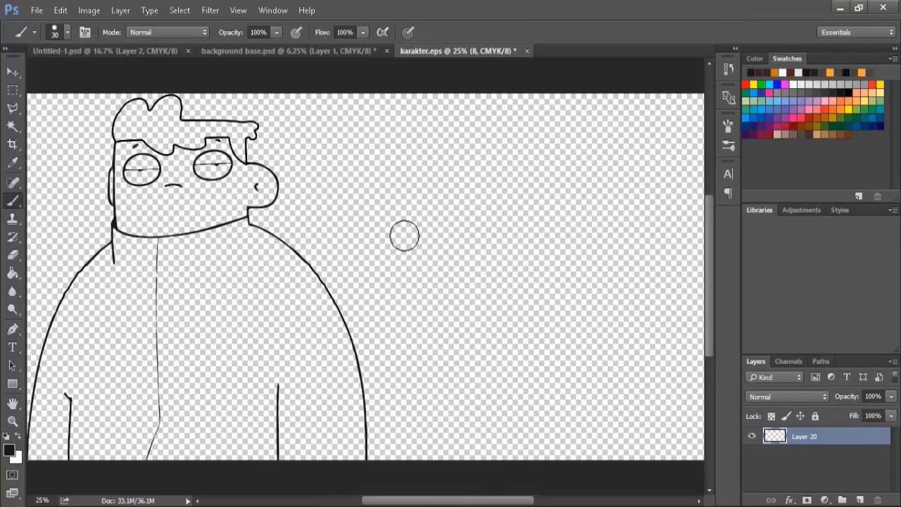
pyautogui.hotkey('ctrl', '1')
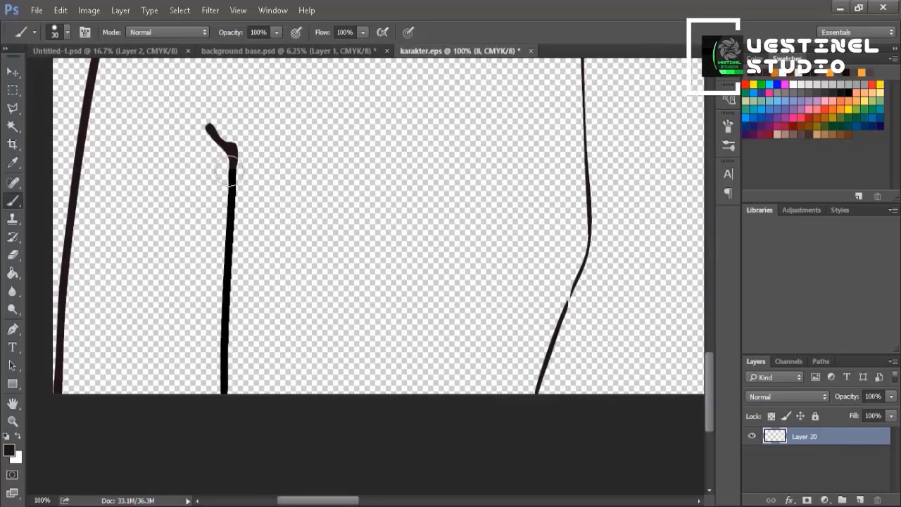
pyautogui.moveTo(228, 169); pyautogui.dragTo(288, 173)
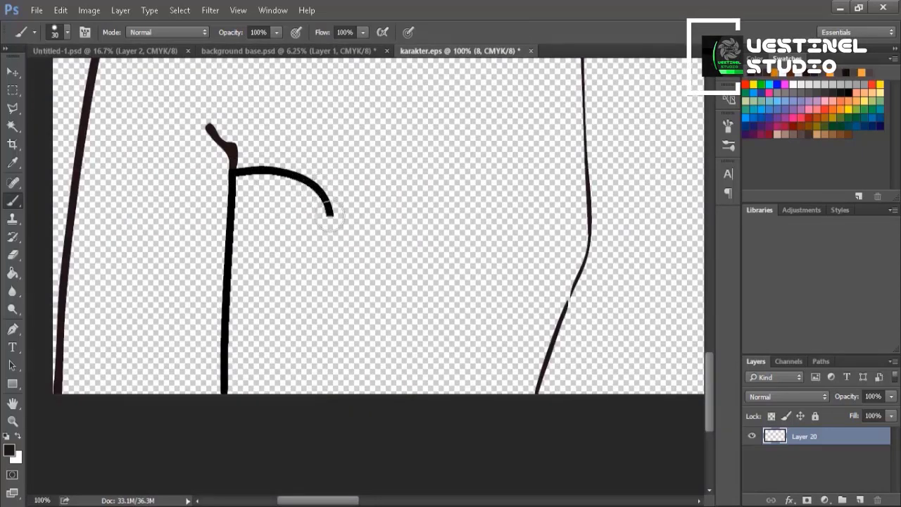
pyautogui.moveTo(358, 287)
pyautogui.mouseDown()
pyautogui.moveTo(407, 303)
pyautogui.moveTo(458, 346)
pyautogui.mouseUp()
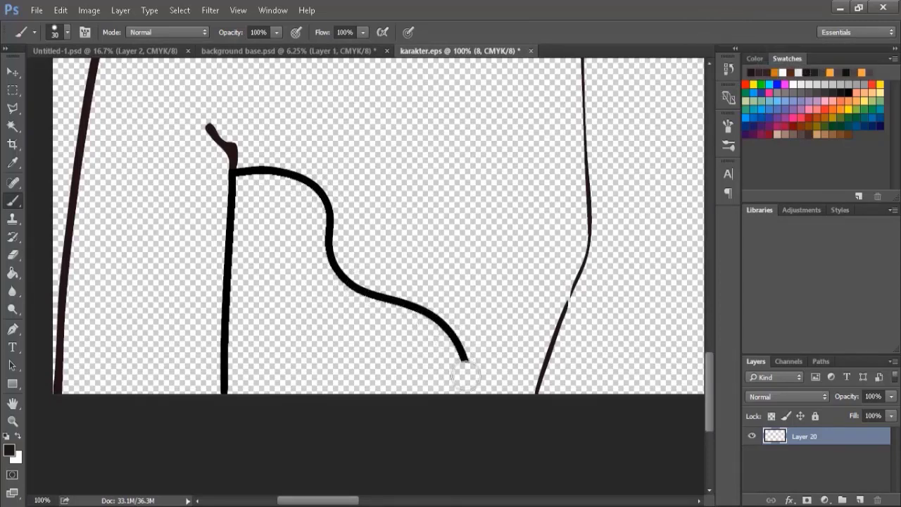
pyautogui.scroll(-1, 479, 397)
# Brush a rounded wavy patch on the upper back sleeve, starting and ending on the sleeve's outer line
pyautogui.scroll(15, 422, 373)
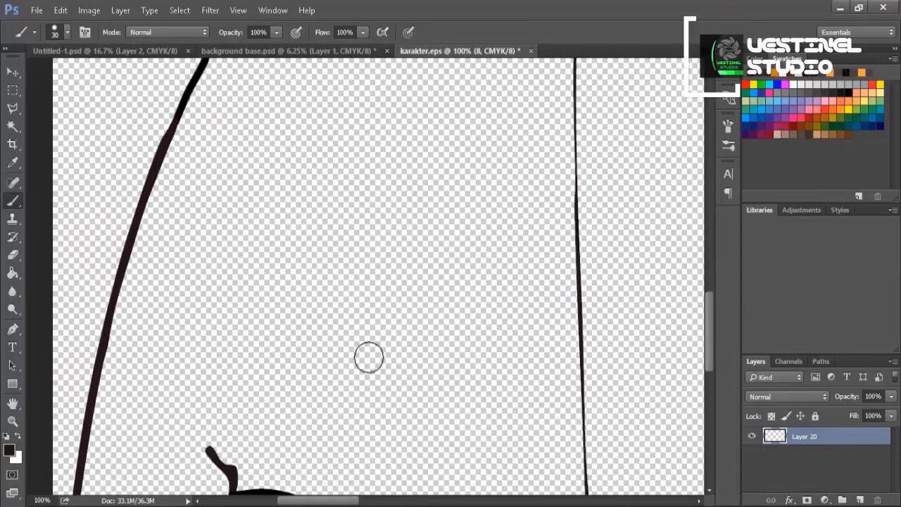
pyautogui.scroll(3, 411, 344)
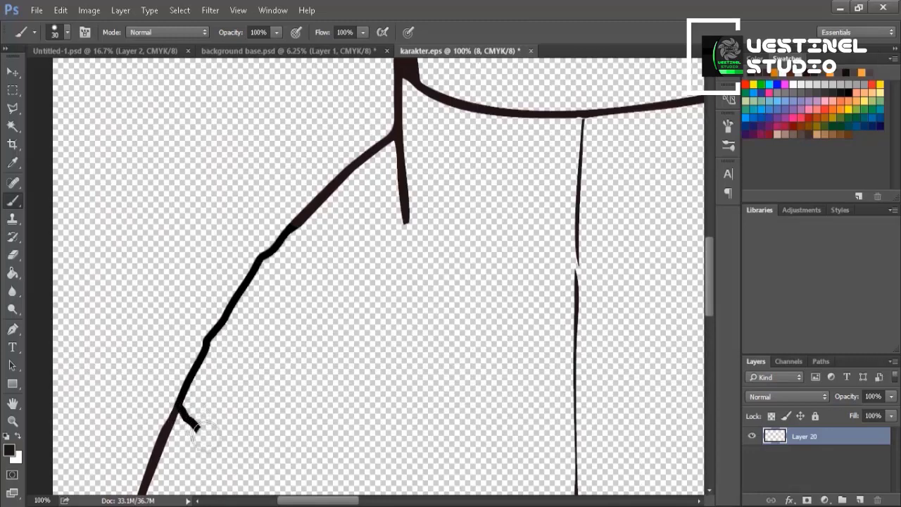
pyautogui.moveTo(199, 430)
pyautogui.mouseDown()
pyautogui.moveTo(220, 466)
pyautogui.moveTo(236, 471)
pyautogui.moveTo(278, 466)
pyautogui.moveTo(300, 445)
pyautogui.moveTo(318, 293)
pyautogui.moveTo(290, 228)
pyautogui.mouseUp()
# Brush a large wavy patch on the front sleeve, starting and ending on the sleeve's outer line
pyautogui.scroll(-2, 360, 385)
pyautogui.scroll(-3, 349, 422)
pyautogui.moveTo(334, 501); pyautogui.dragTo(423, 502)
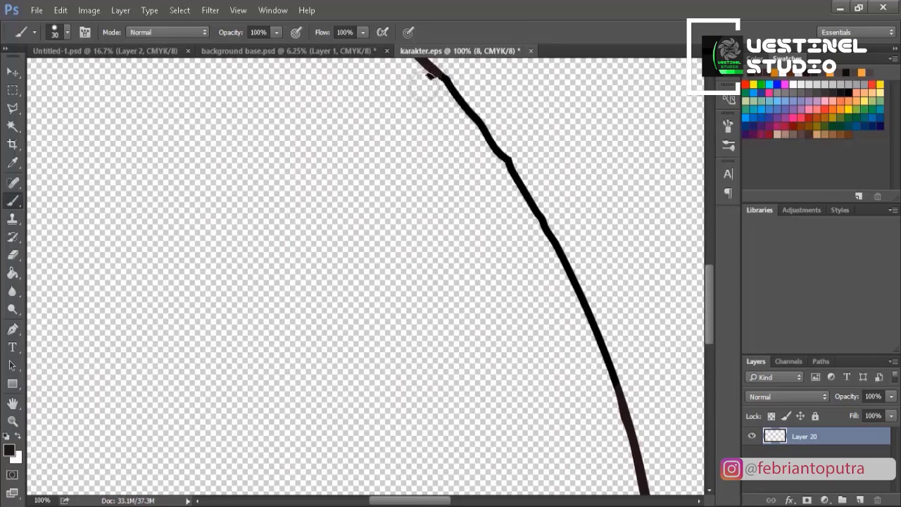
pyautogui.moveTo(364, 121)
pyautogui.mouseDown()
pyautogui.moveTo(328, 188)
pyautogui.moveTo(333, 238)
pyautogui.moveTo(354, 258)
pyautogui.moveTo(361, 289)
pyautogui.mouseUp()
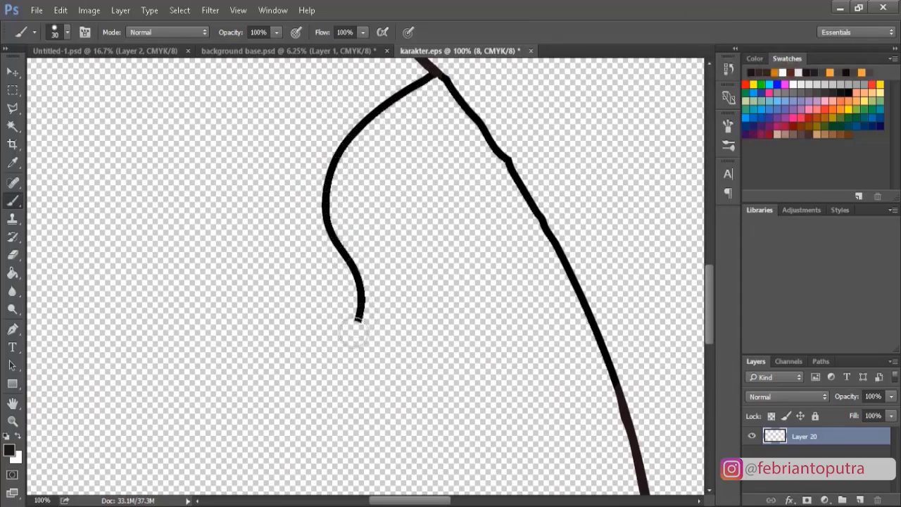
pyautogui.moveTo(342, 364)
pyautogui.mouseDown()
pyautogui.moveTo(339, 414)
pyautogui.moveTo(376, 457)
pyautogui.moveTo(397, 461)
pyautogui.moveTo(461, 451)
pyautogui.moveTo(541, 378)
pyautogui.mouseUp()
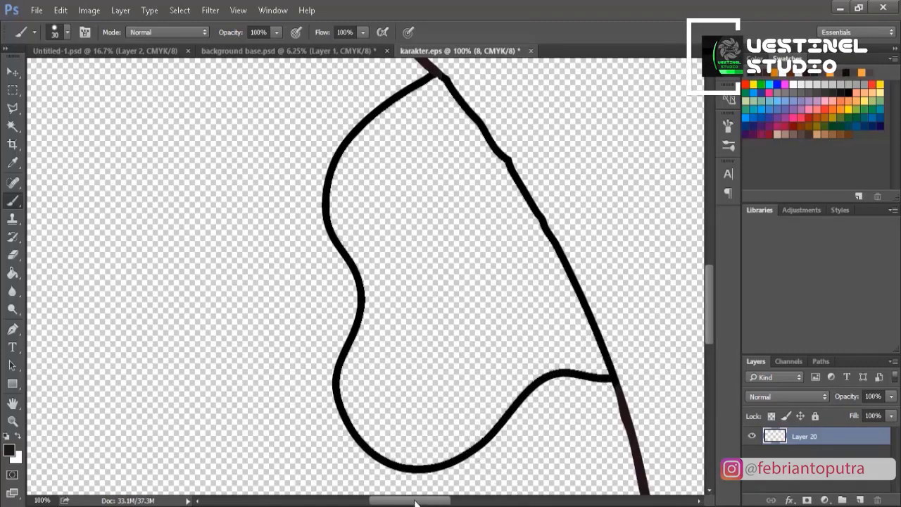
# Brush a closed, slanted irregular patch on the chest below the jawline, between the centre line and the front shoulder
pyautogui.moveTo(415, 502); pyautogui.dragTo(392, 487)
pyautogui.scroll(3, 522, 402)
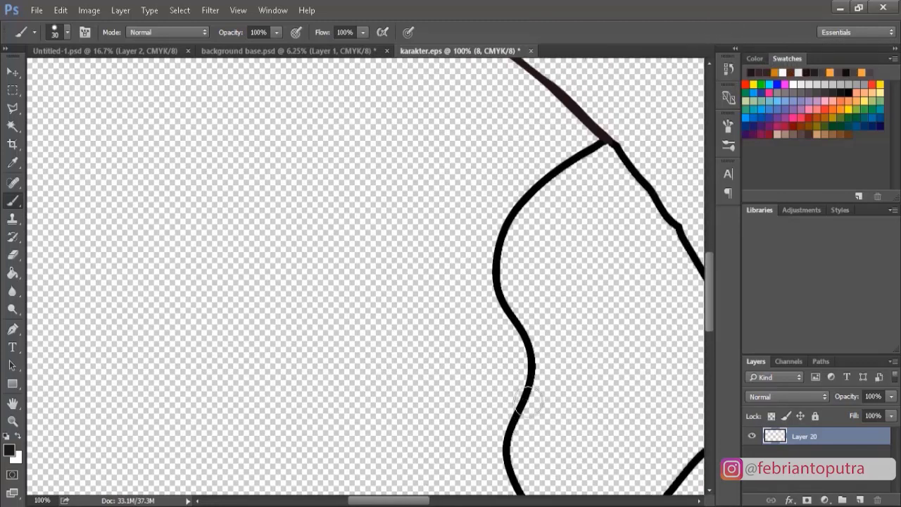
pyautogui.scroll(5, 527, 401)
pyautogui.hscroll(-5, 482, 443)
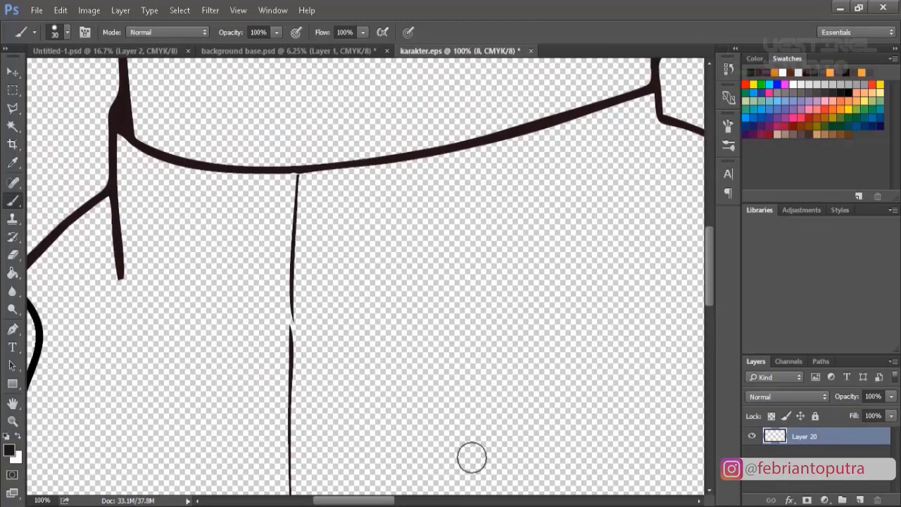
pyautogui.moveTo(557, 154)
pyautogui.mouseDown()
pyautogui.moveTo(531, 175)
pyautogui.moveTo(485, 239)
pyautogui.mouseUp()
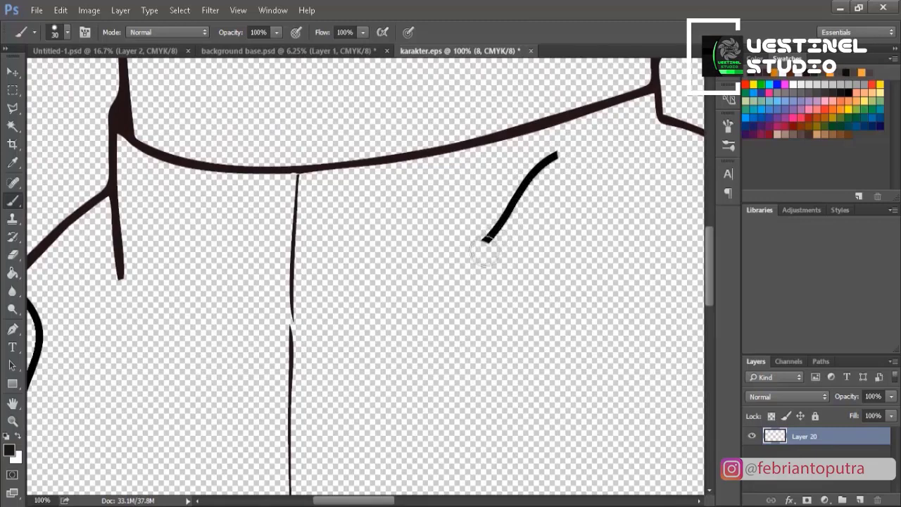
pyautogui.moveTo(458, 307); pyautogui.dragTo(419, 352)
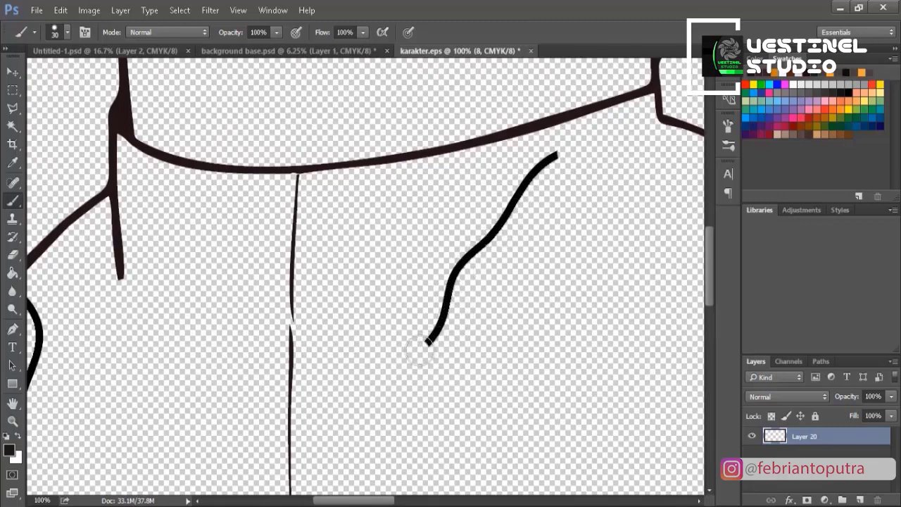
pyautogui.moveTo(396, 383)
pyautogui.mouseDown()
pyautogui.moveTo(388, 396)
pyautogui.moveTo(426, 399)
pyautogui.moveTo(487, 388)
pyautogui.moveTo(547, 361)
pyautogui.moveTo(582, 313)
pyautogui.mouseUp()
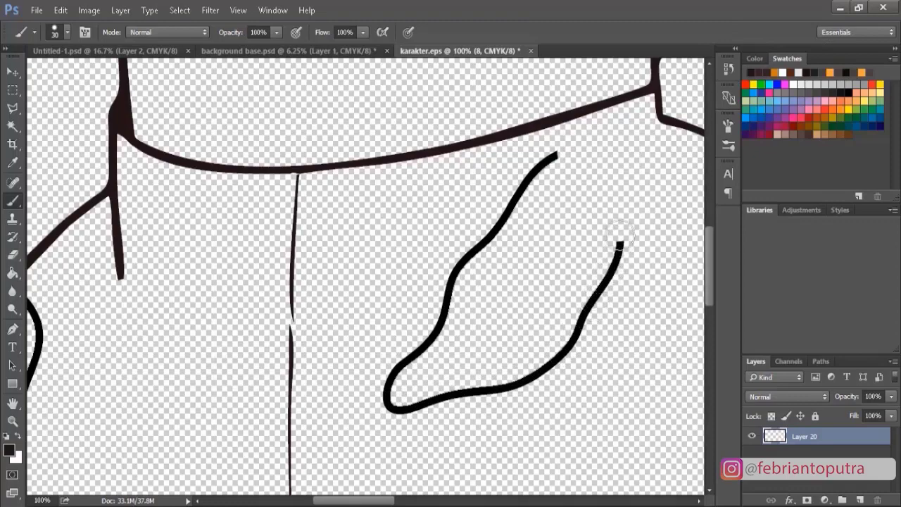
pyautogui.moveTo(619, 243)
pyautogui.mouseDown()
pyautogui.moveTo(613, 202)
pyautogui.moveTo(565, 150)
pyautogui.mouseUp()
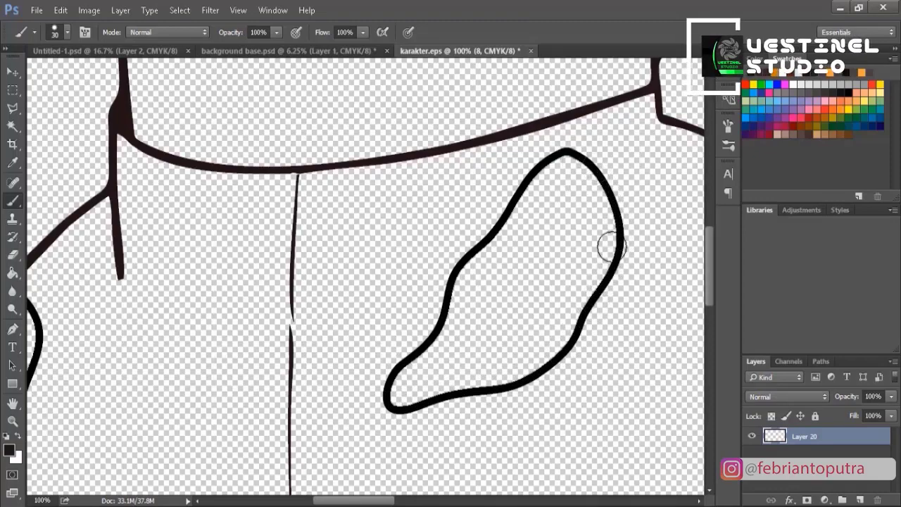
# Brush two narrow vertical drawstrings on the chest, one on each side of the centre line, with a band across each tip
pyautogui.scroll(-1, 611, 265)
pyautogui.scroll(2, 612, 265)
pyautogui.scroll(-3, 612, 265)
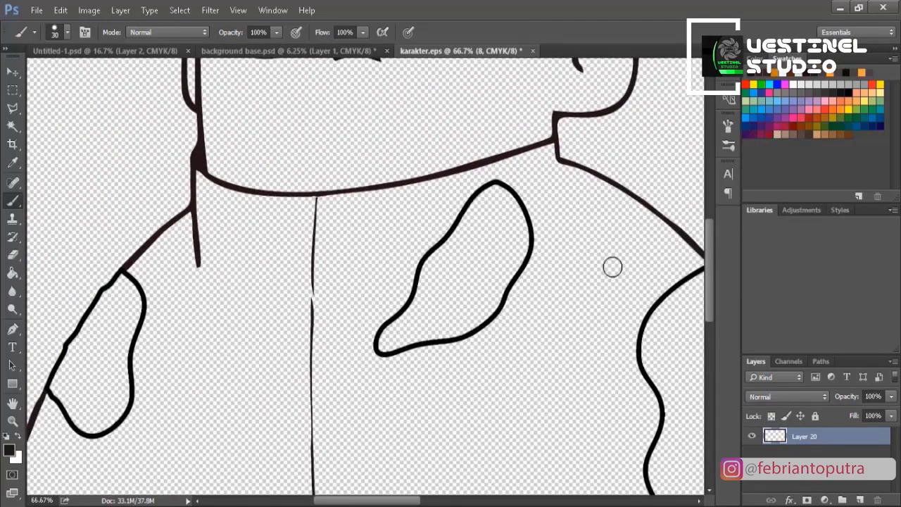
pyautogui.scroll(-5, 612, 267)
pyautogui.hotkey('ctrl', '+')
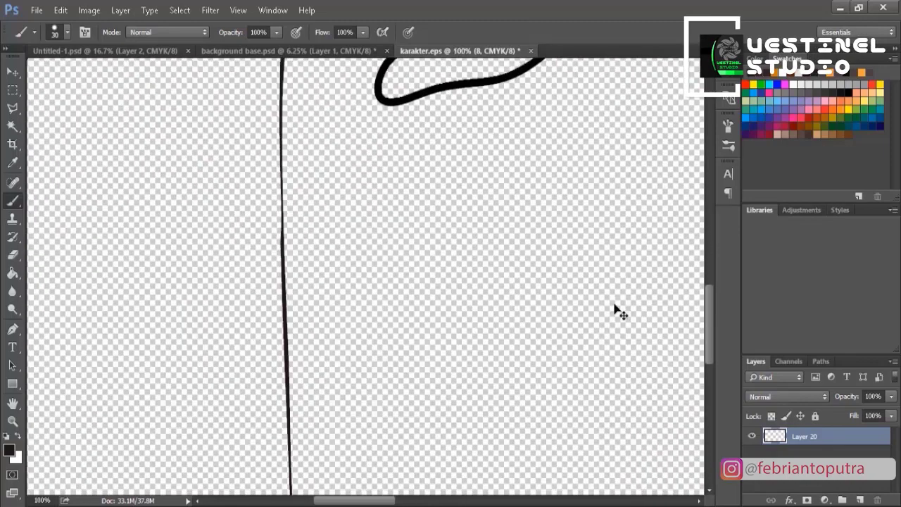
pyautogui.moveTo(184, 157)
pyautogui.mouseDown()
pyautogui.moveTo(181, 420)
pyautogui.moveTo(216, 412)
pyautogui.moveTo(226, 391)
pyautogui.moveTo(213, 332)
pyautogui.moveTo(226, 175)
pyautogui.mouseUp()
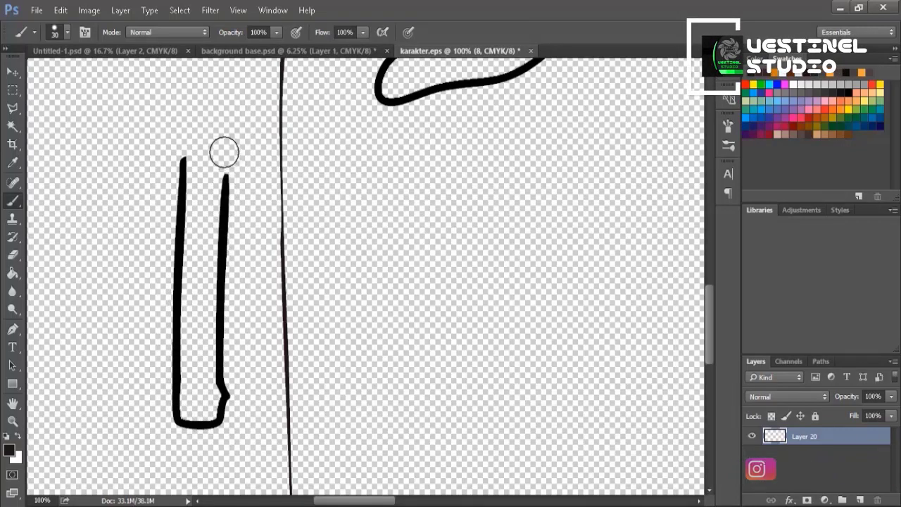
pyautogui.moveTo(339, 169); pyautogui.dragTo(346, 283)
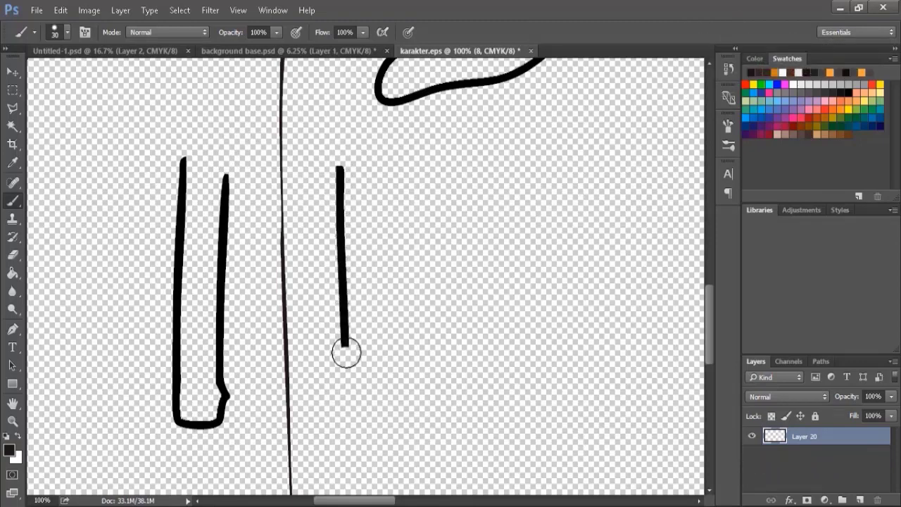
pyautogui.moveTo(346, 352)
pyautogui.mouseDown()
pyautogui.moveTo(344, 385)
pyautogui.moveTo(356, 407)
pyautogui.moveTo(380, 402)
pyautogui.moveTo(375, 155)
pyautogui.mouseUp()
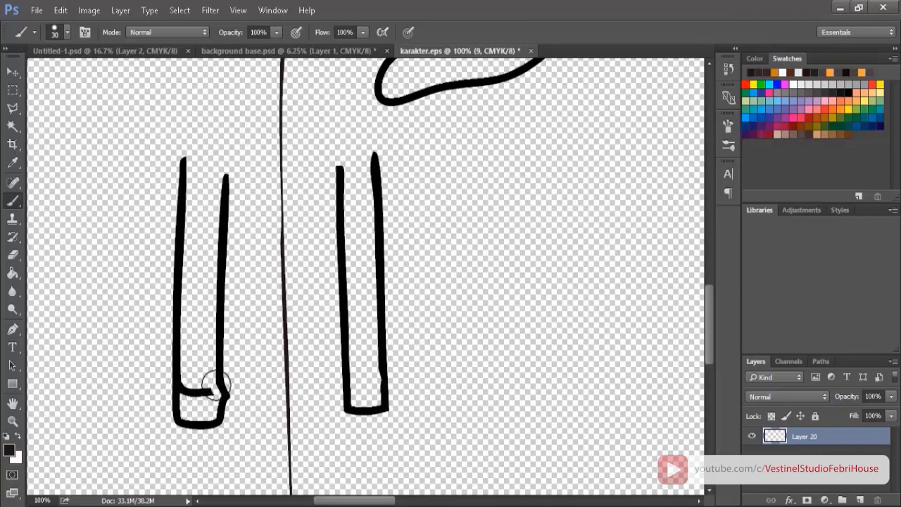
pyautogui.moveTo(343, 378); pyautogui.dragTo(386, 378)
pyautogui.scroll(5, 422, 352)
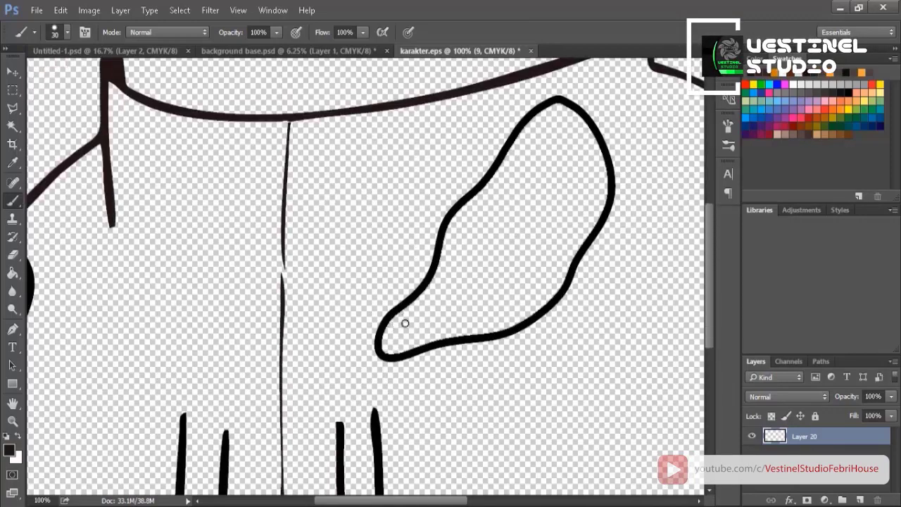
pyautogui.scroll(-4, 404, 322)
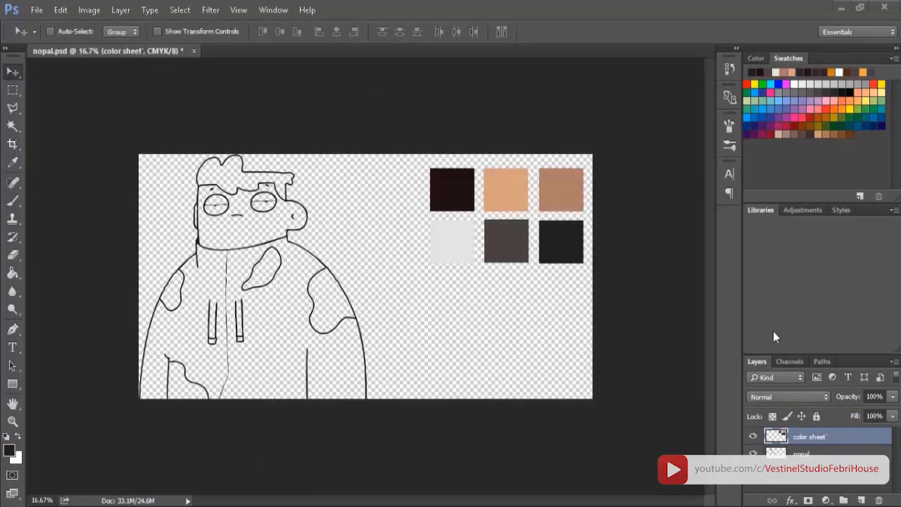
# Set the foreground color to the light skin tone (RGB 211, 160, 126) sampled from the color sheet in nopal.psd
pyautogui.click(9, 450)
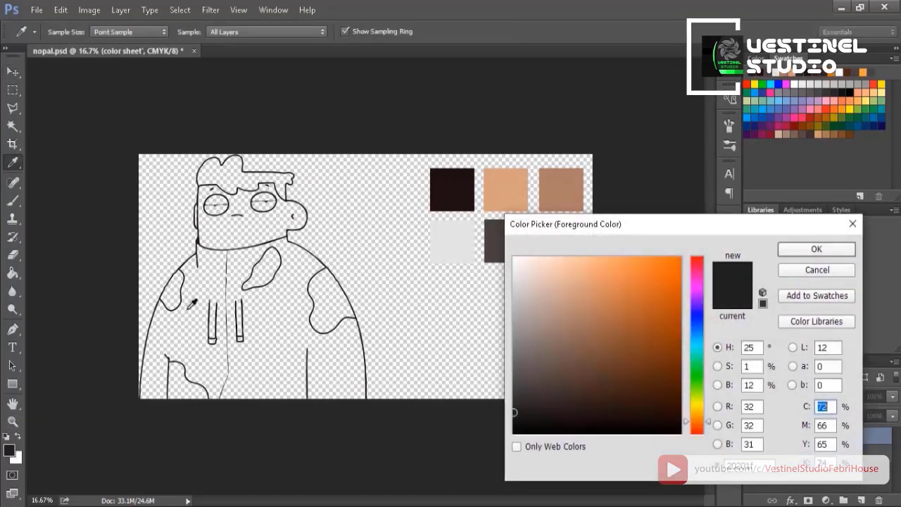
pyautogui.click(441, 182)
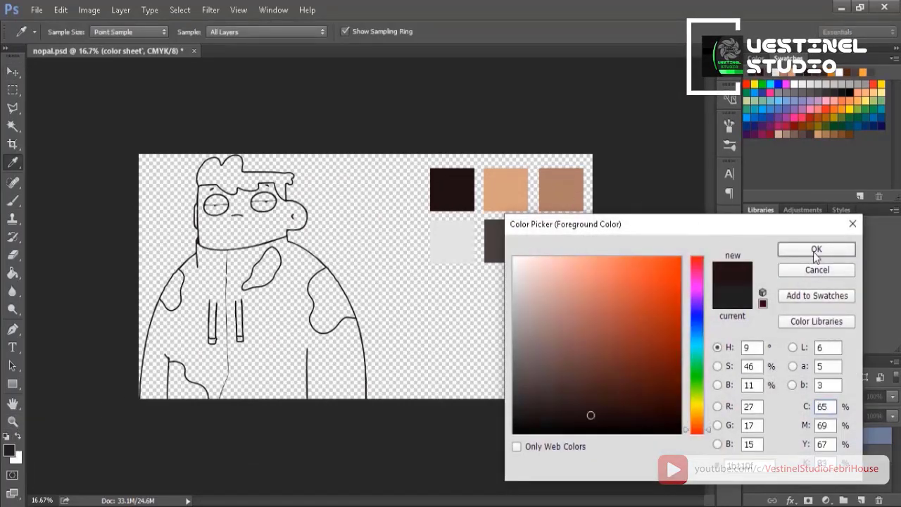
pyautogui.click(511, 183)
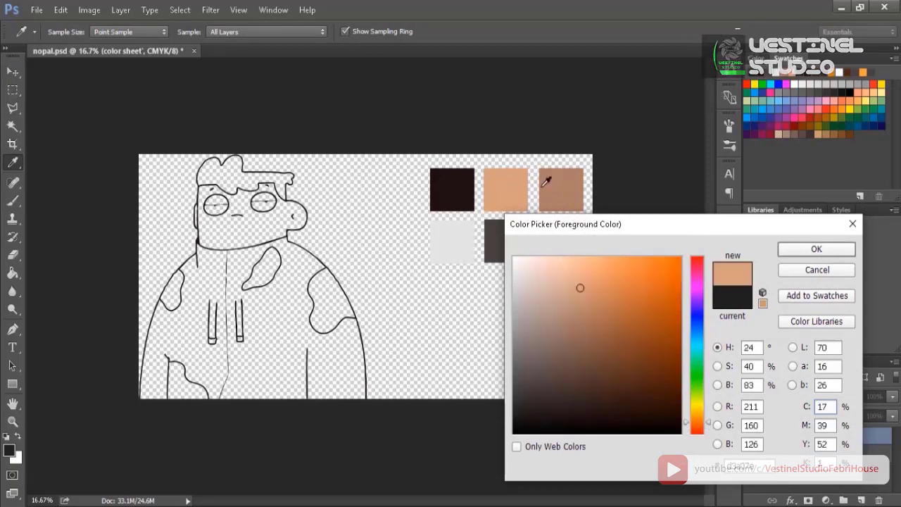
pyautogui.click(799, 250)
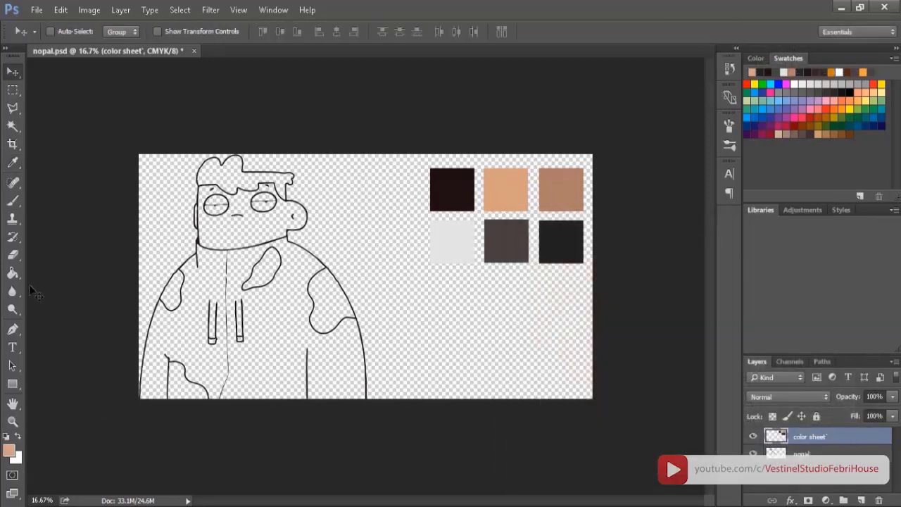
# Fill the character's face with the light skin tone on the nopal layer using the Paint Bucket
pyautogui.click(13, 274)
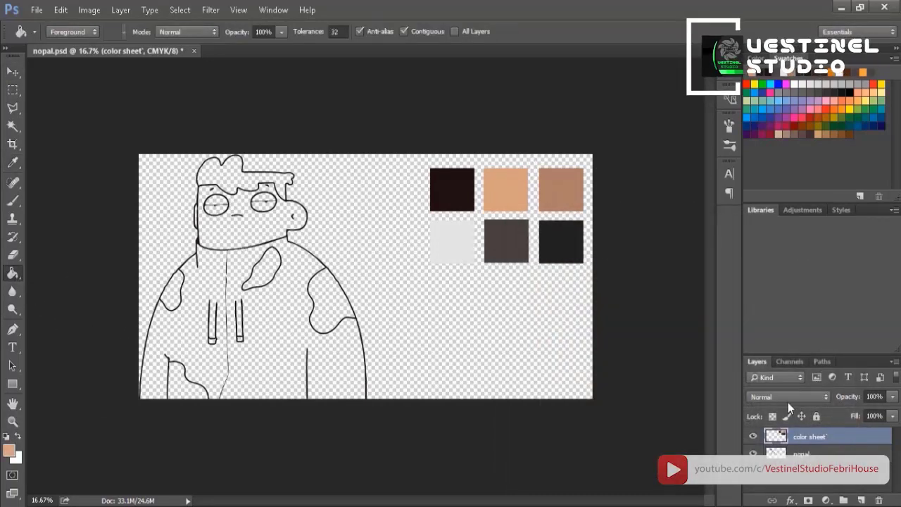
pyautogui.click(793, 455)
pyautogui.click(216, 241)
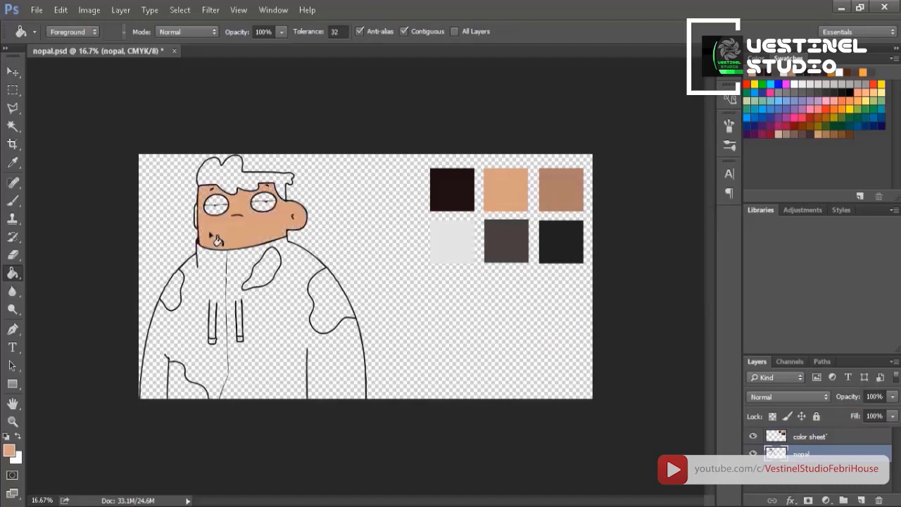
# Set the foreground color to white and fill both of the character's eyes with it
pyautogui.click(9, 450)
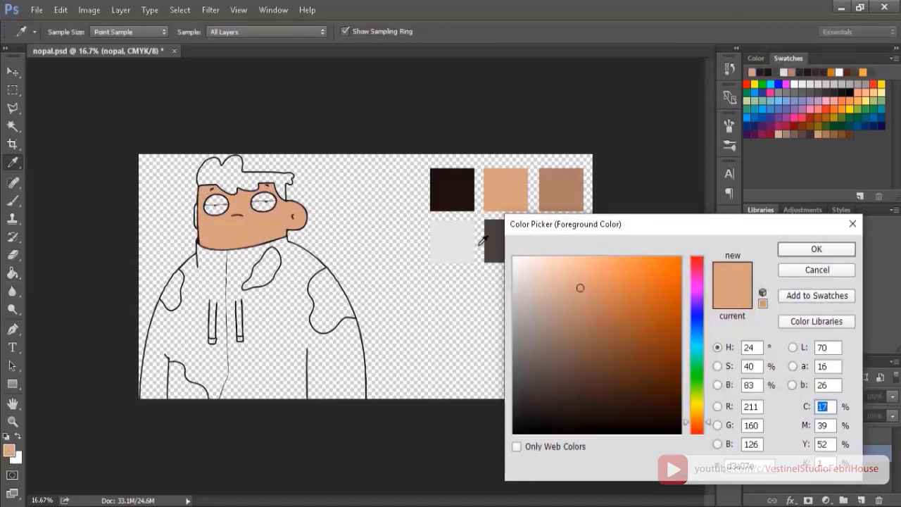
pyautogui.moveTo(580, 287); pyautogui.dragTo(515, 257)
pyautogui.click(815, 249)
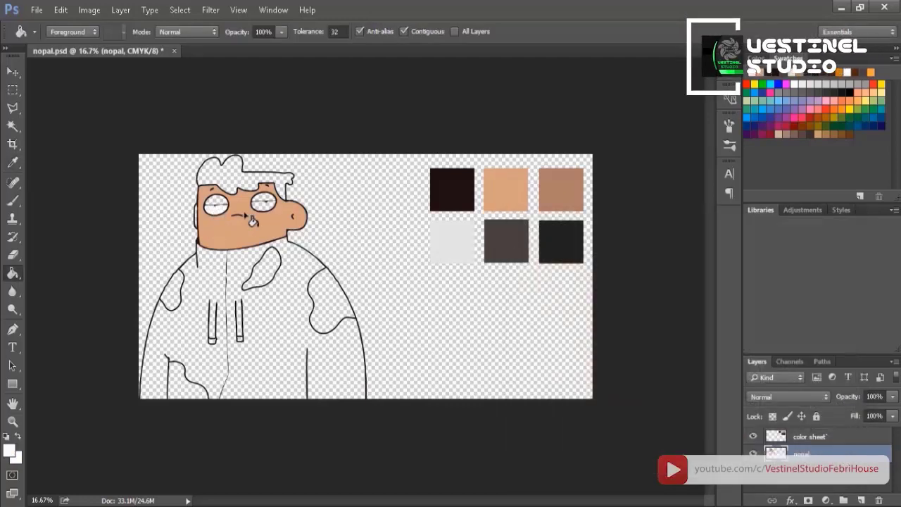
# Sample the darker skin tone (RGB 170, 125, 101) from the color sheet and fill both upper eyelids with it
pyautogui.click(9, 449)
pyautogui.click(561, 187)
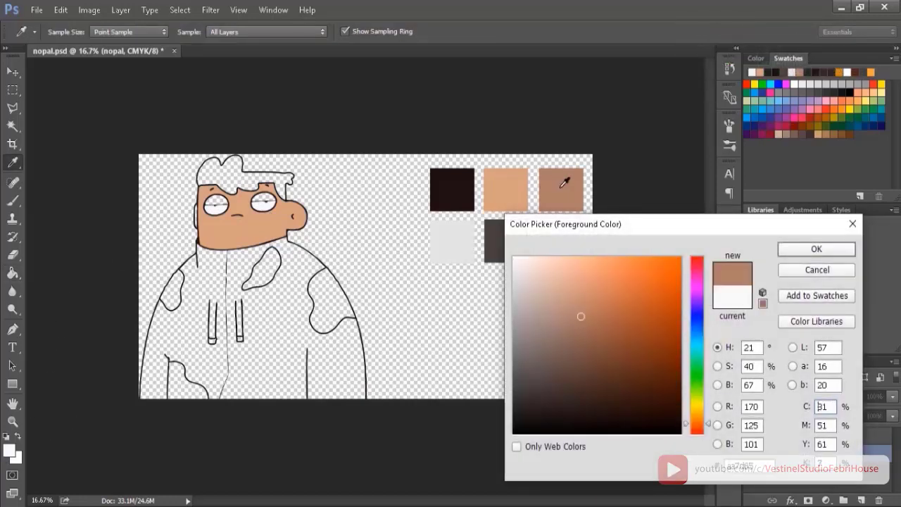
pyautogui.click(815, 249)
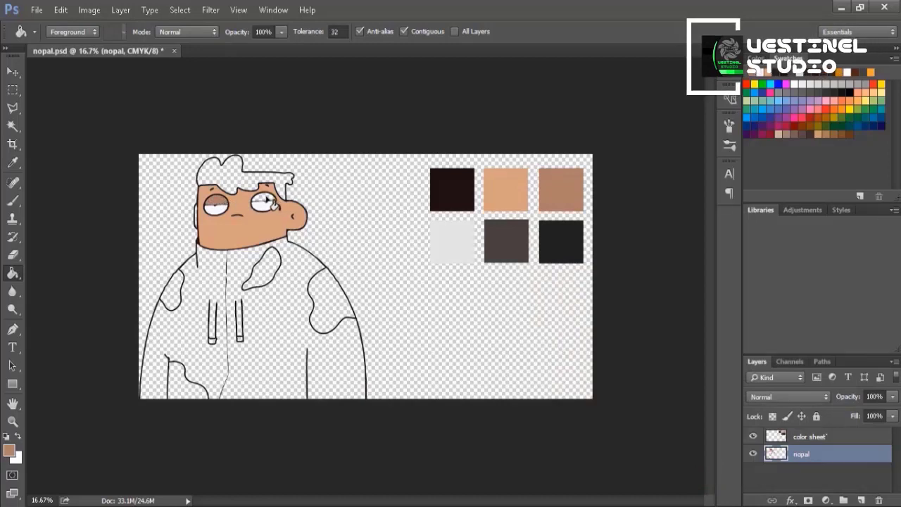
# Sample the dark grey-brown 45403d from the color sheet and fill the character's hair with it
pyautogui.click(10, 450)
pyautogui.click(494, 239)
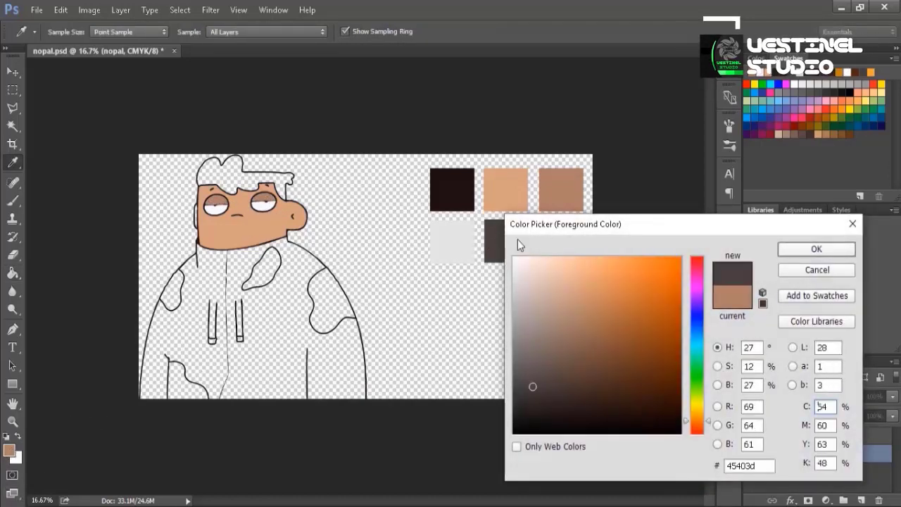
pyautogui.click(790, 253)
pyautogui.click(221, 181)
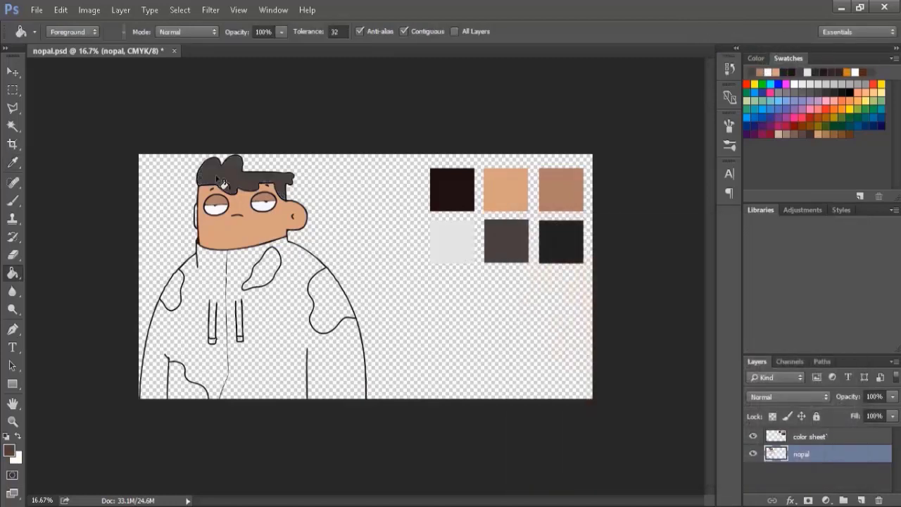
# Sample the light grey e3e3e3 from the color sheet and fill the body of the jacket with it
pyautogui.click(10, 451)
pyautogui.click(440, 239)
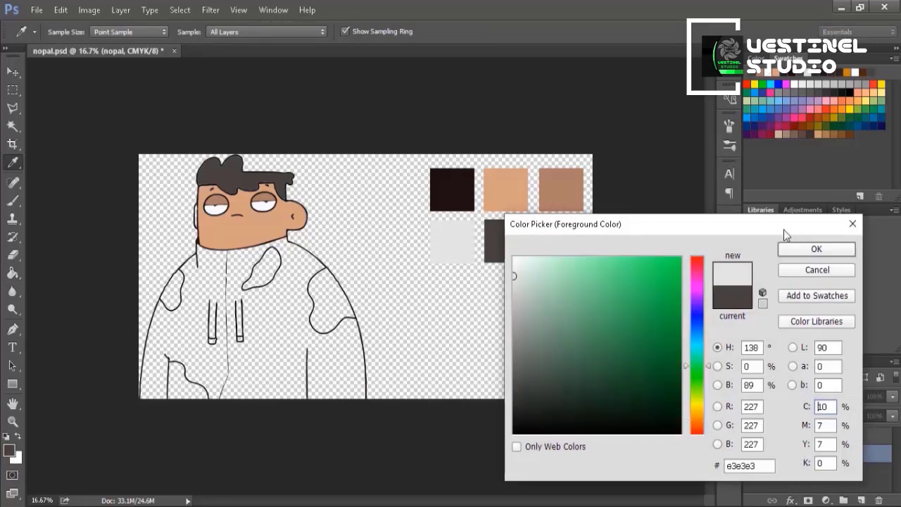
pyautogui.click(809, 254)
pyautogui.press('g')
pyautogui.click(291, 301)
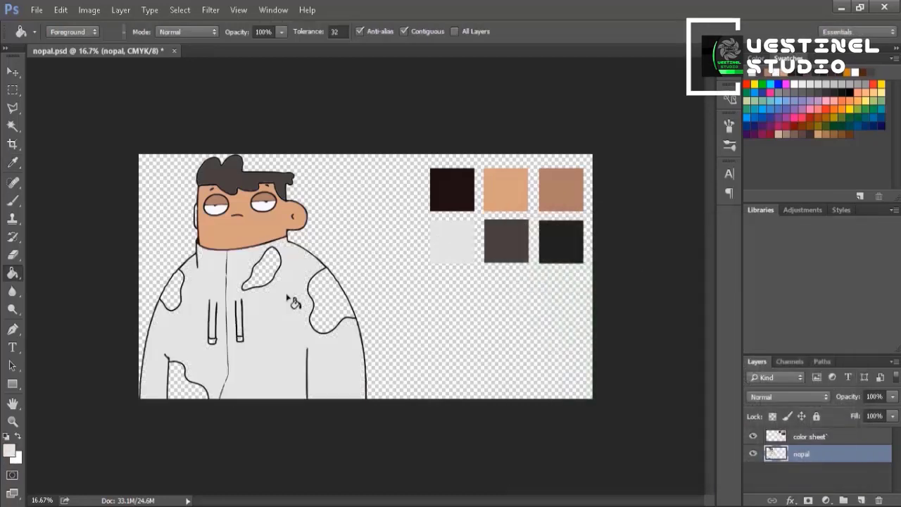
# Sample the very dark brown 1b110f from the color sheet and fill the tips of both drawstrings with it
pyautogui.click(11, 453)
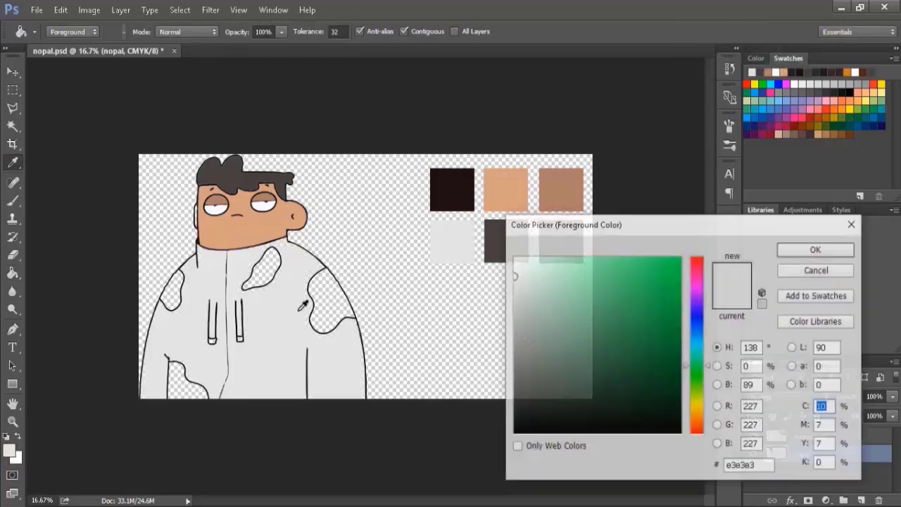
pyautogui.click(453, 187)
pyautogui.click(810, 251)
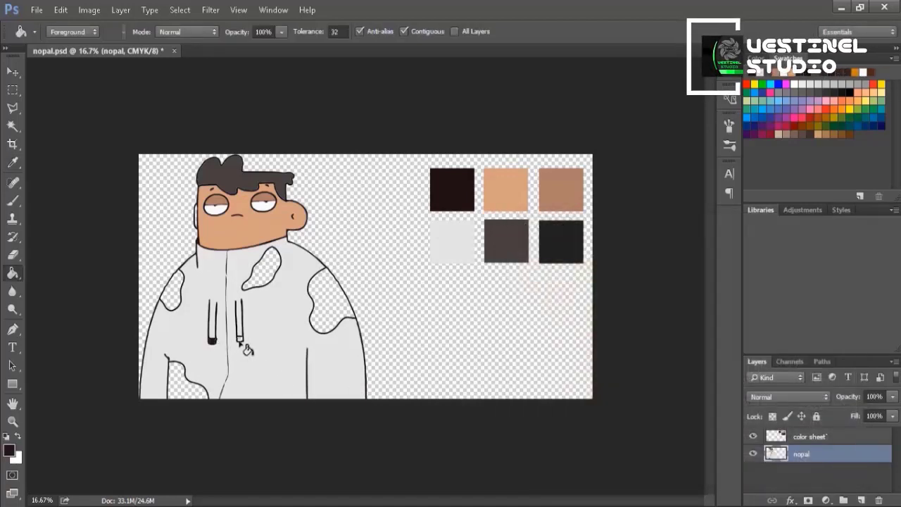
# Sample the near-black 212020 from the color sheet and fill the four irregular patches on the jacket with it
pyautogui.click(11, 452)
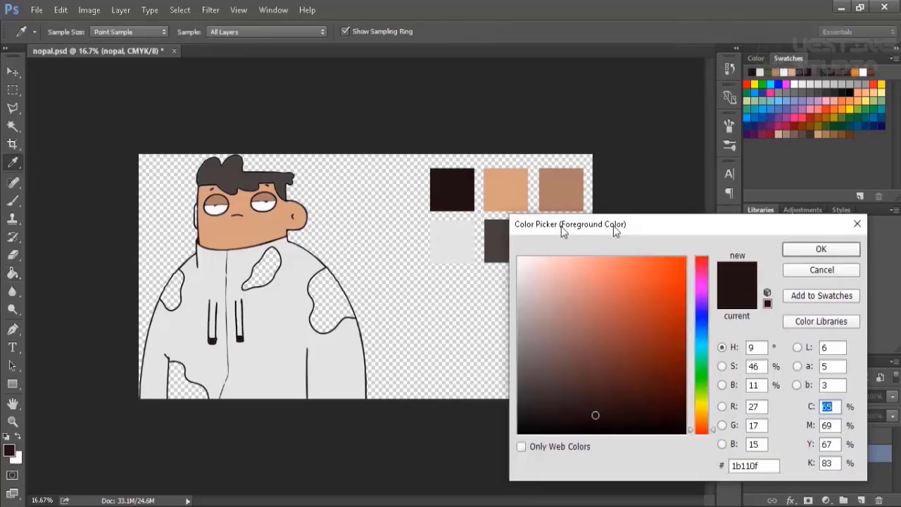
pyautogui.moveTo(561, 226); pyautogui.dragTo(658, 225)
pyautogui.click(569, 239)
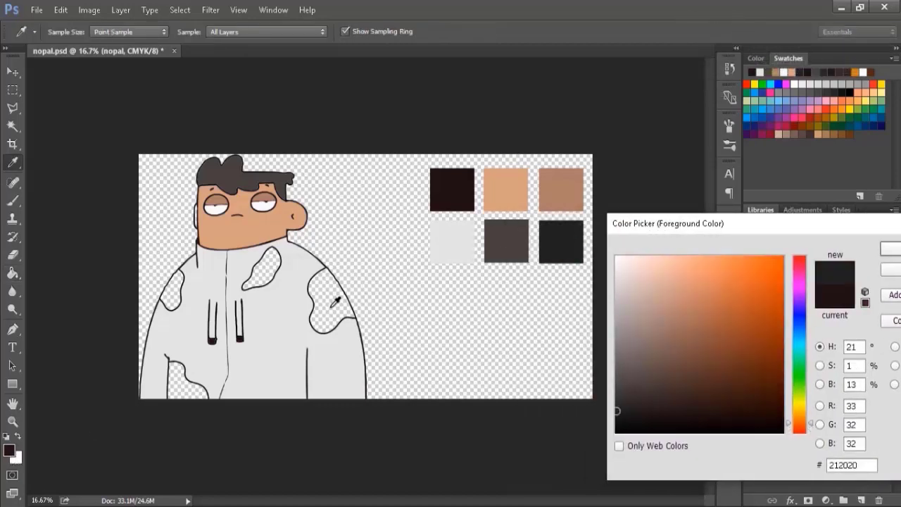
pyautogui.click(882, 252)
pyautogui.click(335, 289)
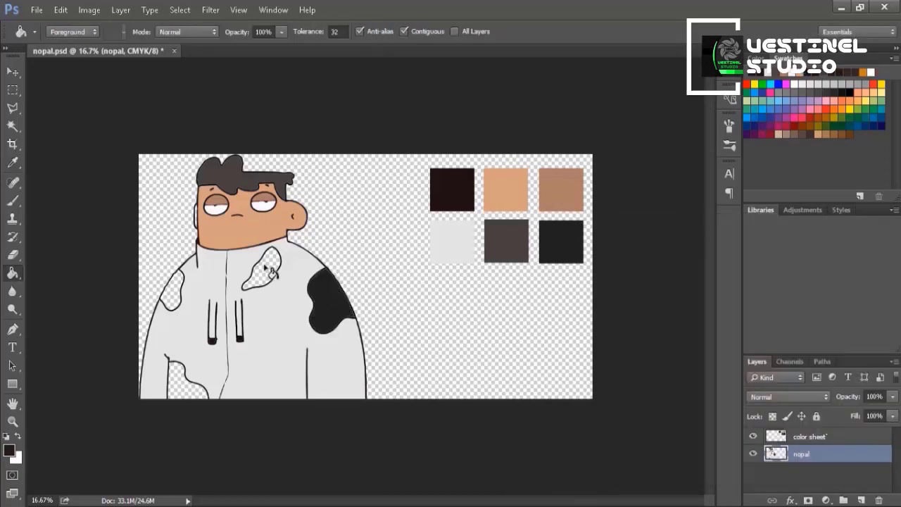
pyautogui.click(268, 271)
pyautogui.click(171, 290)
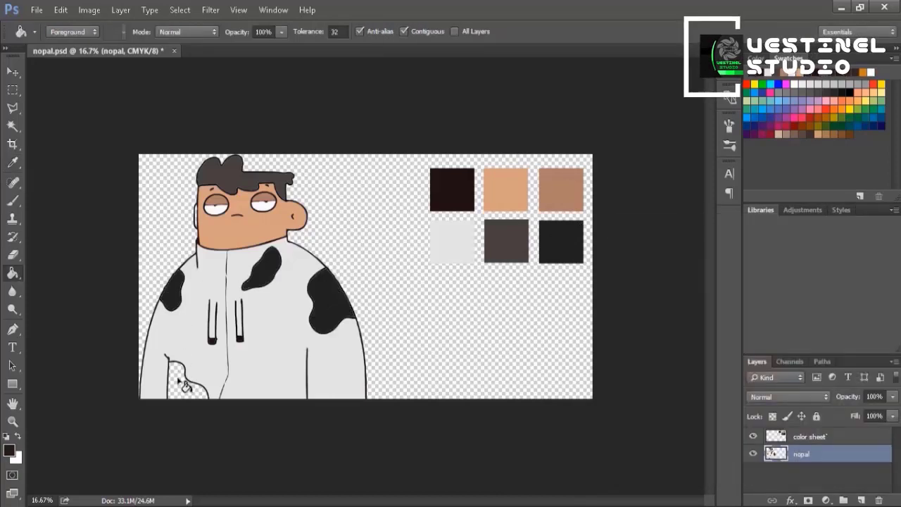
pyautogui.click(184, 380)
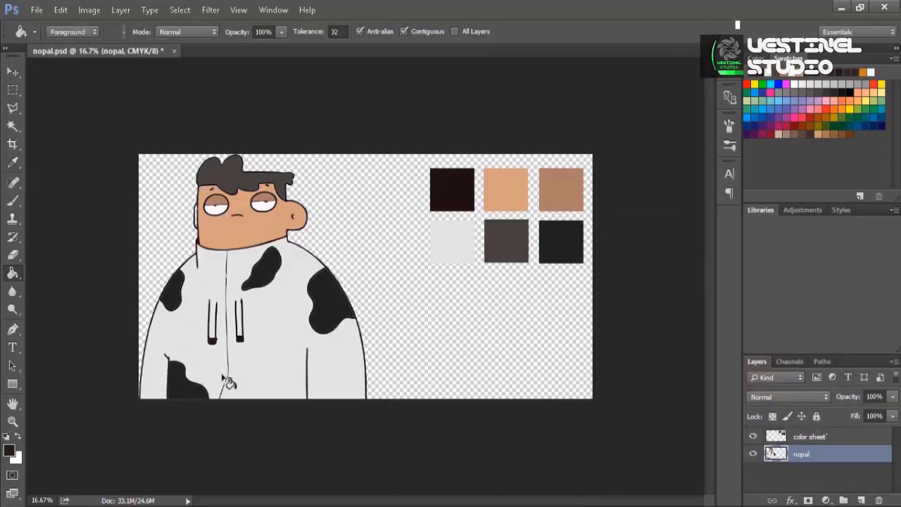
# Sample the light skin tone d3a07e from the color sheet again and fill the character's far ear with it
pyautogui.click(10, 451)
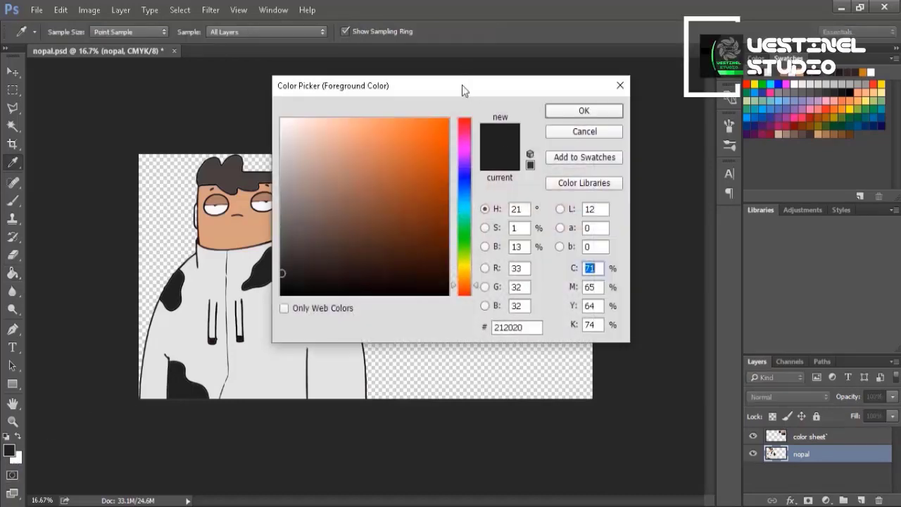
pyautogui.moveTo(461, 88); pyautogui.dragTo(596, 260)
pyautogui.click(494, 188)
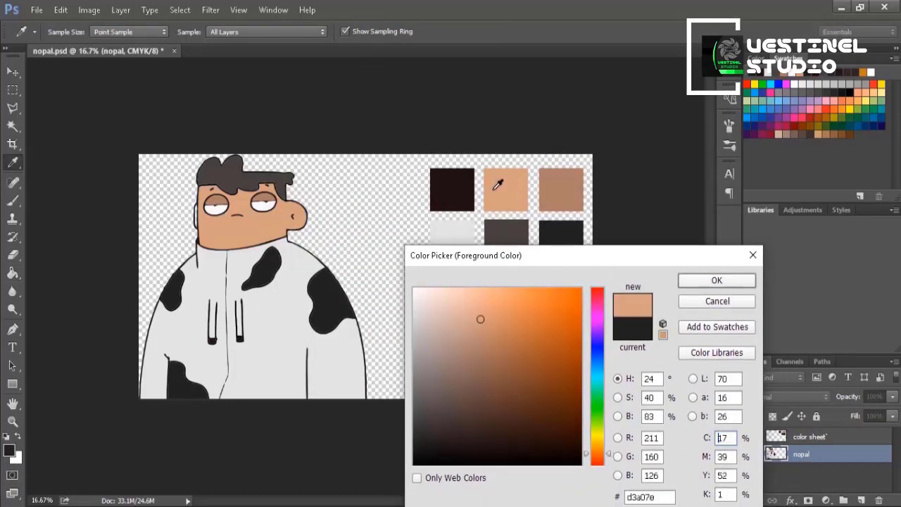
pyautogui.click(704, 282)
pyautogui.press('g')
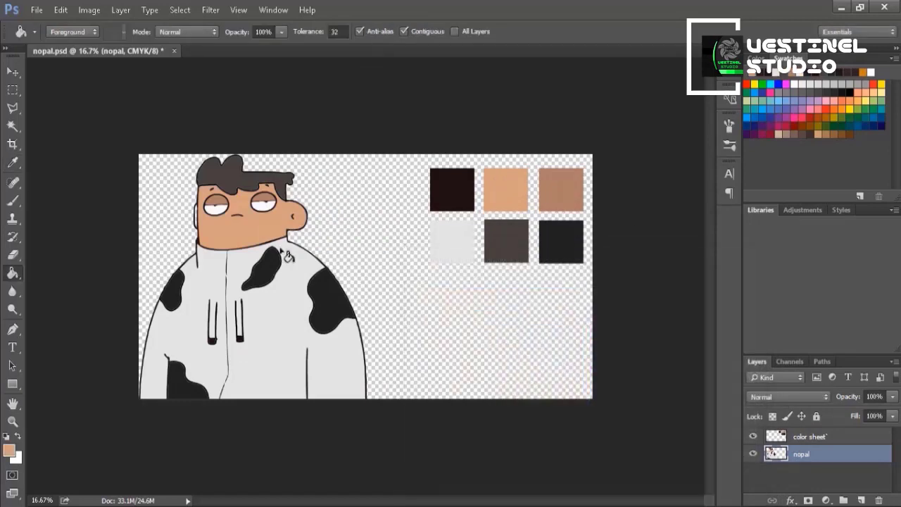
pyautogui.hotkey('ctrl', '+')
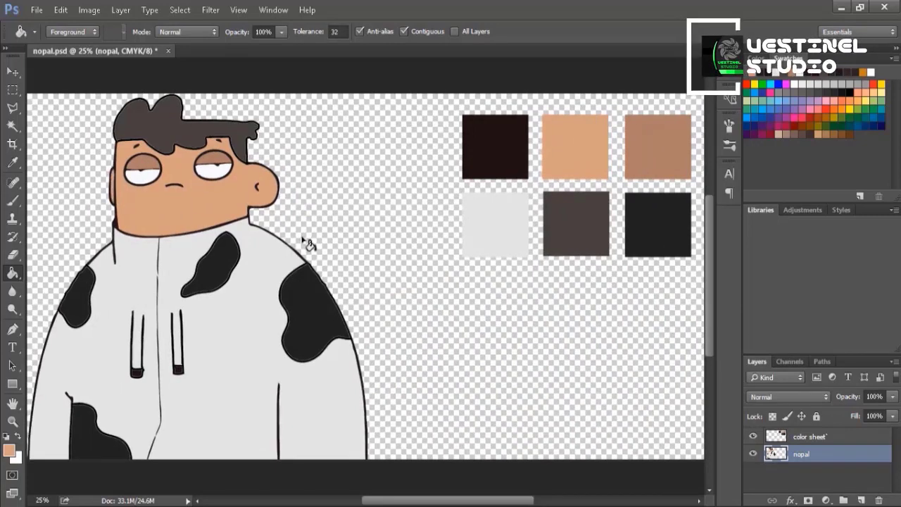
pyautogui.hotkey('ctrl', '-')
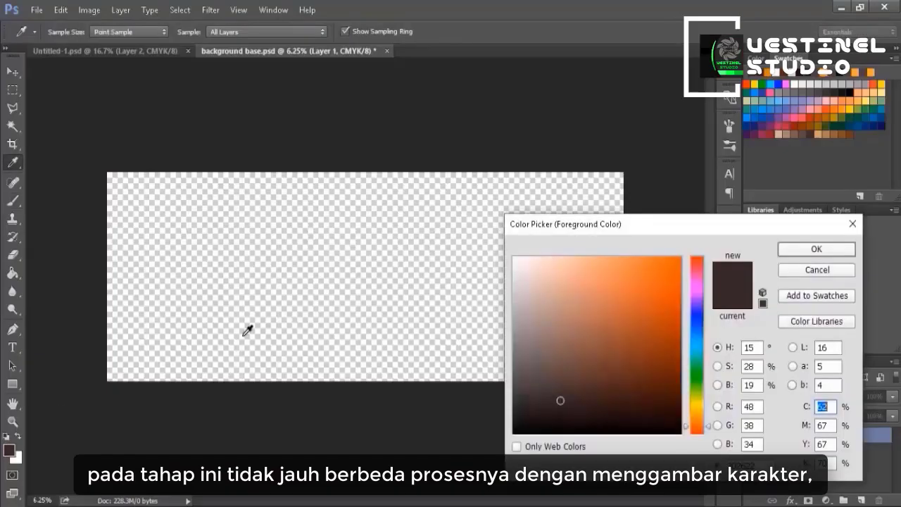
# In background base.psd, accept the dark brown foreground color (RGB 48, 38, 34) and set the Brush size to 75 px
pyautogui.press('Return')
pyautogui.click(67, 32)
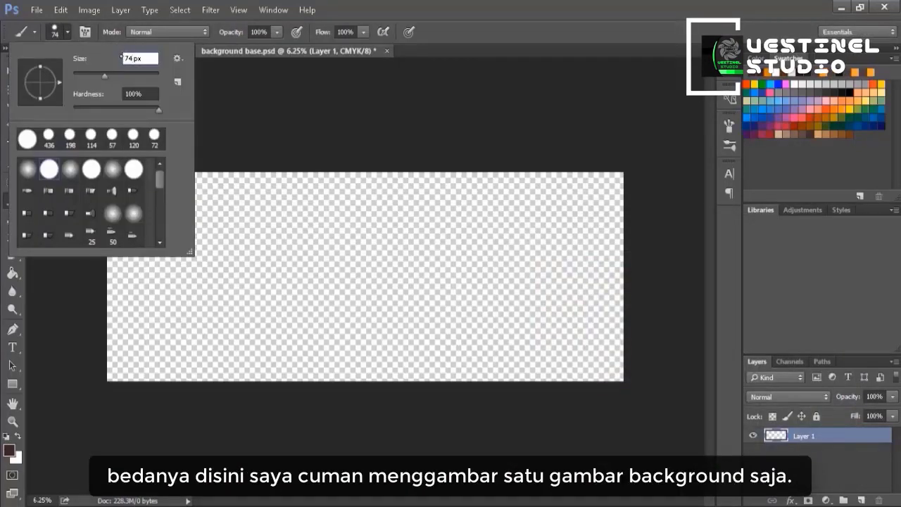
pyautogui.press('Up')
pyautogui.press('Return')
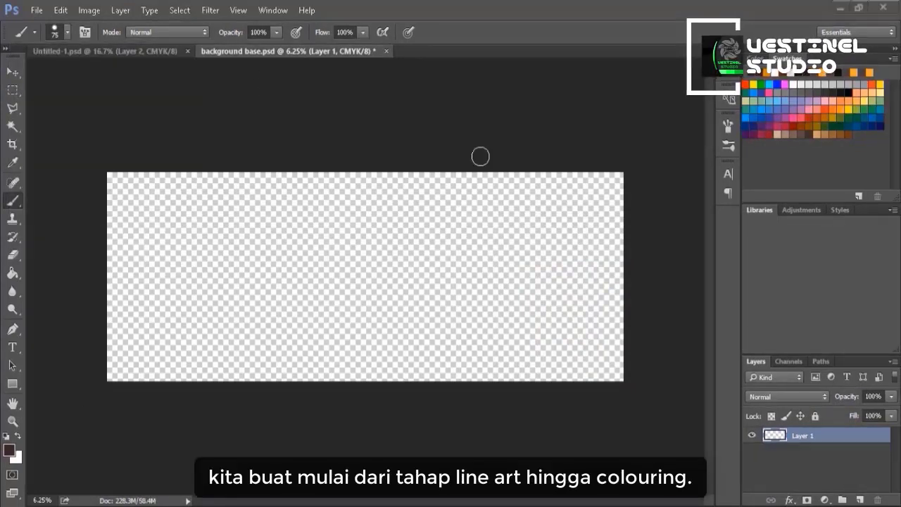
# Brush a curved line down the canvas's right half from the upper to the lower edge, continuing along the bottom to the right edge
pyautogui.moveTo(437, 208); pyautogui.dragTo(401, 336)
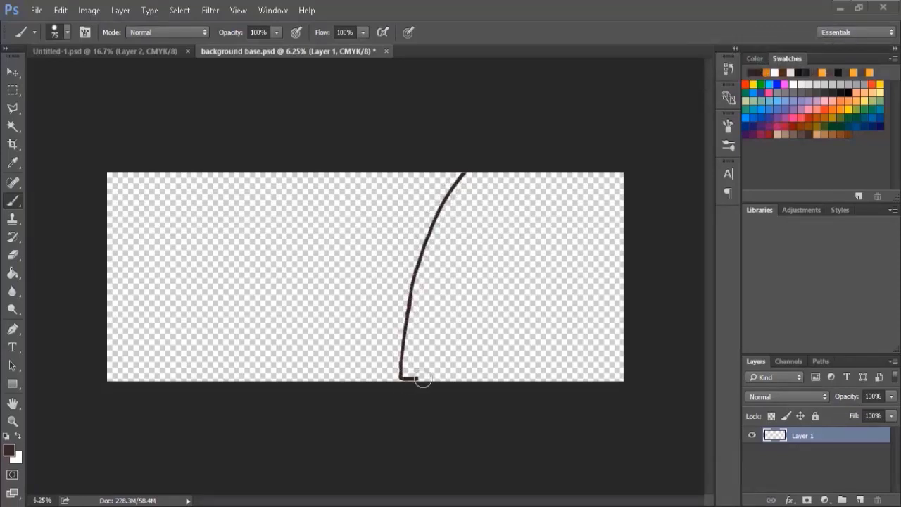
pyautogui.moveTo(446, 377); pyautogui.dragTo(506, 374)
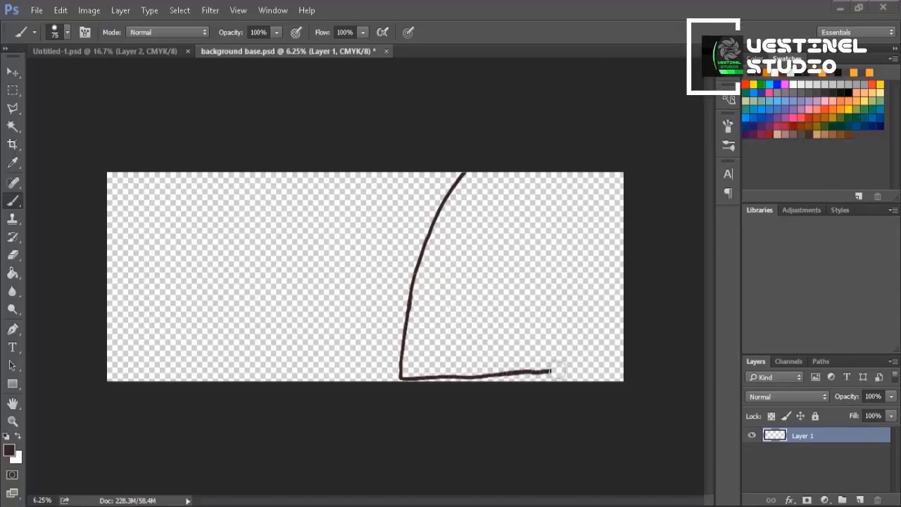
pyautogui.moveTo(589, 371); pyautogui.dragTo(634, 370)
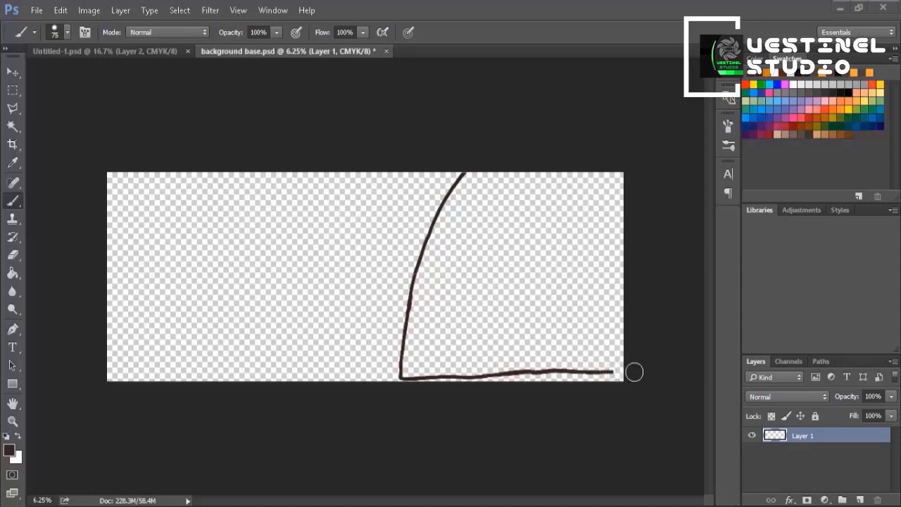
pyautogui.hotkey('ctrl', 'alt')
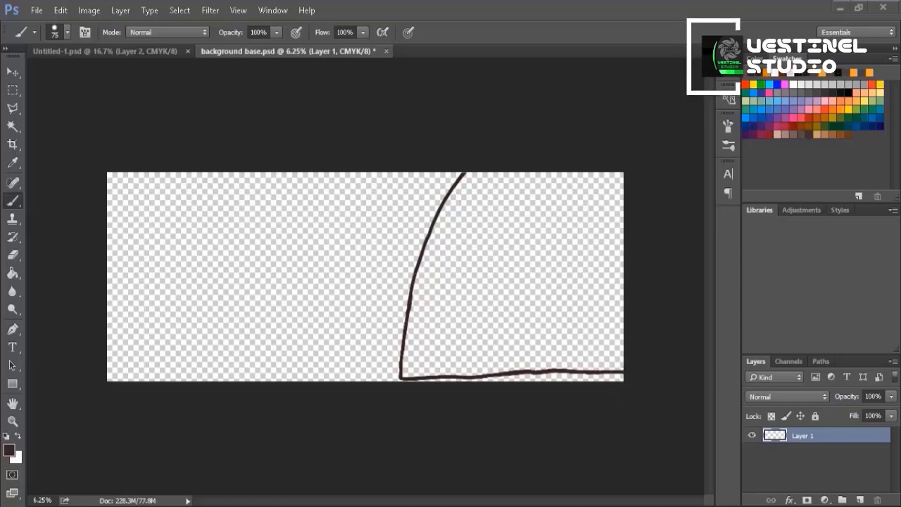
# Brush two slightly curved lines from the canvas's upper edge down to the base line, between the large curve and the right edge
pyautogui.moveTo(566, 167); pyautogui.dragTo(582, 243)
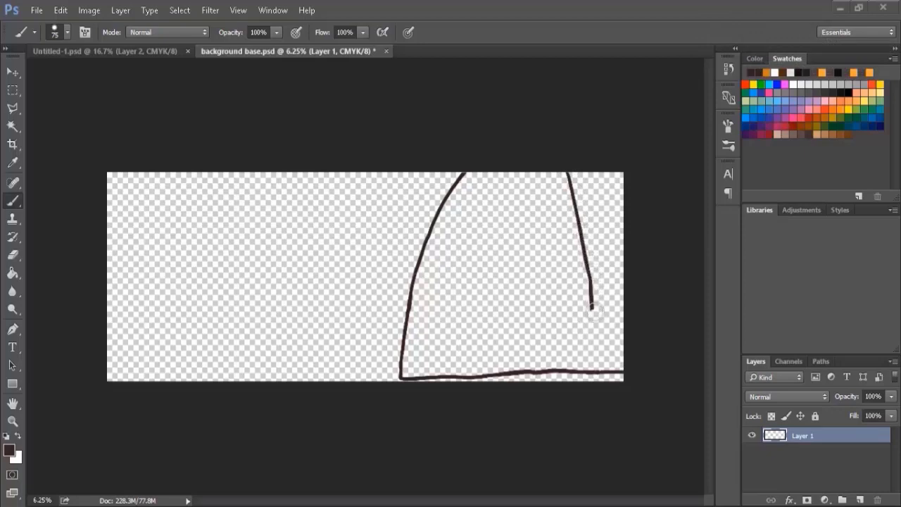
pyautogui.moveTo(593, 326); pyautogui.dragTo(597, 369)
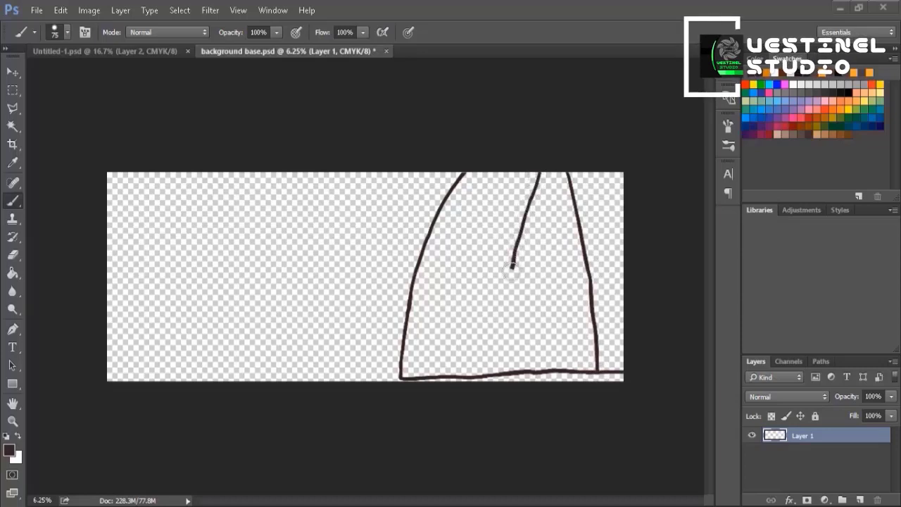
pyautogui.moveTo(514, 246); pyautogui.dragTo(503, 308)
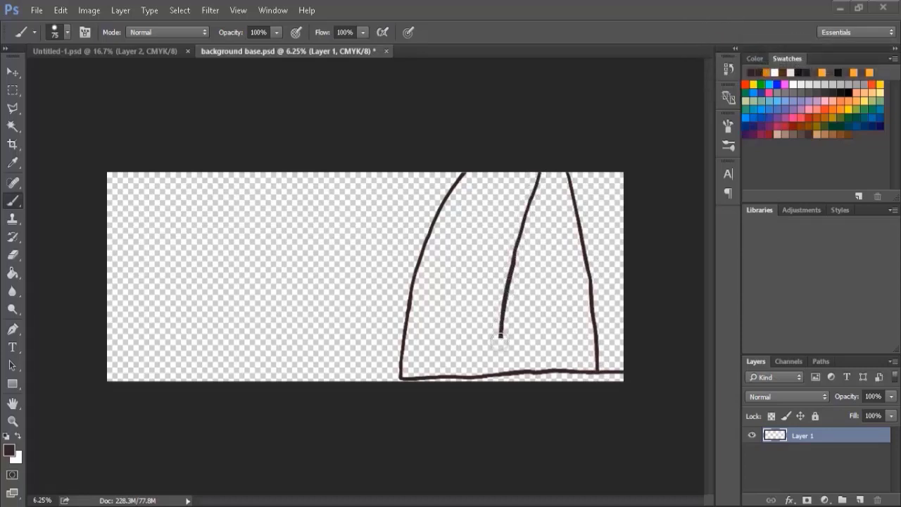
pyautogui.moveTo(498, 360); pyautogui.dragTo(496, 380)
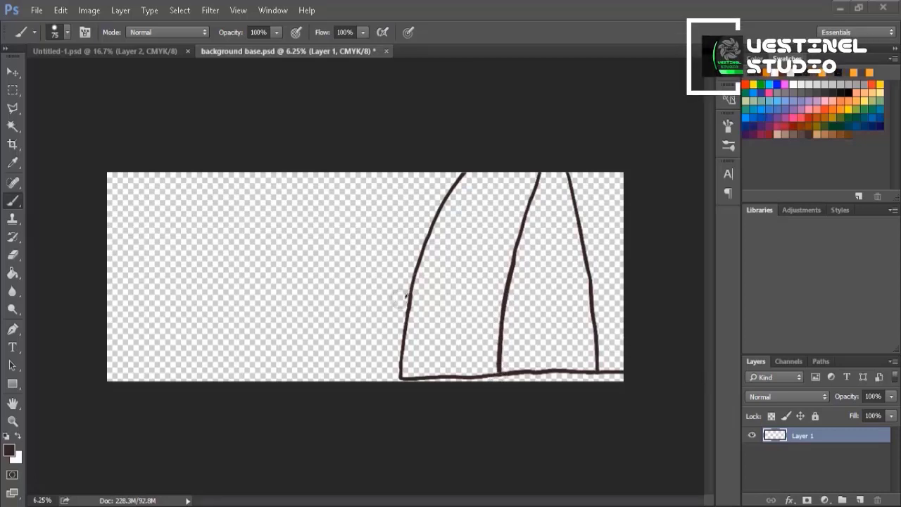
# Brush a small-scalloped, gently wavy horizon line from the large curve's outer side across to the canvas's left edge
pyautogui.moveTo(406, 297)
pyautogui.mouseDown()
pyautogui.moveTo(389, 301)
pyautogui.moveTo(331, 281)
pyautogui.mouseUp()
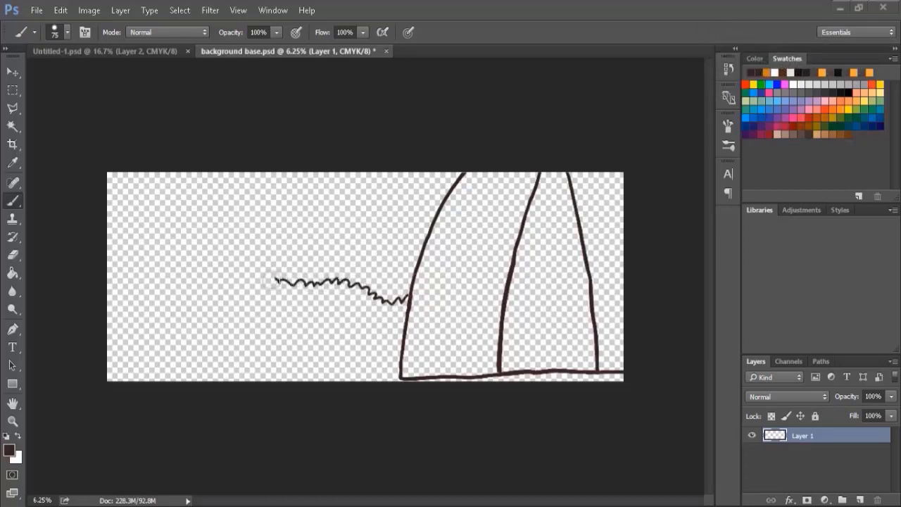
pyautogui.moveTo(269, 281); pyautogui.dragTo(230, 282)
pyautogui.moveTo(218, 283); pyautogui.dragTo(202, 287)
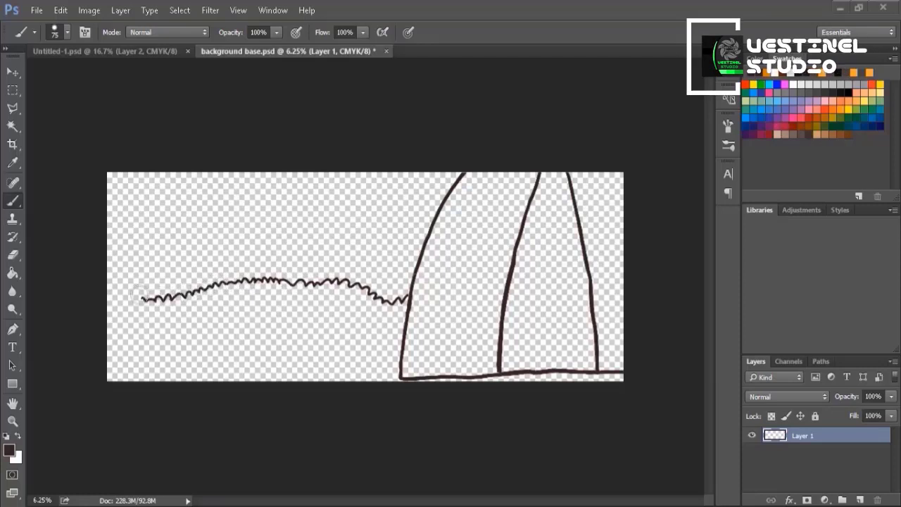
pyautogui.moveTo(116, 281); pyautogui.dragTo(97, 272)
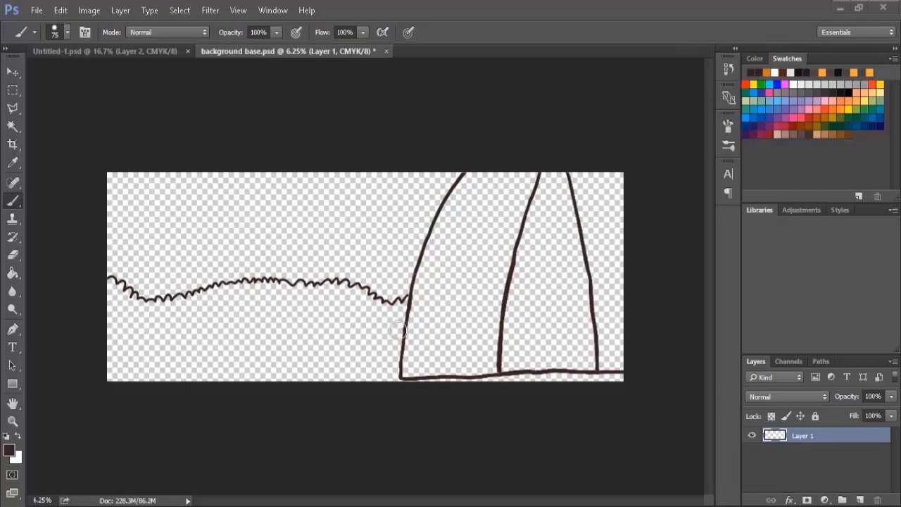
# Brush a wavy hill line and a gently sloping ground line below the horizon, from the large curve to the canvas's left edge
pyautogui.moveTo(366, 343); pyautogui.dragTo(315, 330)
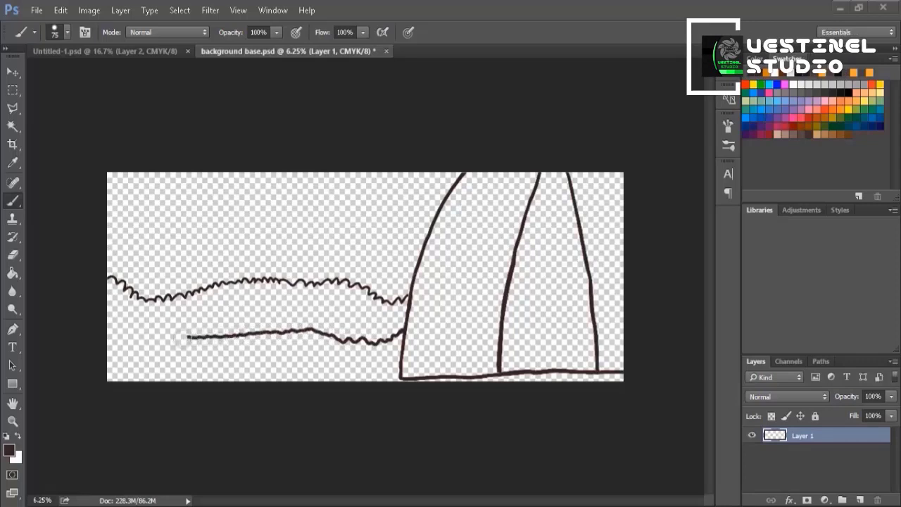
pyautogui.moveTo(180, 338); pyautogui.dragTo(132, 328)
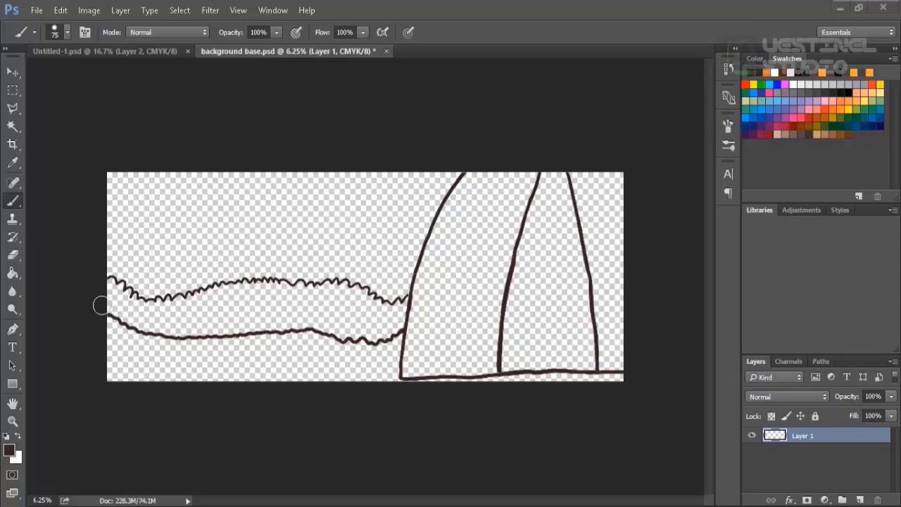
pyautogui.moveTo(399, 358); pyautogui.dragTo(374, 360)
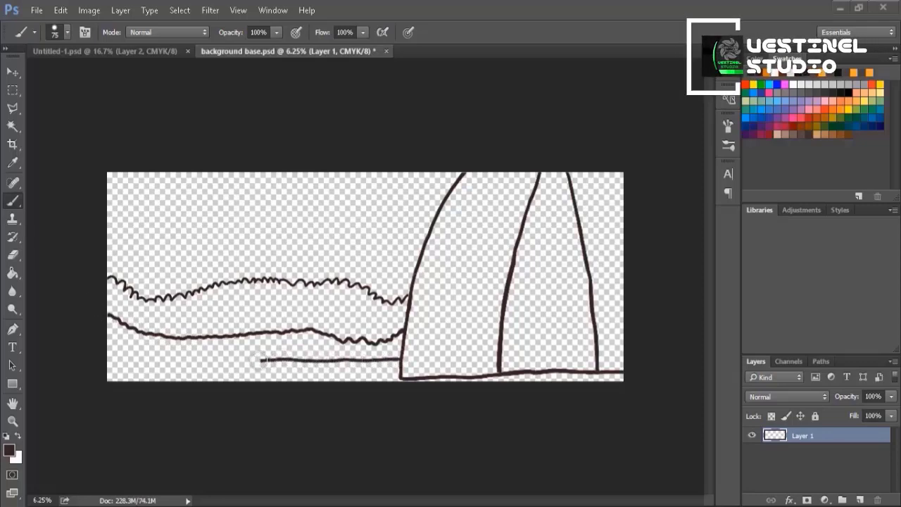
pyautogui.moveTo(242, 362); pyautogui.dragTo(145, 369)
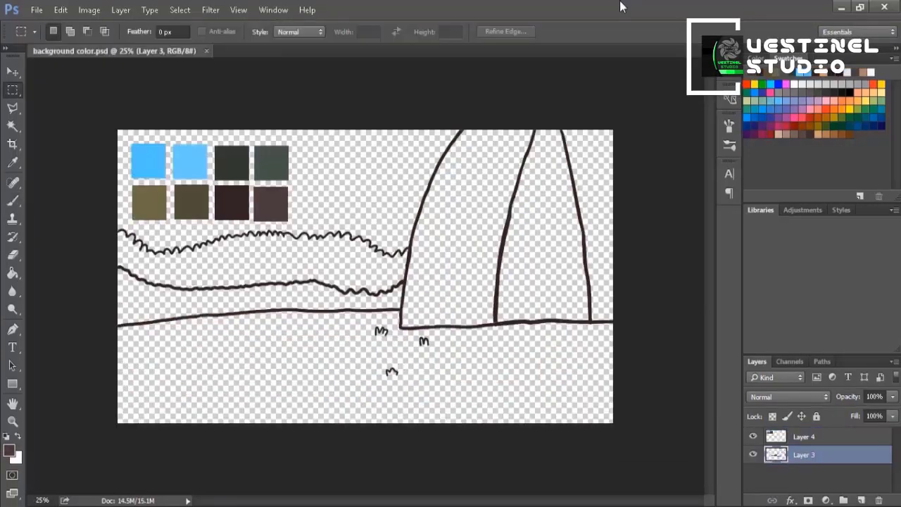
# In background color.psd, set the foreground to the first blue palette swatch (61d1f7) and the background color to light blue aae9ff
pyautogui.click(10, 452)
pyautogui.click(153, 152)
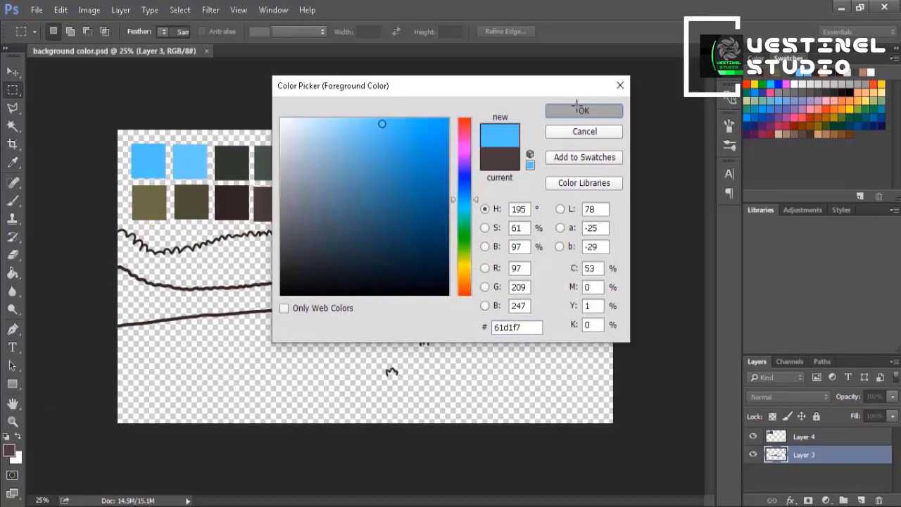
pyautogui.click(584, 110)
pyautogui.click(16, 457)
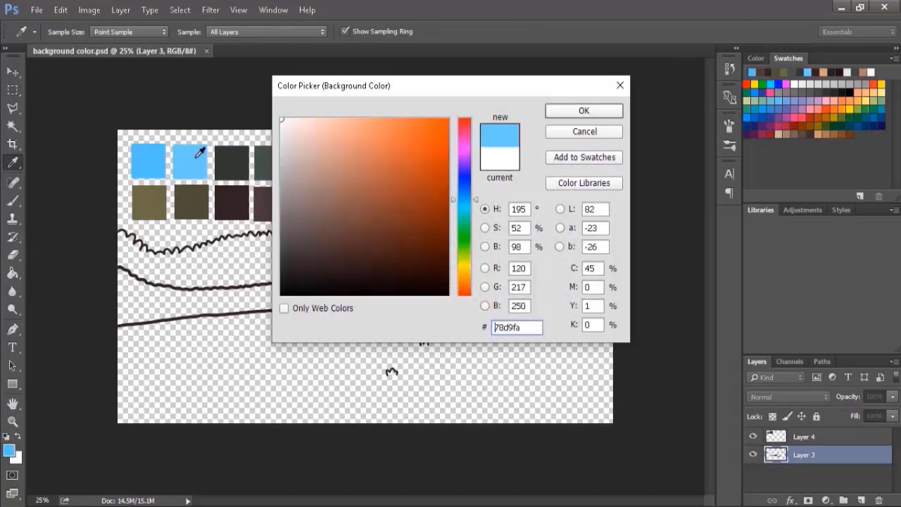
pyautogui.write('aaeeff')
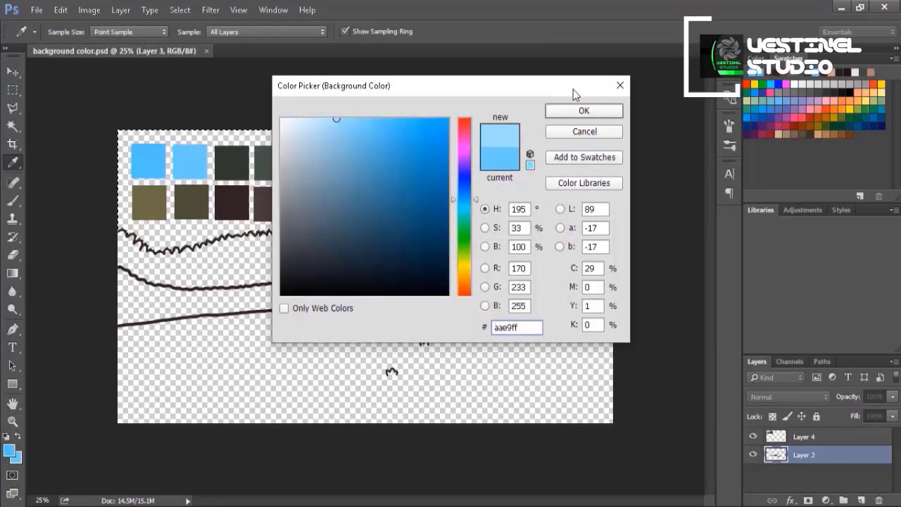
pyautogui.click(583, 110)
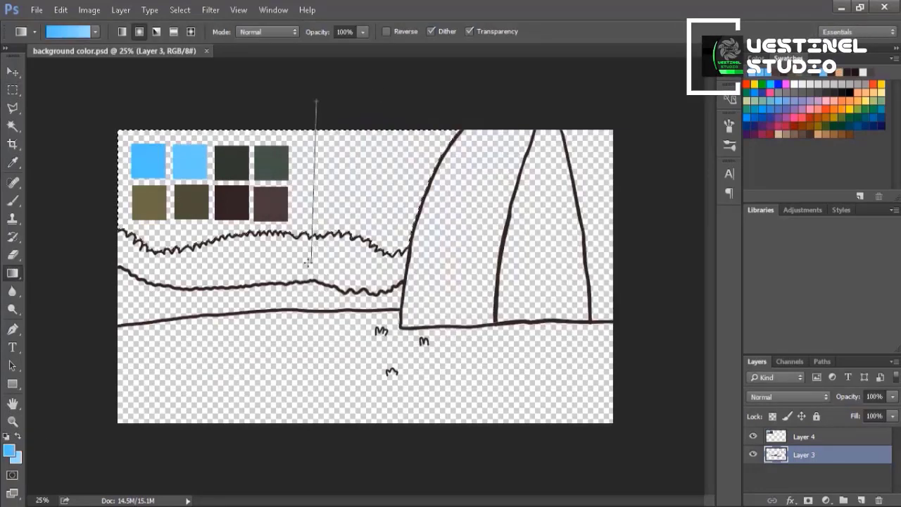
# Fill the selected sky area on Layer 3 with a foreground-to-background radial gradient and deselect it
pyautogui.moveTo(308, 262); pyautogui.dragTo(304, 262)
pyautogui.click(12, 89)
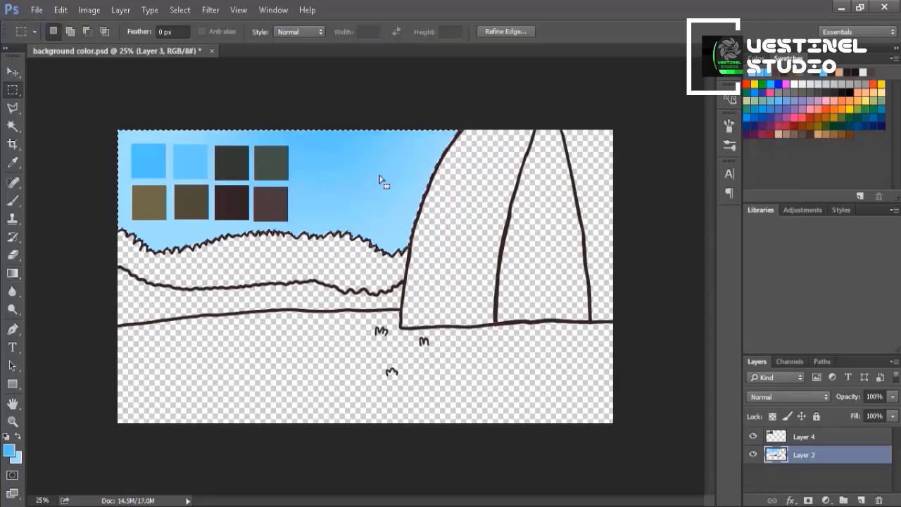
pyautogui.click(382, 181)
# Select the connected outlines with the Magic Wand and subtract the hill and ground lines using the Polygonal Lasso, keeping the large curved shape's outlines
pyautogui.press('w')
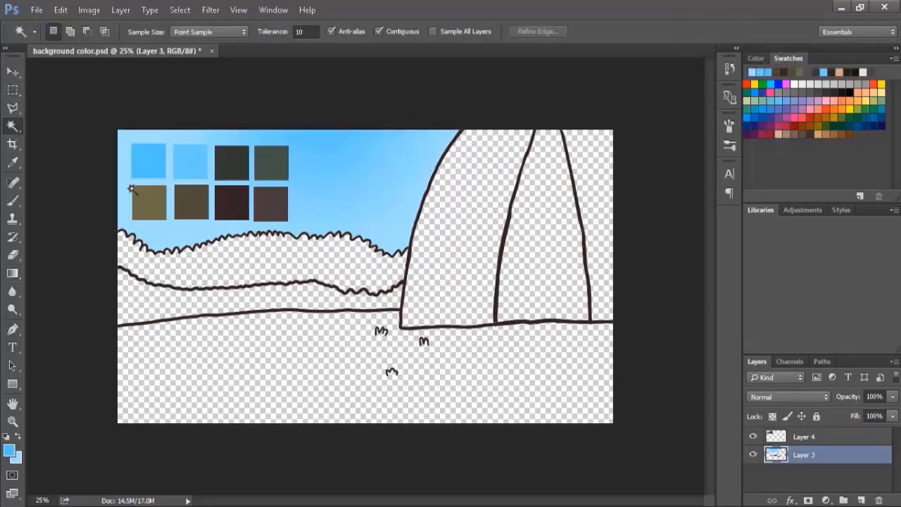
pyautogui.hotkey('ctrl', '+')
pyautogui.hotkey('ctrl', '+')
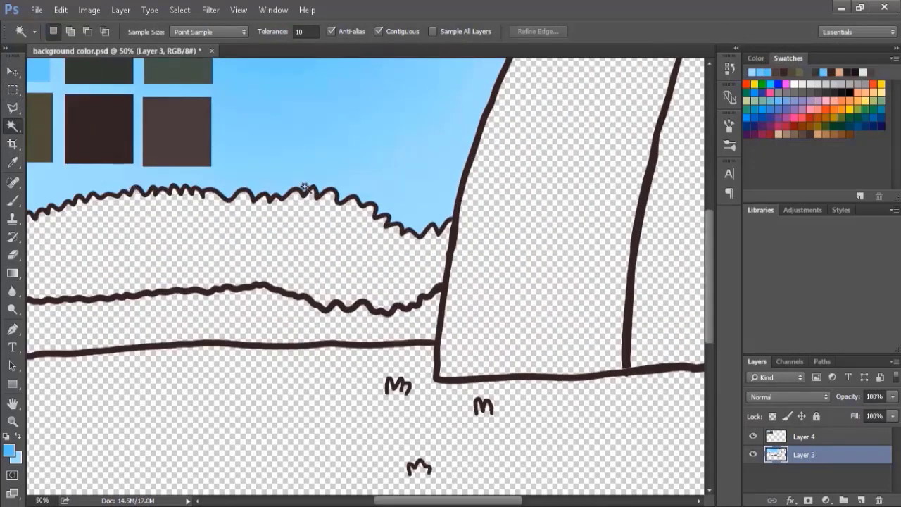
pyautogui.click(481, 143)
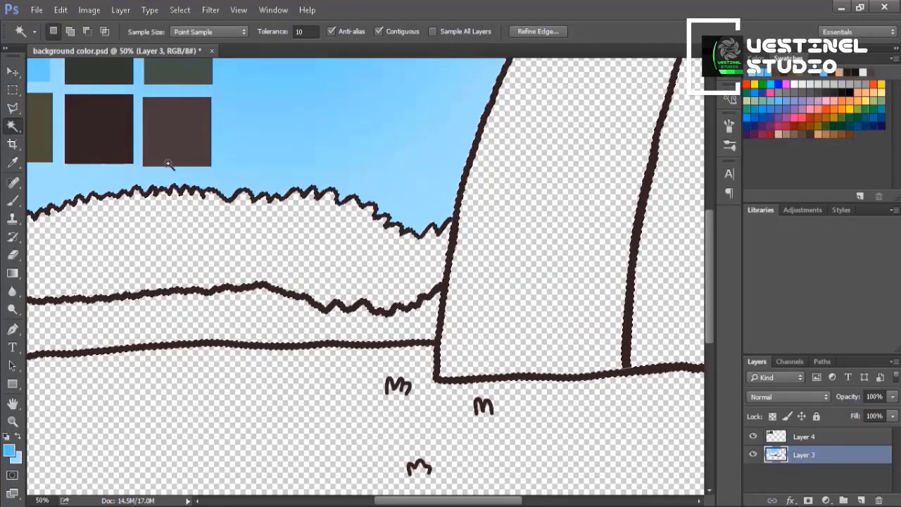
pyautogui.hotkey('ctrl', '-')
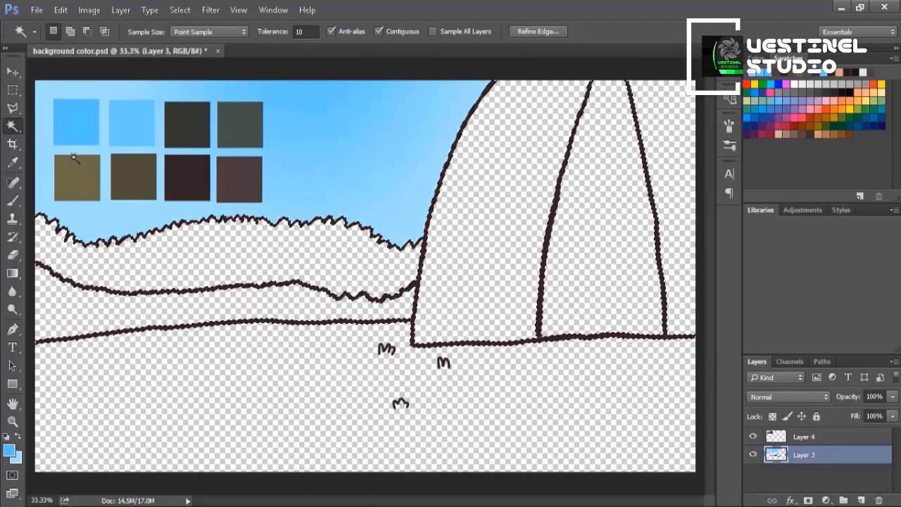
pyautogui.press('l')
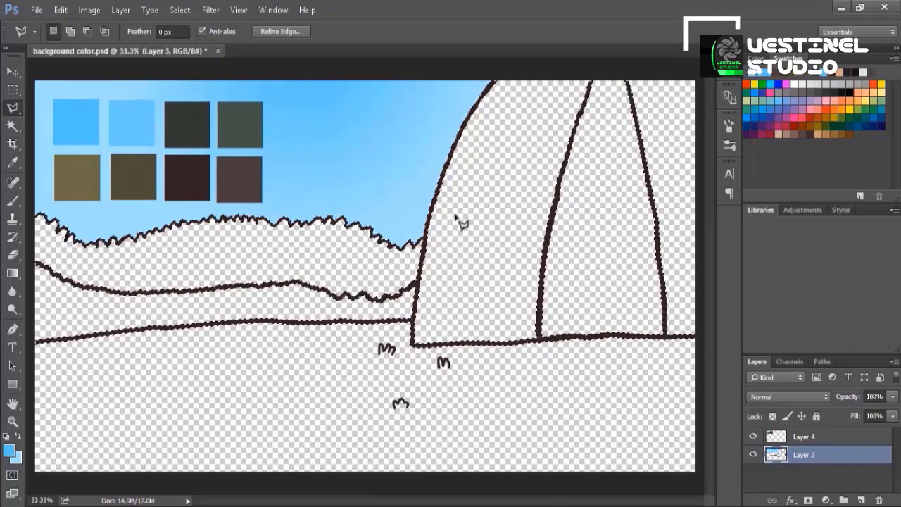
pyautogui.keyDown('alt'); pyautogui.click(424, 214); pyautogui.keyUp('alt')
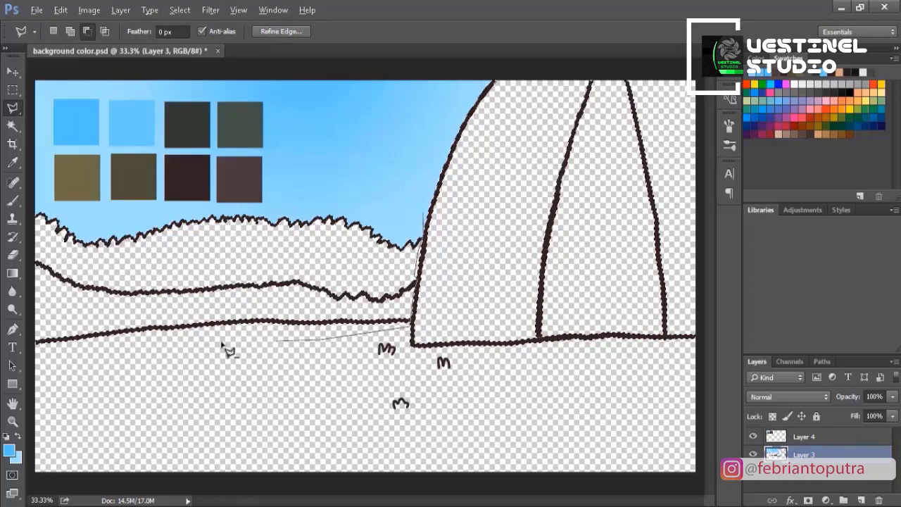
pyautogui.click(28, 352)
pyautogui.click(29, 171)
pyautogui.doubleClick(405, 139)
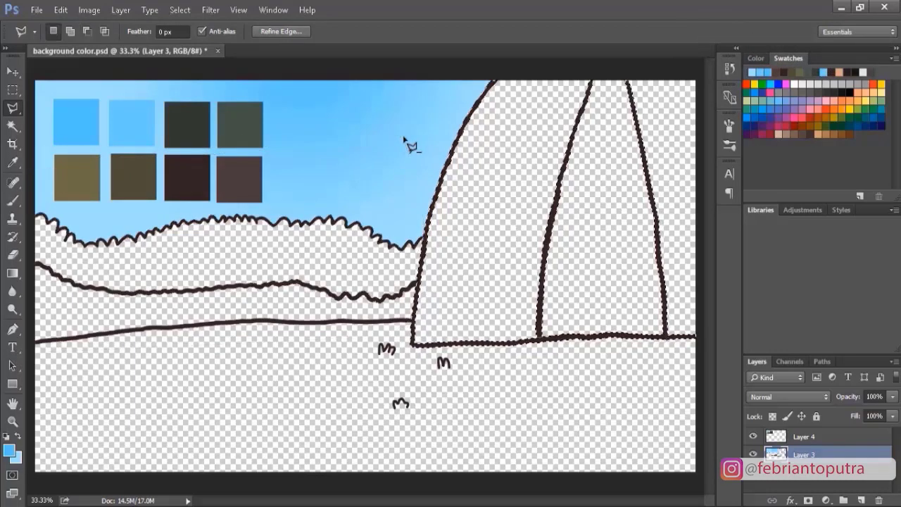
# Set the foreground color to dark brown 2e2422 from the palette and fill the selected outlines of the large curved shape
pyautogui.click(9, 450)
pyautogui.click(195, 169)
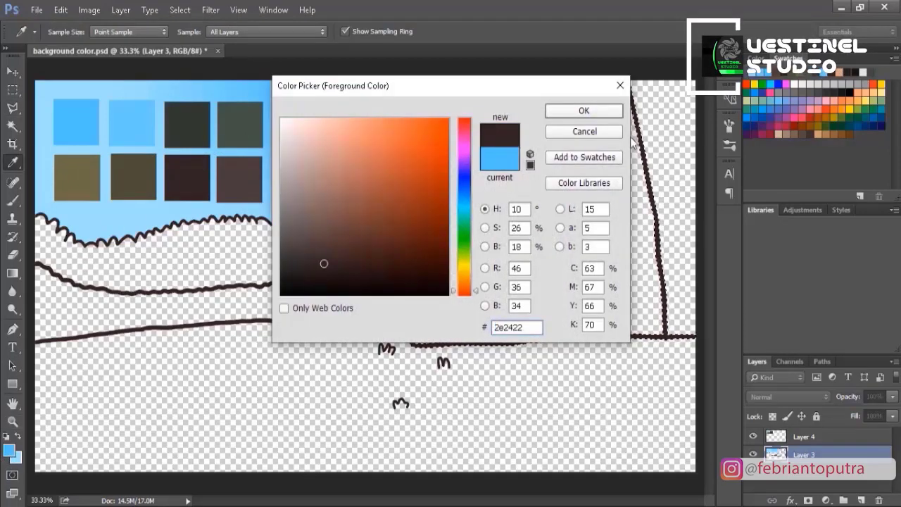
pyautogui.click(603, 115)
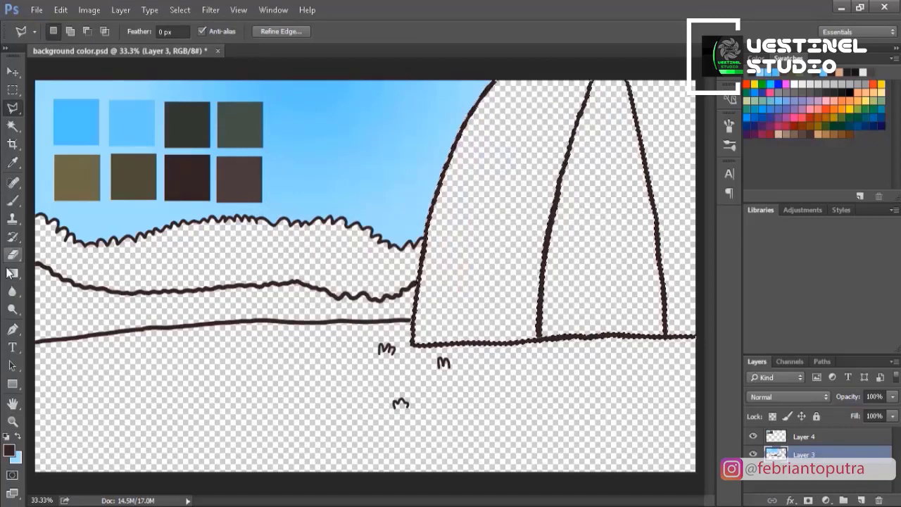
pyautogui.moveTo(12, 275); pyautogui.dragTo(70, 282)
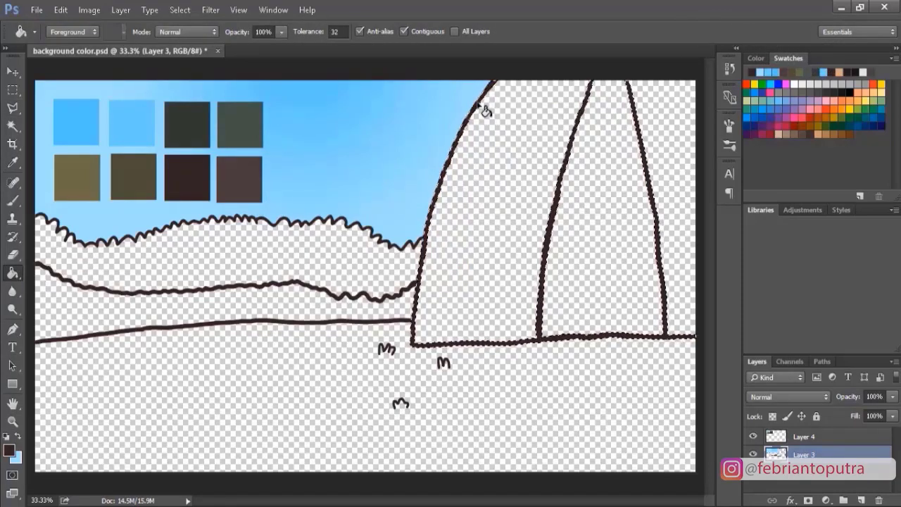
# Reselect the connected outlines with the Magic Wand and subtract everything except the scalloped horizon line using the Polygonal Lasso
pyautogui.press('w')
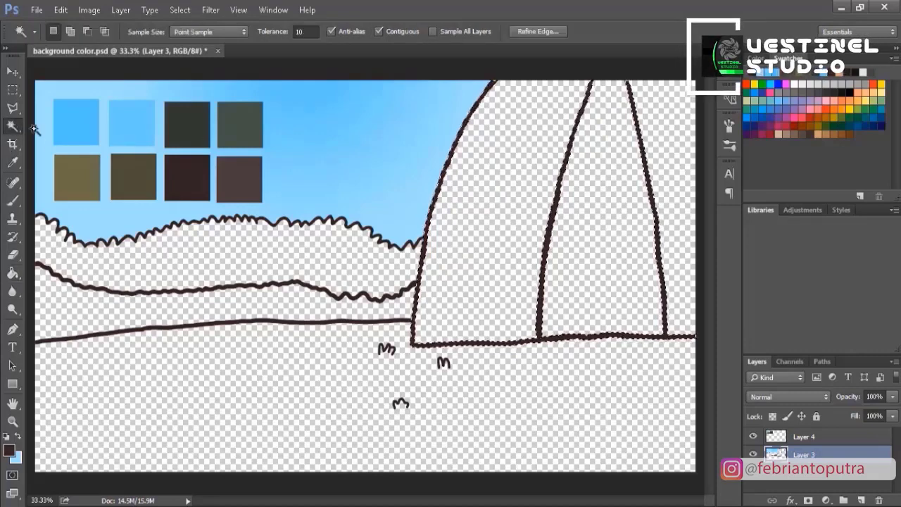
pyautogui.click(286, 224)
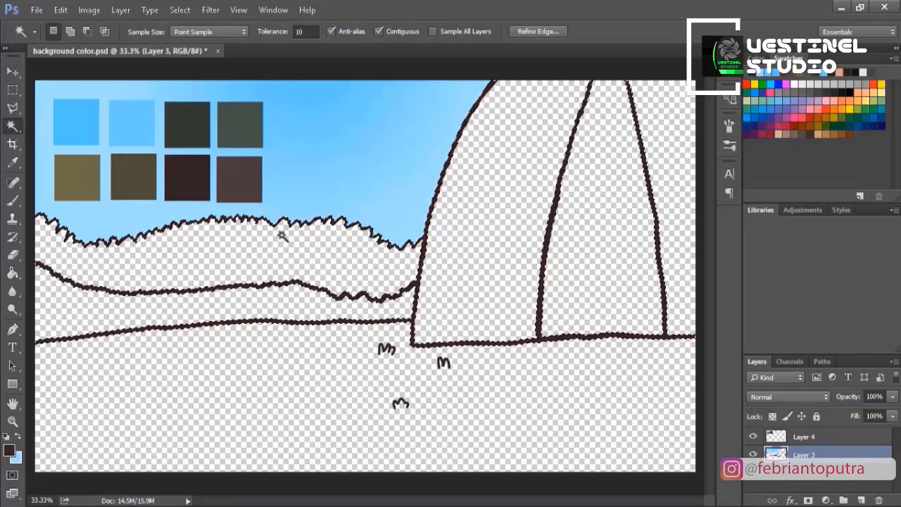
pyautogui.hotkey('ctrl', '+')
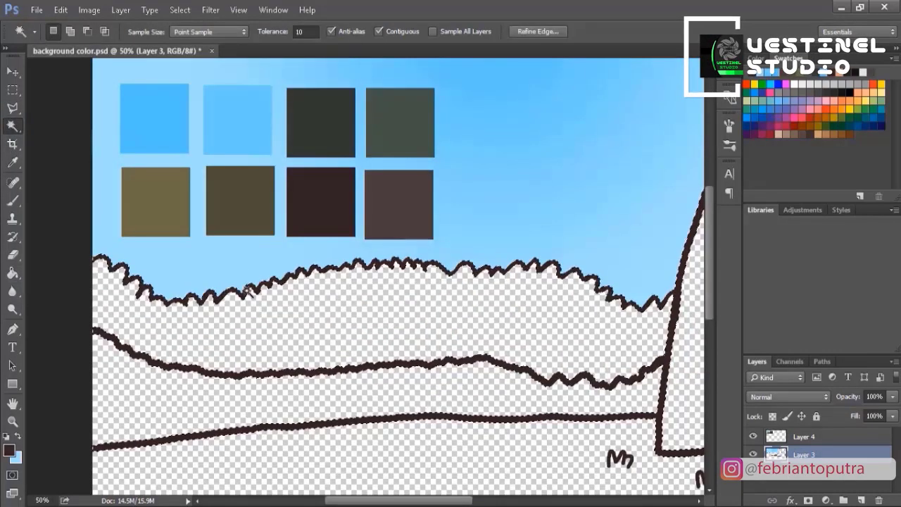
pyautogui.press('l')
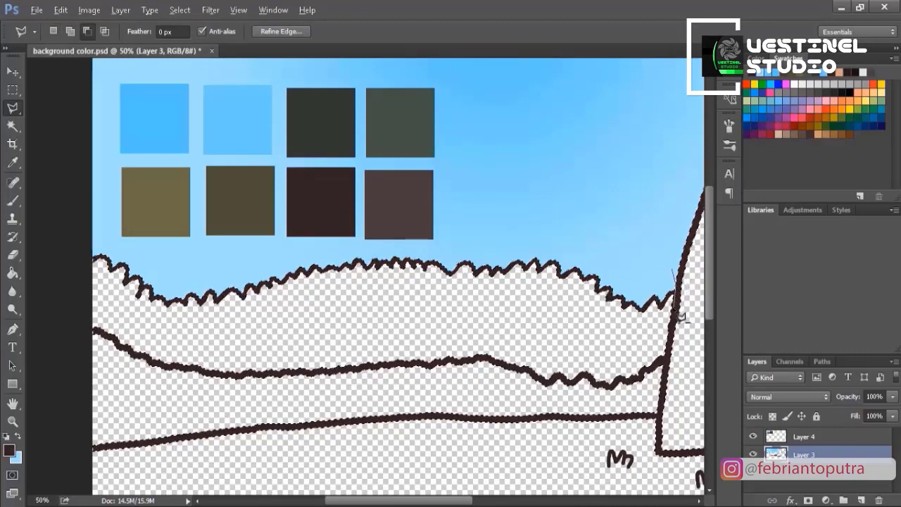
pyautogui.click(245, 330)
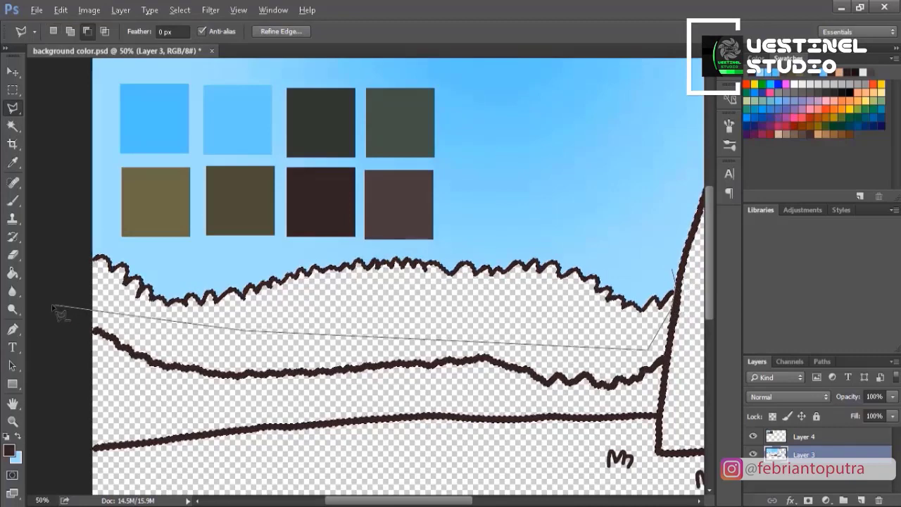
pyautogui.click(32, 467)
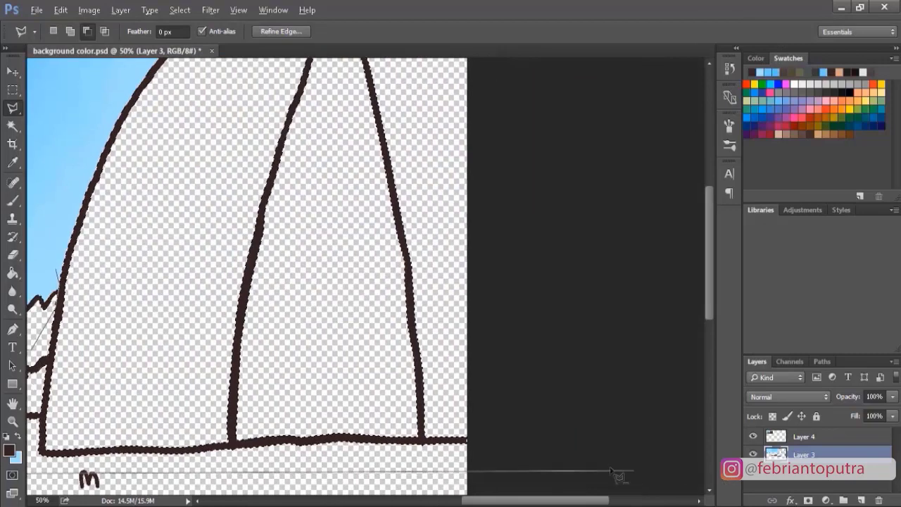
pyautogui.click(521, 470)
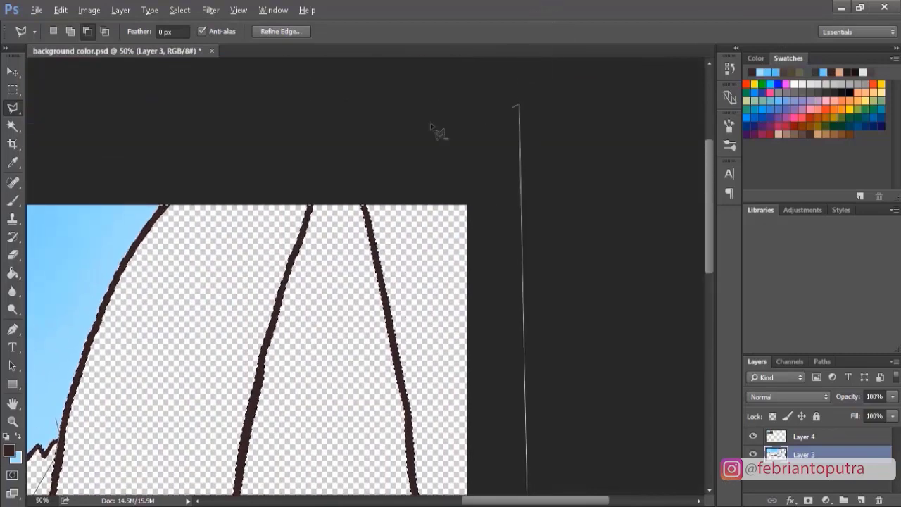
pyautogui.press('Escape')
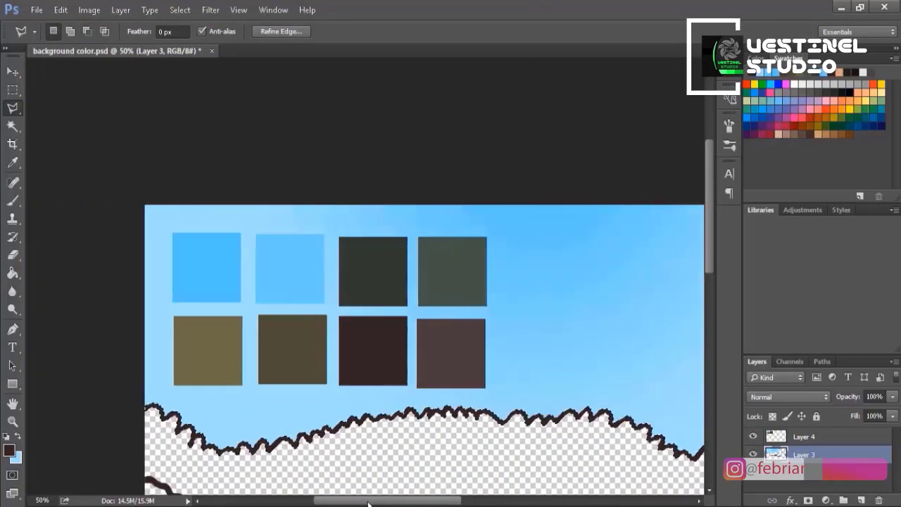
# Set the foreground color to the palette's dark green (353a33) and fill the selected horizon outline with the Paint Bucket
pyautogui.click(10, 451)
pyautogui.moveTo(477, 85); pyautogui.dragTo(624, 159)
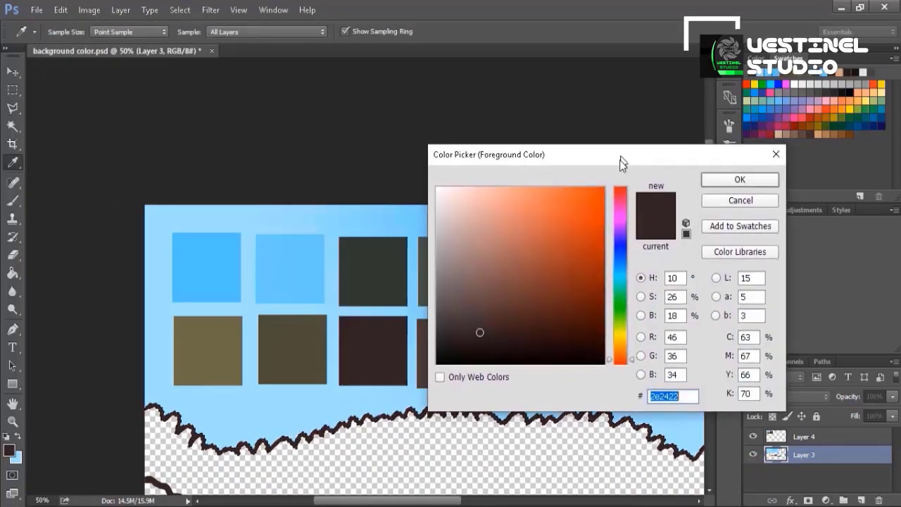
pyautogui.click(373, 271)
pyautogui.click(727, 183)
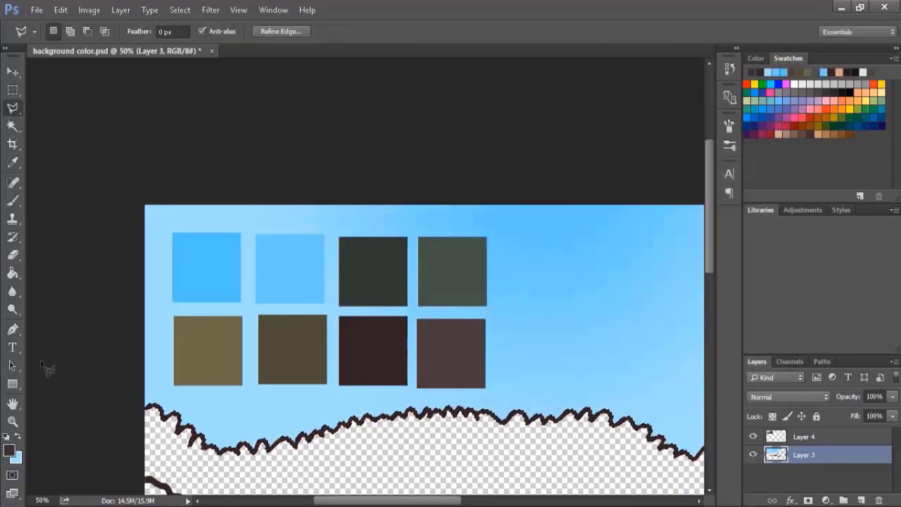
pyautogui.click(13, 273)
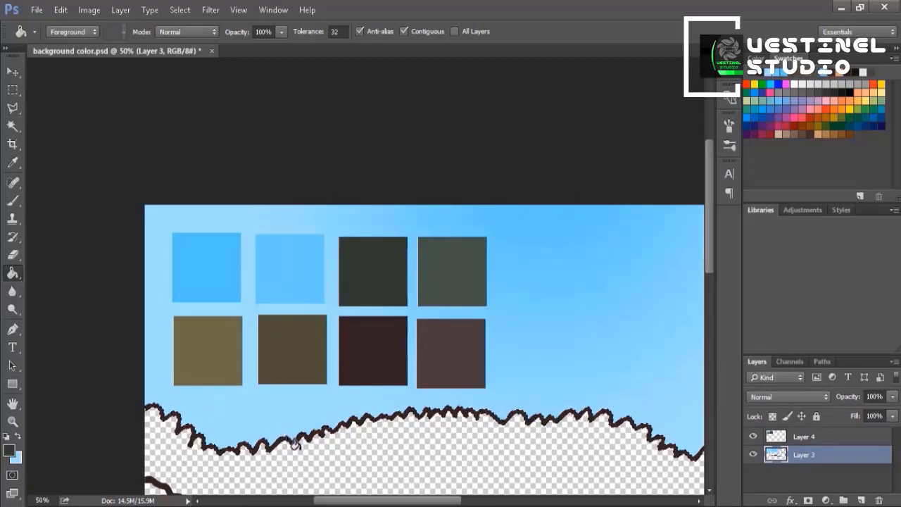
# Select the area between the horizon and hill lines, fill it with the palette's lighter gray-green, and deselect it
pyautogui.click(13, 125)
pyautogui.scroll(-4, 393, 394)
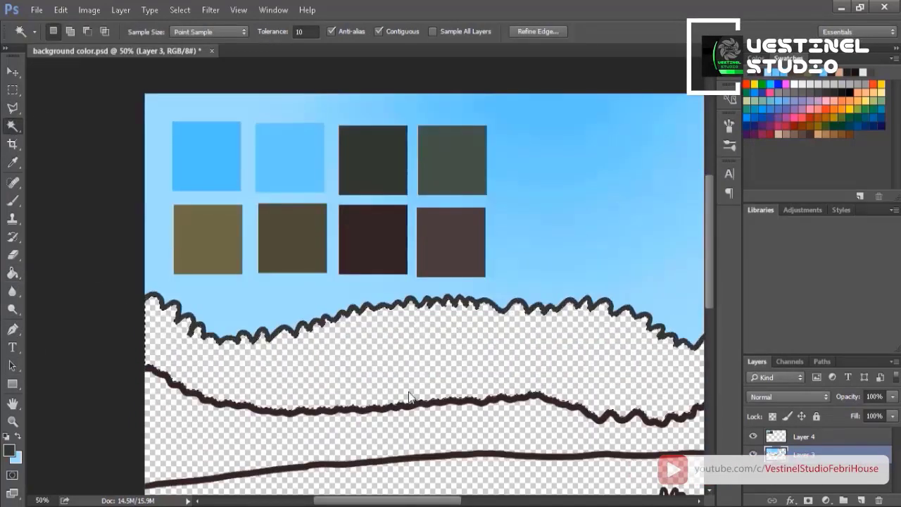
pyautogui.click(9, 450)
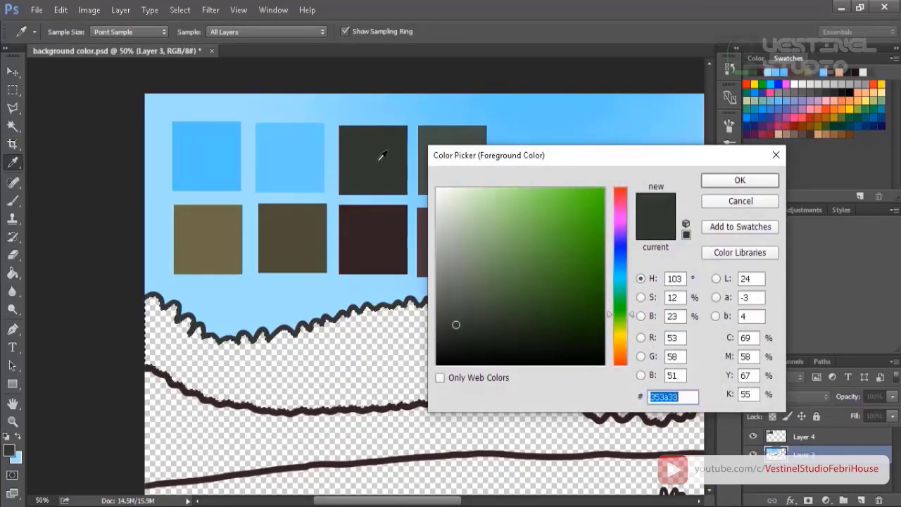
pyautogui.click(423, 162)
pyautogui.click(708, 184)
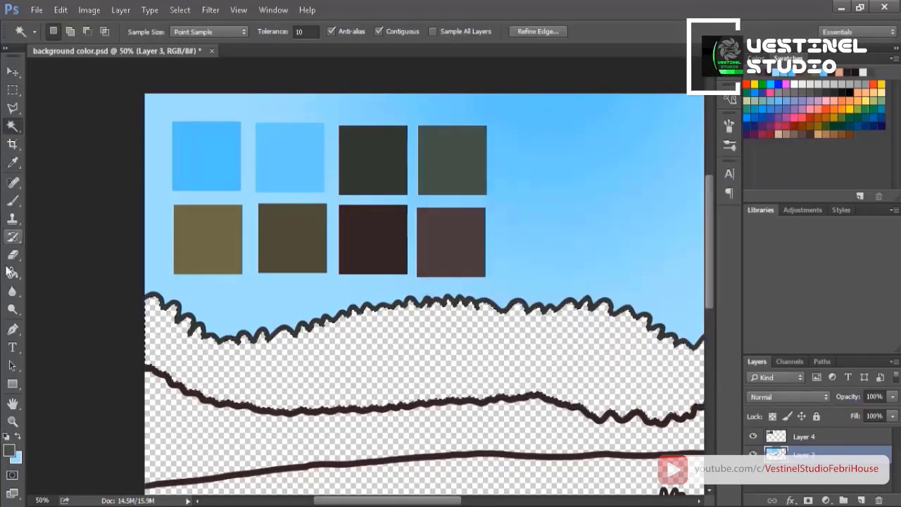
pyautogui.click(12, 273)
pyautogui.click(361, 363)
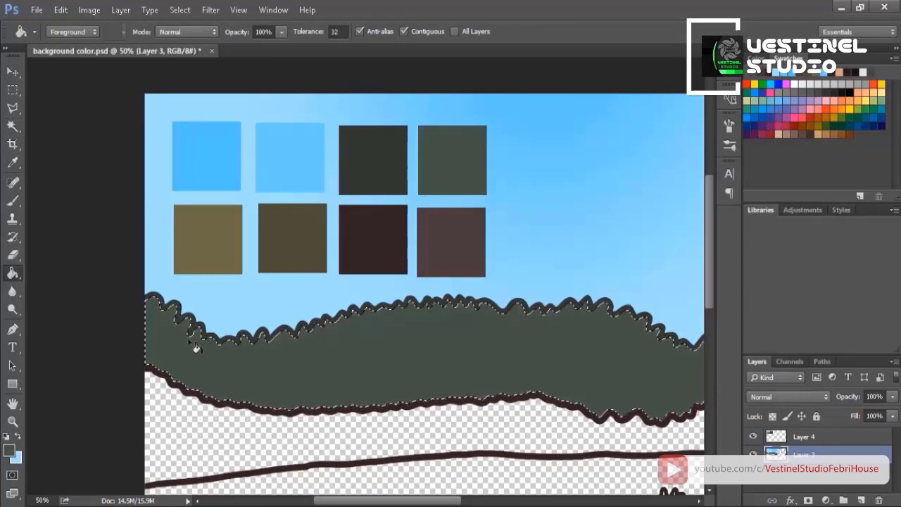
pyautogui.press('m')
pyautogui.click(312, 277)
pyautogui.scroll(-2, 312, 277)
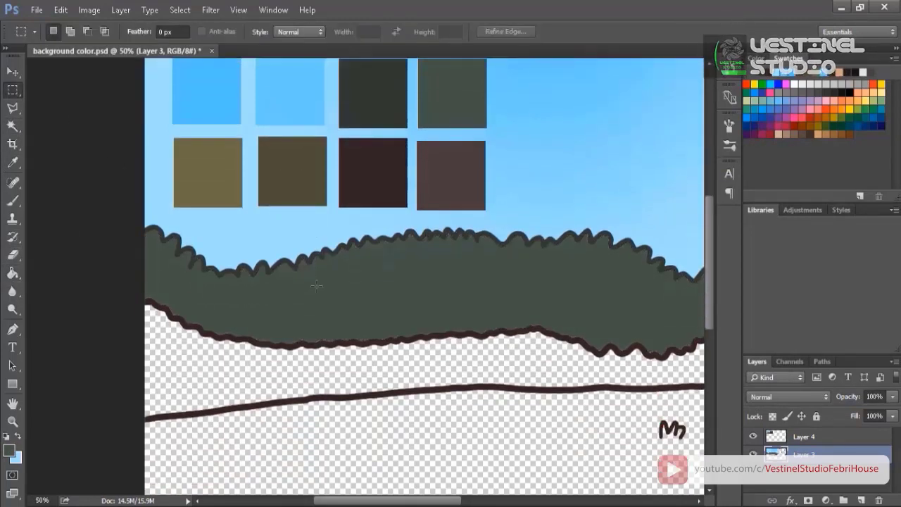
# Set the foreground color to the palette's darker green and fill the area between the lower hill line and the ground line
pyautogui.click(8, 447)
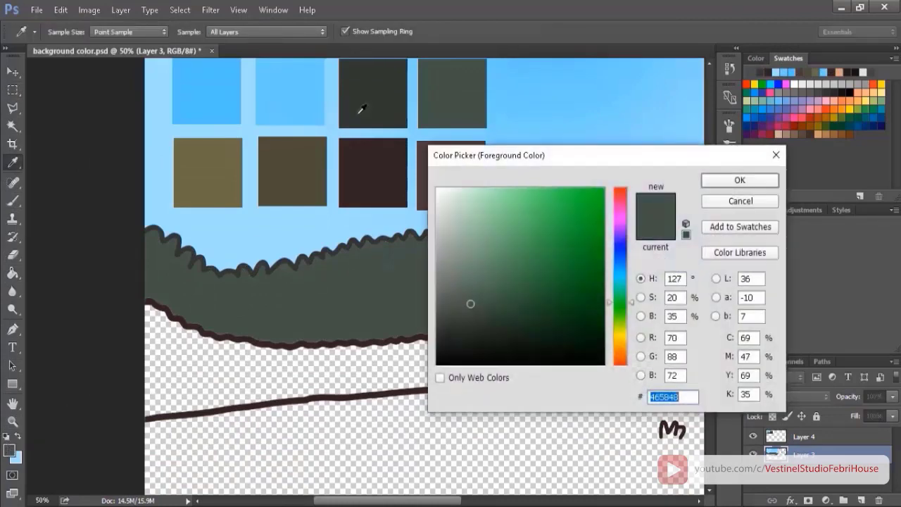
pyautogui.click(422, 90)
pyautogui.click(711, 177)
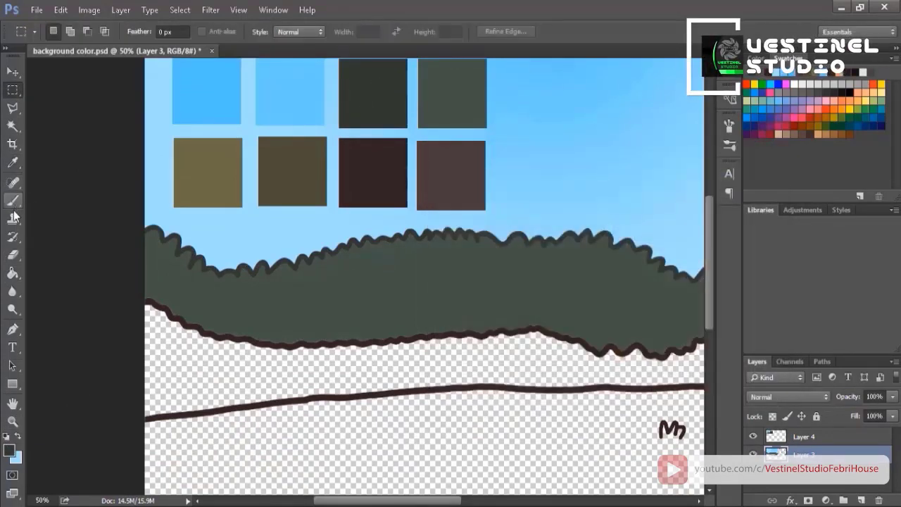
pyautogui.click(13, 274)
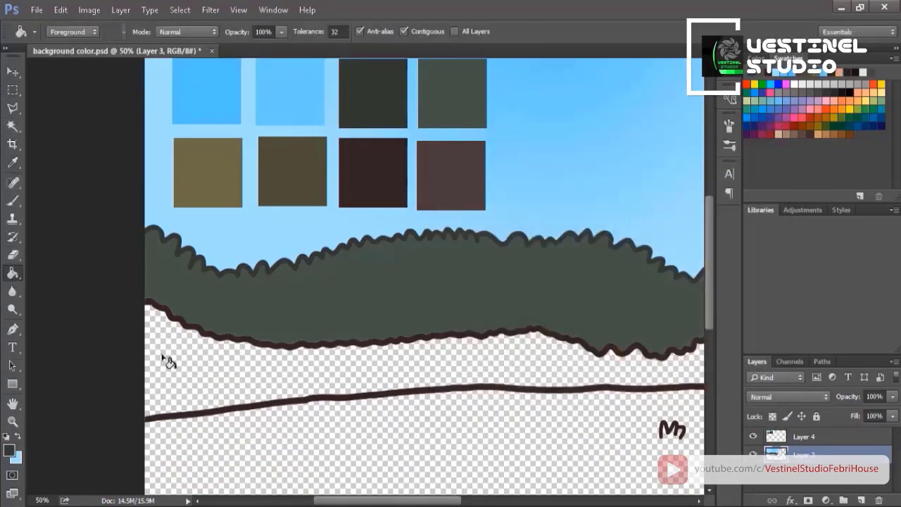
pyautogui.click(237, 380)
# Select the connected outlines with the Magic Wand and subtract the large curved shape's outlines using the Polygonal Lasso, keeping the hill and ground lines
pyautogui.click(13, 126)
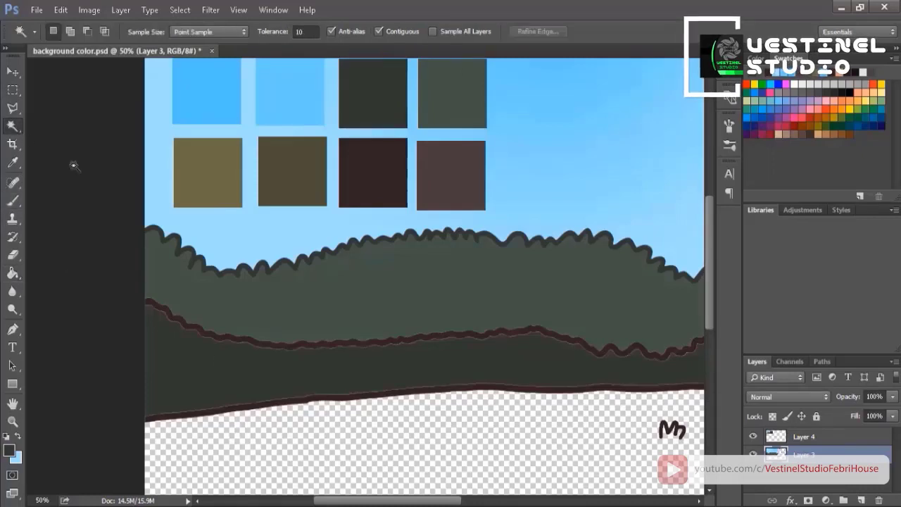
pyautogui.click(275, 340)
pyautogui.hscroll(5, 335, 462)
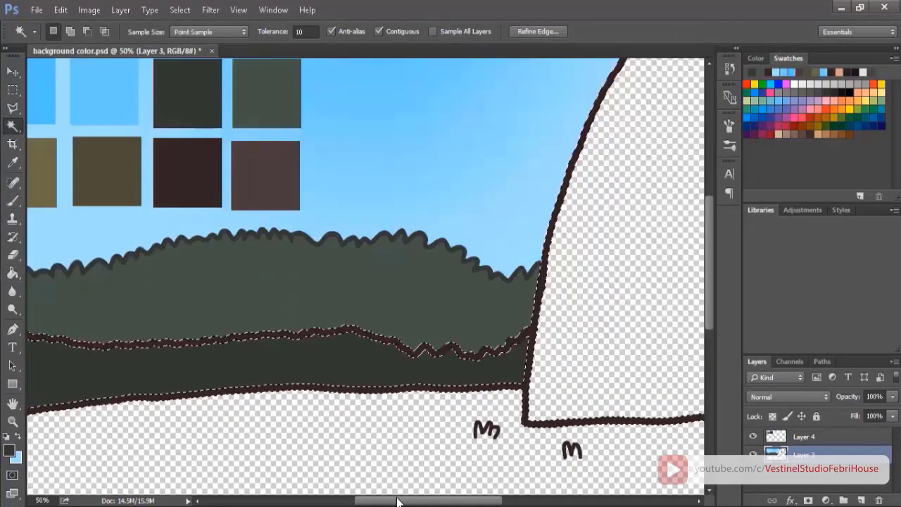
pyautogui.click(12, 108)
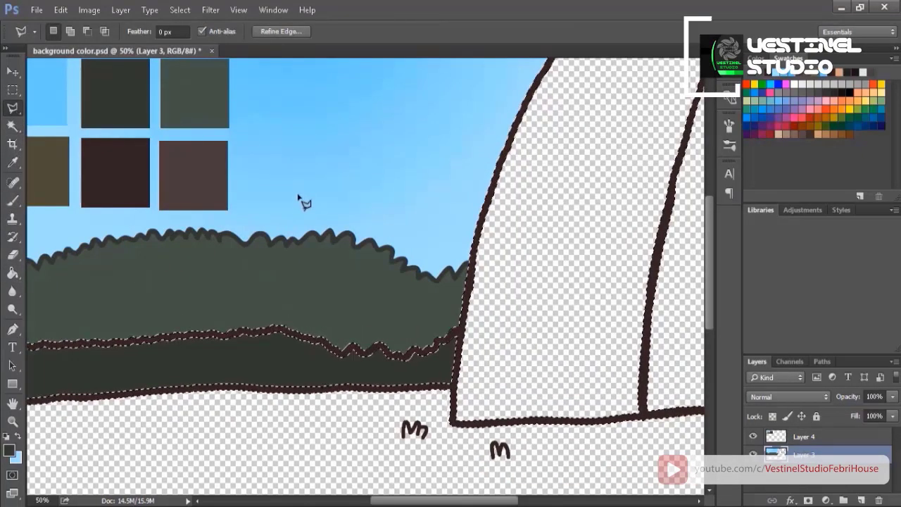
pyautogui.keyDown('alt'); pyautogui.click(450, 283); pyautogui.keyUp('alt')
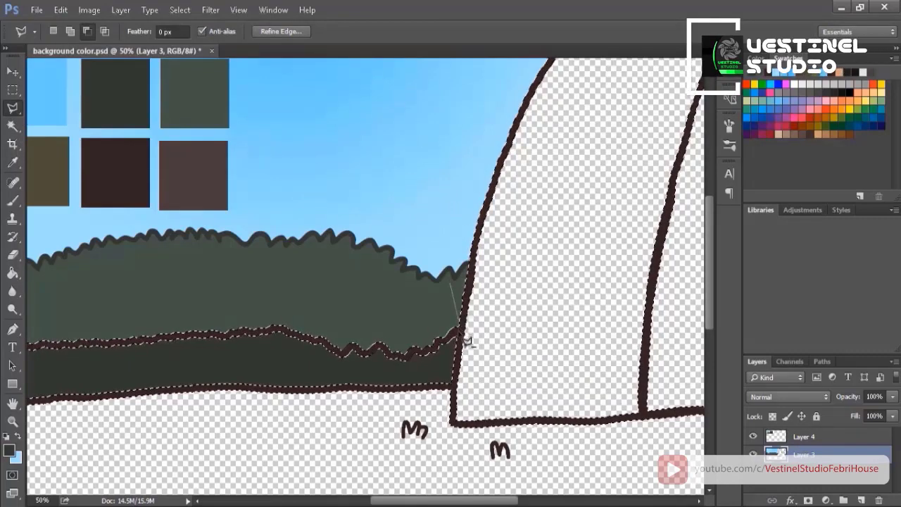
pyautogui.click(450, 385)
pyautogui.click(446, 440)
pyautogui.click(492, 442)
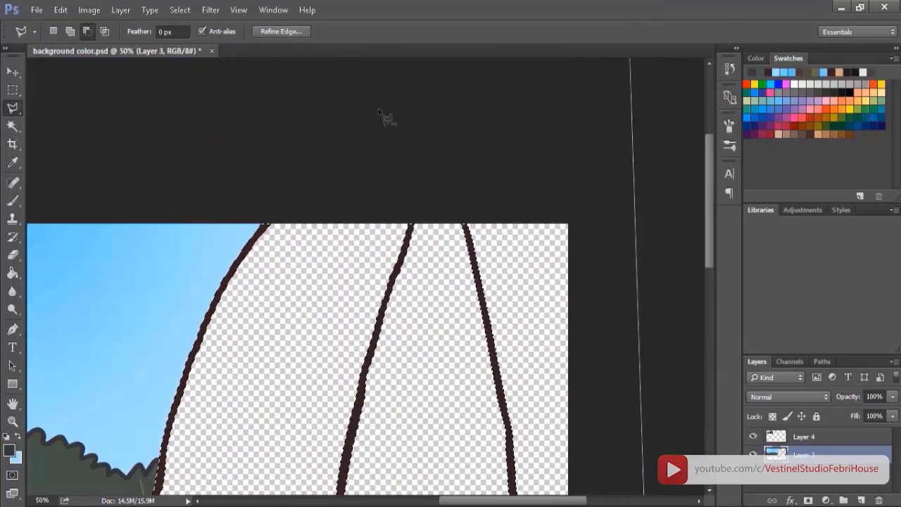
pyautogui.press('Escape')
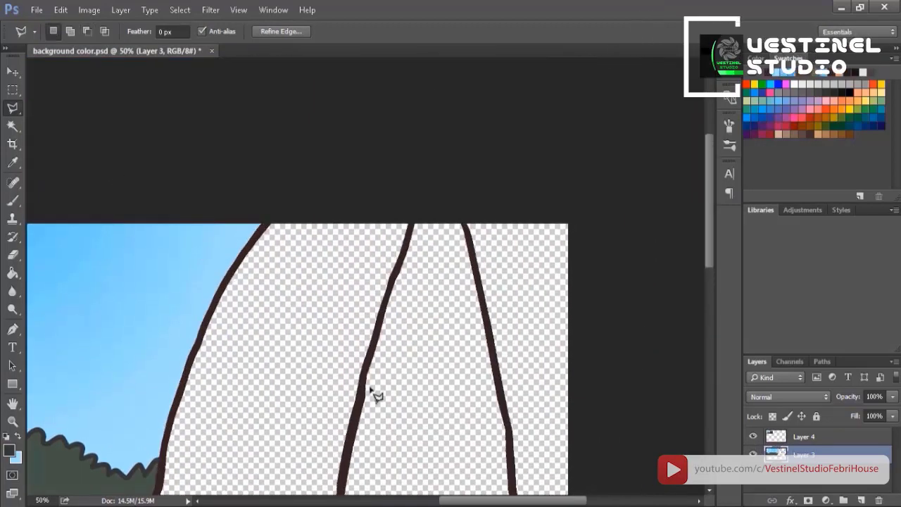
# Restore the selection of the lower hill and ground lines, fill them with the current dark green, and deselect
pyautogui.doubleClick(465, 492)
pyautogui.click(454, 199)
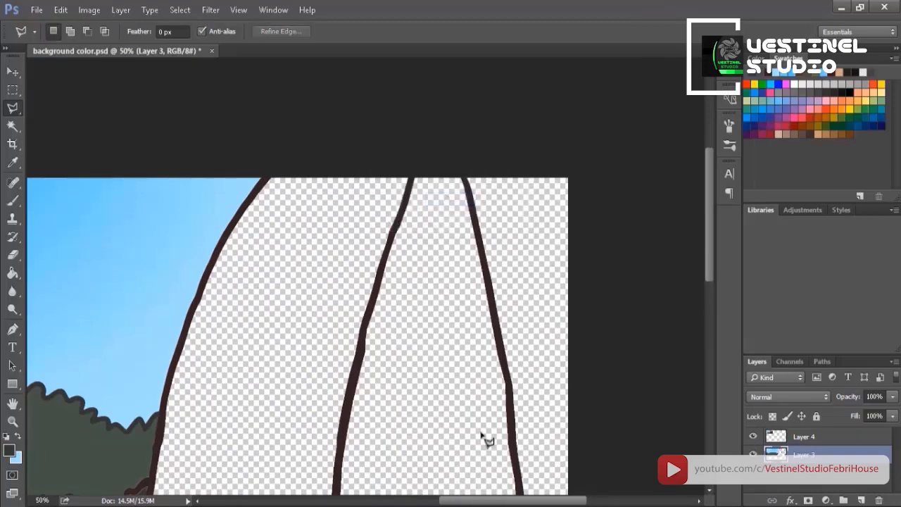
pyautogui.hscroll(-10, 390, 458)
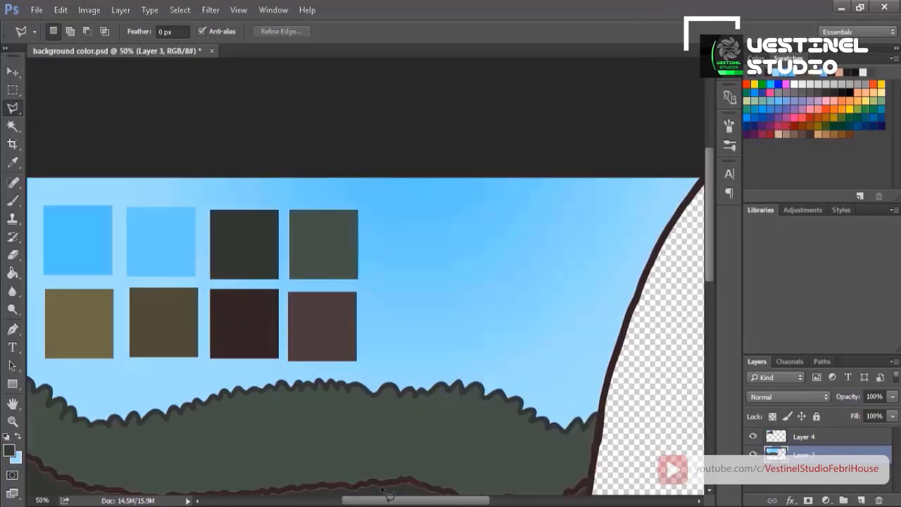
pyautogui.scroll(-3, 389, 458)
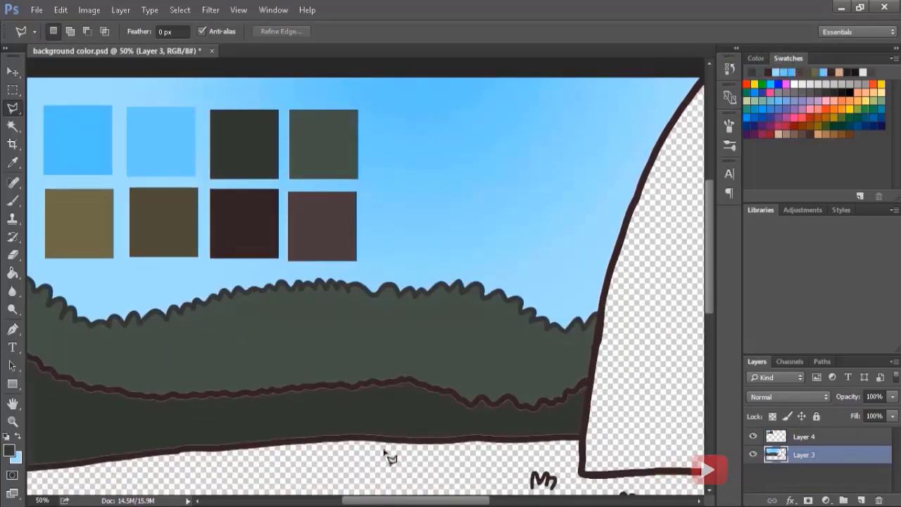
pyautogui.hotkey('ctrl', 'shift', 'd')
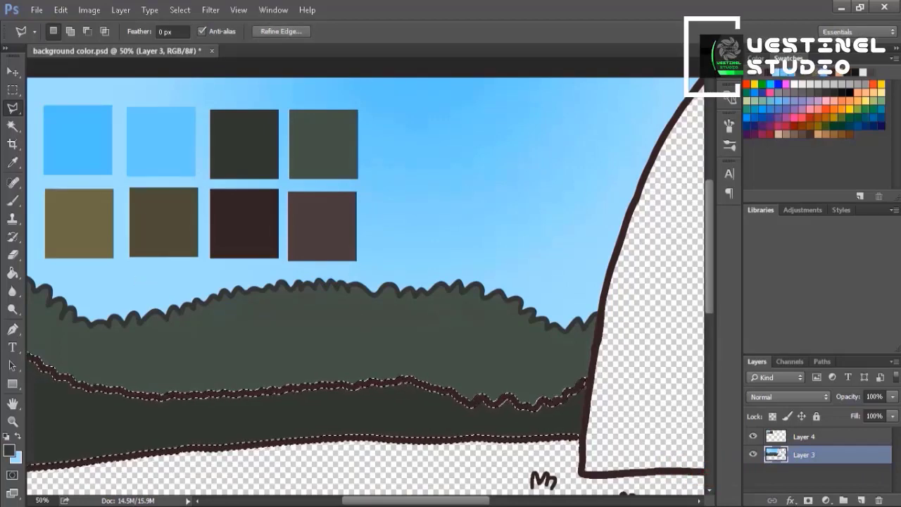
pyautogui.click(12, 273)
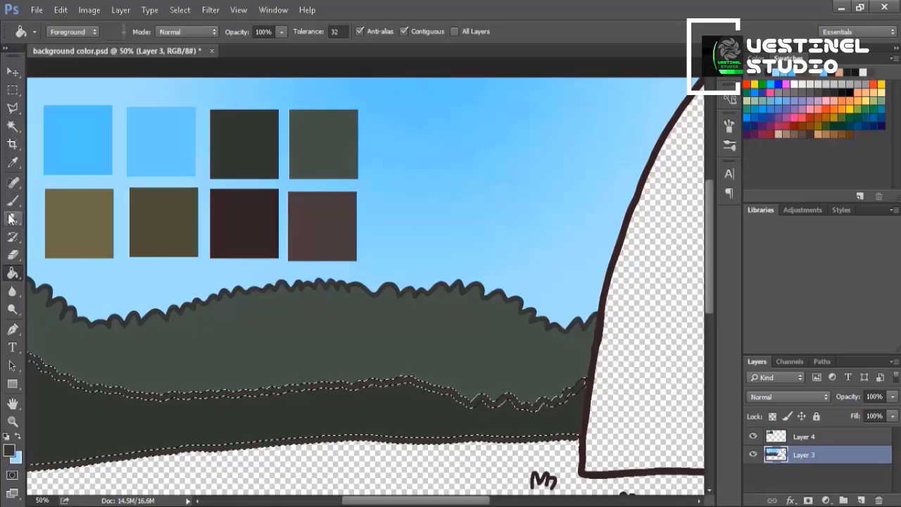
pyautogui.click(12, 89)
pyautogui.hotkey('ctrl', 'd')
# Set the foreground color to the palette's olive 6a6e49 and fill the empty ground area with the Paint Bucket
pyautogui.scroll(-5, 253, 368)
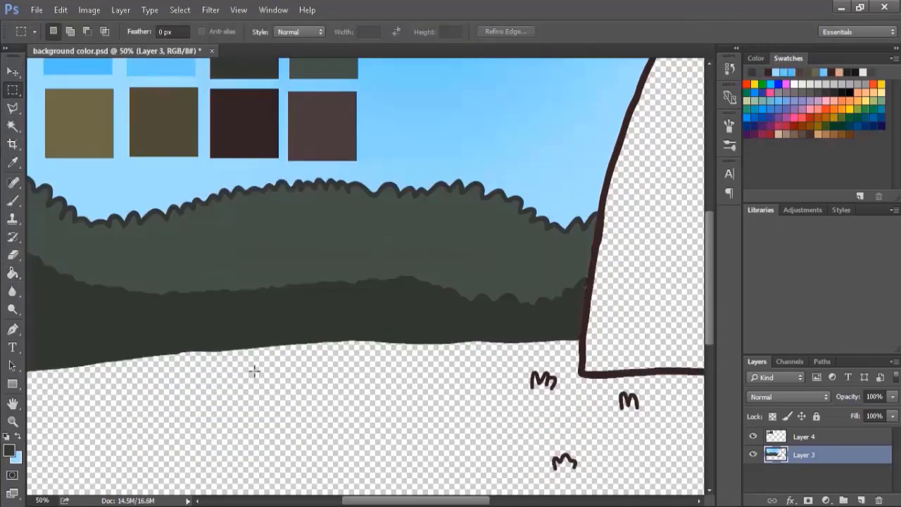
pyautogui.scroll(1, 32, 289)
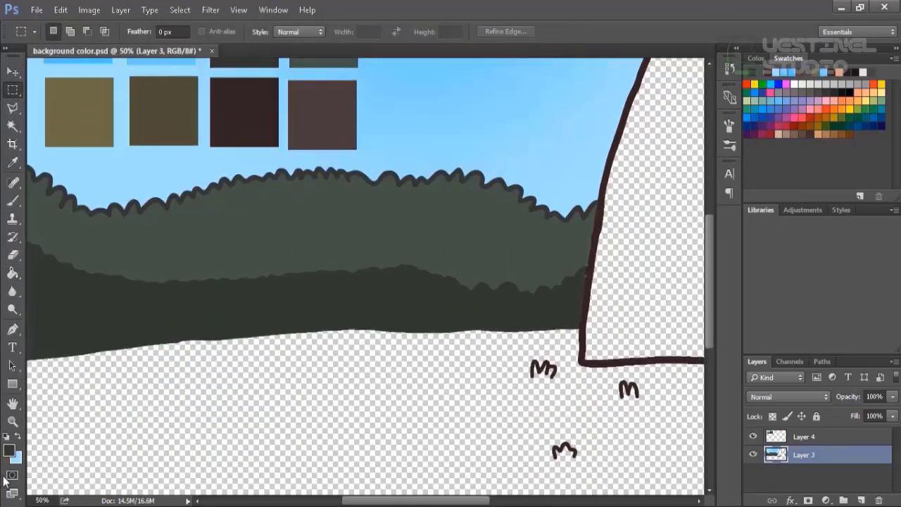
pyautogui.click(9, 450)
pyautogui.click(92, 110)
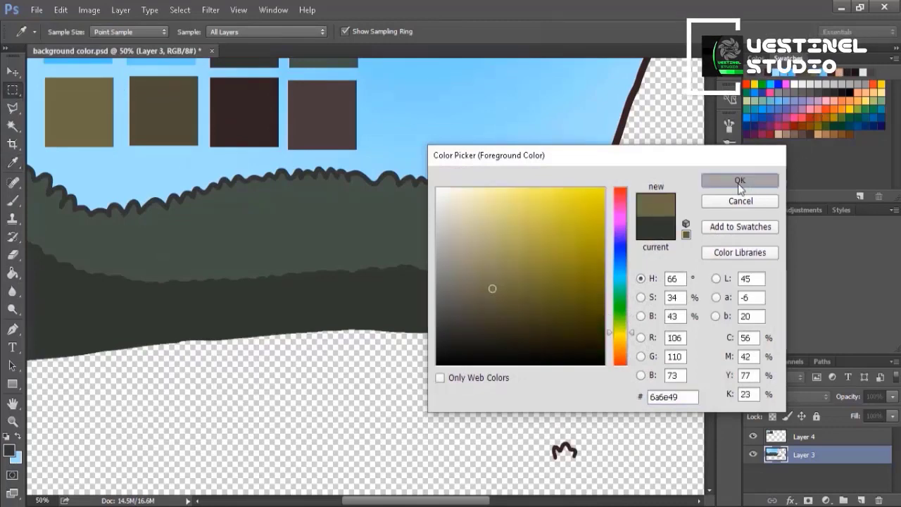
pyautogui.click(739, 182)
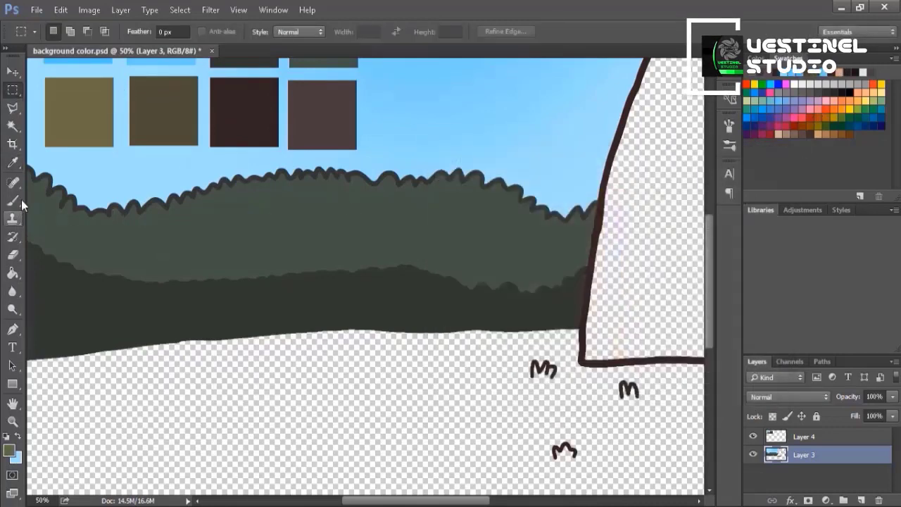
pyautogui.click(12, 273)
pyautogui.click(115, 399)
# Set the foreground color to the palette's dark olive 4c5035 and fill the three grass tufts on the ground
pyautogui.scroll(-3, 332, 488)
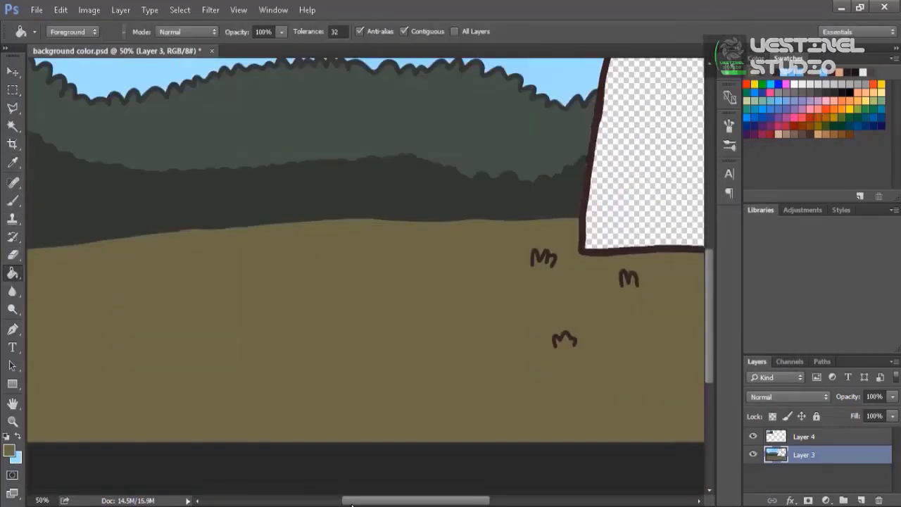
pyautogui.moveTo(352, 501); pyautogui.dragTo(428, 499)
pyautogui.scroll(1, 73, 300)
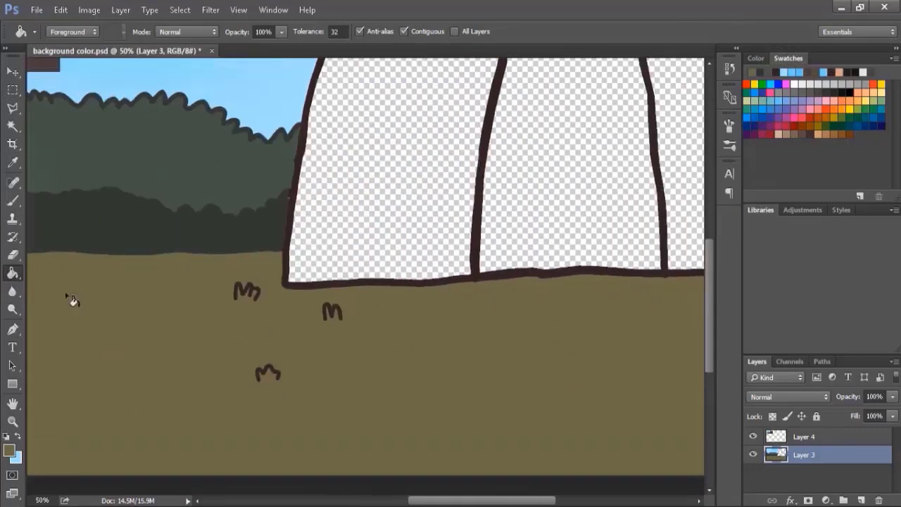
pyautogui.click(9, 451)
pyautogui.click(736, 201)
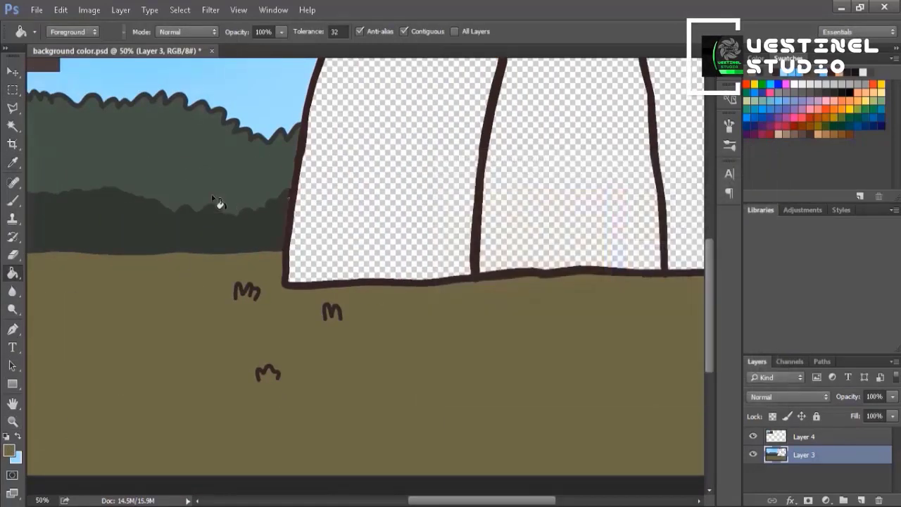
pyautogui.scroll(2, 313, 373)
pyautogui.moveTo(451, 497); pyautogui.dragTo(399, 504)
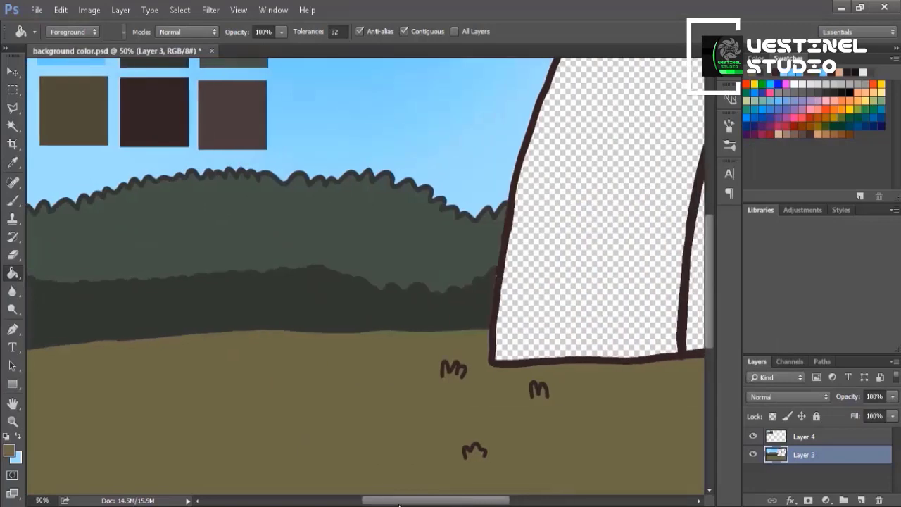
pyautogui.click(9, 454)
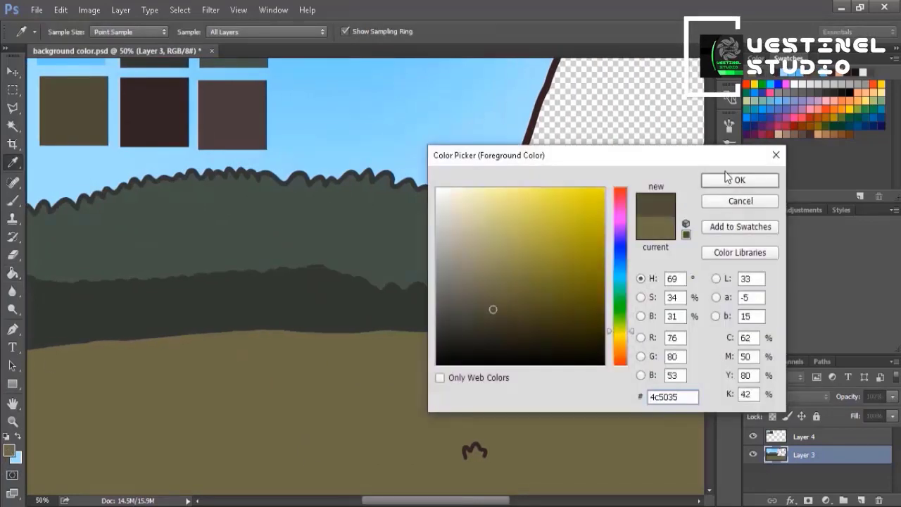
pyautogui.click(727, 177)
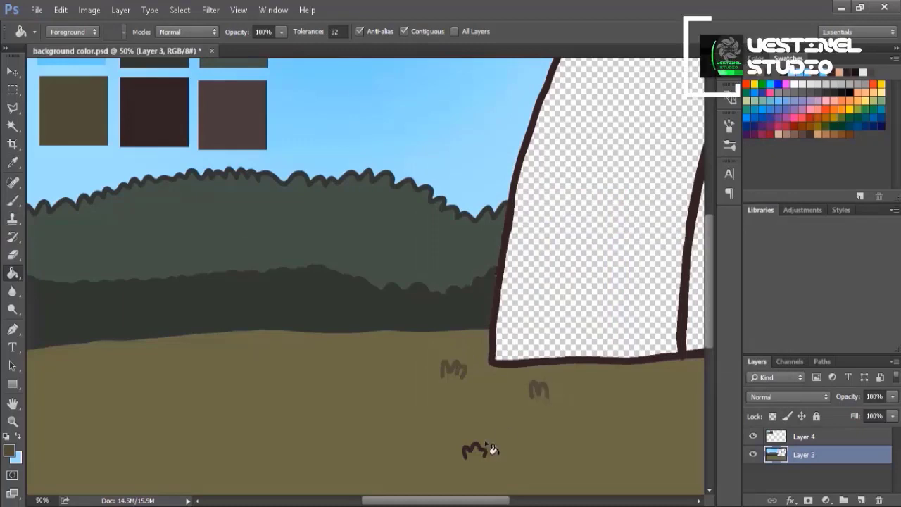
# Set the foreground color to the palette's lighter reddish brown and fill the two outer sections of the large curved shape
pyautogui.moveTo(505, 496); pyautogui.dragTo(560, 497)
pyautogui.scroll(3, 411, 424)
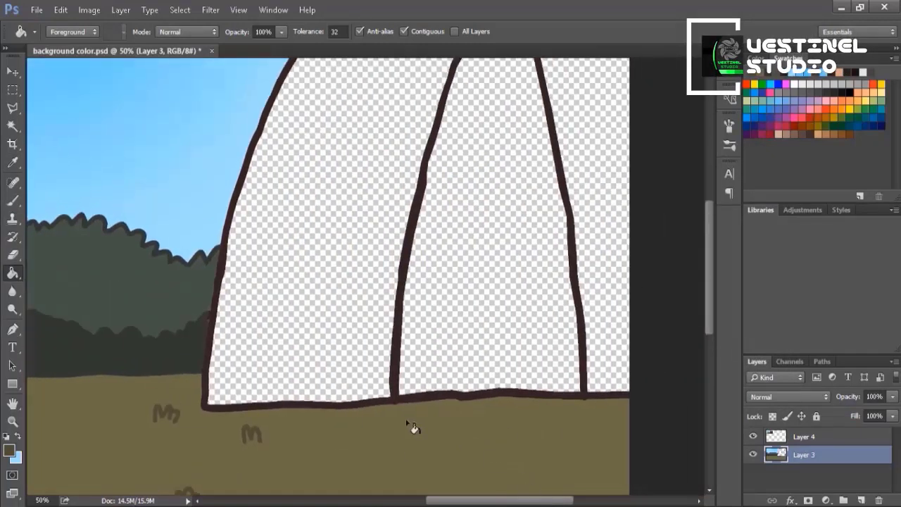
pyautogui.hscroll(-5, 462, 497)
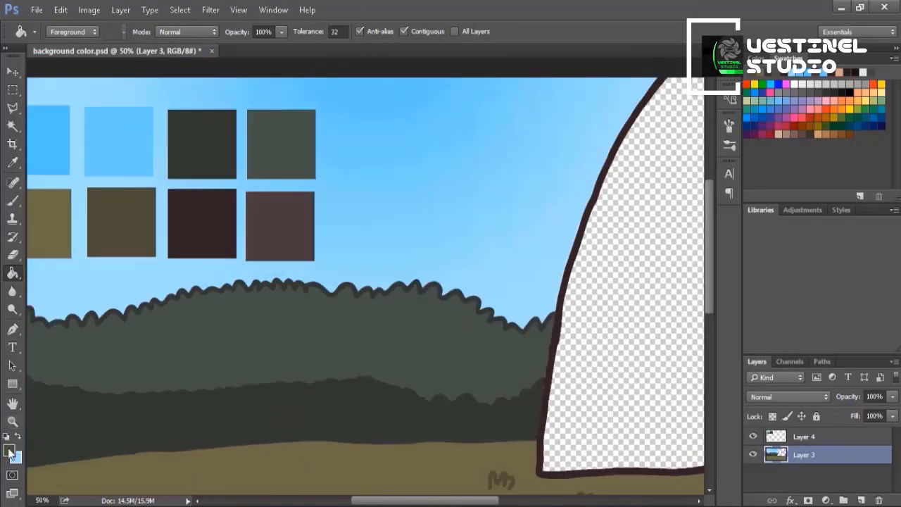
pyautogui.click(9, 454)
pyautogui.click(302, 216)
pyautogui.click(729, 182)
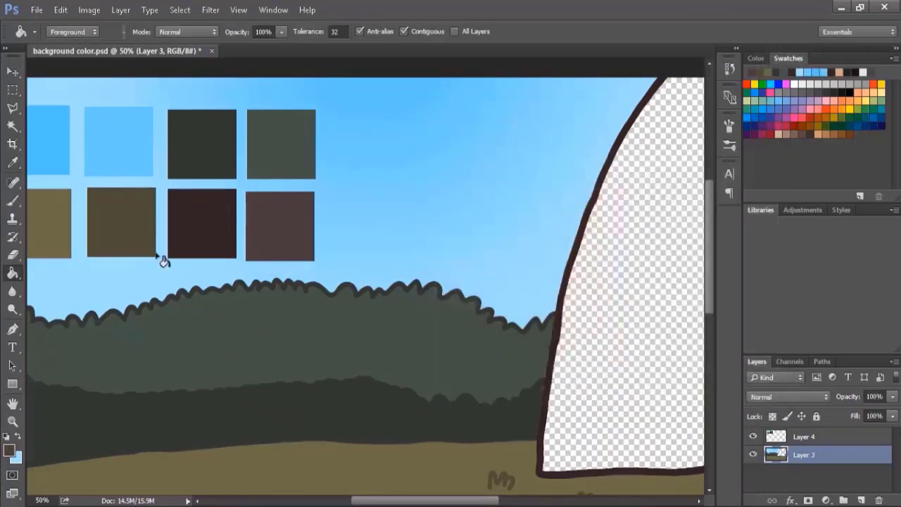
pyautogui.click(591, 295)
pyautogui.moveTo(492, 500); pyautogui.dragTo(553, 500)
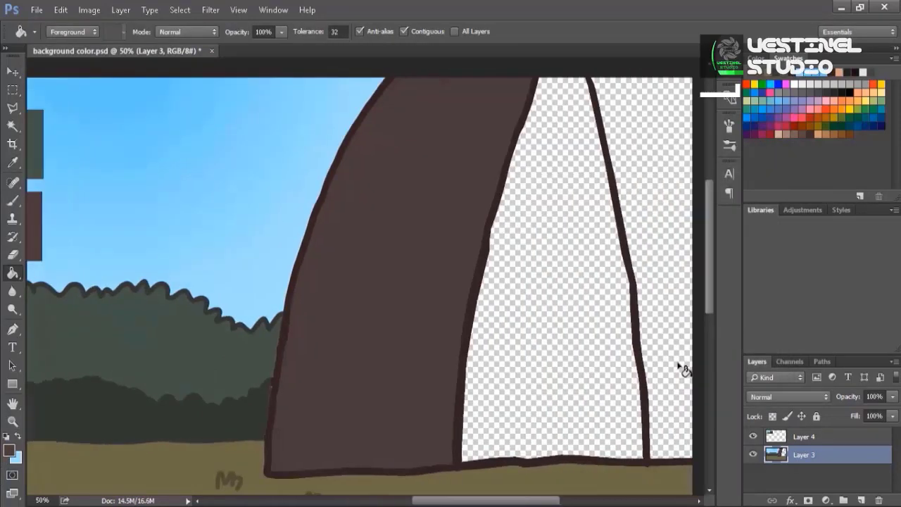
pyautogui.click(679, 368)
# Set the foreground color to the palette's dark brown 2e2422 and fill the middle section of the large curved shape
pyautogui.hscroll(-5, 265, 316)
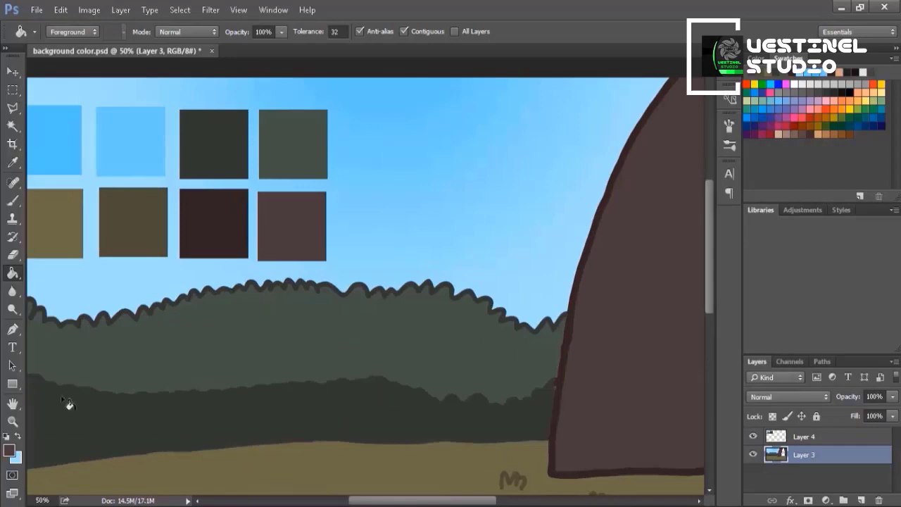
pyautogui.click(10, 451)
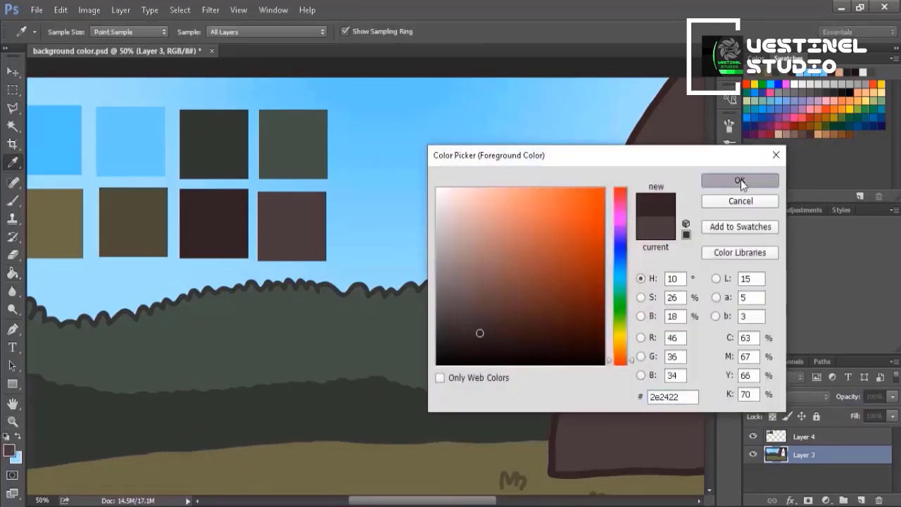
pyautogui.click(741, 180)
pyautogui.moveTo(412, 501); pyautogui.dragTo(505, 501)
pyautogui.click(434, 407)
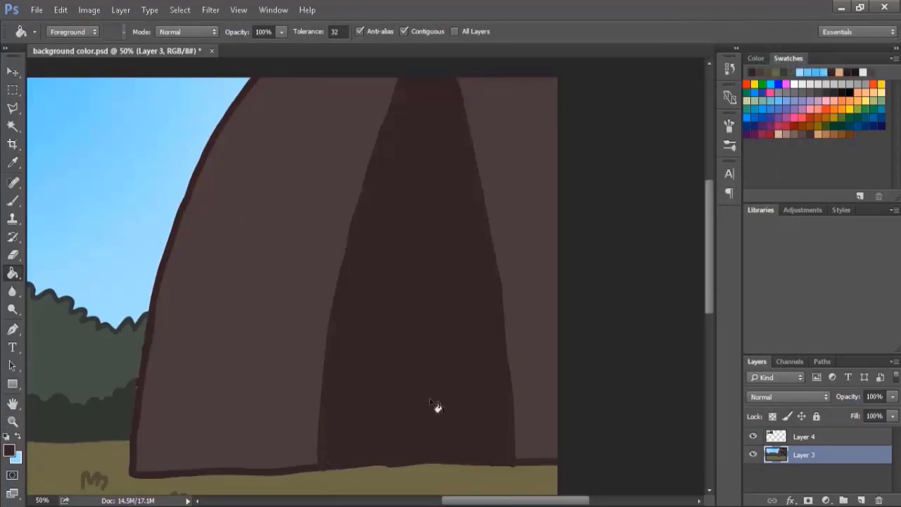
pyautogui.hotkey('ctrl', '-')
pyautogui.hotkey('ctrl', '-')
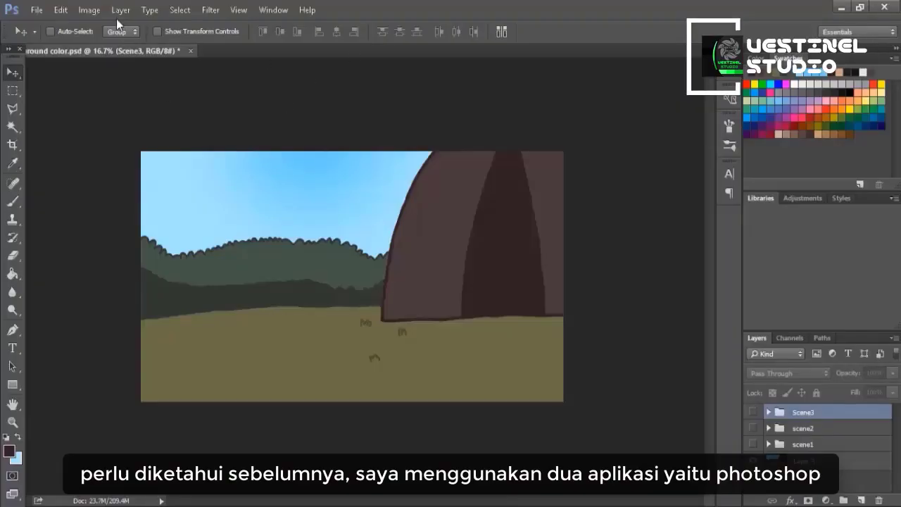
# Check the document's pixel dimensions and resolution in Image Size without changing them
pyautogui.click(89, 10)
pyautogui.click(113, 108)
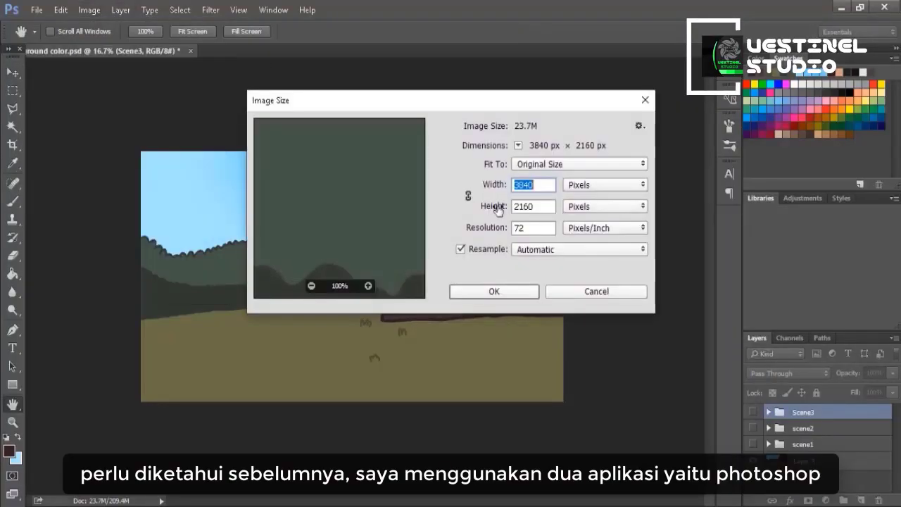
pyautogui.click(645, 100)
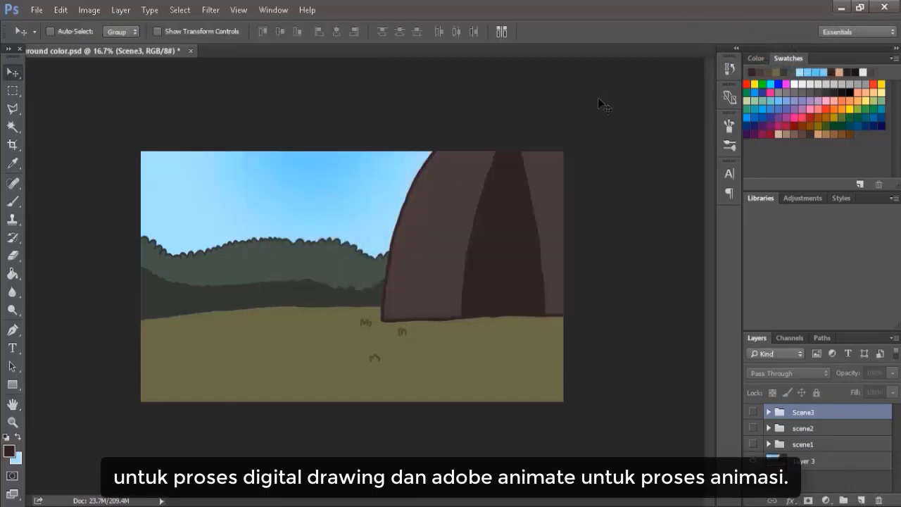
# Save the background as a JPEG copy named background color.jpg
pyautogui.click(37, 10)
pyautogui.click(53, 169)
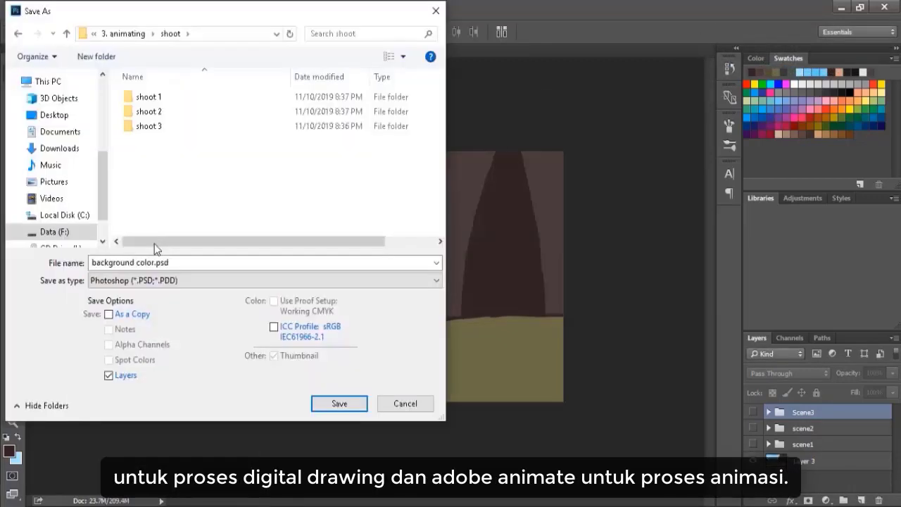
pyautogui.click(211, 281)
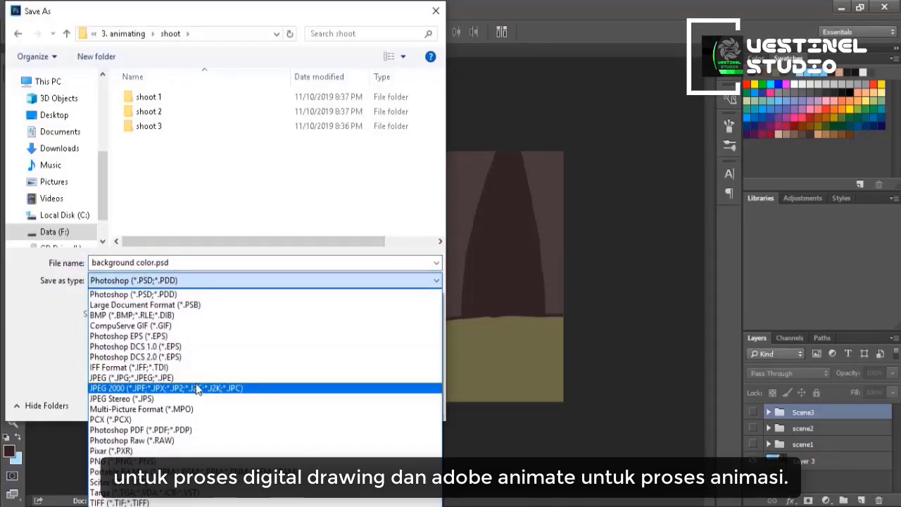
pyautogui.click(202, 377)
pyautogui.click(336, 403)
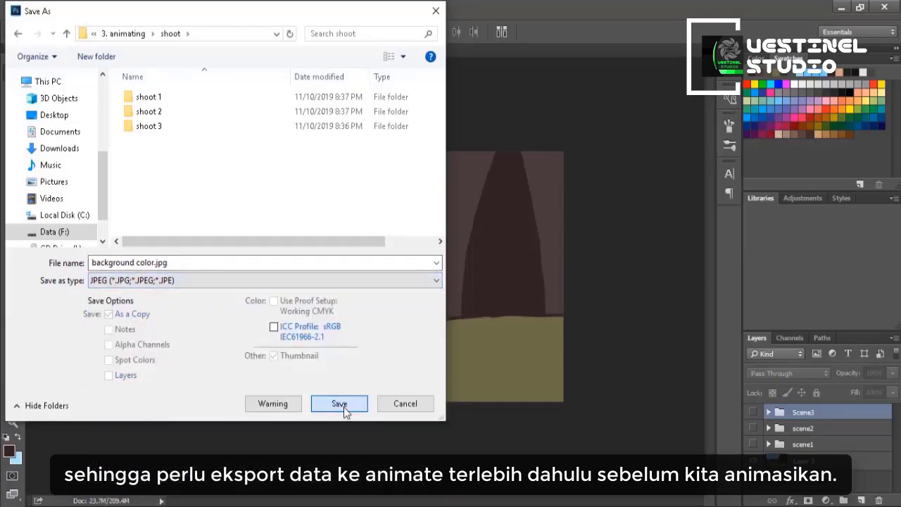
pyautogui.click(528, 131)
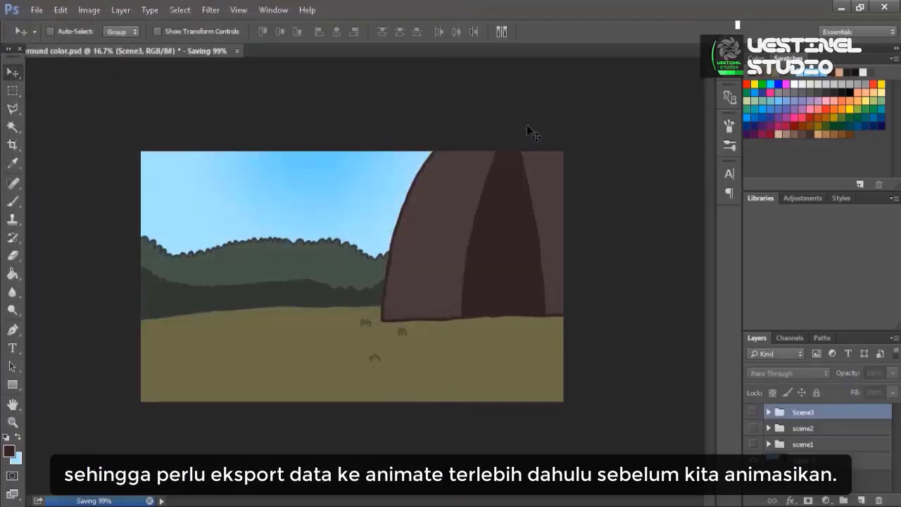
# Show and expand the scene1 group, hide the bibir1 mouth and the Layer 3 background, and select the cute layer
pyautogui.click(753, 444)
pyautogui.click(768, 444)
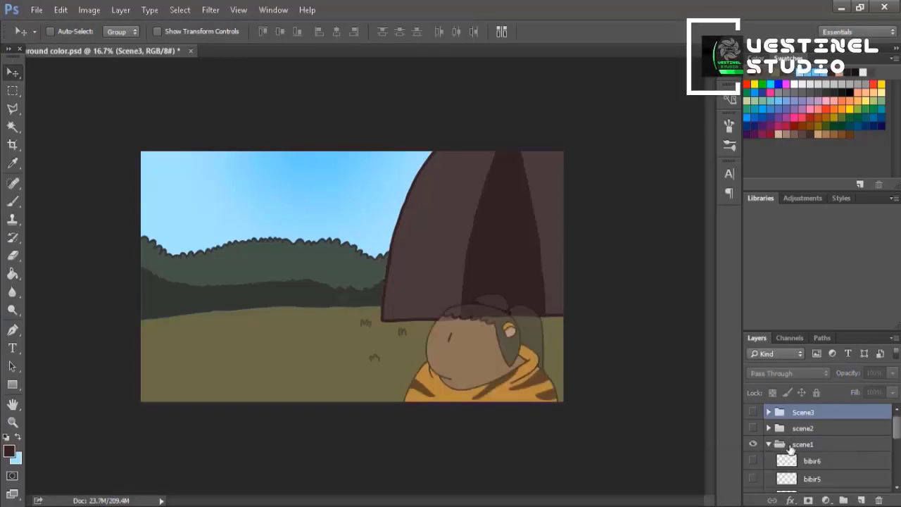
pyautogui.click(781, 444)
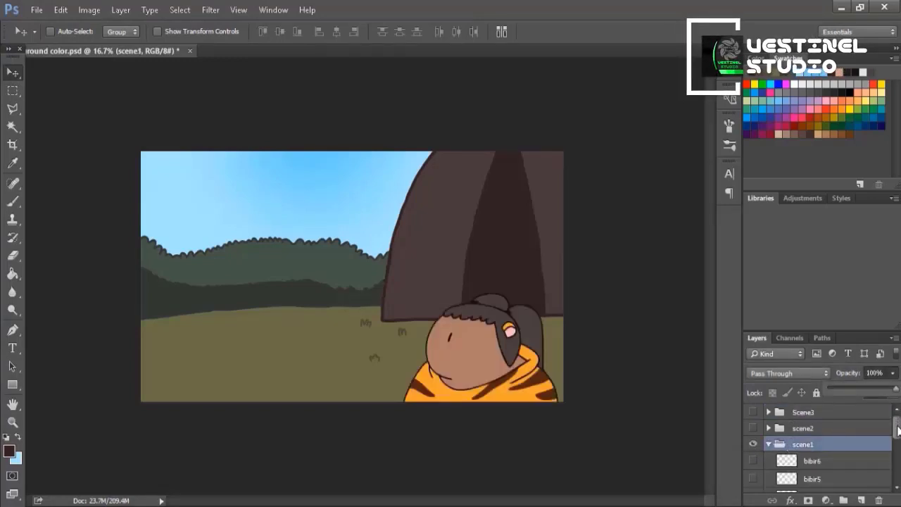
pyautogui.scroll(-5, 816, 448)
pyautogui.scroll(-3, 817, 448)
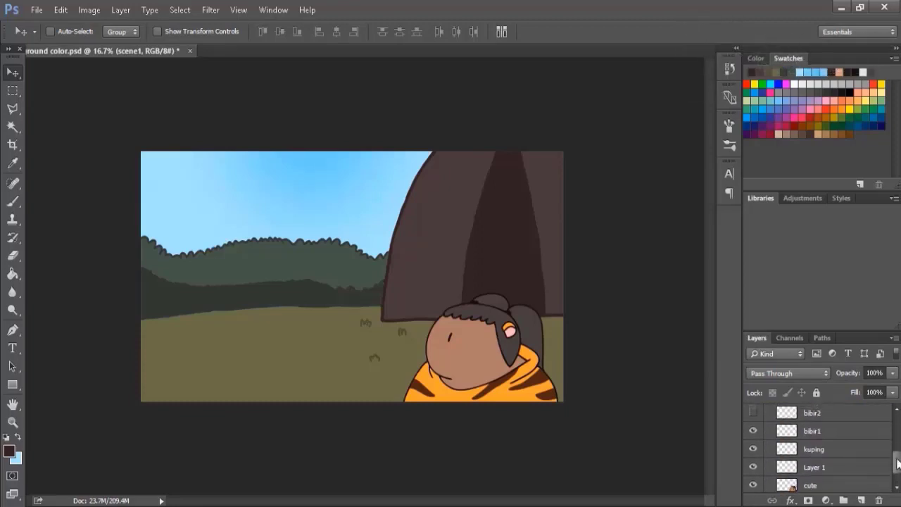
pyautogui.click(752, 431)
pyautogui.scroll(-1, 760, 486)
pyautogui.click(753, 482)
pyautogui.click(816, 466)
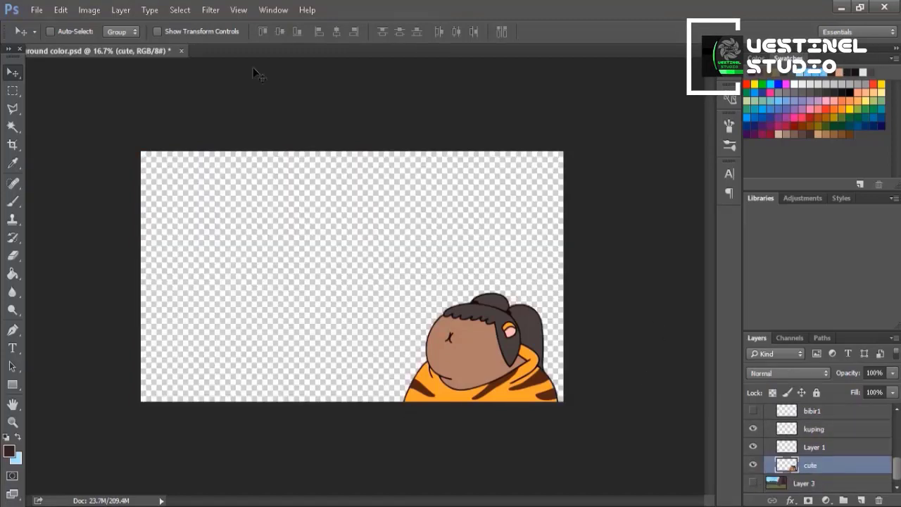
# Show the bibir1 mouth layer, check the character against the Layer 3 background, and leave that background hidden
pyautogui.scroll(2, 809, 450)
pyautogui.click(753, 444)
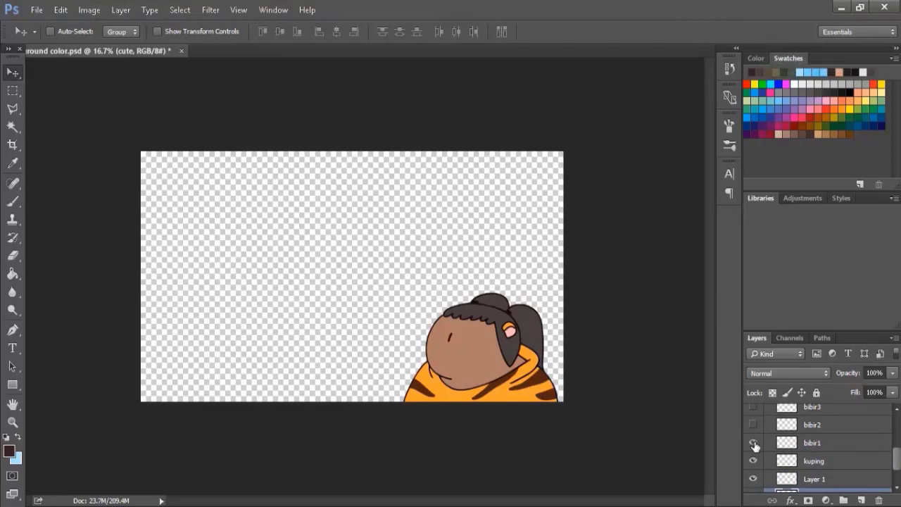
pyautogui.scroll(-2, 755, 472)
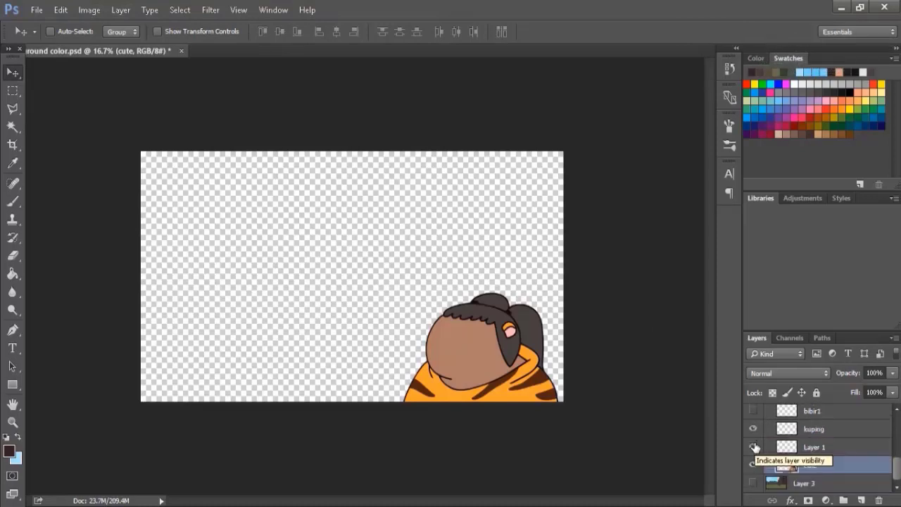
pyautogui.click(753, 483)
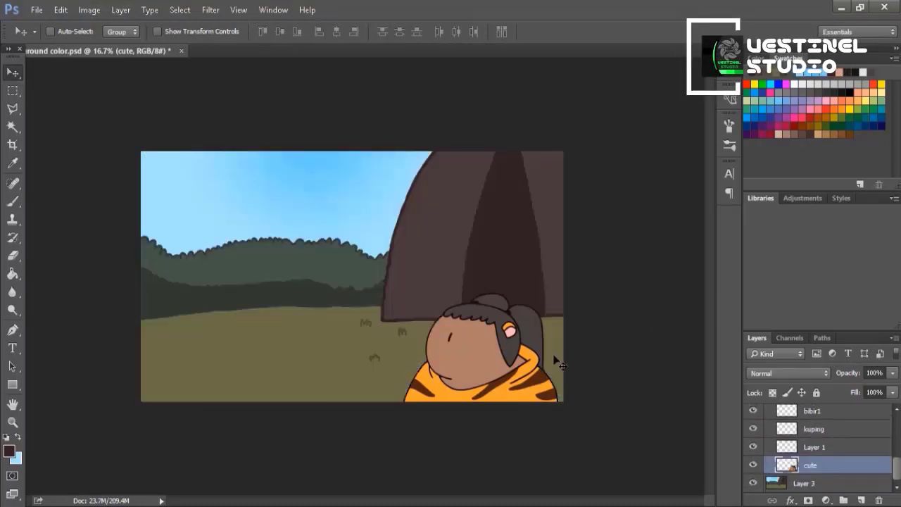
pyautogui.click(753, 483)
pyautogui.scroll(1, 760, 468)
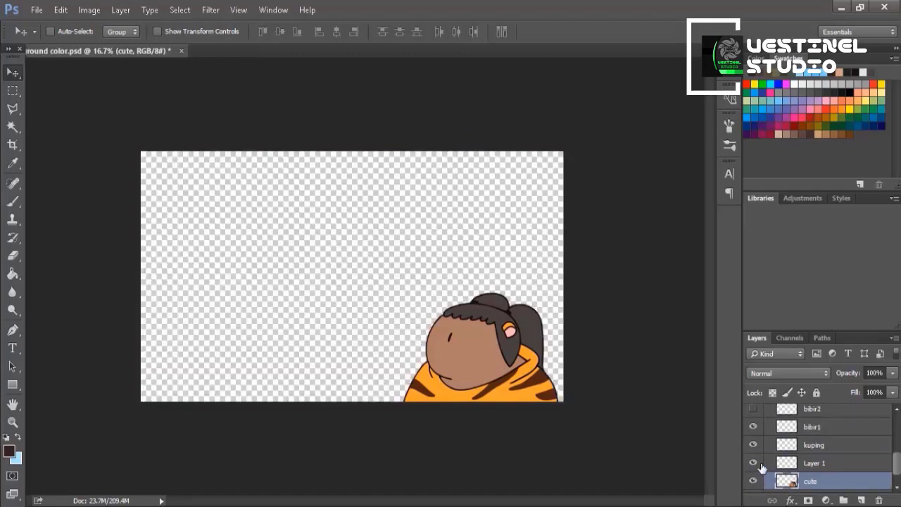
# Export the character with the bibir1 mouth as a transparent PNG, replacing 1 cute 1.png in the shoot 1 folder
pyautogui.click(33, 8)
pyautogui.moveTo(115, 208)
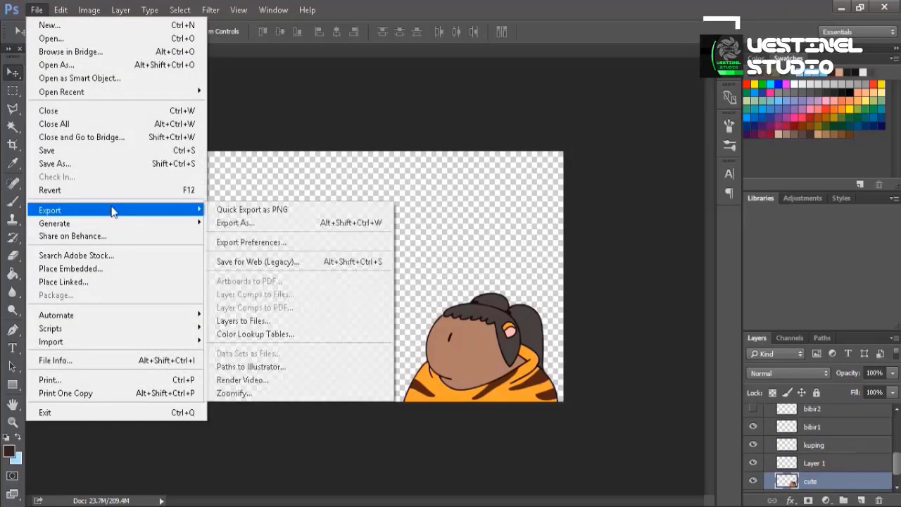
pyautogui.click(243, 222)
pyautogui.click(166, 140)
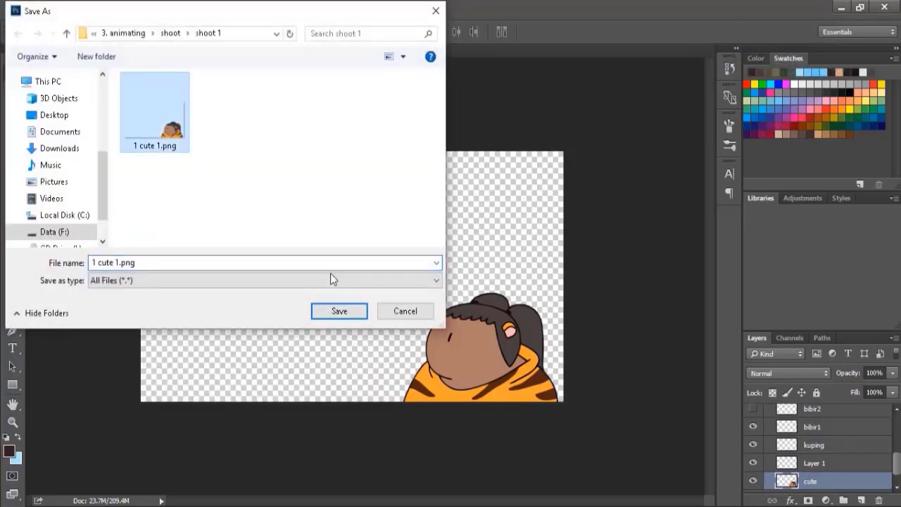
pyautogui.click(338, 310)
pyautogui.click(482, 260)
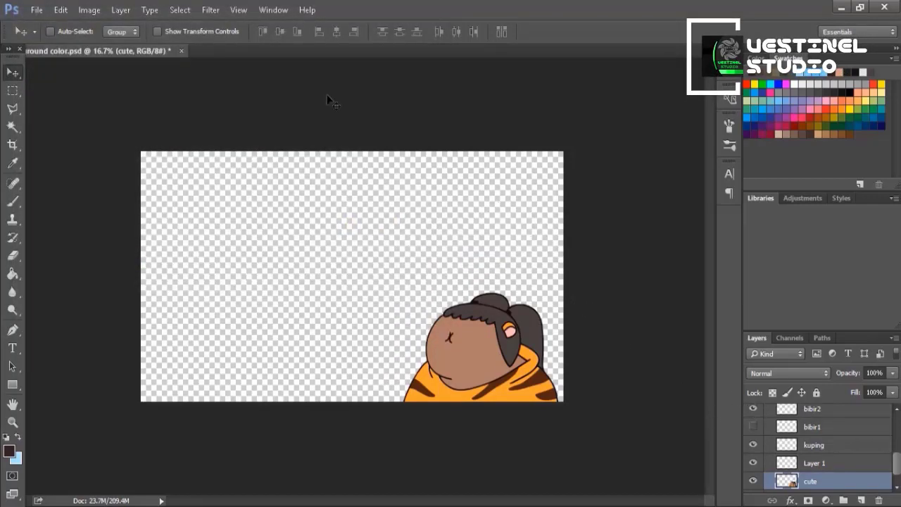
# Export the character with the bibir2 mouth as 1 cute 2.png in the shoot 1 folder
pyautogui.click(33, 11)
pyautogui.moveTo(113, 206)
pyautogui.click(221, 220)
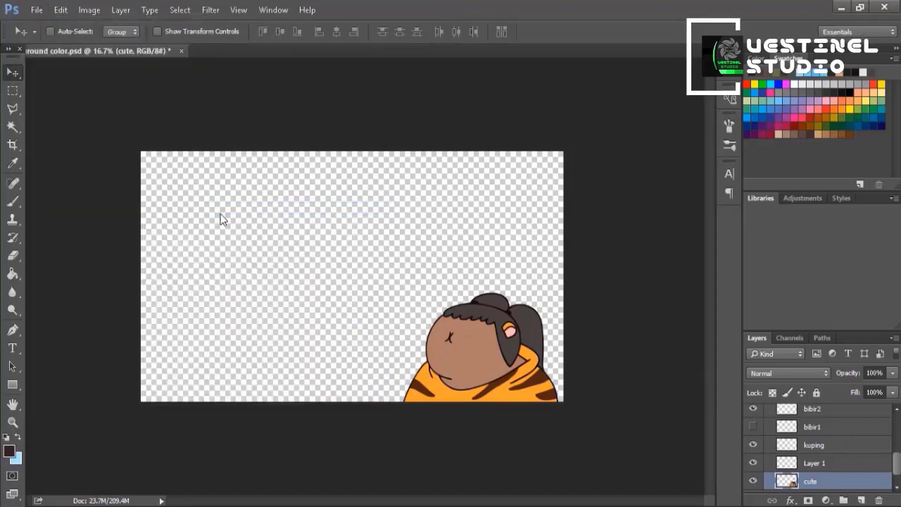
pyautogui.click(155, 116)
pyautogui.click(119, 263)
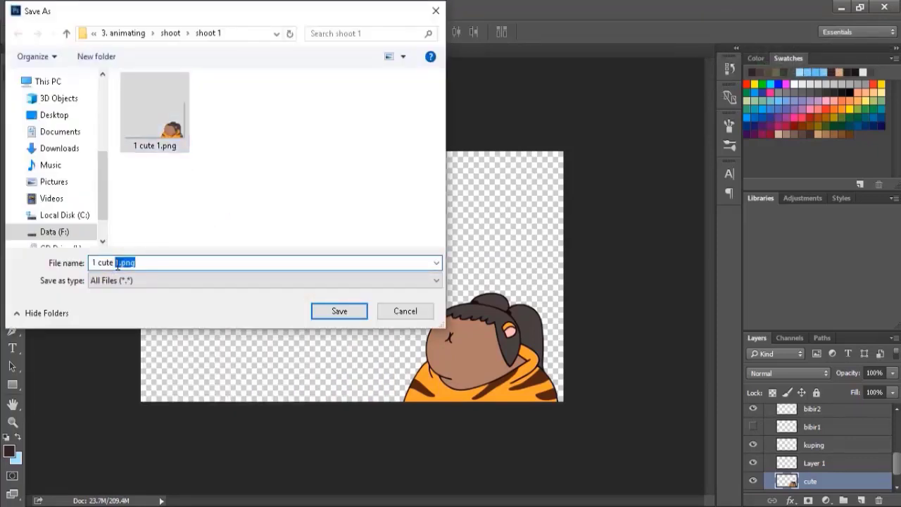
pyautogui.write('2')
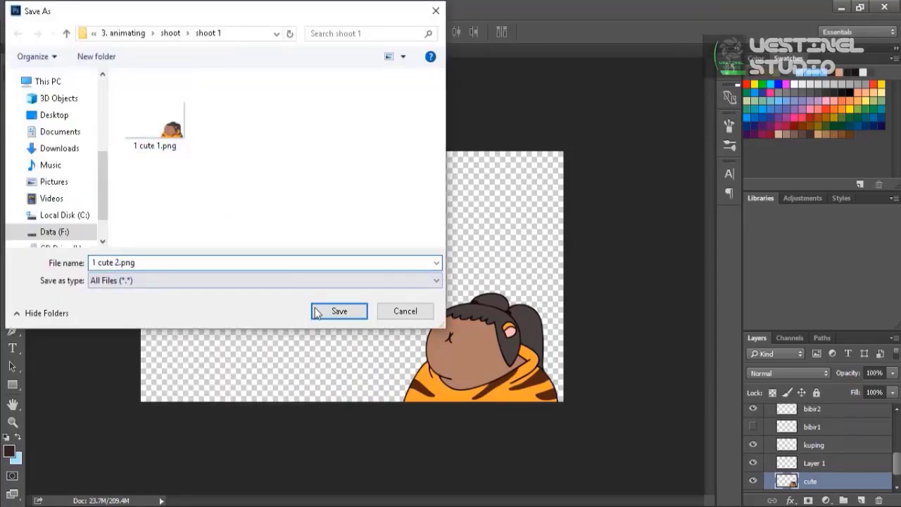
pyautogui.click(336, 311)
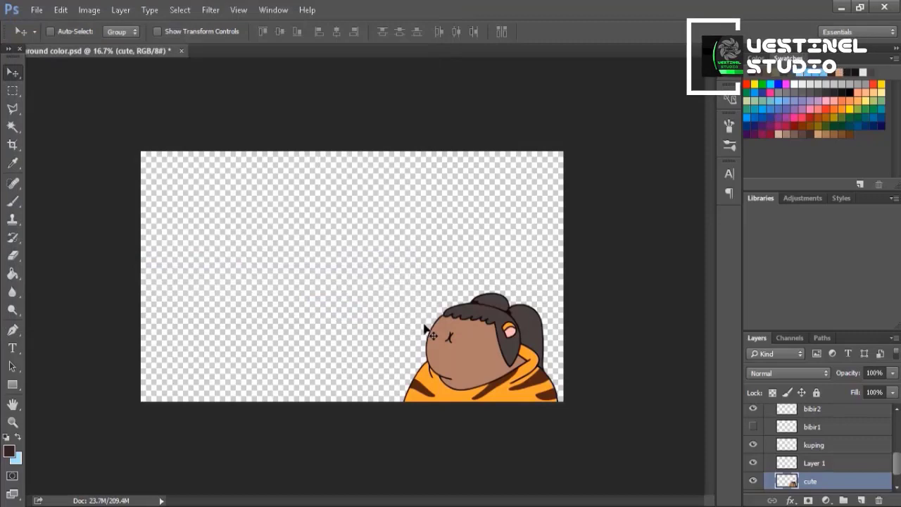
# Show only the bibir3 mouth layer and export the character as 1 cute 3.png in the shoot 1 folder
pyautogui.scroll(2, 763, 447)
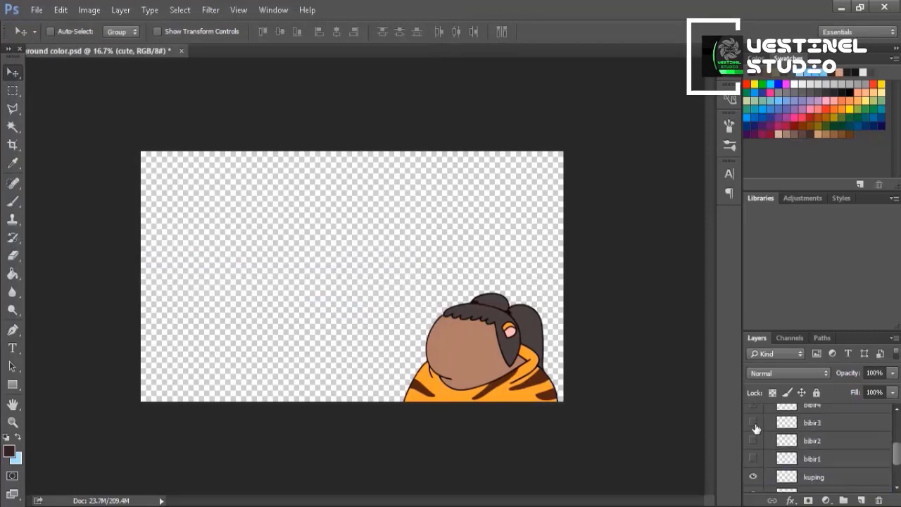
pyautogui.click(36, 10)
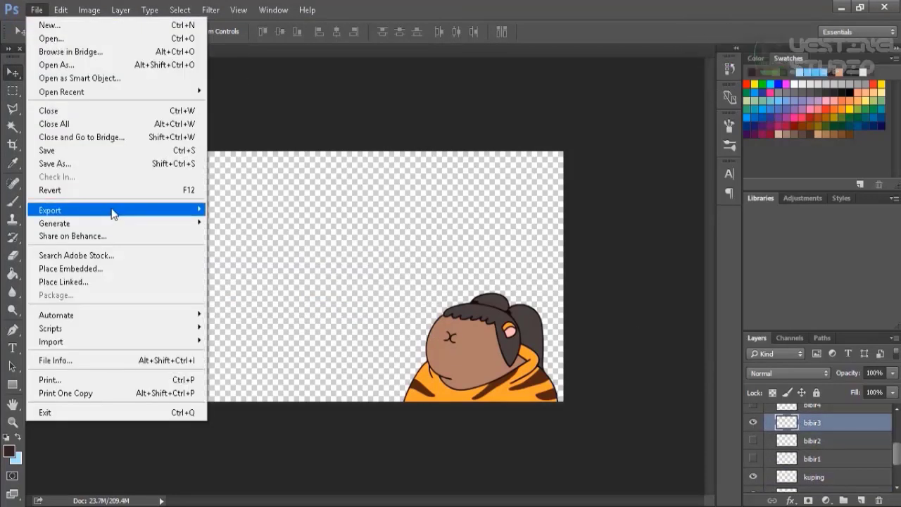
pyautogui.moveTo(111, 209)
pyautogui.click(252, 221)
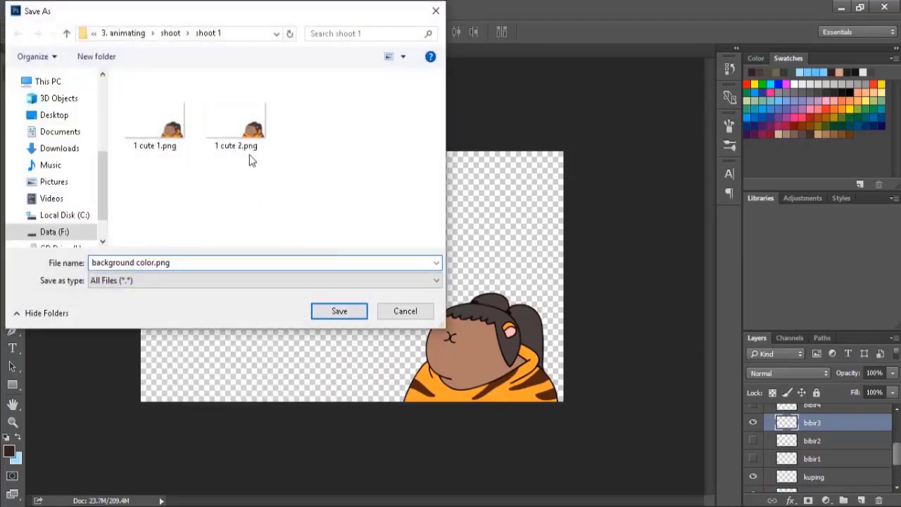
pyautogui.click(239, 130)
pyautogui.click(119, 262)
pyautogui.write('3')
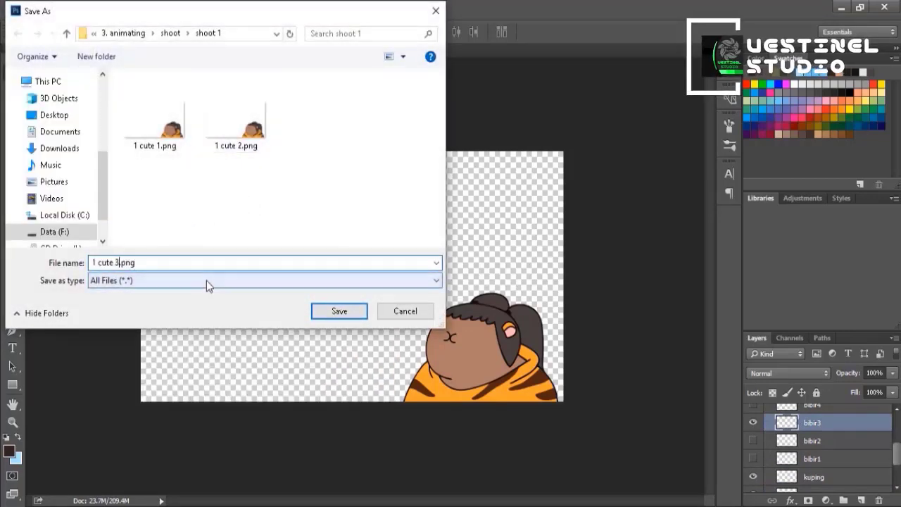
pyautogui.click(351, 311)
# Switch the visible mouth to bibir4 and export the character as 1 cute 4.png in the shoot 1 folder
pyautogui.scroll(1, 785, 422)
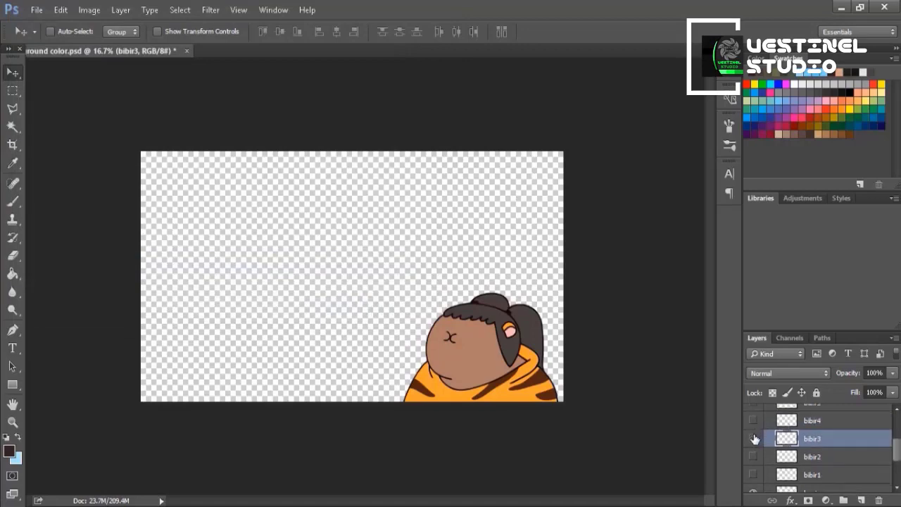
pyautogui.click(793, 421)
pyautogui.click(37, 10)
pyautogui.moveTo(63, 210)
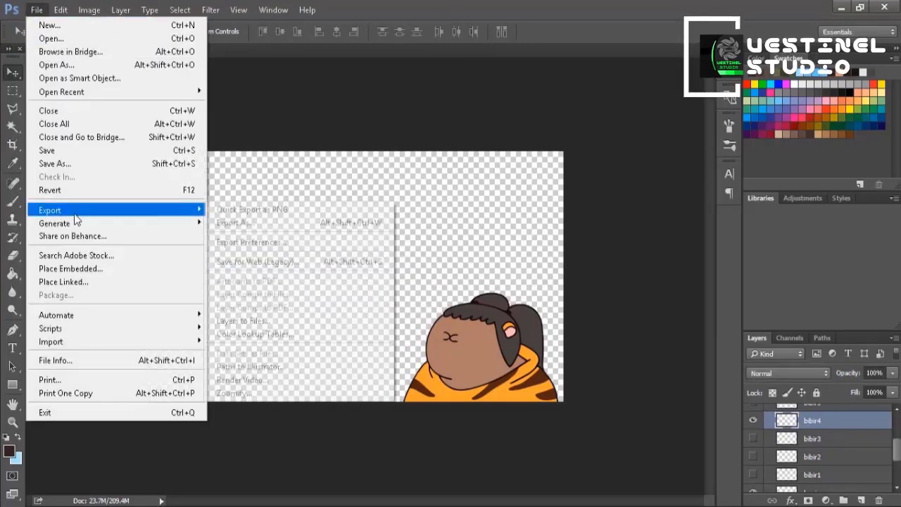
pyautogui.click(262, 210)
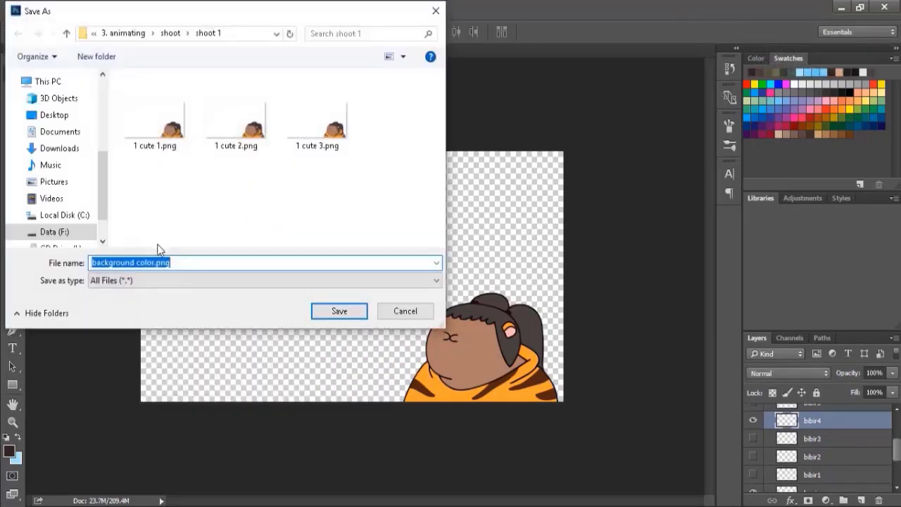
pyautogui.click(315, 141)
pyautogui.doubleClick(117, 262)
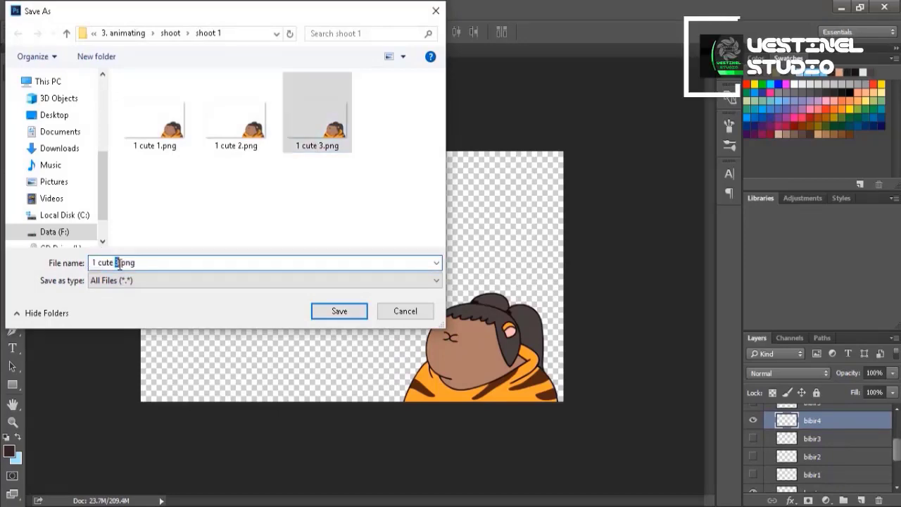
pyautogui.write('4')
pyautogui.click(338, 310)
# Switch the visible mouth to bibir5 and export the character as 1 cute 5.png in the shoot 1 folder
pyautogui.scroll(2, 767, 442)
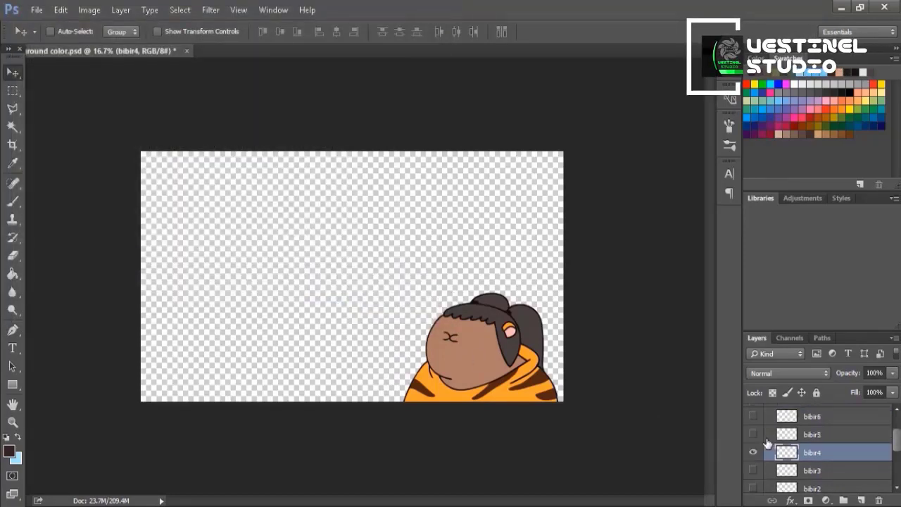
pyautogui.click(812, 436)
pyautogui.click(37, 10)
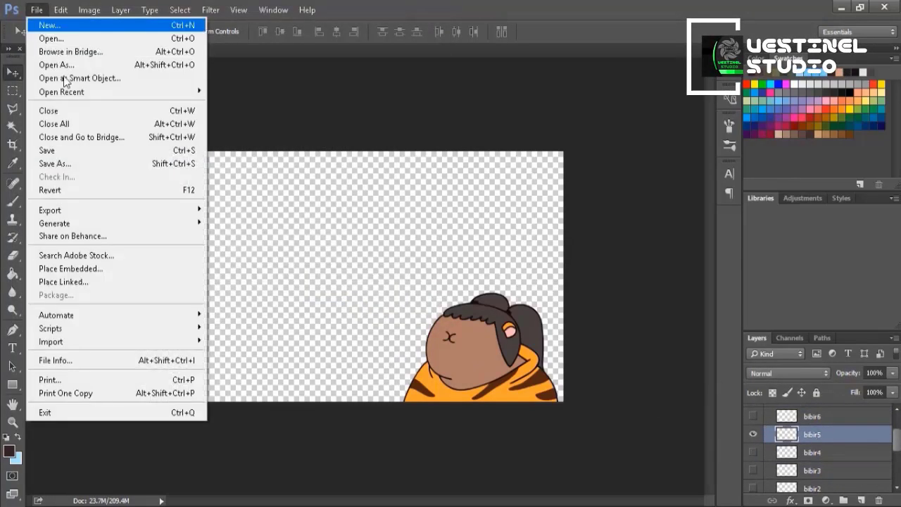
pyautogui.moveTo(94, 208)
pyautogui.click(219, 210)
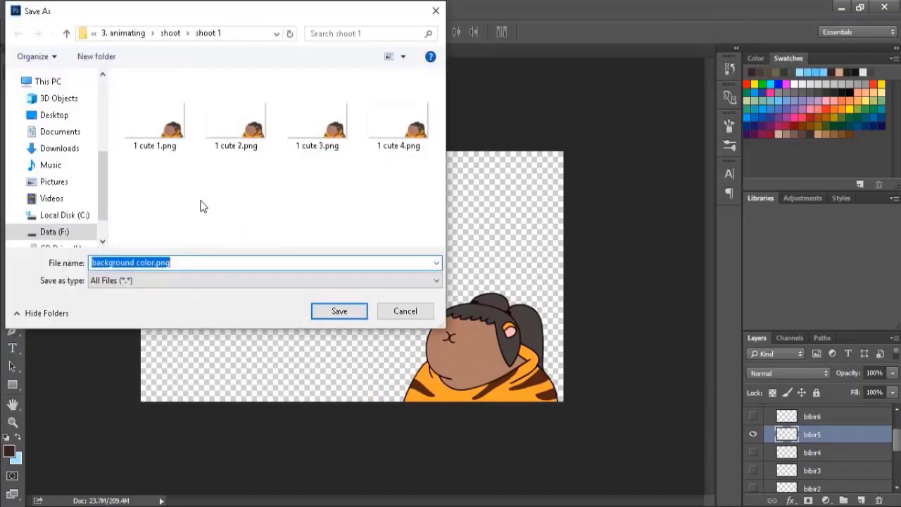
pyautogui.click(385, 135)
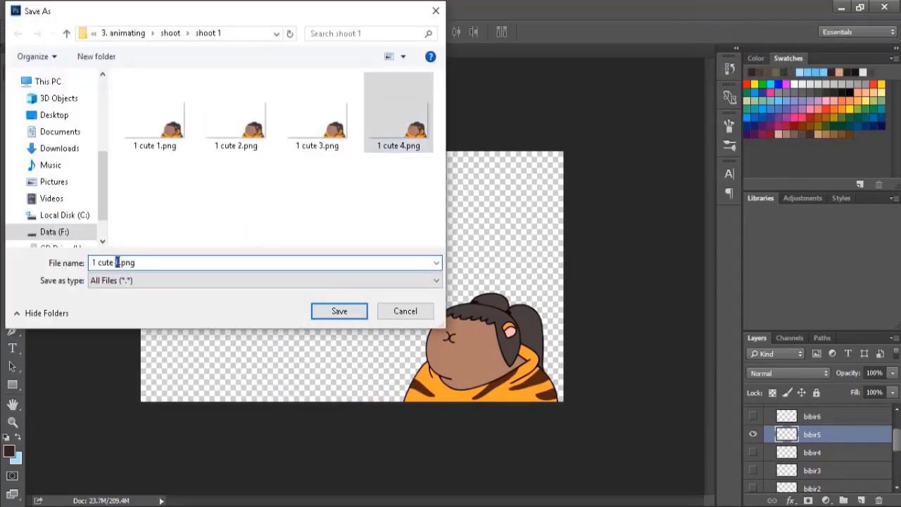
pyautogui.write('5')
pyautogui.click(342, 310)
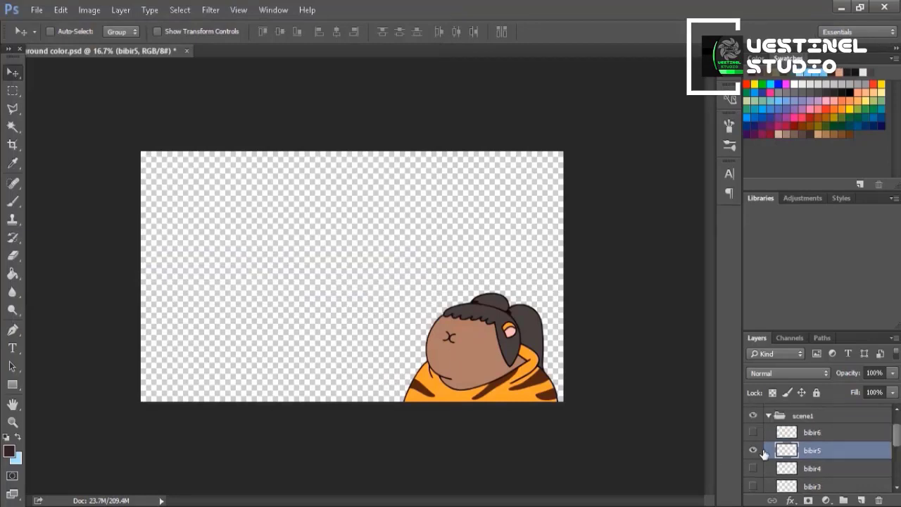
# Select the bibir6 mouth layer and export the character with that mouth as 1 cute 6.png in the shoot 1 folder
pyautogui.click(804, 435)
pyautogui.click(37, 10)
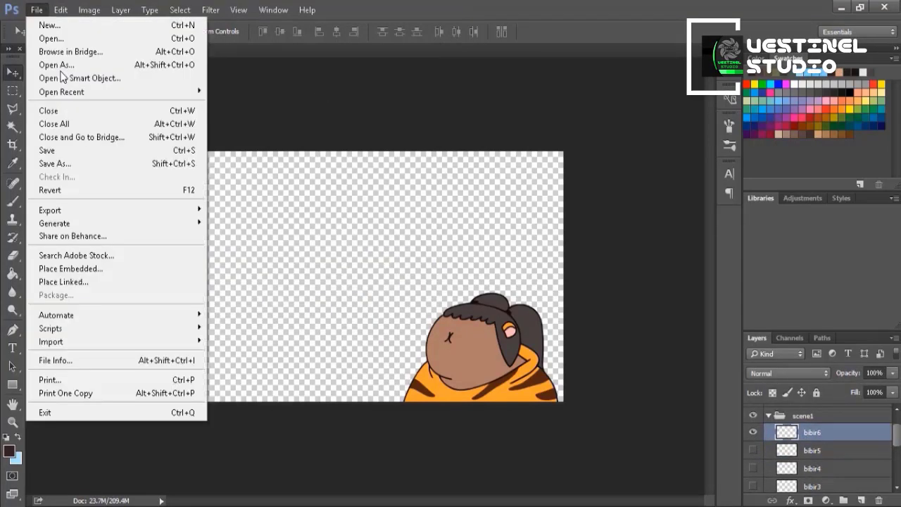
pyautogui.moveTo(175, 211)
pyautogui.click(263, 210)
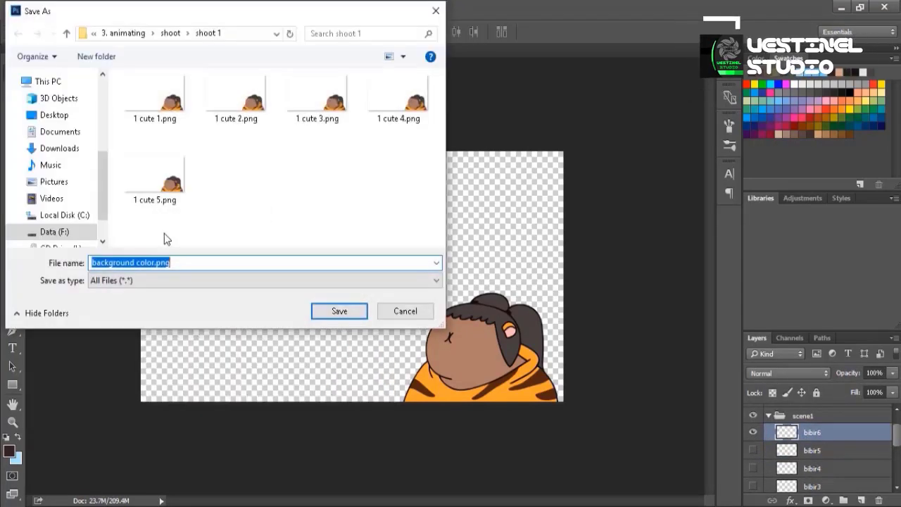
pyautogui.click(170, 200)
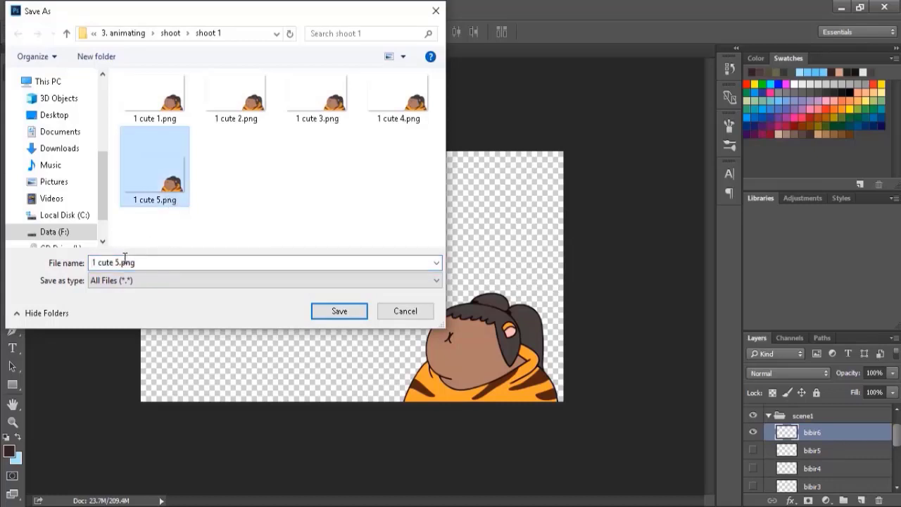
pyautogui.write('6')
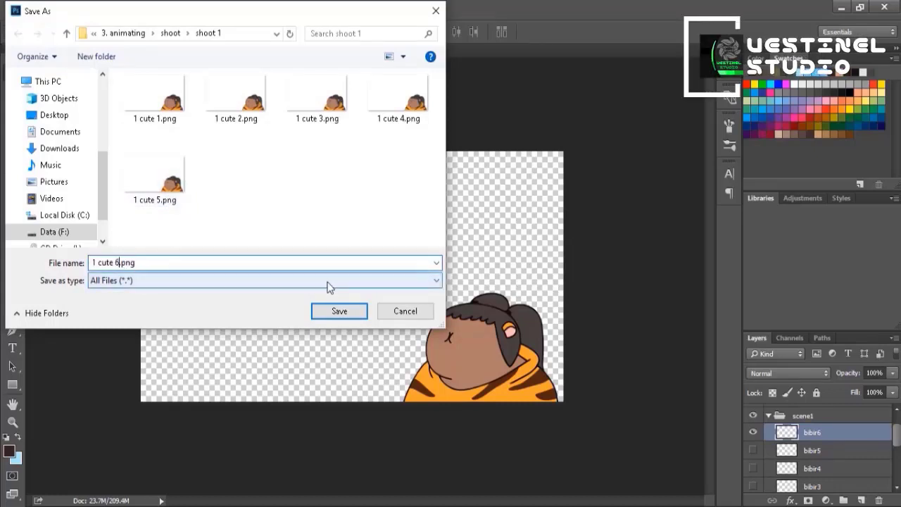
pyautogui.click(339, 310)
# Show the scene2 group instead of scene1 and export its character with mouth layer 1 as 2 nopal 1 in the shoot 2 folder
pyautogui.click(768, 415)
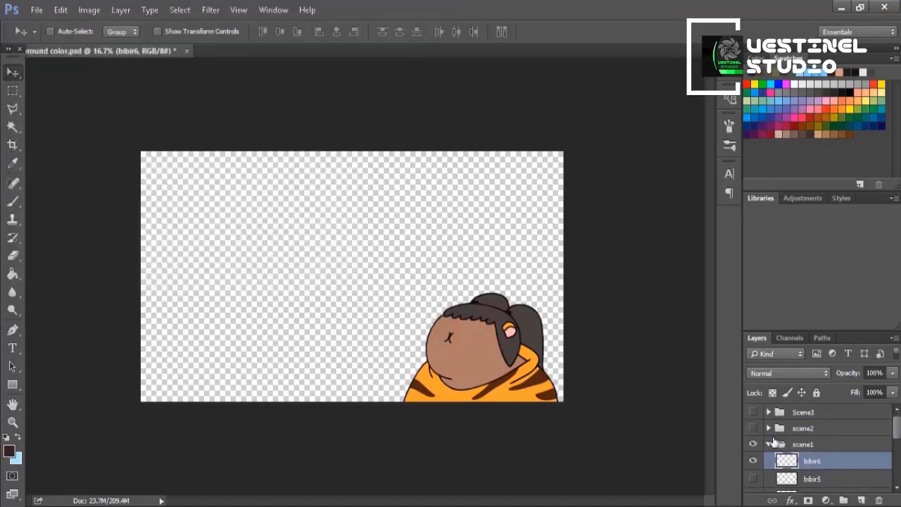
pyautogui.click(767, 444)
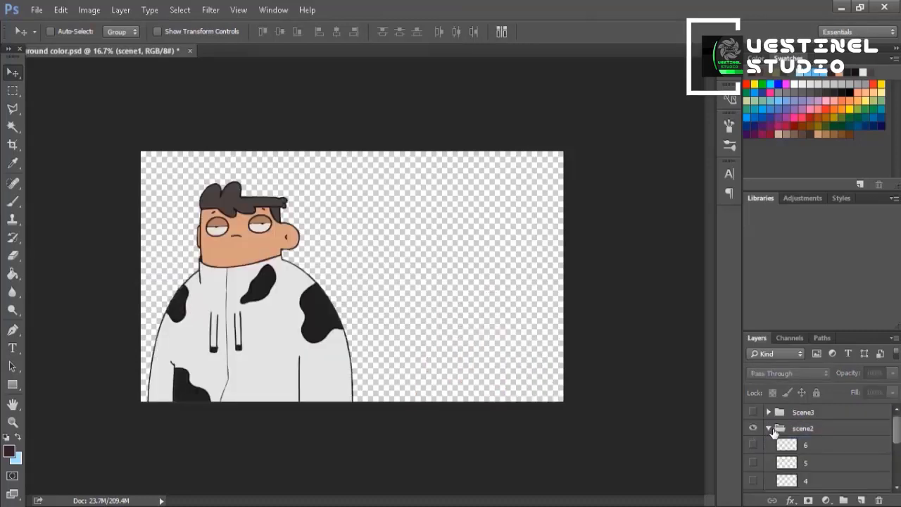
pyautogui.click(37, 9)
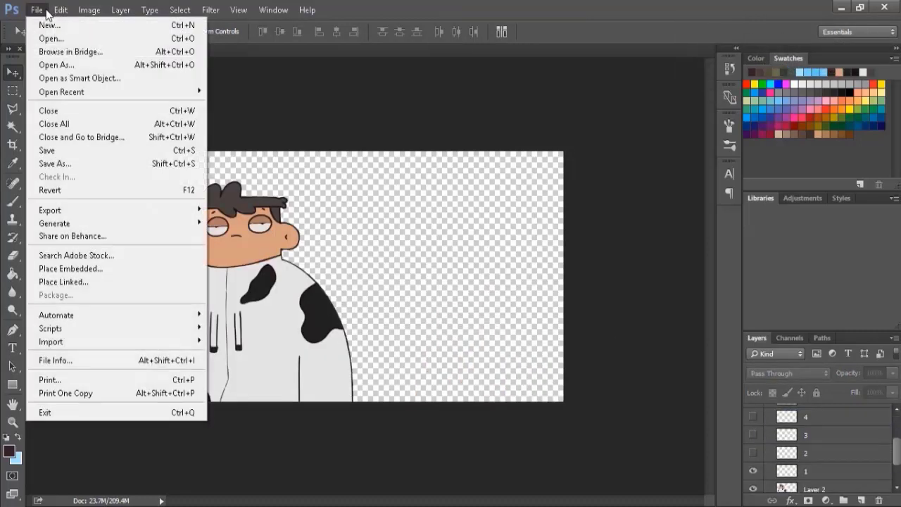
pyautogui.moveTo(86, 213)
pyautogui.click(245, 214)
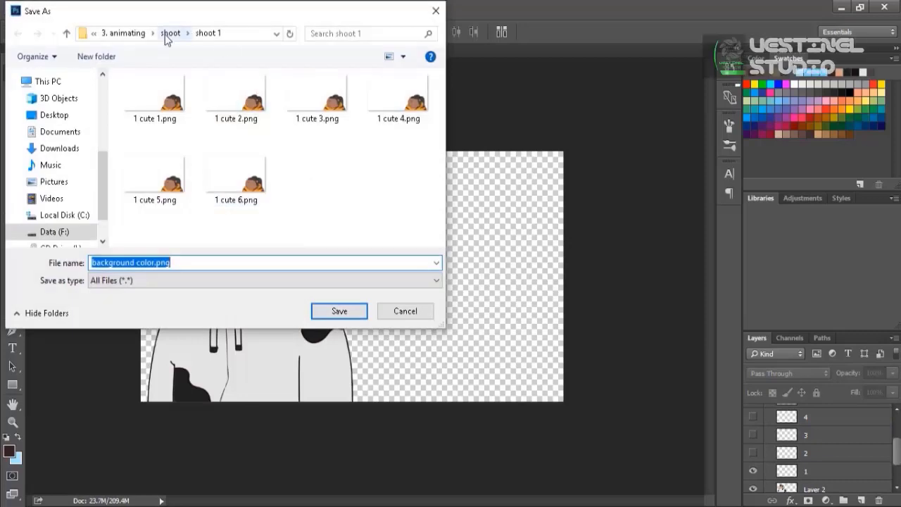
pyautogui.click(174, 33)
pyautogui.doubleClick(148, 113)
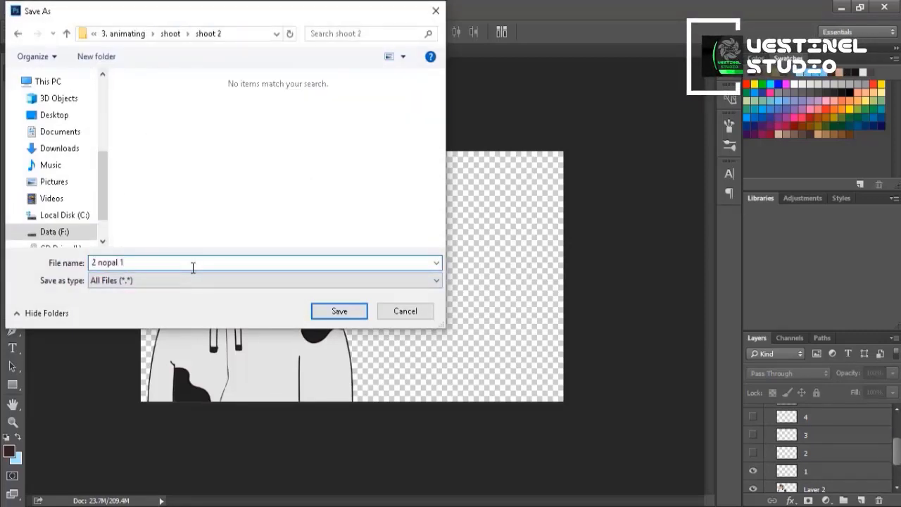
pyautogui.click(162, 261)
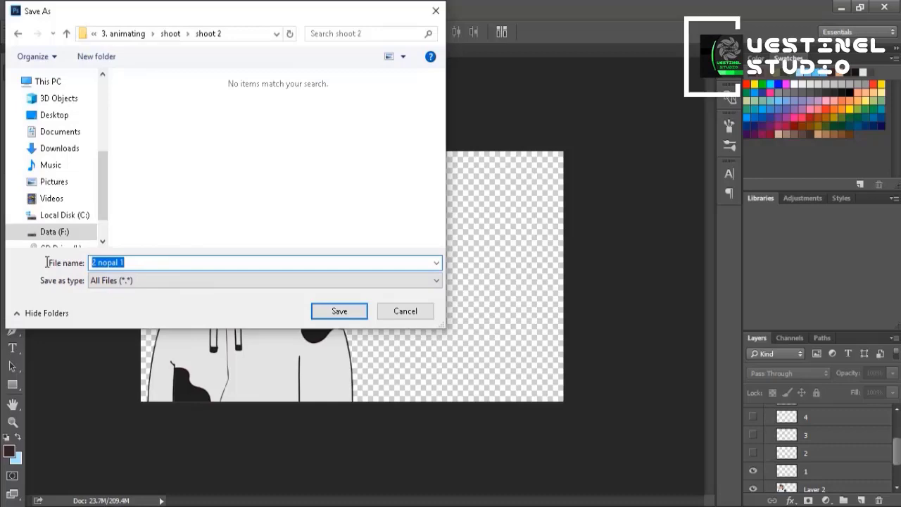
pyautogui.click(336, 310)
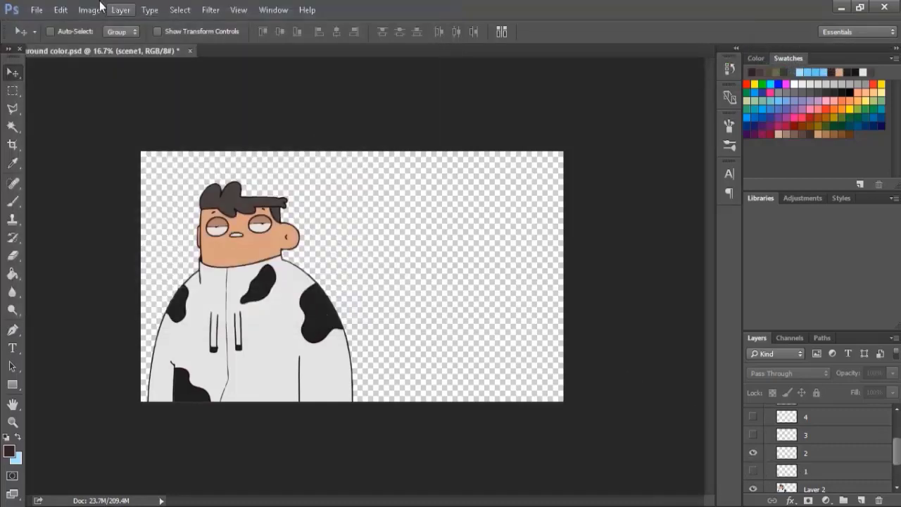
# Export the scene2 character with mouth layer 2 as 2 nopal 2.png in the shoot 2 folder
pyautogui.click(60, 10)
pyautogui.click(37, 10)
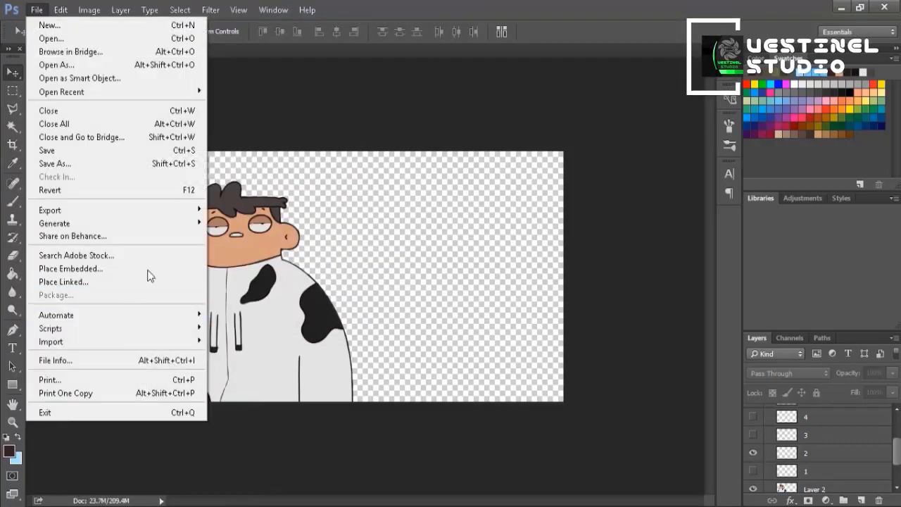
pyautogui.moveTo(105, 209)
pyautogui.click(259, 210)
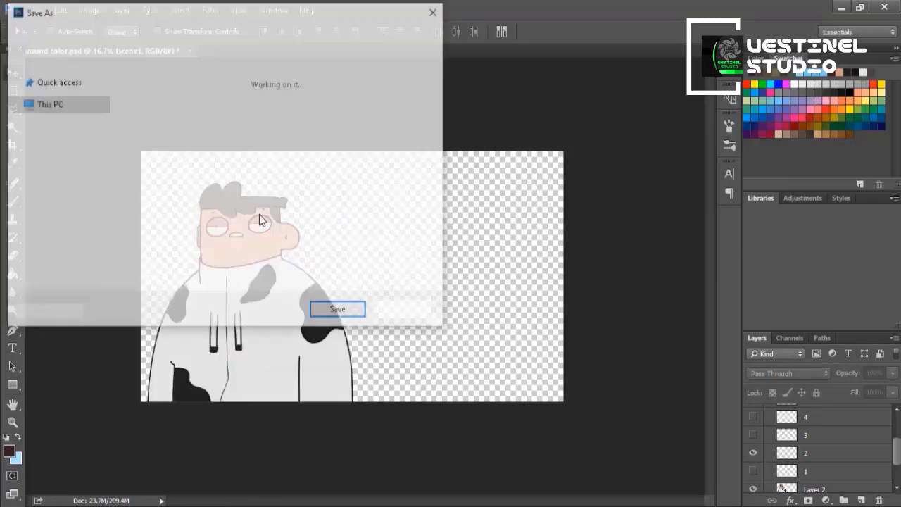
pyautogui.click(155, 113)
pyautogui.click(121, 263)
pyautogui.click(121, 263)
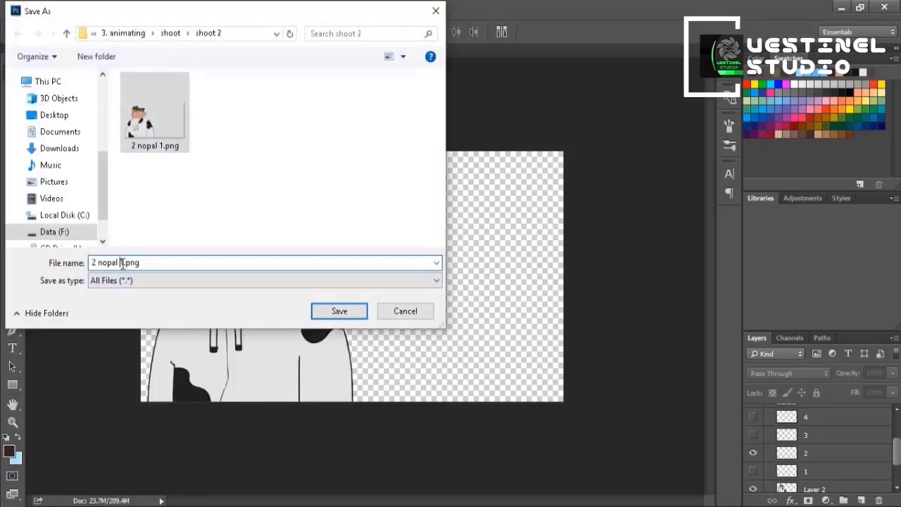
pyautogui.hotkey('shift', 'Right')
pyautogui.write('2')
pyautogui.click(336, 312)
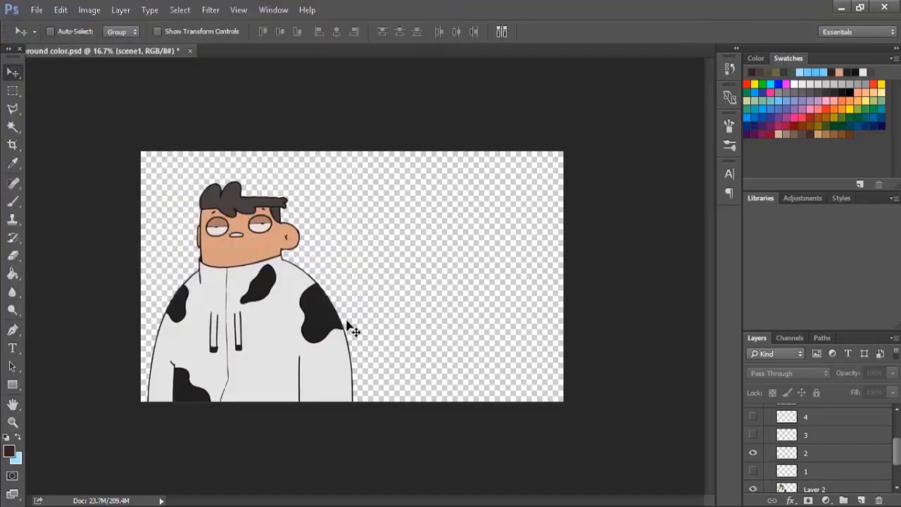
# Show only mouth layer 3 and export the scene2 character as 2 nopal 3.png in the shoot 2 folder
pyautogui.click(752, 435)
pyautogui.click(810, 434)
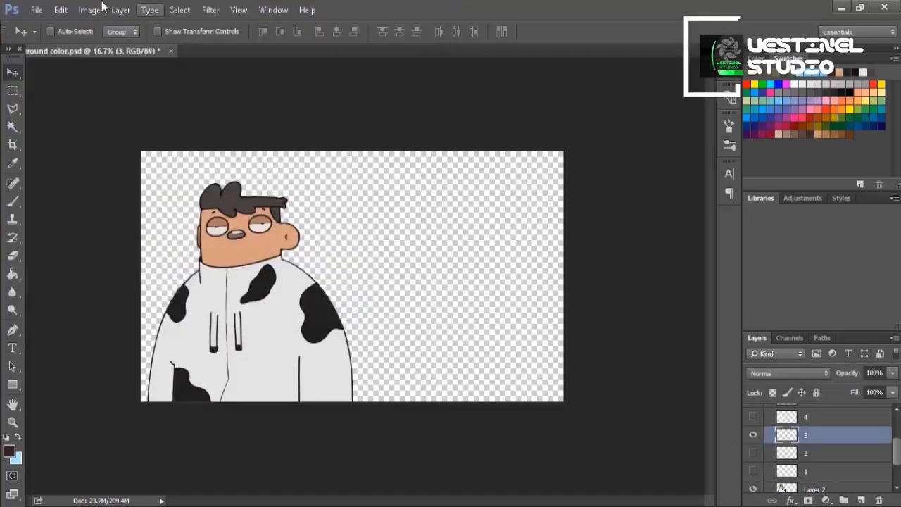
pyautogui.click(36, 10)
pyautogui.moveTo(87, 210)
pyautogui.click(247, 209)
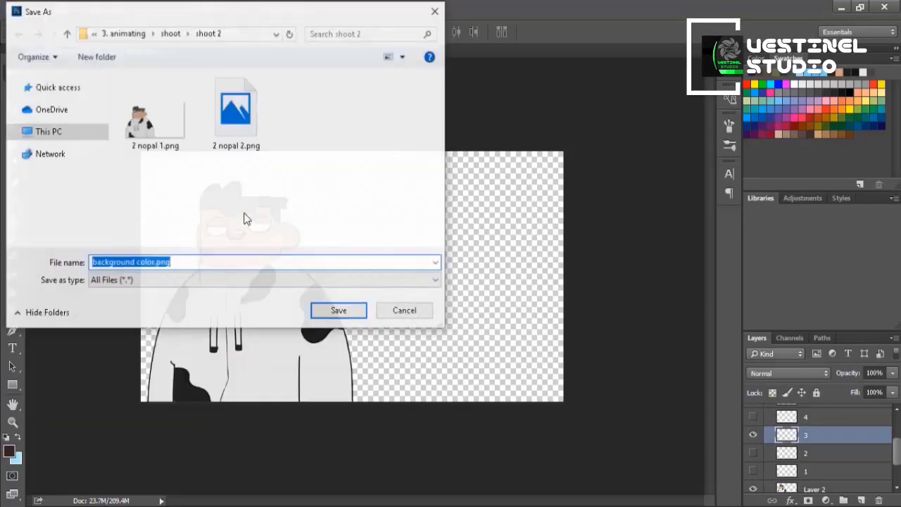
pyautogui.click(236, 116)
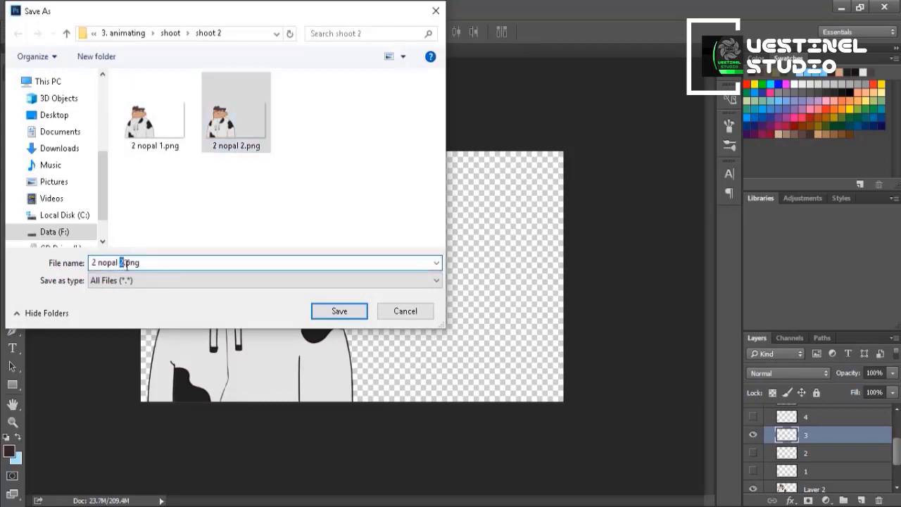
pyautogui.write('3')
pyautogui.click(341, 311)
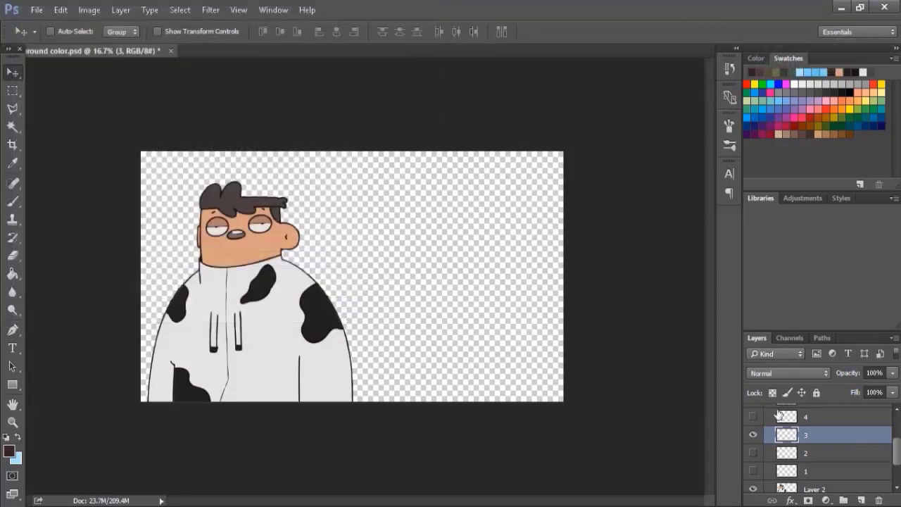
# Switch the visible mouth to layer 4 and export the scene2 character as 2 nopal 4.png in the shoot 2 folder
pyautogui.scroll(2, 771, 456)
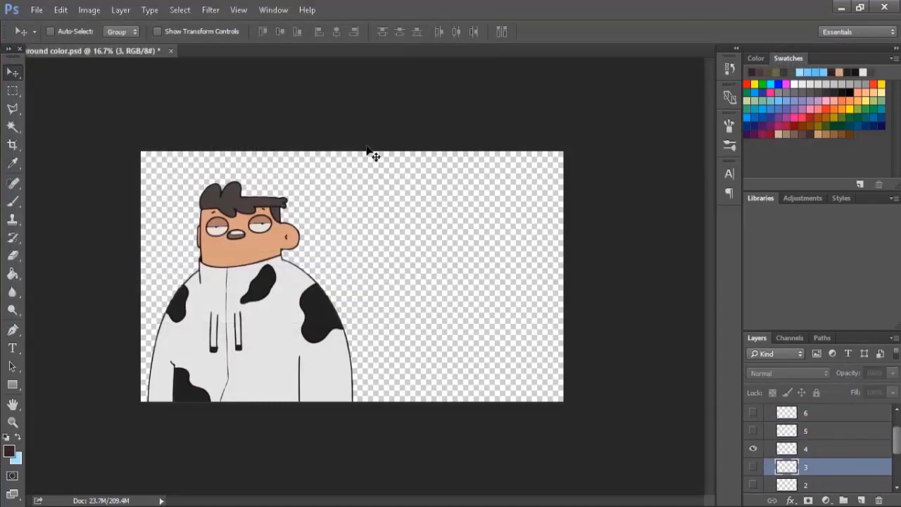
pyautogui.click(37, 10)
pyautogui.moveTo(56, 208)
pyautogui.click(226, 210)
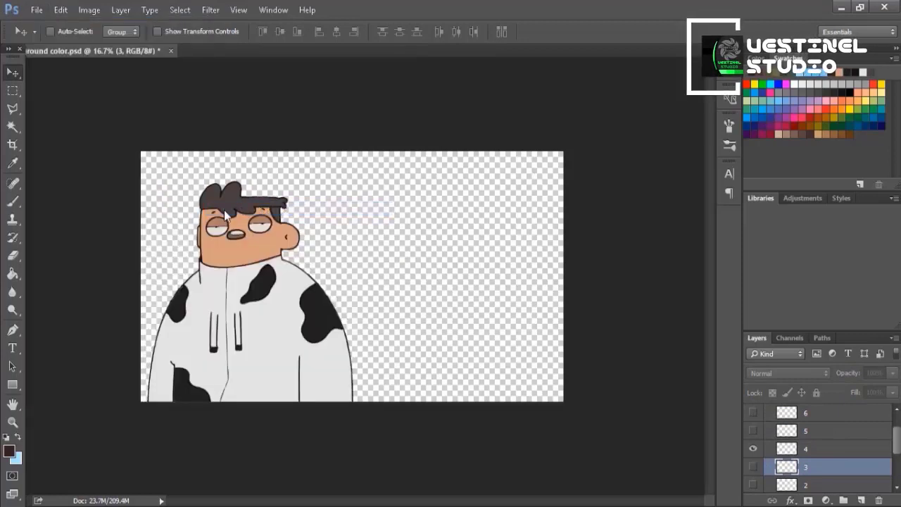
pyautogui.click(306, 130)
pyautogui.click(122, 263)
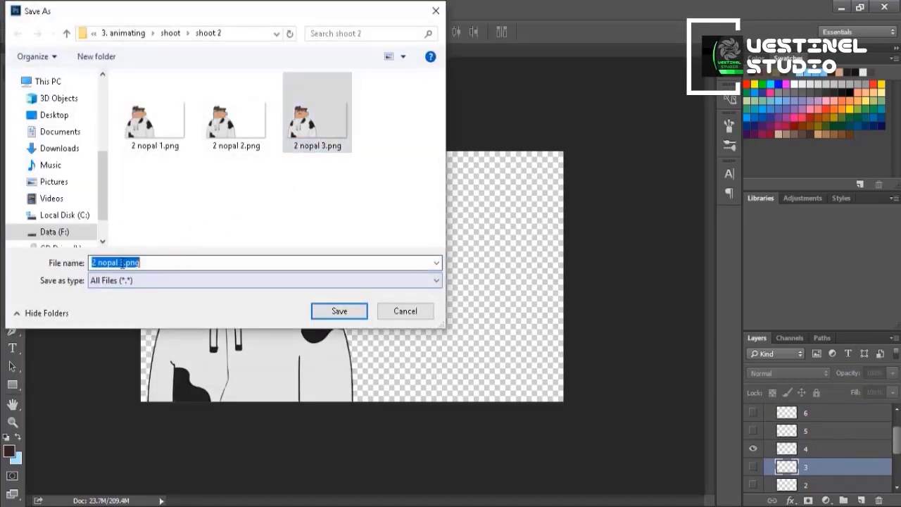
pyautogui.write('4')
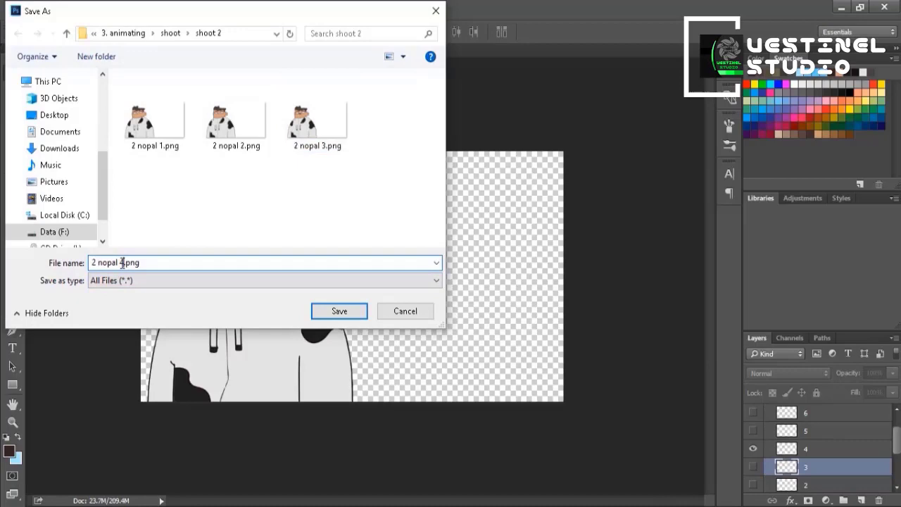
pyautogui.click(340, 309)
# Switch the visible mouth to layer 5 and export the scene2 character as 2 nopal 5.png in the shoot 2 folder
pyautogui.click(771, 432)
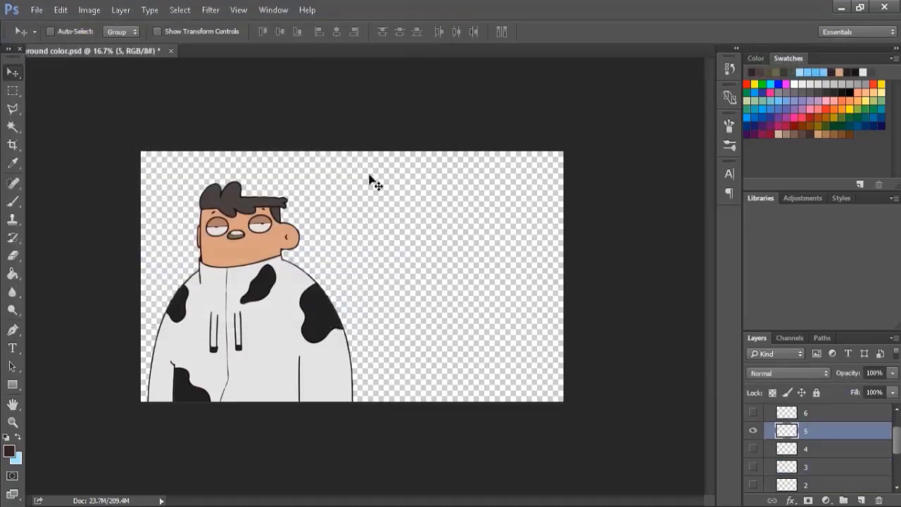
pyautogui.click(36, 10)
pyautogui.moveTo(74, 207)
pyautogui.click(320, 207)
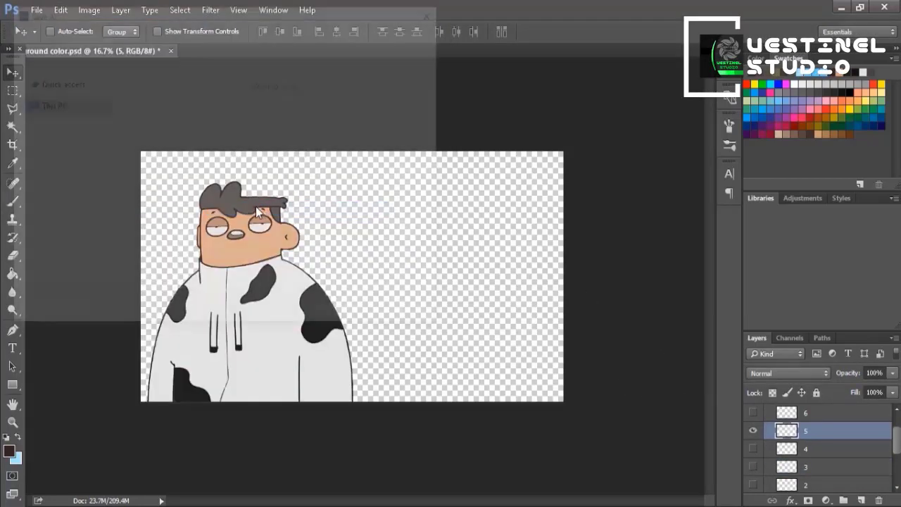
pyautogui.click(366, 146)
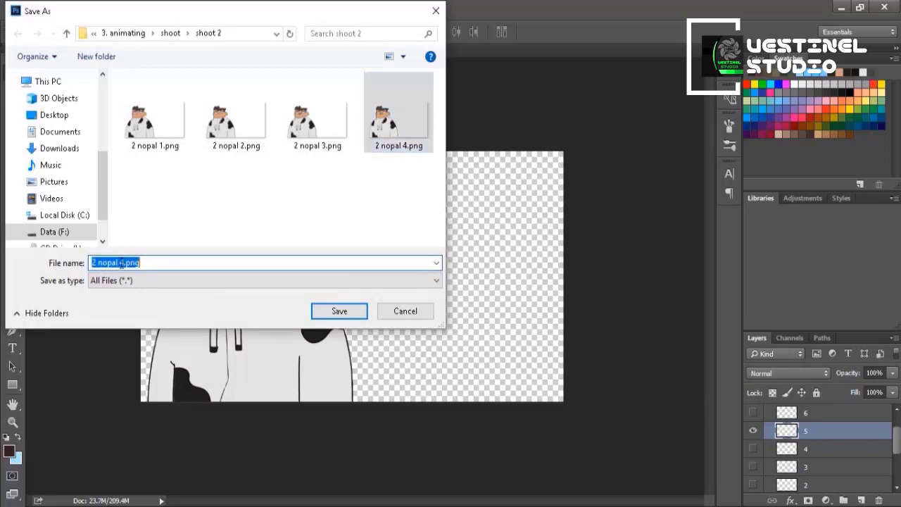
pyautogui.write('5')
pyautogui.click(332, 313)
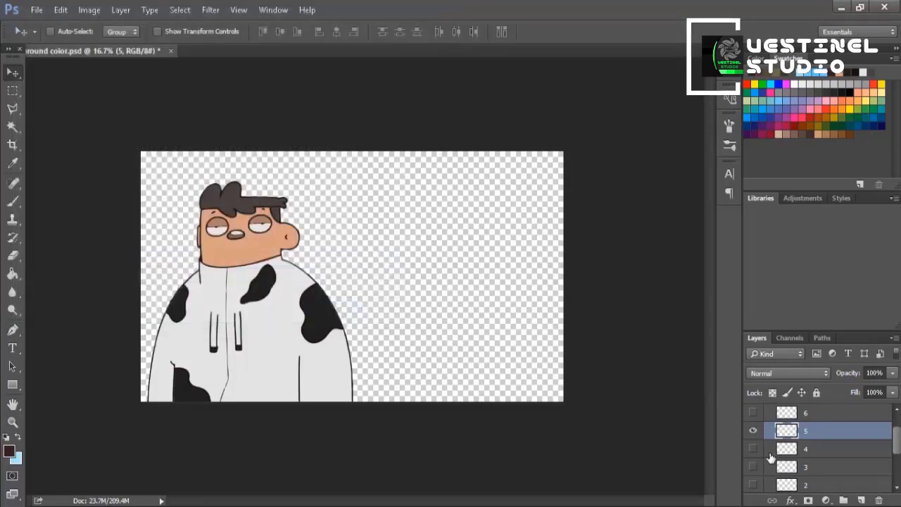
# Switch the visible mouth to layer 6 and export the scene2 character as 2 nopal 6.png in the shoot 2 folder
pyautogui.click(752, 412)
pyautogui.click(752, 430)
pyautogui.hotkey('alt', ']')
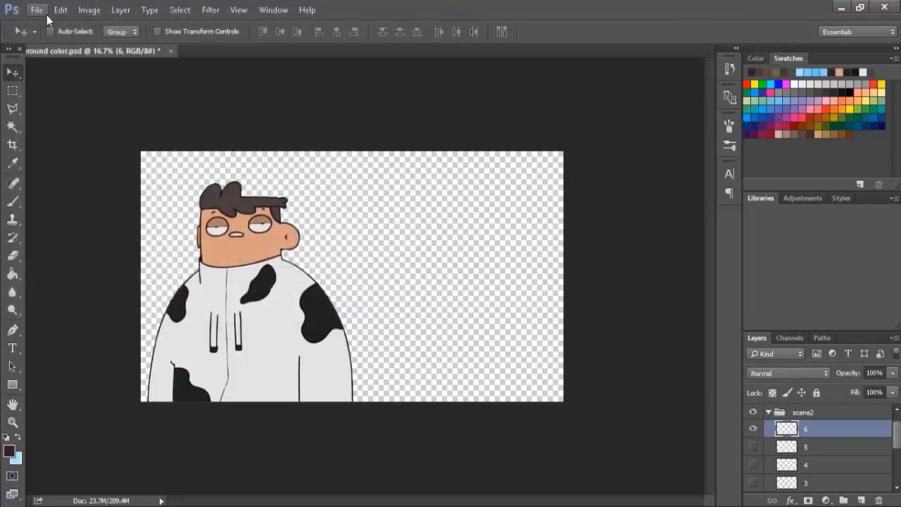
pyautogui.click(36, 9)
pyautogui.moveTo(141, 206)
pyautogui.click(256, 207)
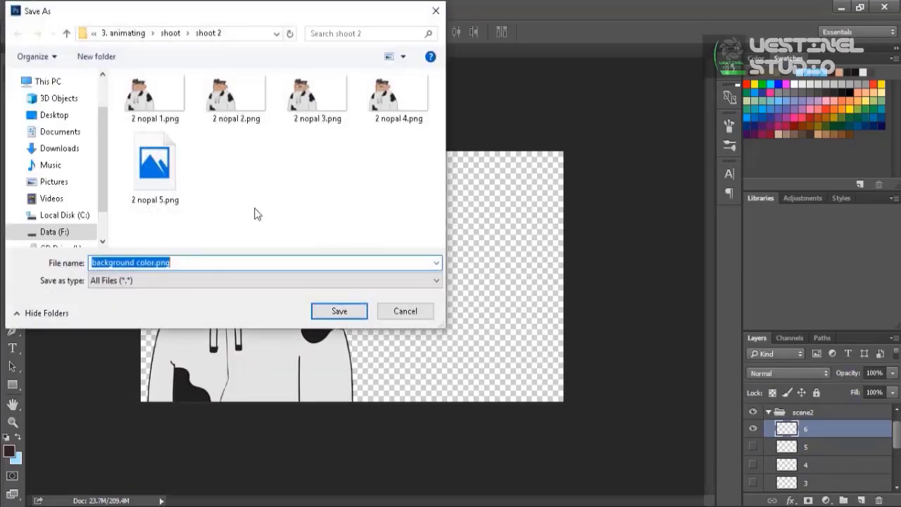
pyautogui.click(154, 169)
pyautogui.doubleClick(123, 262)
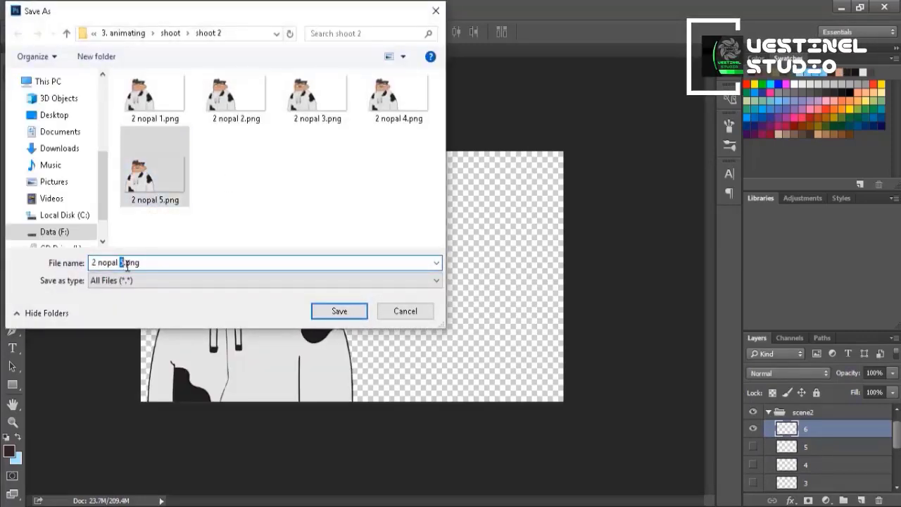
pyautogui.write('6')
pyautogui.click(339, 311)
# Hide the scene2 group, show and expand the Scene3 group, and select its gbr1 layer
pyautogui.click(768, 412)
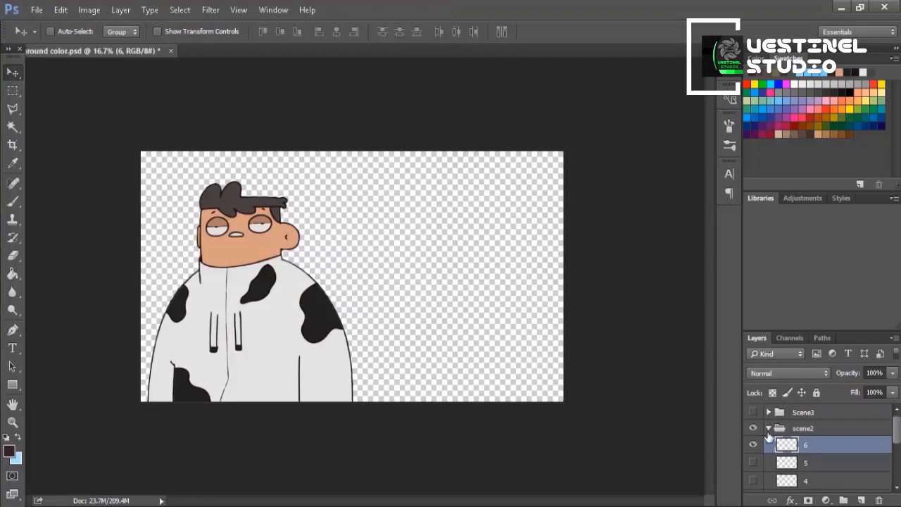
pyautogui.click(752, 428)
pyautogui.click(753, 411)
pyautogui.click(767, 411)
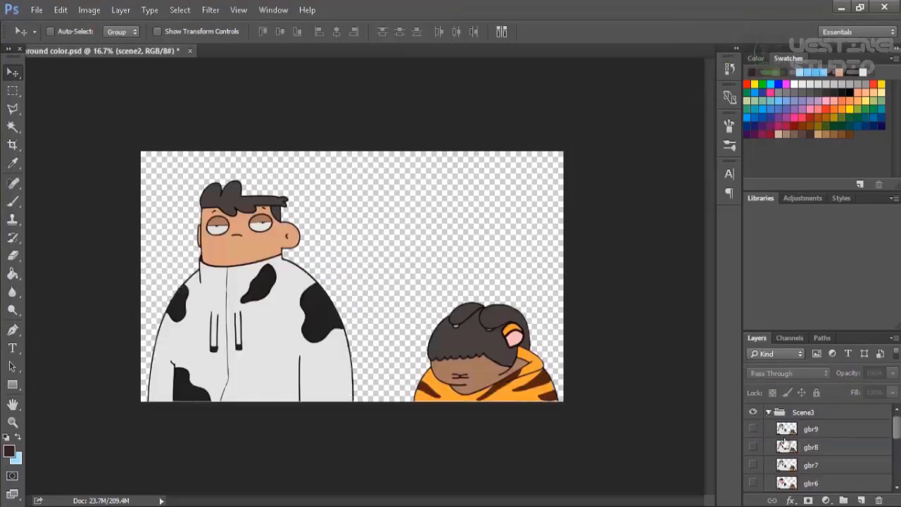
pyautogui.scroll(-2, 823, 459)
pyautogui.click(816, 446)
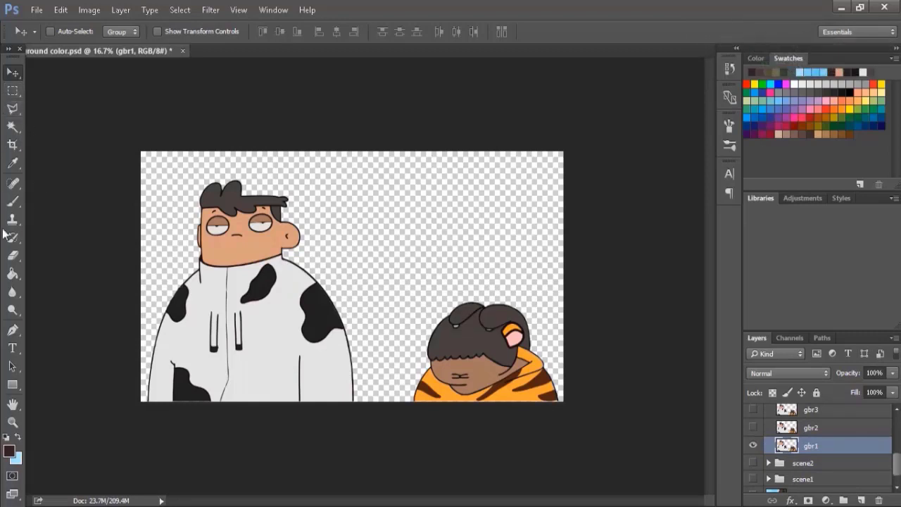
# Crop the canvas to the small character in the tiger hoodie, cutting off the tall character in the cow-patterned jacket
pyautogui.click(13, 147)
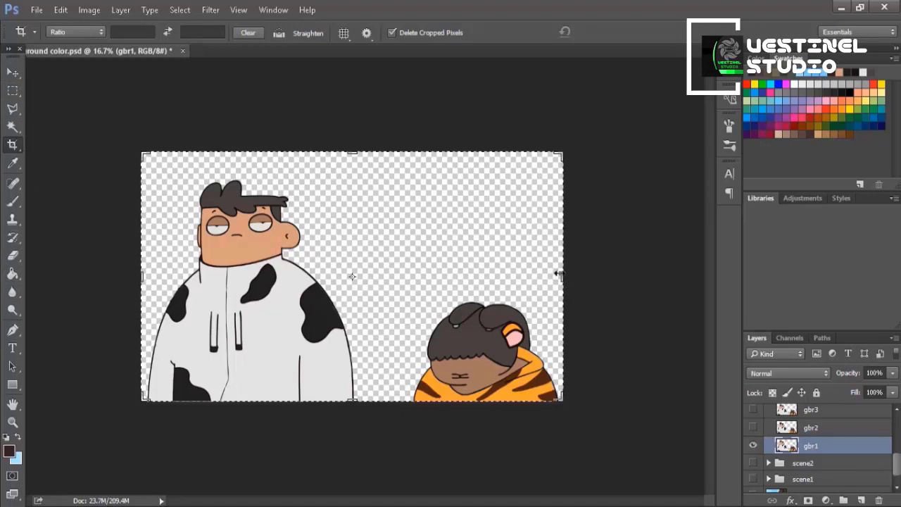
pyautogui.moveTo(136, 269); pyautogui.dragTo(251, 276)
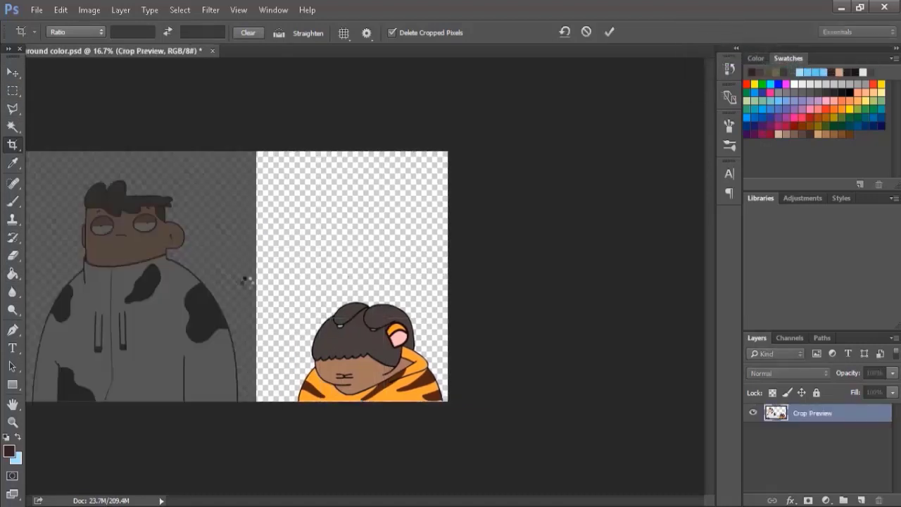
pyautogui.press('Return')
pyautogui.scroll(-5, 799, 443)
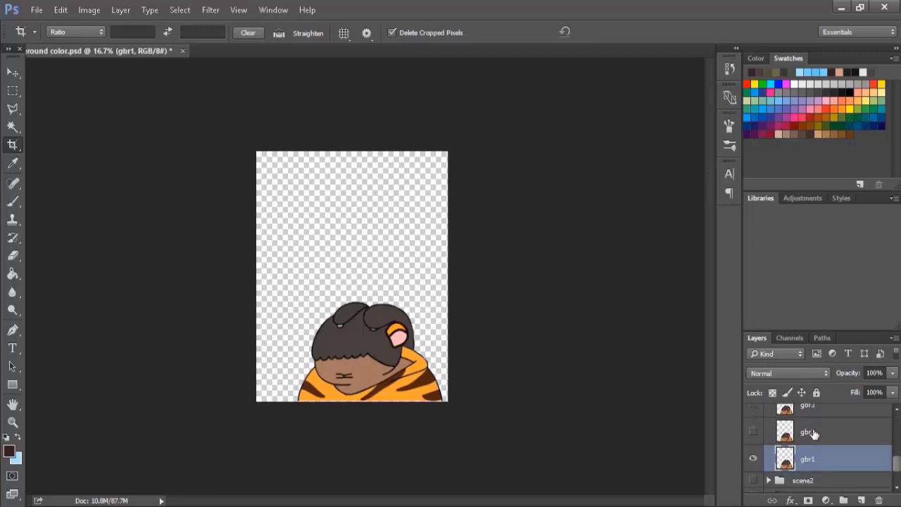
# Export the gbr1 pose of the cropped character as 3 cute 1.png in the shoot 3 folder
pyautogui.click(36, 10)
pyautogui.moveTo(106, 210)
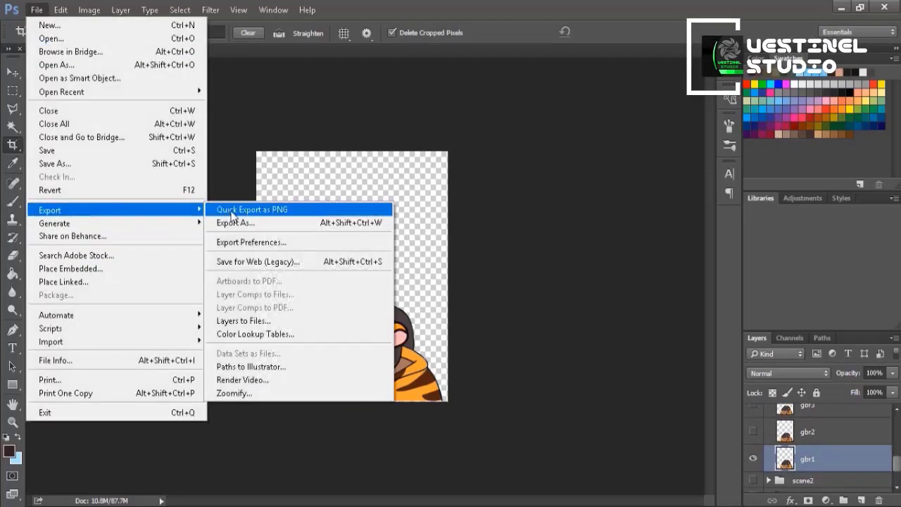
pyautogui.click(240, 210)
pyautogui.click(170, 33)
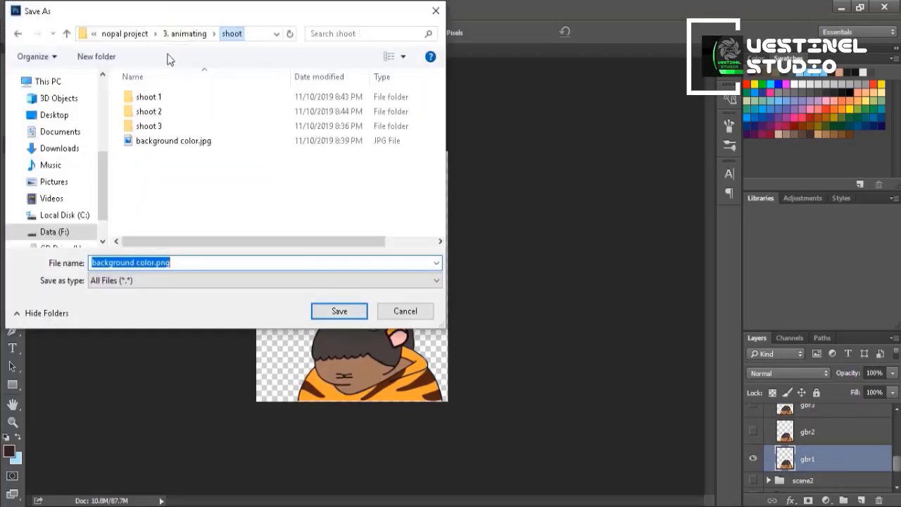
pyautogui.doubleClick(141, 123)
pyautogui.write('3 cute 1')
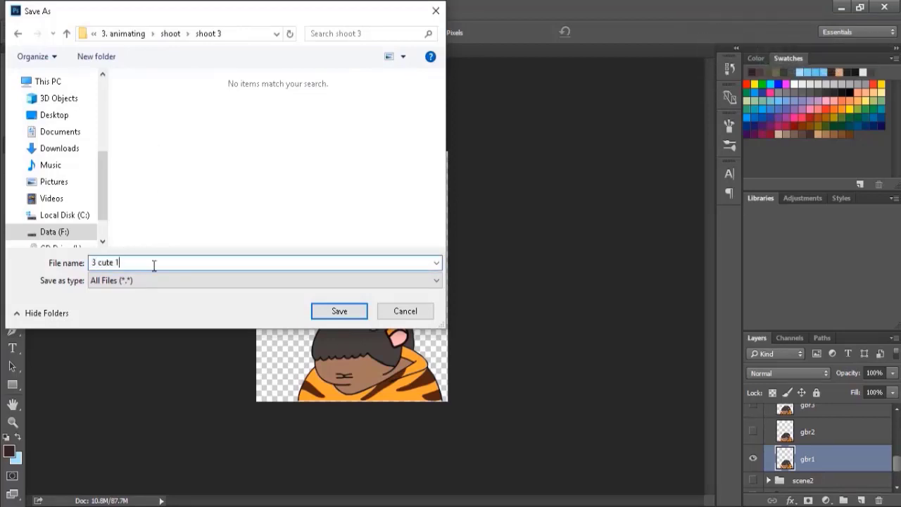
pyautogui.click(338, 312)
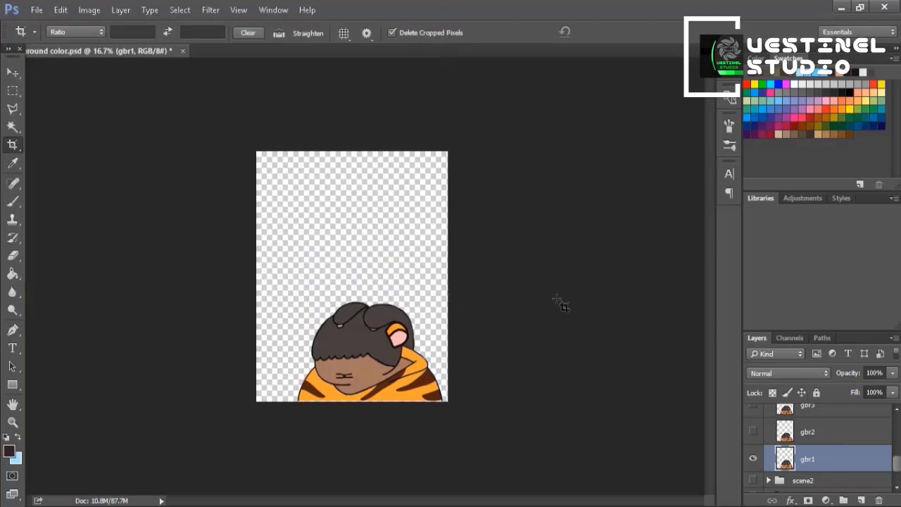
# Switch the visible pose from gbr1 to gbr2 and export it as 3 cute 2.png in the shoot 3 folder
pyautogui.click(753, 458)
pyautogui.click(753, 431)
pyautogui.click(830, 431)
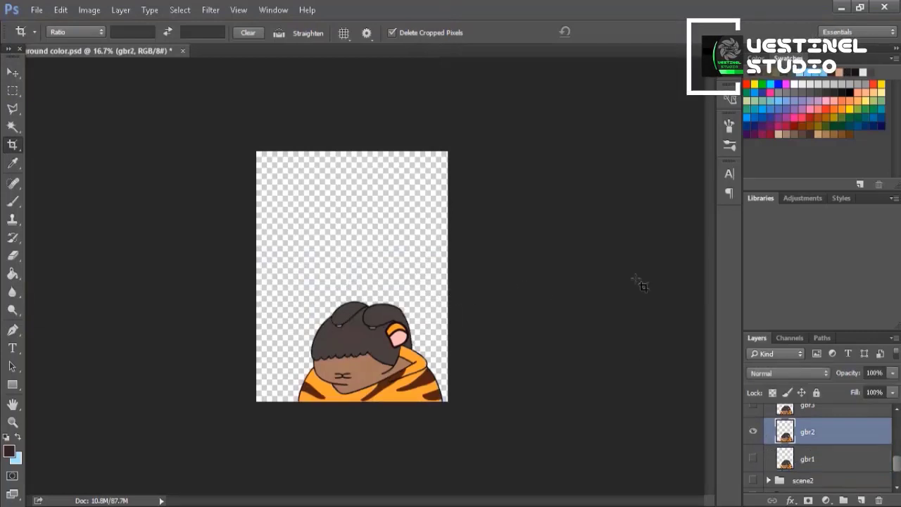
pyautogui.click(35, 10)
pyautogui.moveTo(63, 207)
pyautogui.click(289, 207)
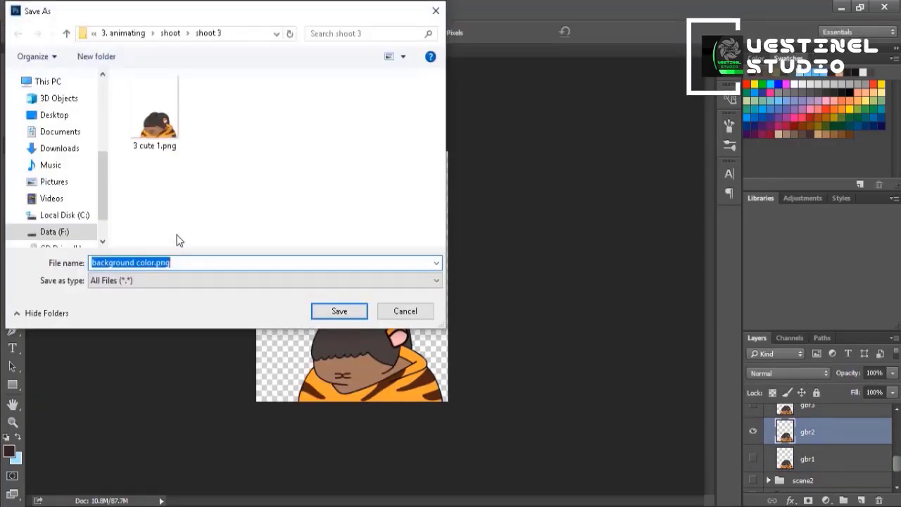
pyautogui.click(155, 116)
pyautogui.click(119, 263)
pyautogui.press('BackSpace')
pyautogui.write('2')
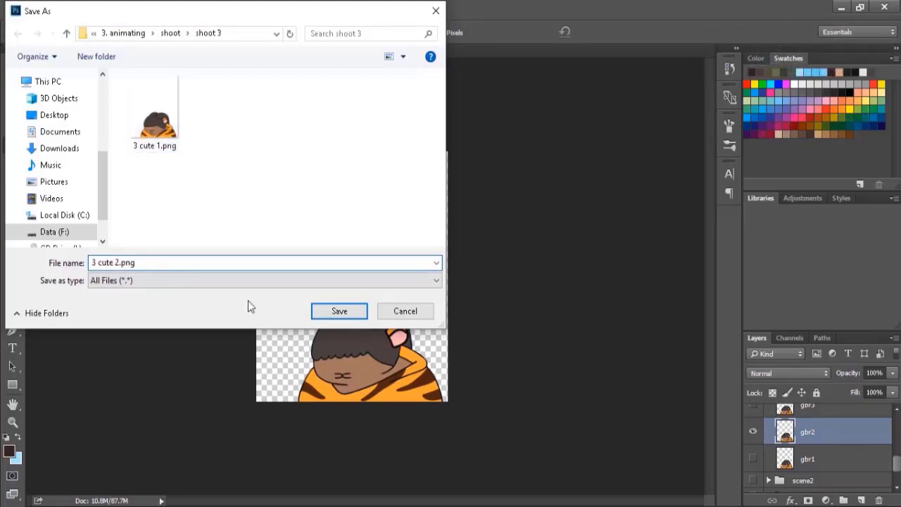
pyautogui.press('Return')
# Switch the visible pose to gbr3 and export it as 3 cute 3.png in the shoot 3 folder
pyautogui.click(752, 432)
pyautogui.click(752, 406)
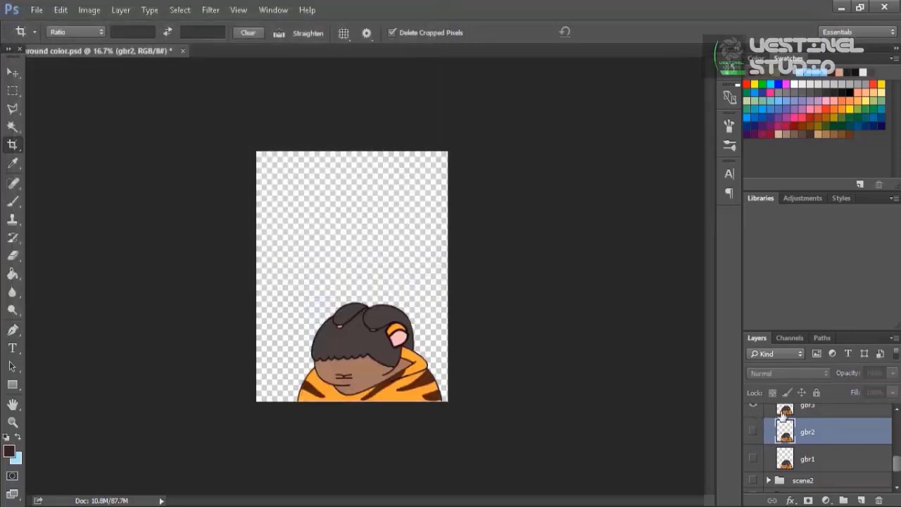
pyautogui.click(807, 406)
pyautogui.click(32, 13)
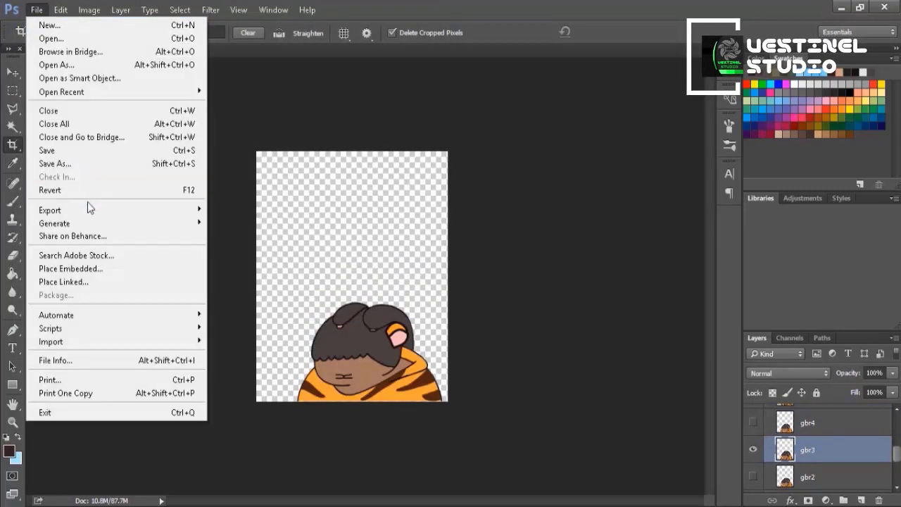
pyautogui.moveTo(89, 203)
pyautogui.click(253, 205)
pyautogui.click(255, 145)
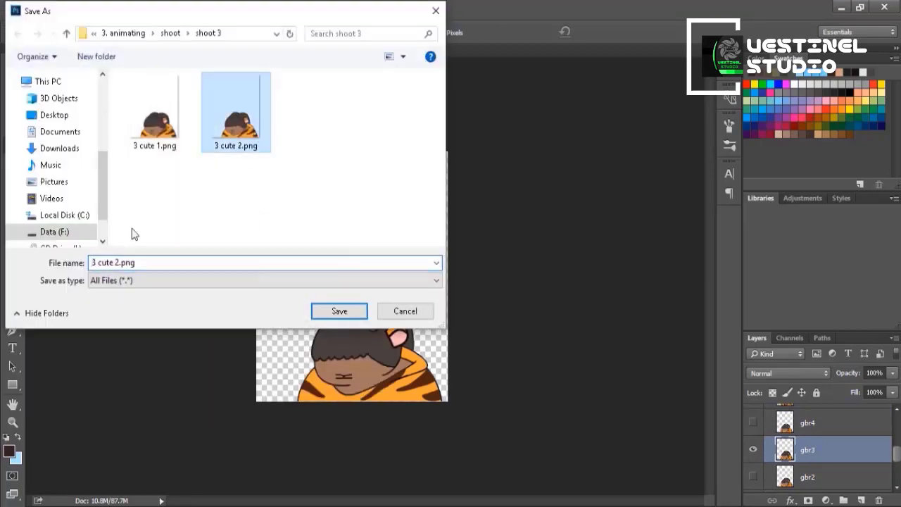
pyautogui.click(116, 261)
pyautogui.press('BackSpace')
pyautogui.write('3')
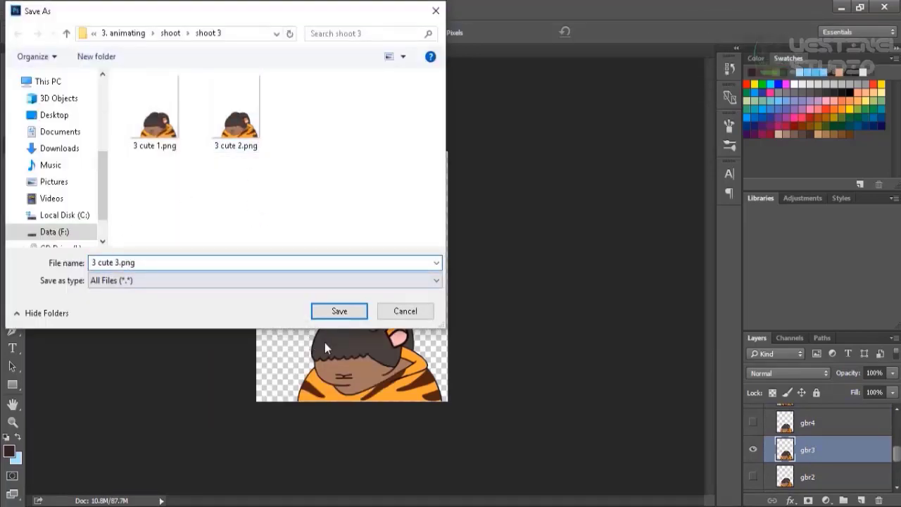
pyautogui.click(339, 313)
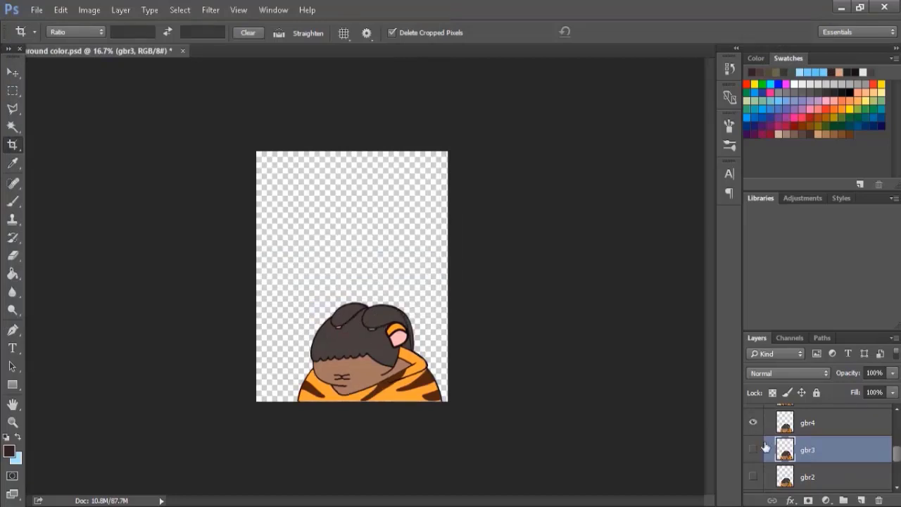
# Switch to the gbr4 pose and export it as 3 cute 4.png in the shoot 3 folder
pyautogui.click(809, 423)
pyautogui.click(37, 10)
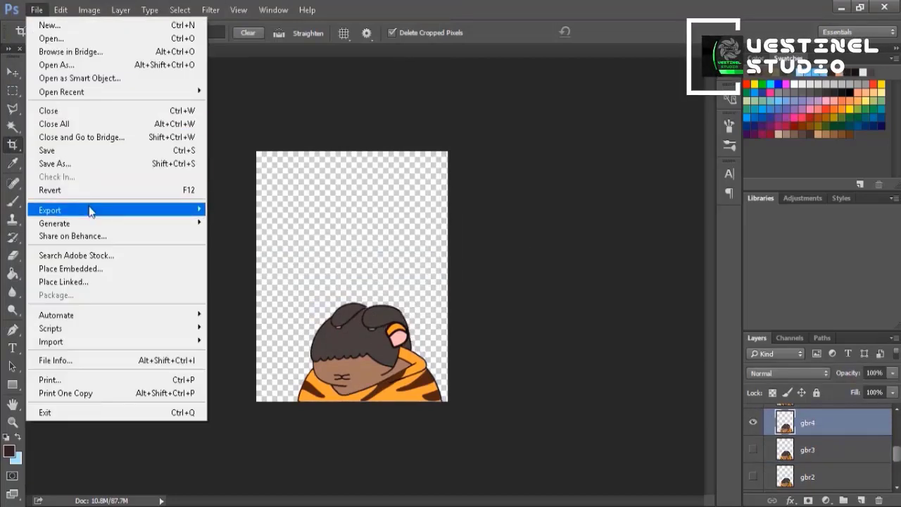
pyautogui.moveTo(89, 209)
pyautogui.click(232, 209)
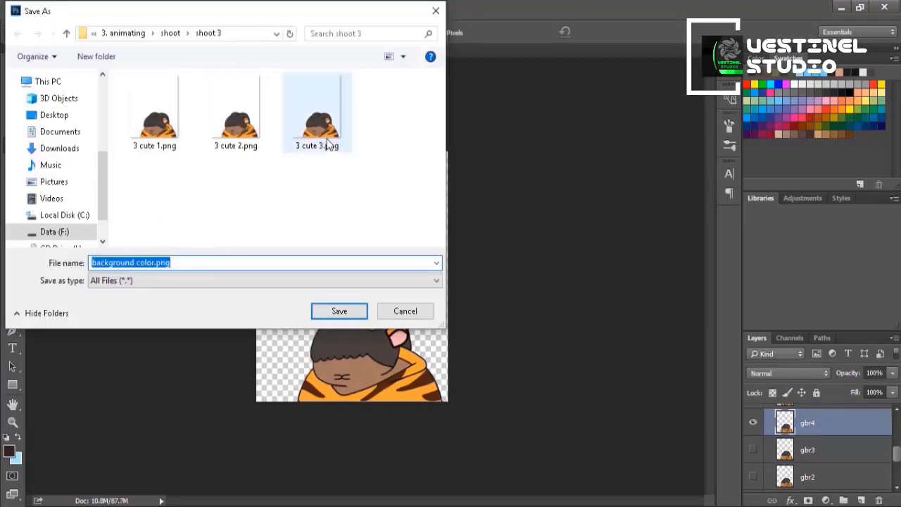
pyautogui.click(328, 144)
pyautogui.write('4')
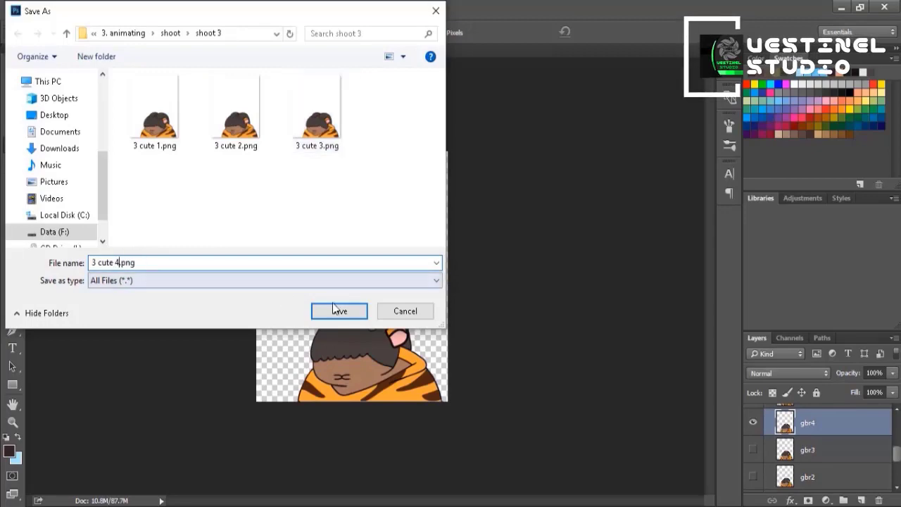
pyautogui.press('Return')
# Switch the visible pose to gbr5 and export it as 3 cute 5.png in the shoot 3 folder
pyautogui.scroll(1, 798, 458)
pyautogui.click(752, 454)
pyautogui.click(753, 427)
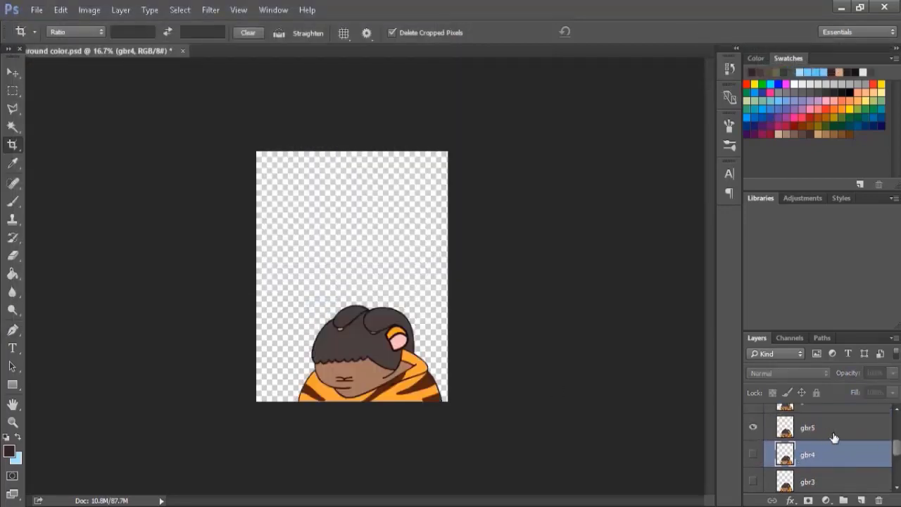
pyautogui.click(807, 427)
pyautogui.click(36, 10)
pyautogui.moveTo(101, 210)
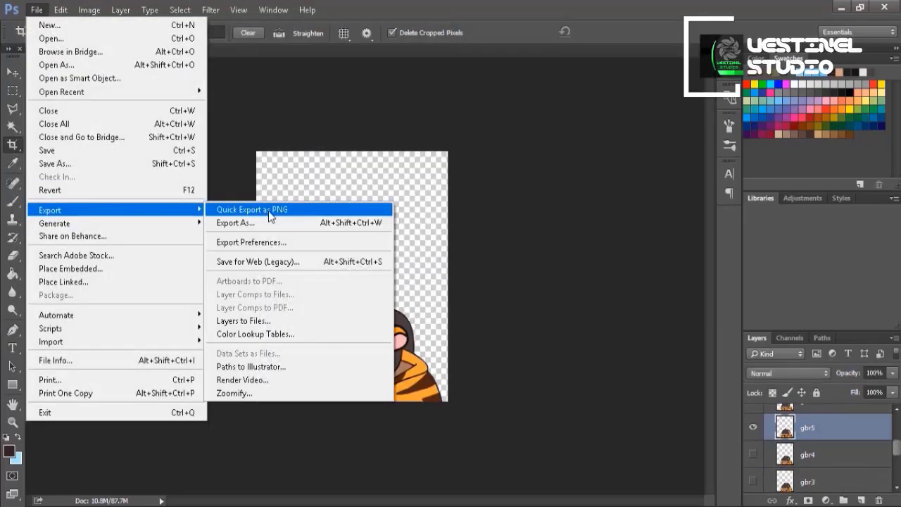
pyautogui.click(258, 209)
pyautogui.click(398, 116)
pyautogui.click(116, 262)
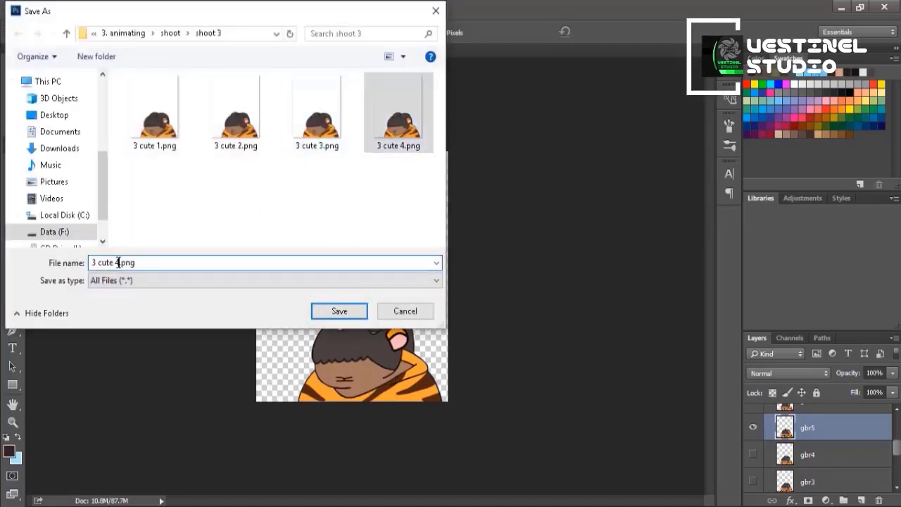
pyautogui.write('5')
pyautogui.click(335, 312)
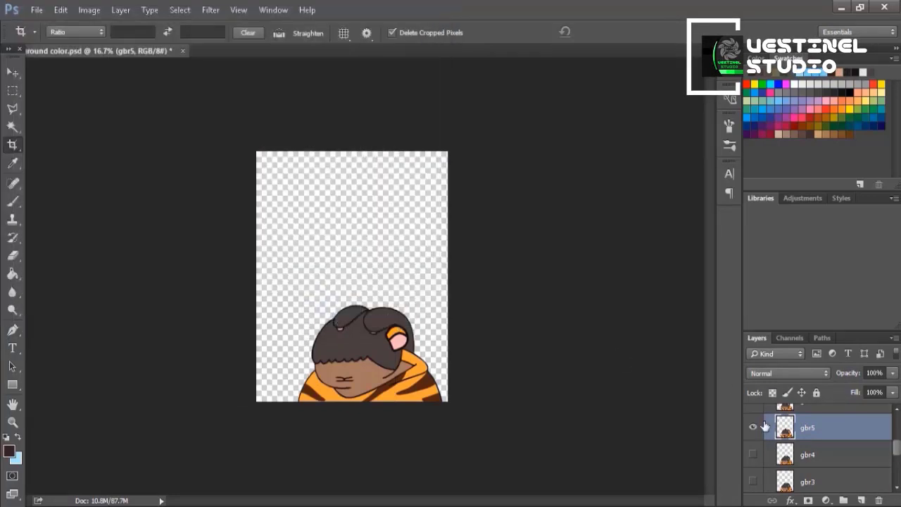
# Switch the visible pose to gbr6 and export it as 3 cute 6.png in the shoot 3 folder
pyautogui.scroll(2, 765, 427)
pyautogui.click(752, 475)
pyautogui.click(753, 448)
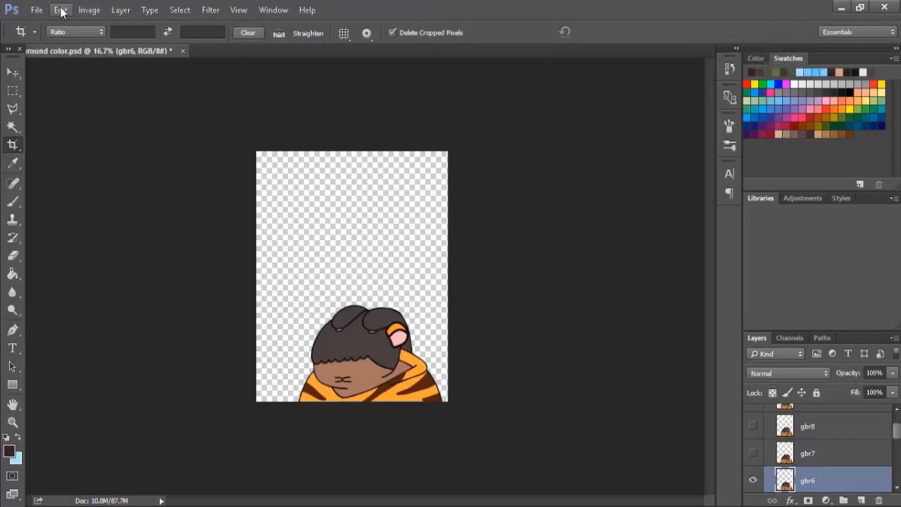
pyautogui.click(37, 9)
pyautogui.moveTo(120, 212)
pyautogui.click(256, 209)
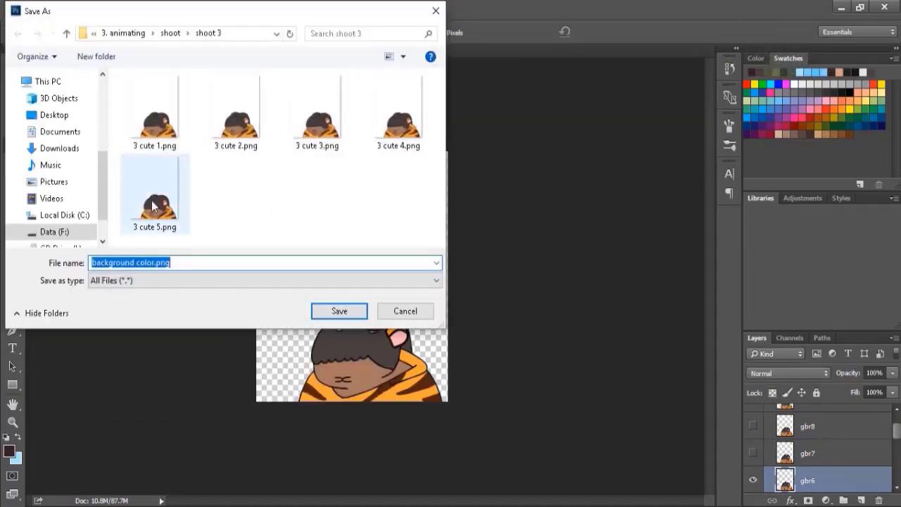
pyautogui.click(154, 193)
pyautogui.doubleClick(116, 261)
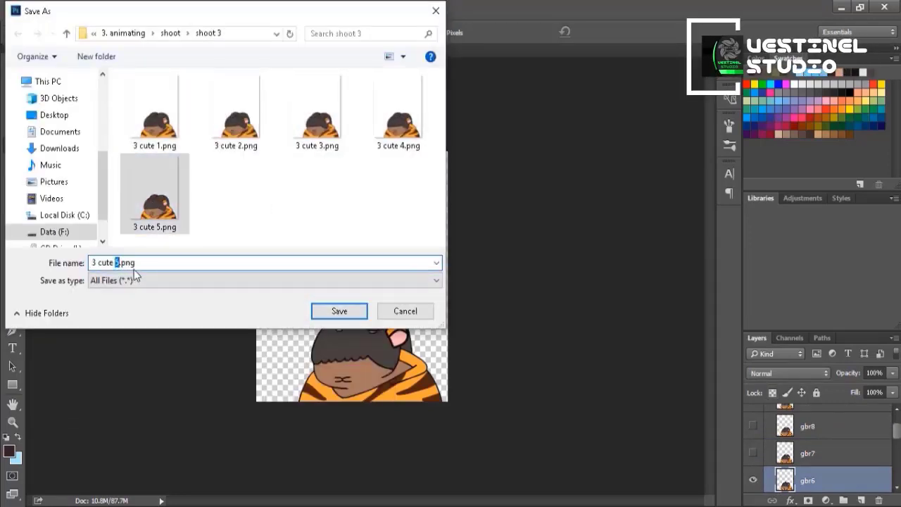
pyautogui.write('6')
pyautogui.click(328, 311)
# Switch the visible pose to gbr7 and export it as 3 cute 7.png in the shoot 3 folder
pyautogui.click(753, 480)
pyautogui.click(753, 453)
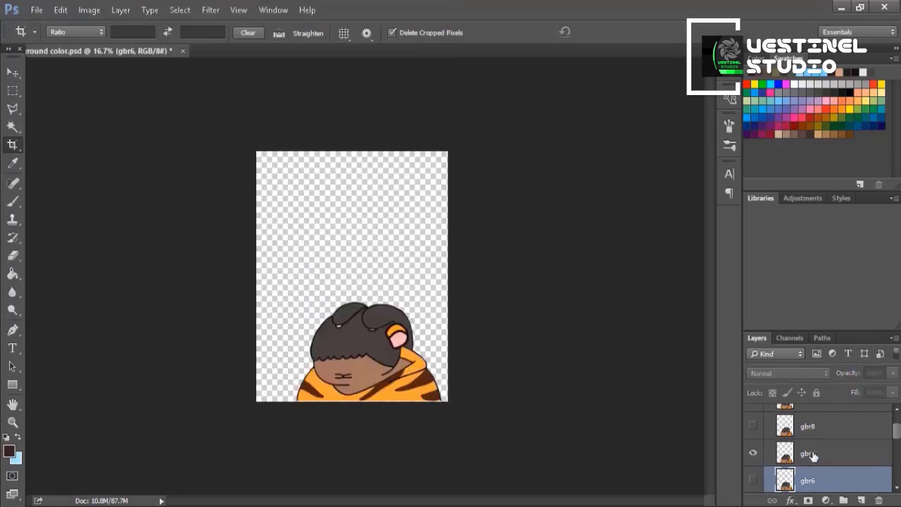
pyautogui.click(830, 453)
pyautogui.click(37, 10)
pyautogui.moveTo(121, 213)
pyautogui.click(232, 209)
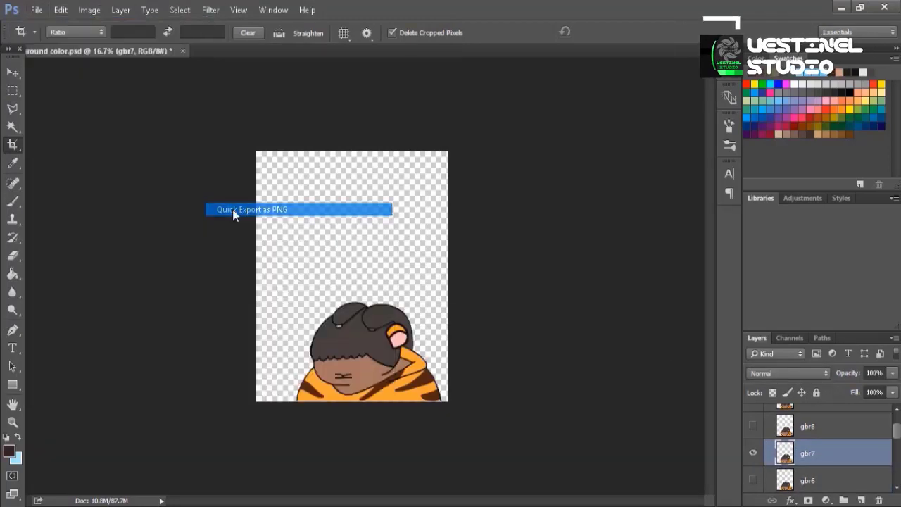
pyautogui.click(148, 262)
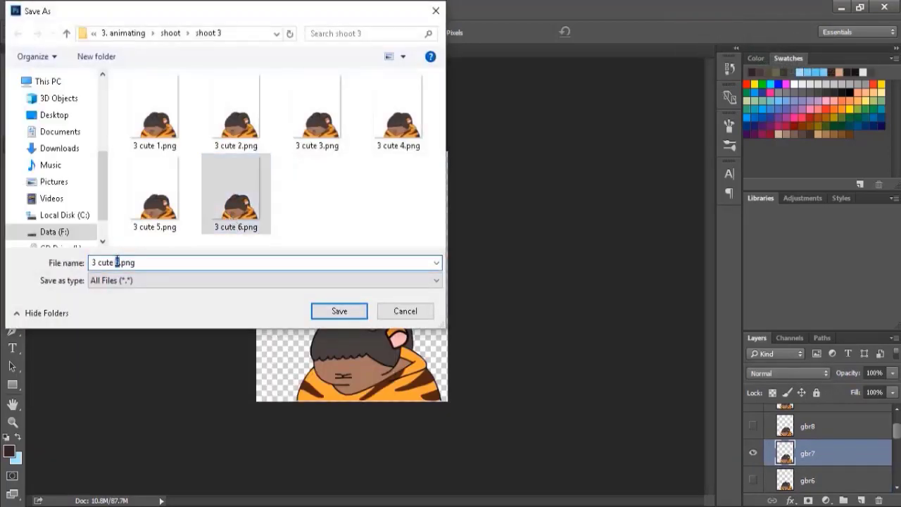
pyautogui.write('7')
pyautogui.click(339, 311)
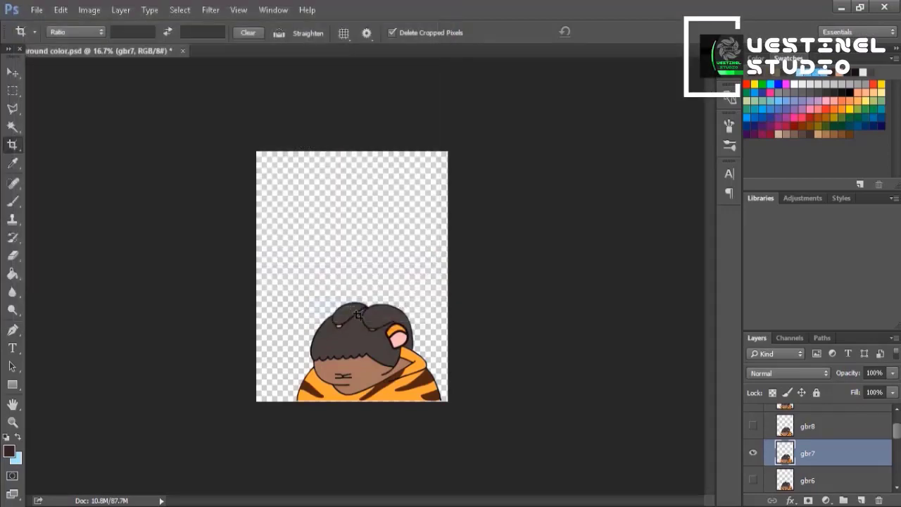
# Switch the visible pose to gbr8 and export it as 3 cute 8.png in the shoot 3 folder
pyautogui.click(753, 453)
pyautogui.click(753, 426)
pyautogui.click(802, 426)
pyautogui.scroll(1, 788, 434)
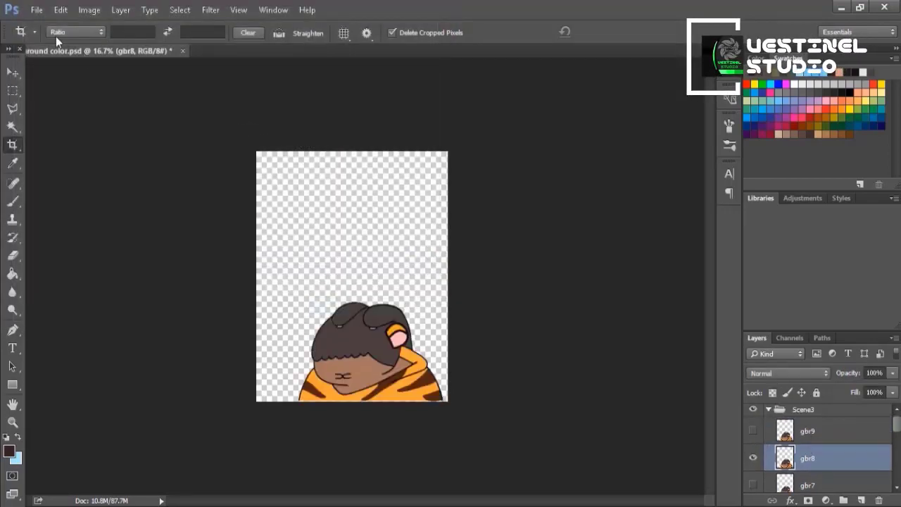
pyautogui.click(37, 9)
pyautogui.moveTo(121, 208)
pyautogui.click(261, 208)
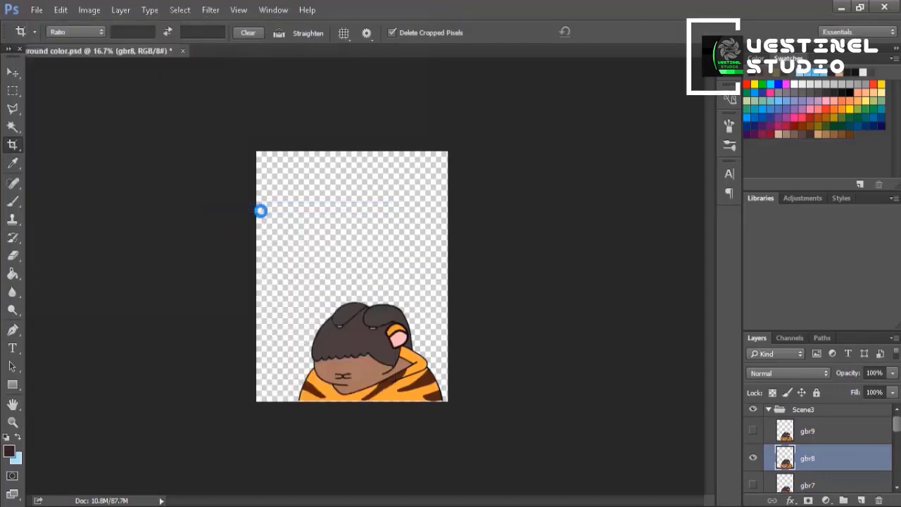
pyautogui.click(317, 193)
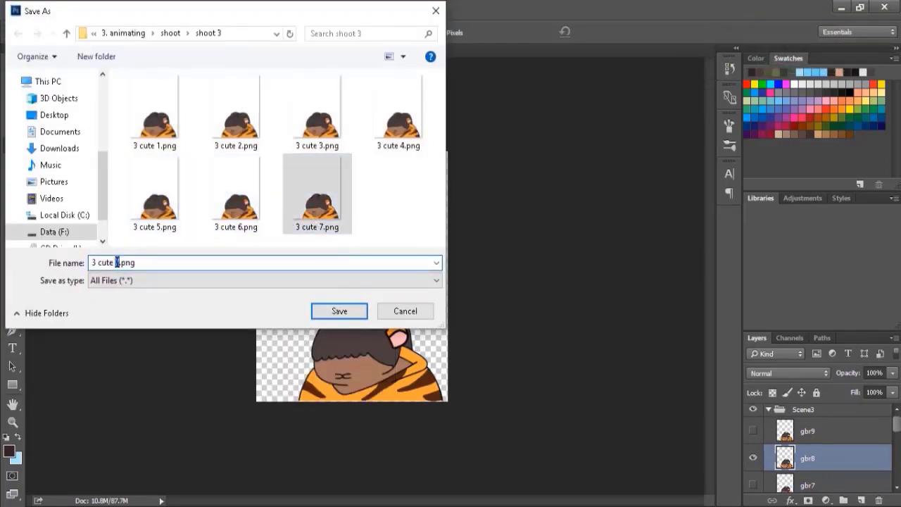
pyautogui.write('8')
pyautogui.click(339, 311)
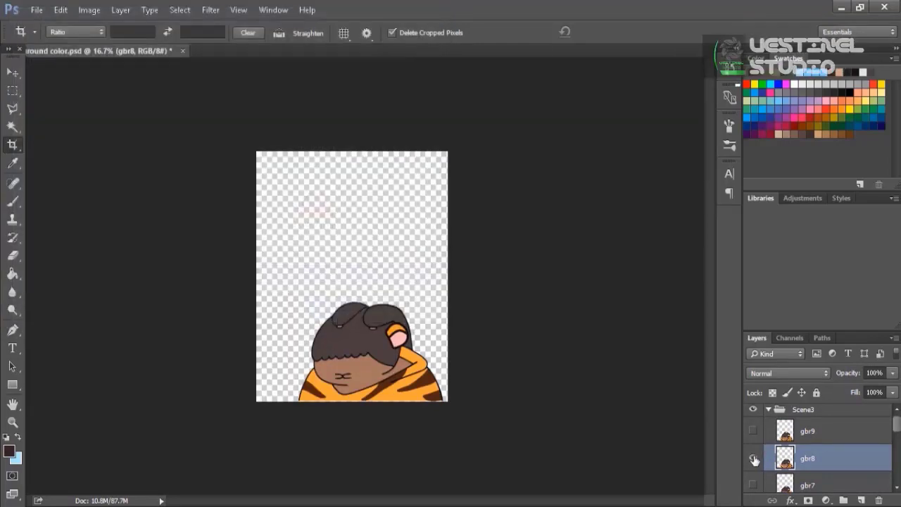
# Switch the visible pose to gbr9 and export it as 3 cute 9.png in the shoot 3 folder
pyautogui.click(753, 459)
pyautogui.click(753, 430)
pyautogui.click(830, 431)
pyautogui.click(36, 10)
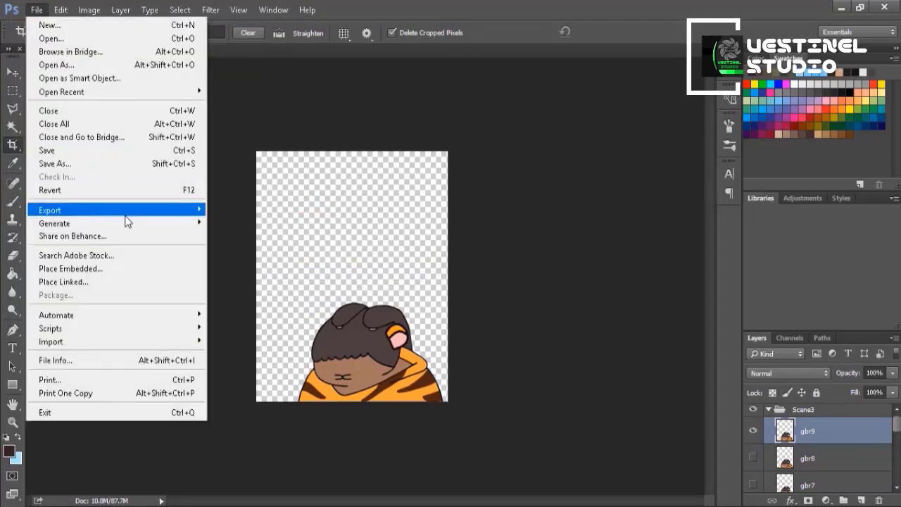
pyautogui.moveTo(120, 207)
pyautogui.click(246, 207)
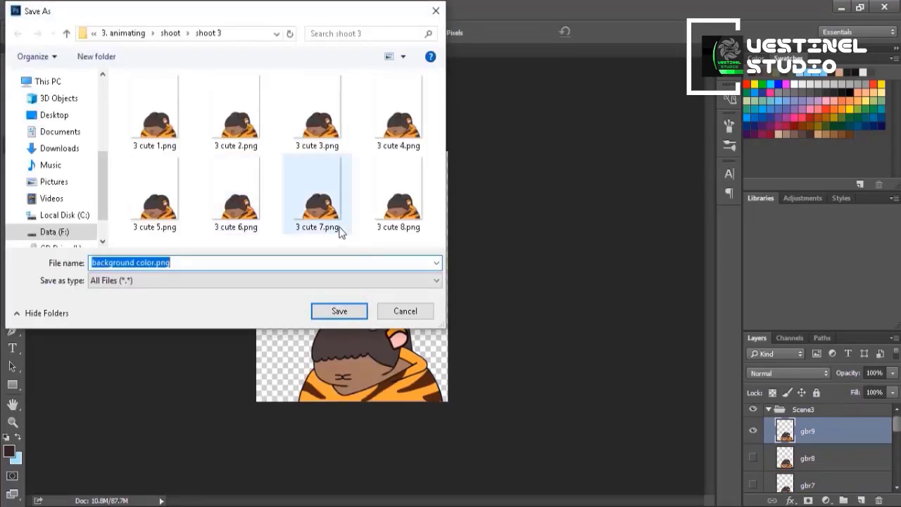
pyautogui.click(398, 201)
pyautogui.click(118, 260)
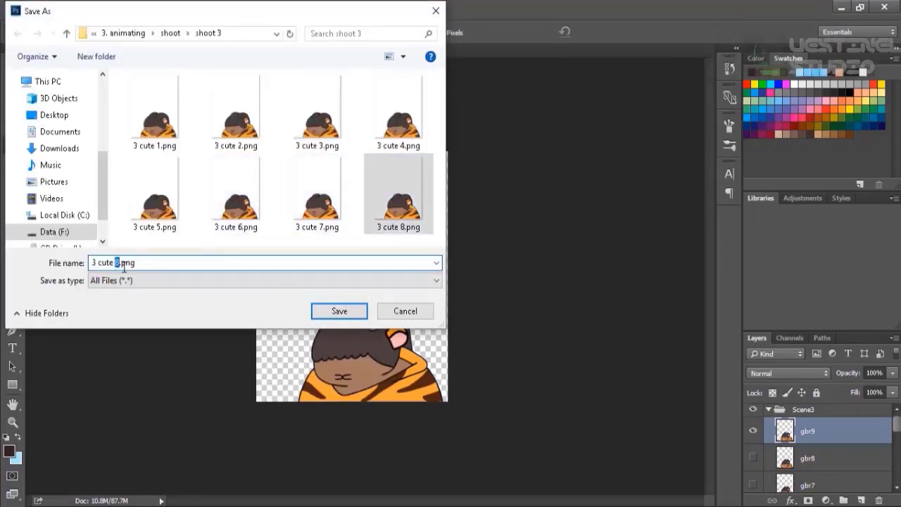
pyautogui.write('9')
pyautogui.click(343, 314)
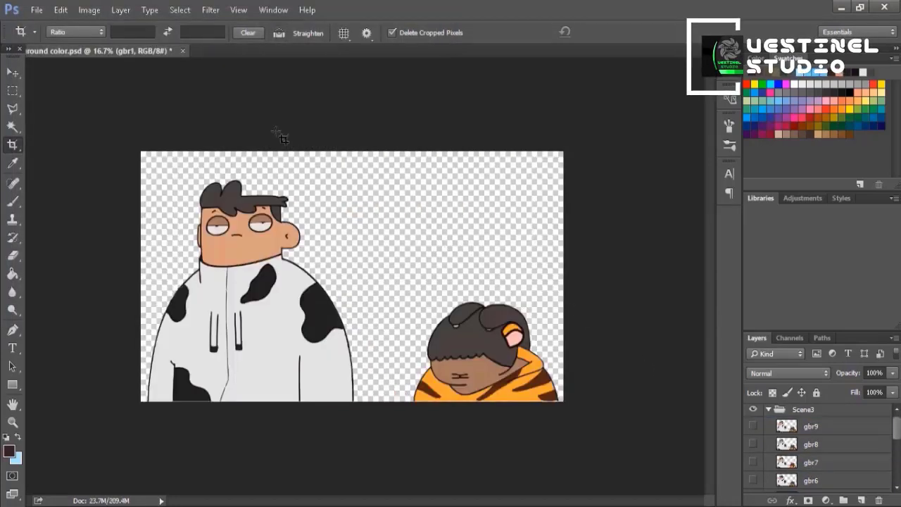
# Crop the canvas to the character in the cow-patterned jacket, cutting away the tiger-hooded character
pyautogui.click(150, 185)
pyautogui.moveTo(563, 277); pyautogui.dragTo(465, 277)
pyautogui.click(610, 32)
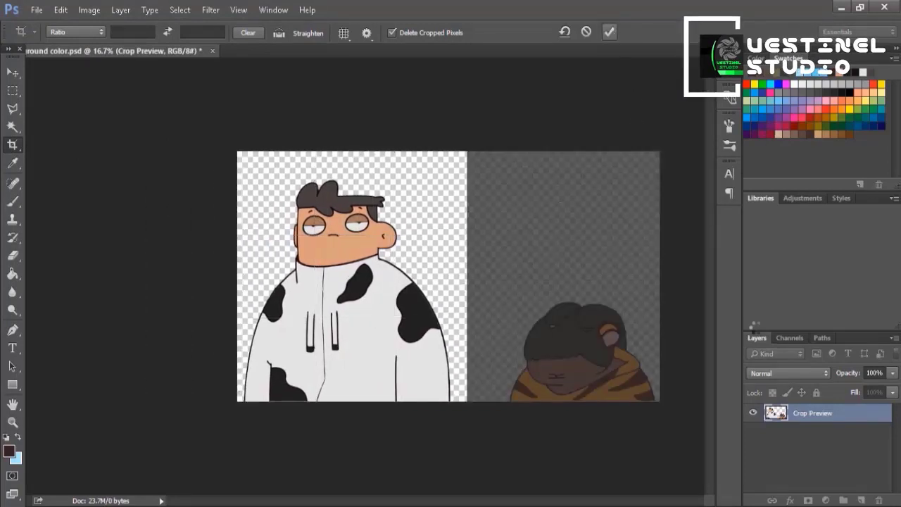
# Export the cow-jacket character's gbr1 pose as 3 nopal 1.png in the shoot 3 folder
pyautogui.scroll(-3, 839, 460)
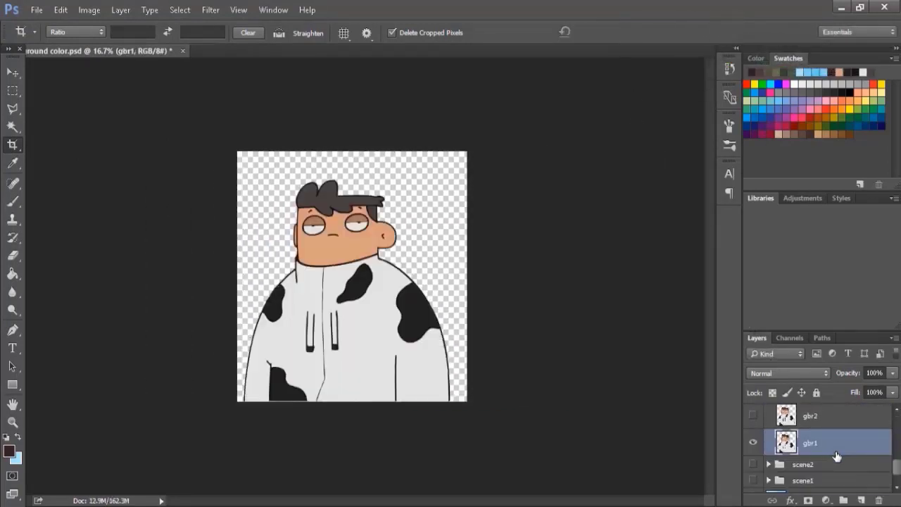
pyautogui.click(36, 10)
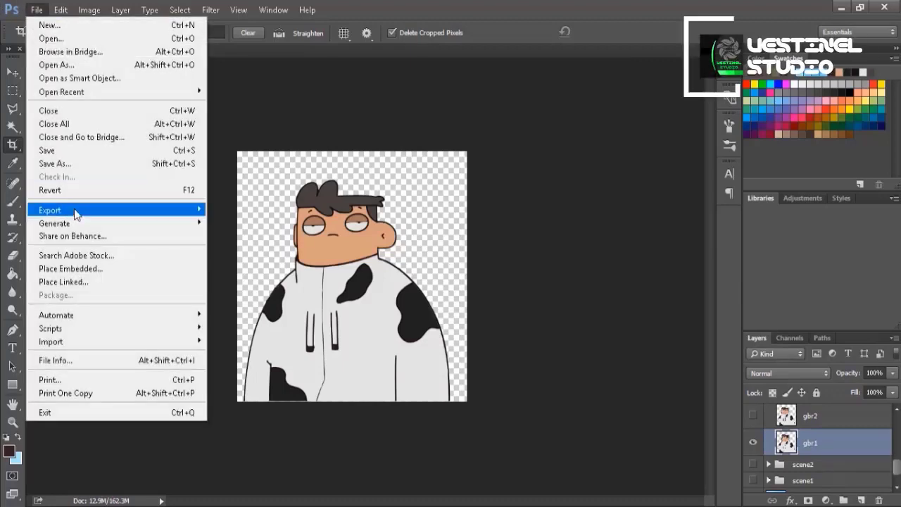
pyautogui.moveTo(77, 206)
pyautogui.click(250, 210)
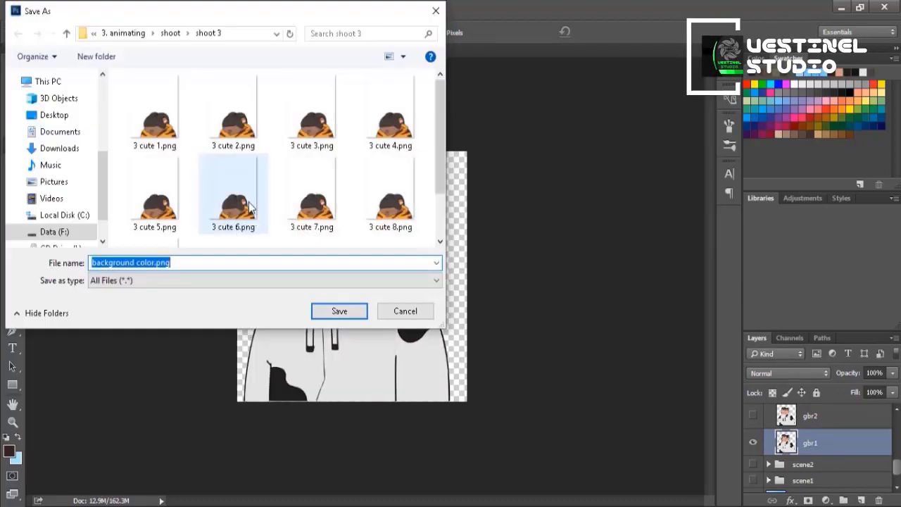
pyautogui.click(144, 134)
pyautogui.click(112, 265)
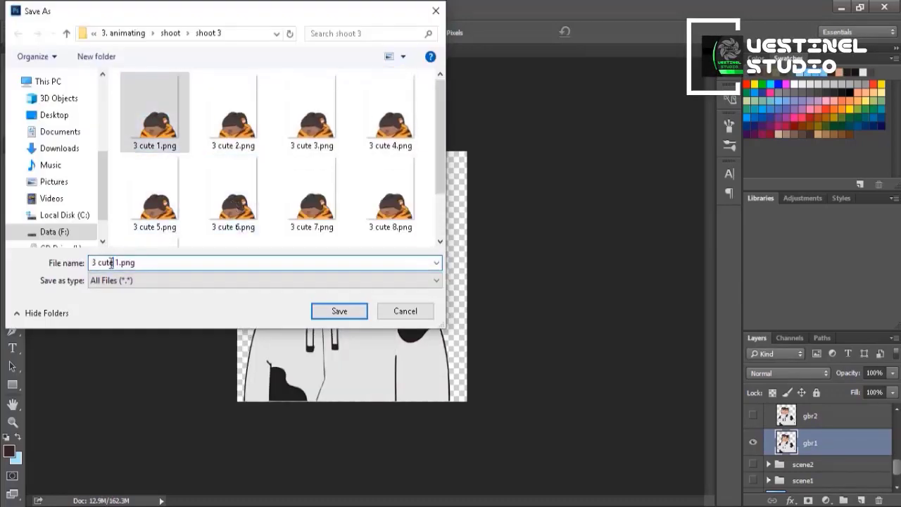
pyautogui.write('nopal')
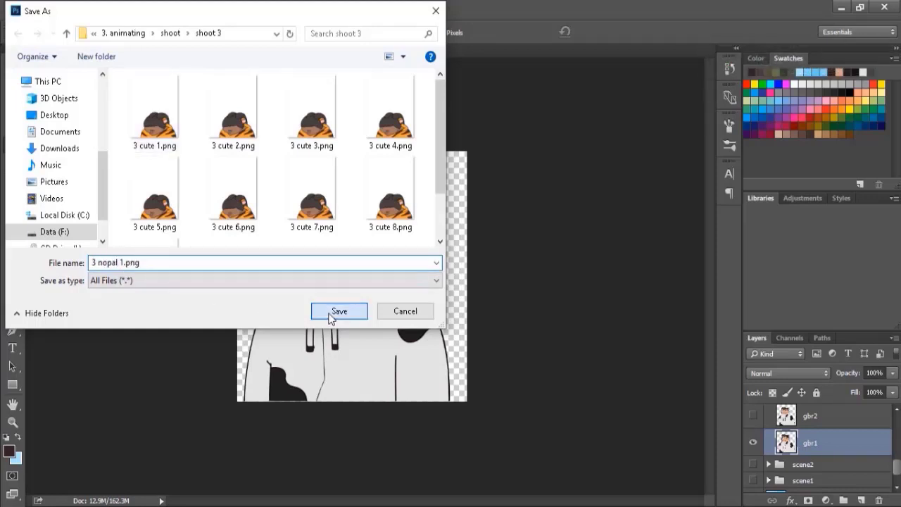
pyautogui.click(332, 310)
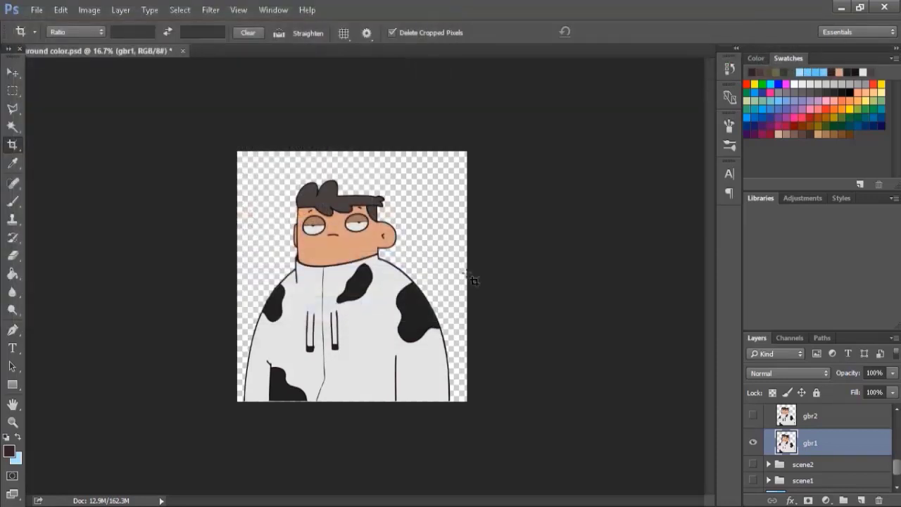
# Switch the visible pose to gbr2 and export it as 3 nopal 2.png in the shoot 3 folder
pyautogui.click(752, 441)
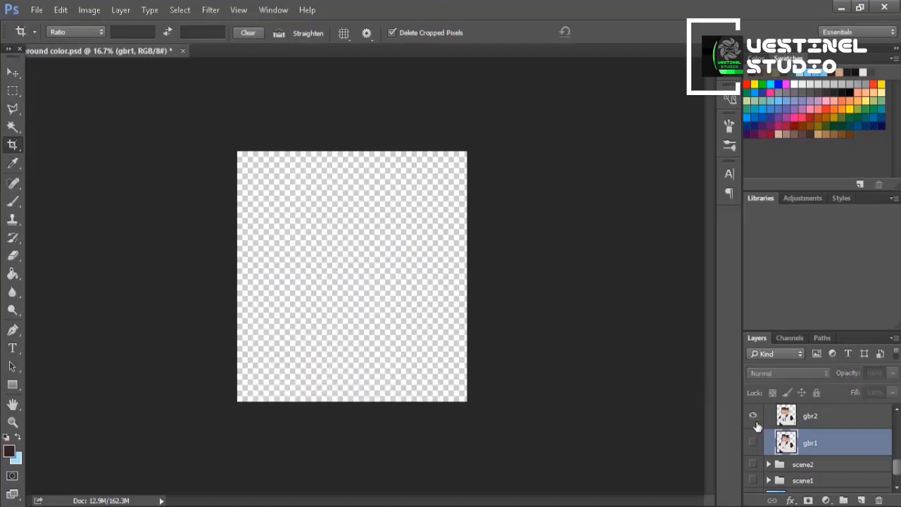
pyautogui.click(752, 416)
pyautogui.click(809, 417)
pyautogui.click(36, 10)
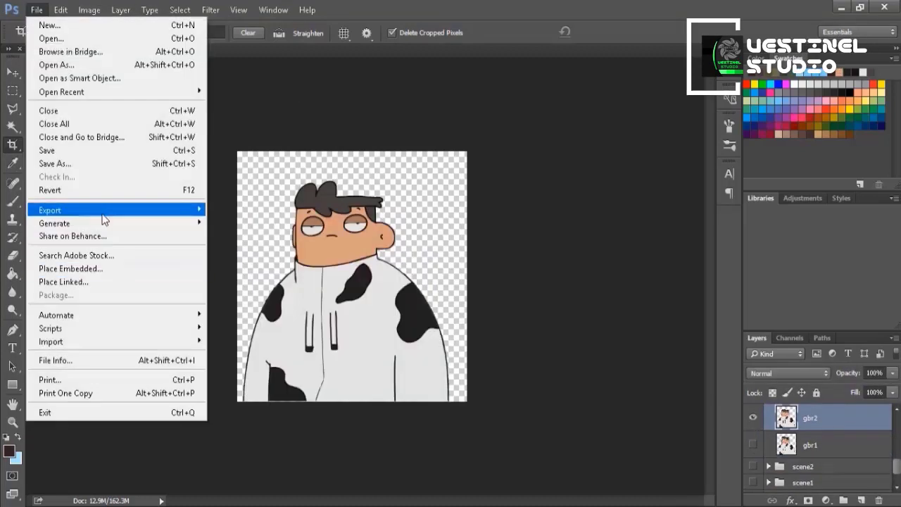
pyautogui.moveTo(176, 207)
pyautogui.click(321, 195)
pyautogui.scroll(-1, 211, 211)
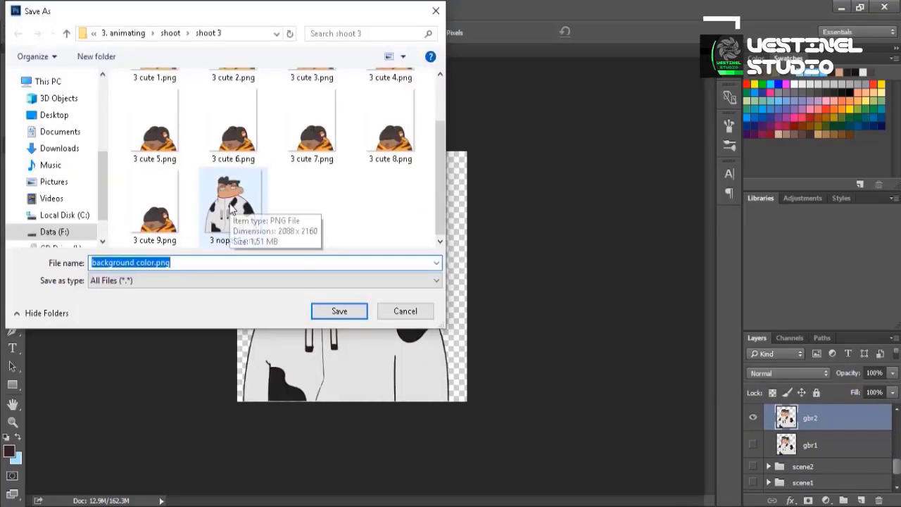
pyautogui.click(232, 204)
pyautogui.click(121, 262)
pyautogui.write('2')
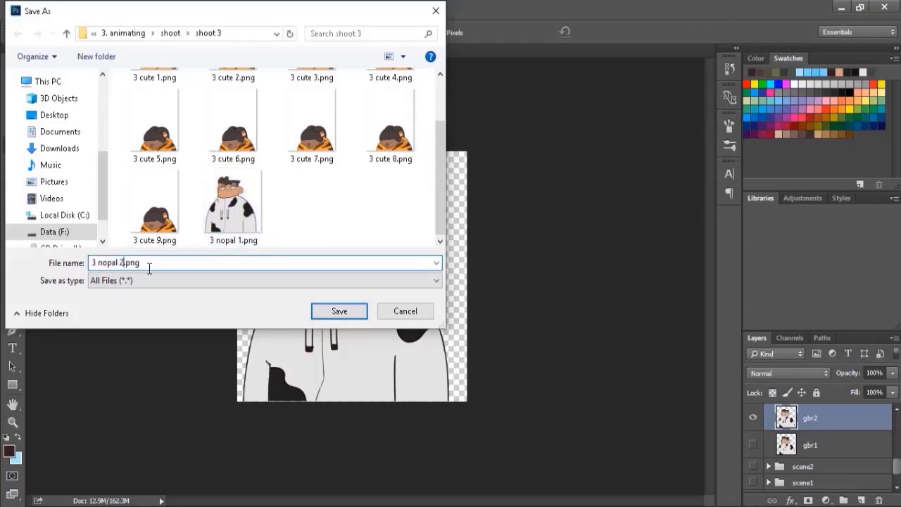
pyautogui.click(340, 311)
# Switch the visible pose to gbr3 and export it as 3 nopal 3.png in the shoot 3 folder
pyautogui.scroll(1, 816, 443)
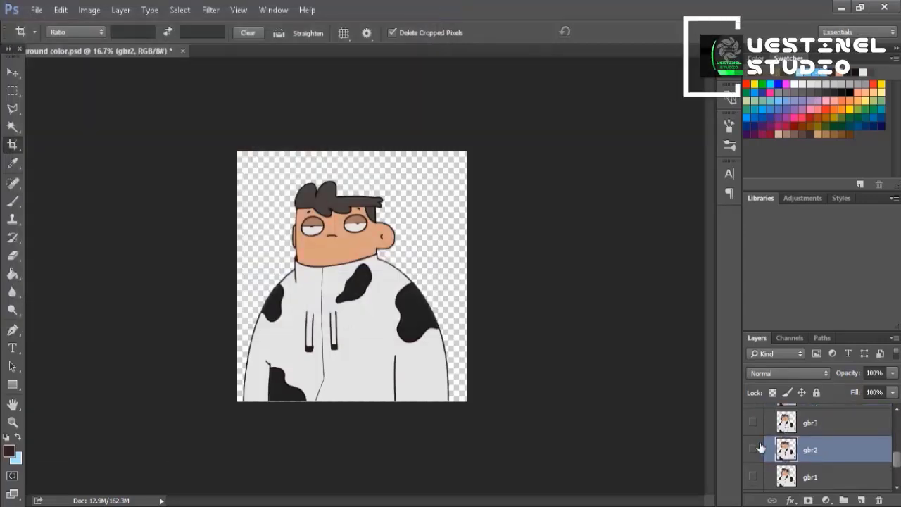
pyautogui.click(752, 449)
pyautogui.click(752, 423)
pyautogui.click(821, 423)
pyautogui.click(35, 10)
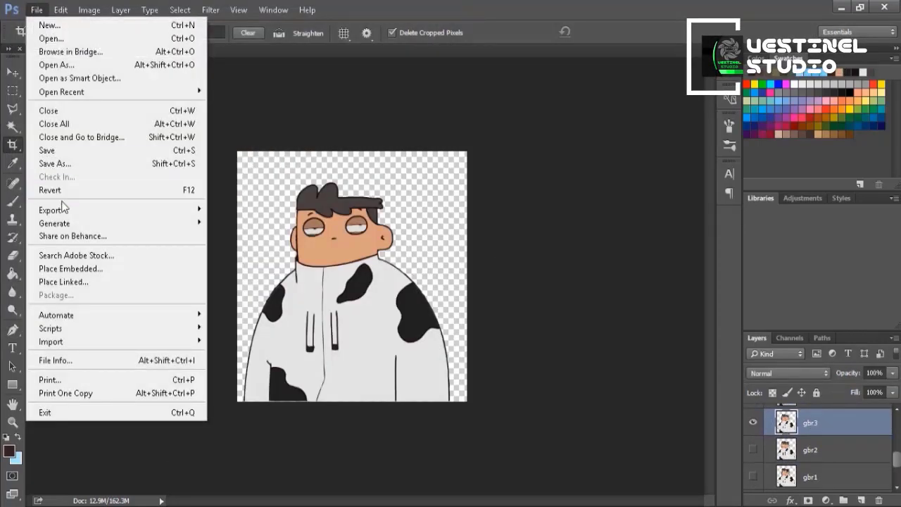
pyautogui.moveTo(63, 205)
pyautogui.click(223, 205)
pyautogui.scroll(-2, 223, 200)
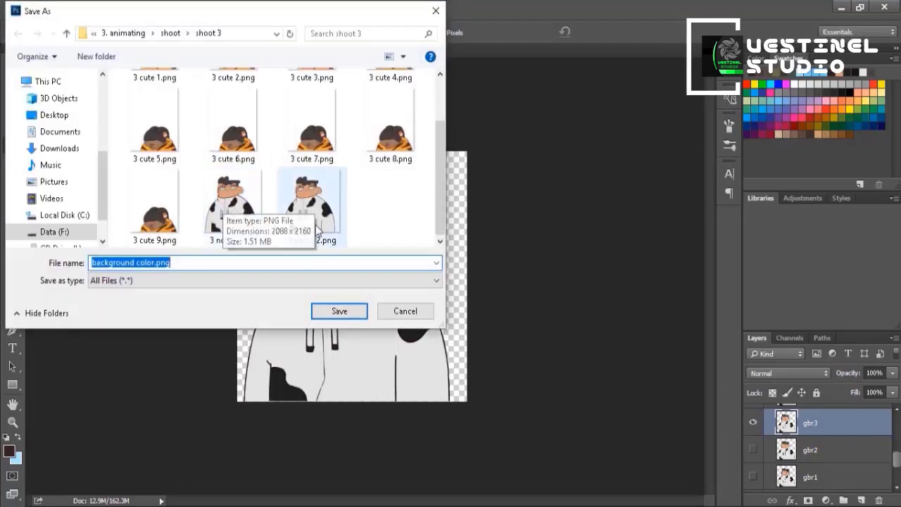
pyautogui.click(313, 211)
pyautogui.doubleClick(121, 263)
pyautogui.write('3 nopal 3')
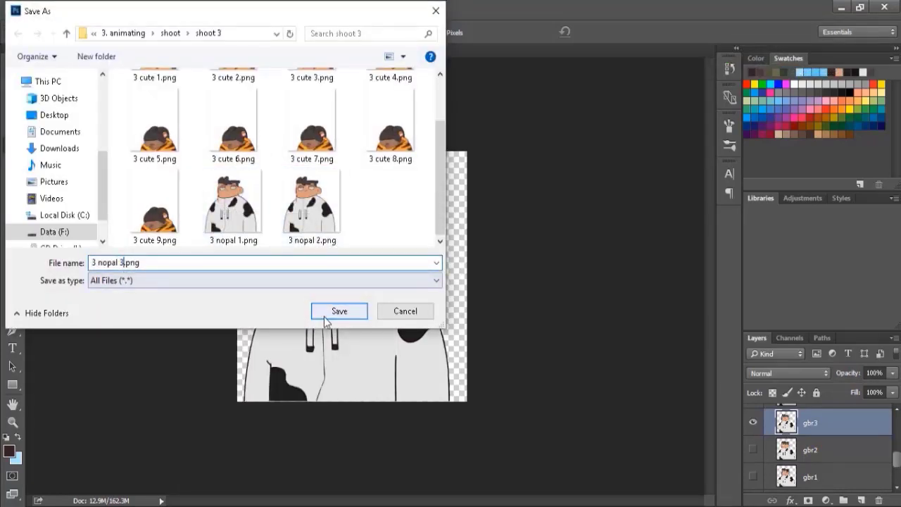
pyautogui.click(333, 311)
# Switch the visible pose to gbr4 and export it as 3 nopal 4.png in the shoot 3 folder
pyautogui.scroll(1, 824, 453)
pyautogui.click(753, 453)
pyautogui.click(752, 427)
pyautogui.click(809, 427)
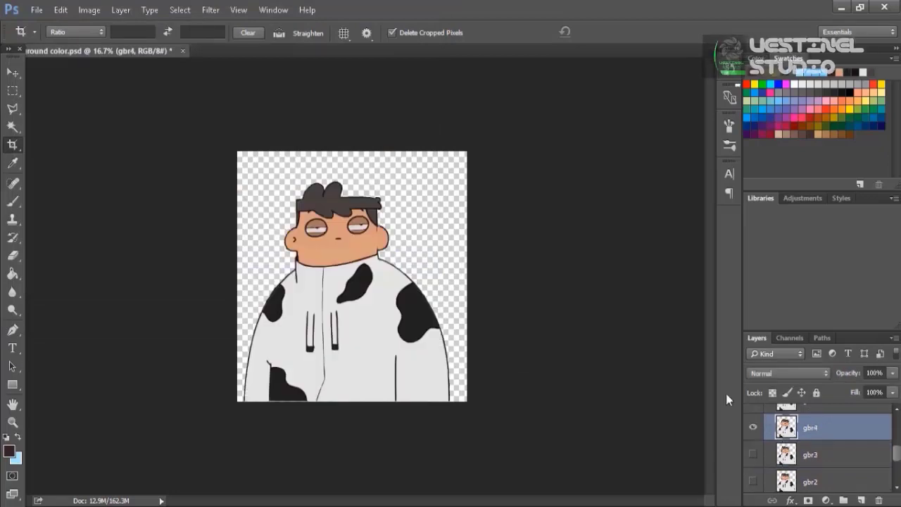
pyautogui.click(35, 10)
pyautogui.moveTo(92, 211)
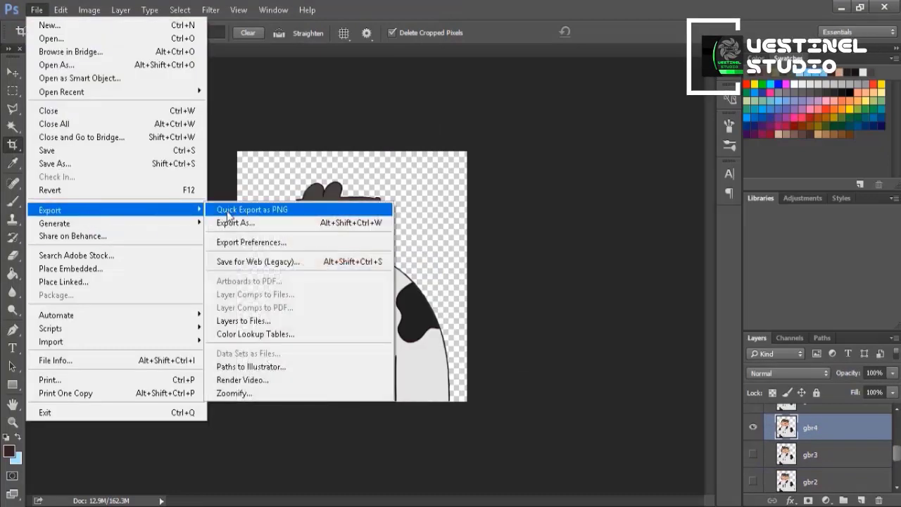
pyautogui.click(228, 210)
pyautogui.scroll(-1, 373, 229)
pyautogui.click(373, 229)
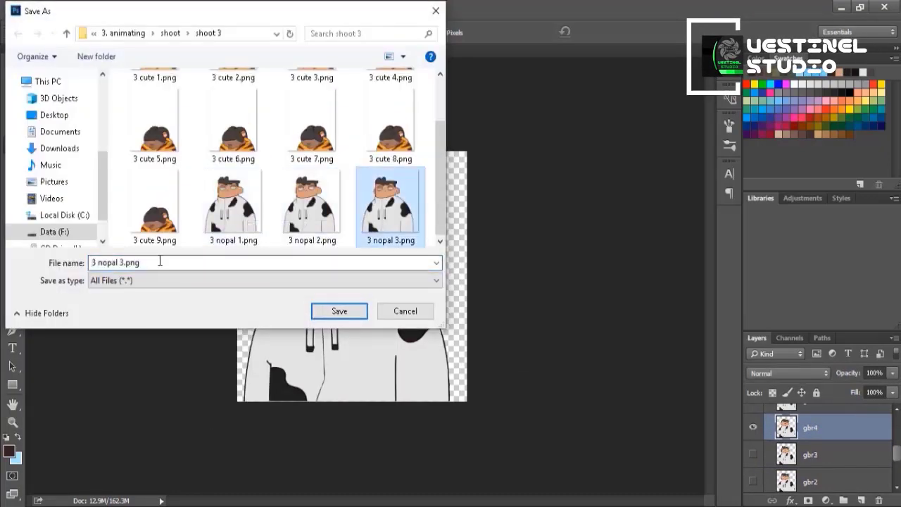
pyautogui.click(120, 262)
pyautogui.press('BackSpace')
pyautogui.write('4')
pyautogui.click(336, 311)
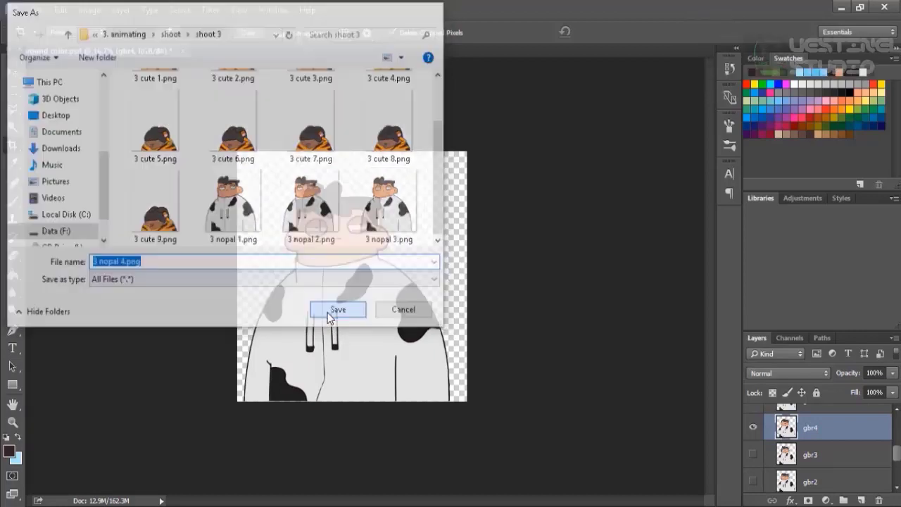
# Switch the visible pose to gbr5 and export it as 3 nopal 5.png in the shoot 3 folder
pyautogui.scroll(1, 760, 443)
pyautogui.click(752, 430)
pyautogui.click(753, 458)
pyautogui.click(809, 431)
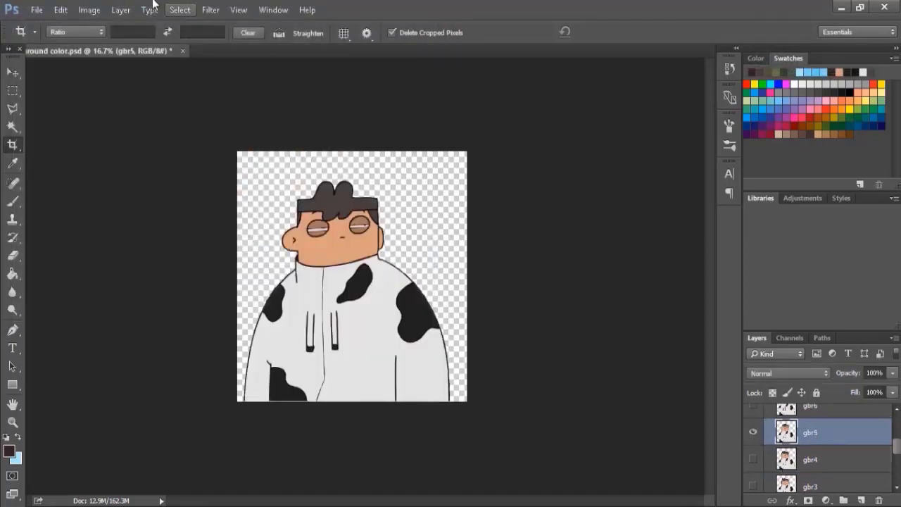
pyautogui.click(36, 10)
pyautogui.moveTo(113, 210)
pyautogui.click(264, 222)
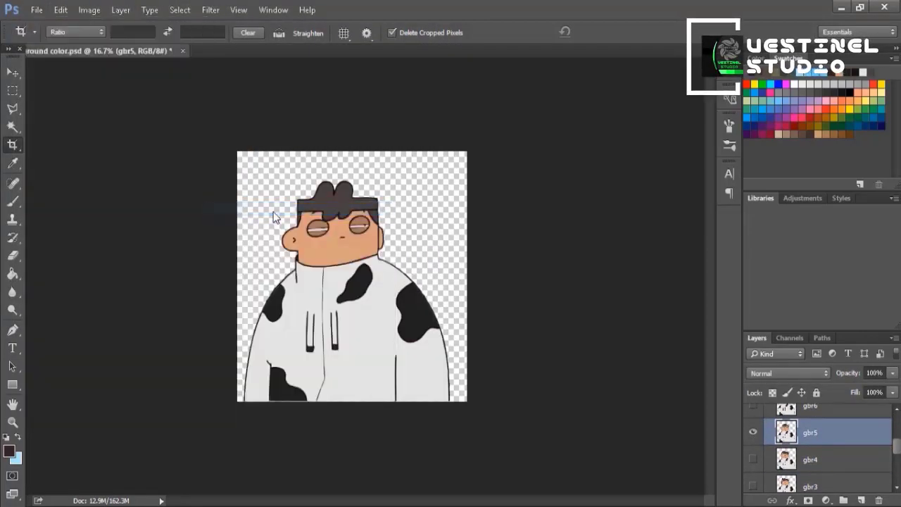
pyautogui.scroll(-3, 266, 214)
pyautogui.click(165, 220)
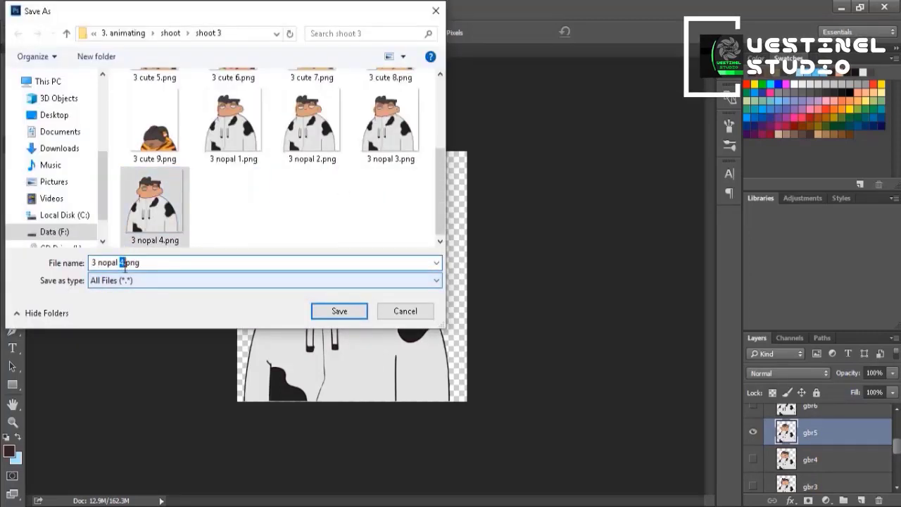
pyautogui.write('5')
pyautogui.click(339, 310)
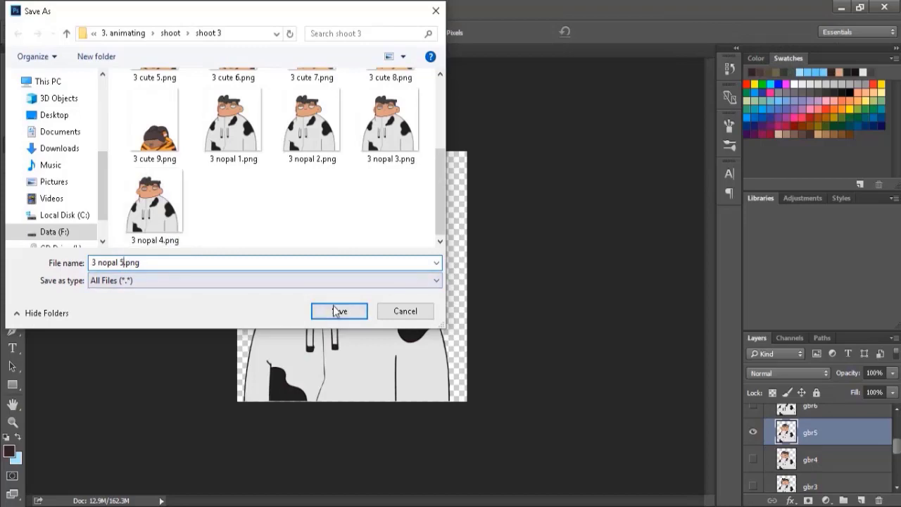
# Switch the visible pose to gbr6 and export it as 3 nopal 6.png in the shoot 3 folder
pyautogui.scroll(1, 809, 443)
pyautogui.click(753, 446)
pyautogui.click(753, 421)
pyautogui.scroll(2, 833, 416)
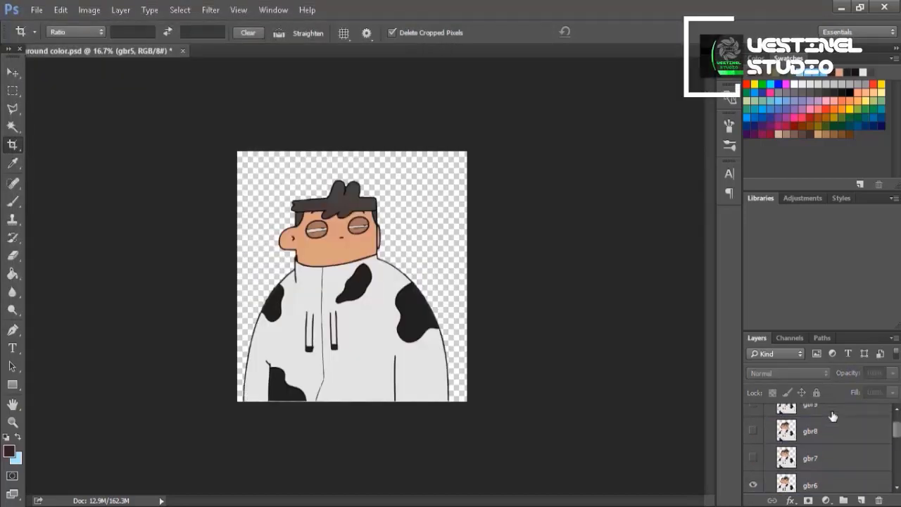
pyautogui.click(36, 10)
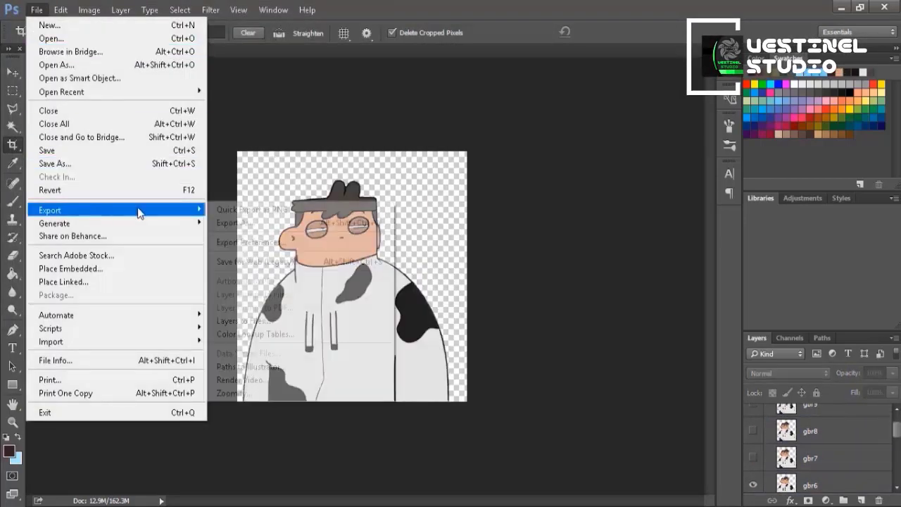
pyautogui.moveTo(135, 209)
pyautogui.click(255, 209)
pyautogui.scroll(-3, 270, 211)
pyautogui.click(232, 204)
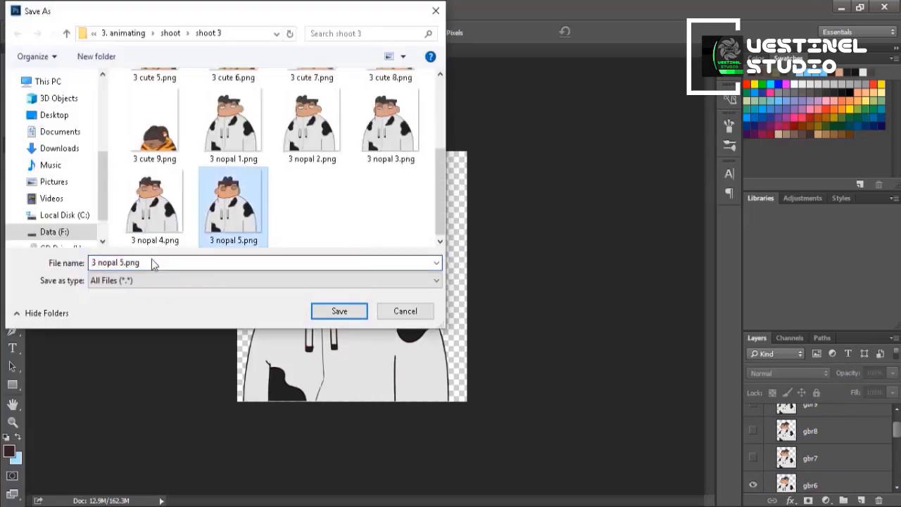
pyautogui.click(124, 262)
pyautogui.hotkey('shift', 'Left')
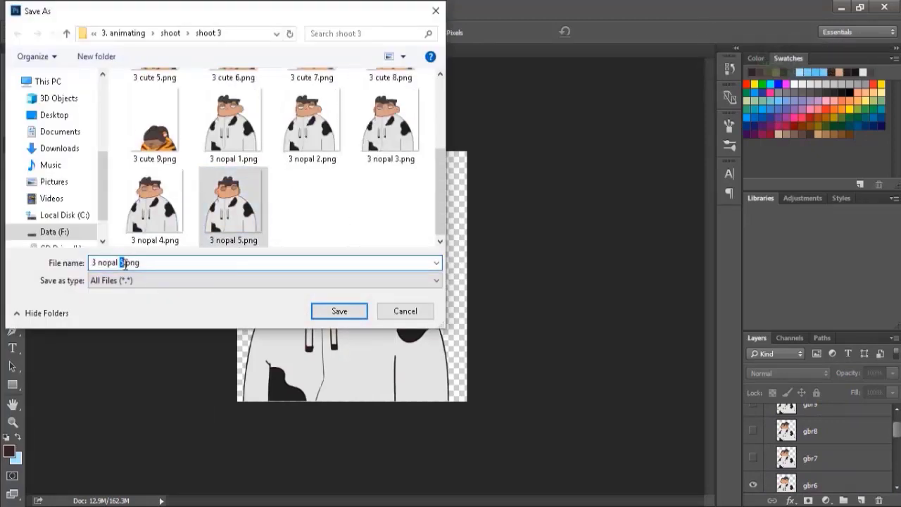
pyautogui.write('6')
pyautogui.click(336, 315)
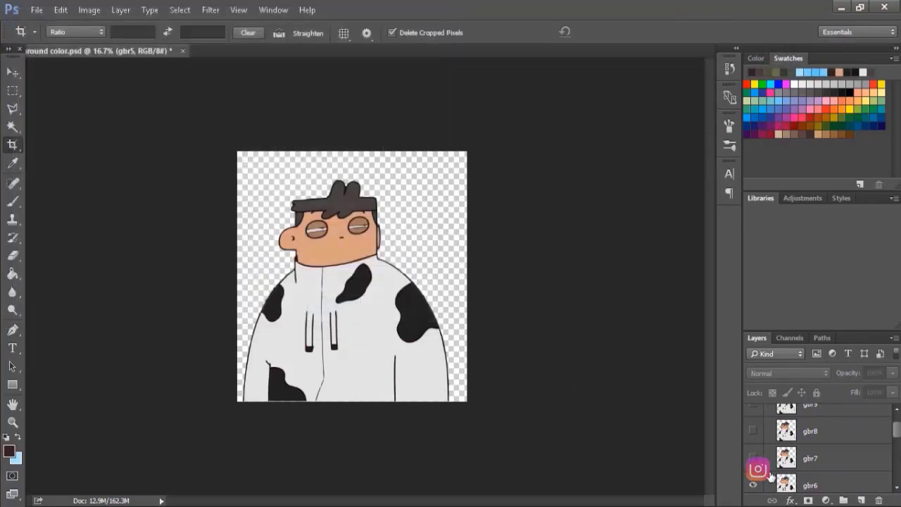
# Export the visible gbr7 pose as 3 nopal 7.png in the shoot 3 folder
pyautogui.click(36, 9)
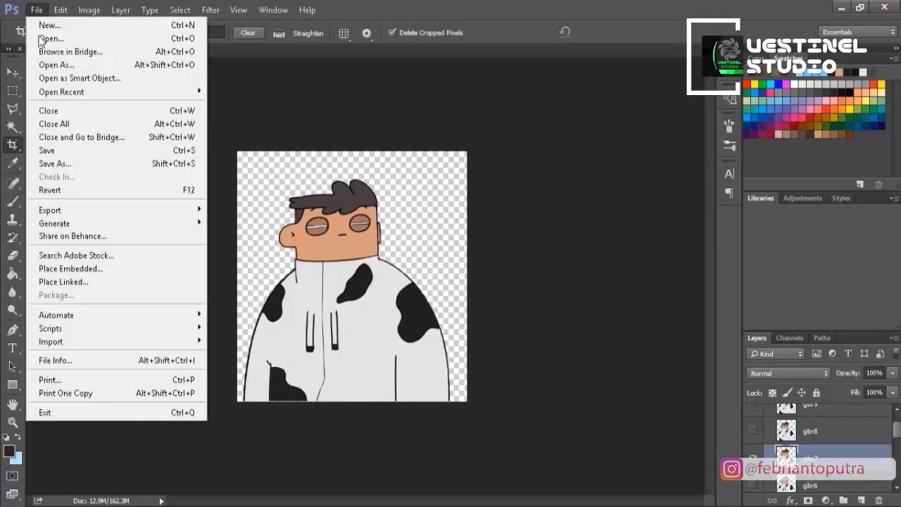
pyautogui.moveTo(77, 209)
pyautogui.click(297, 209)
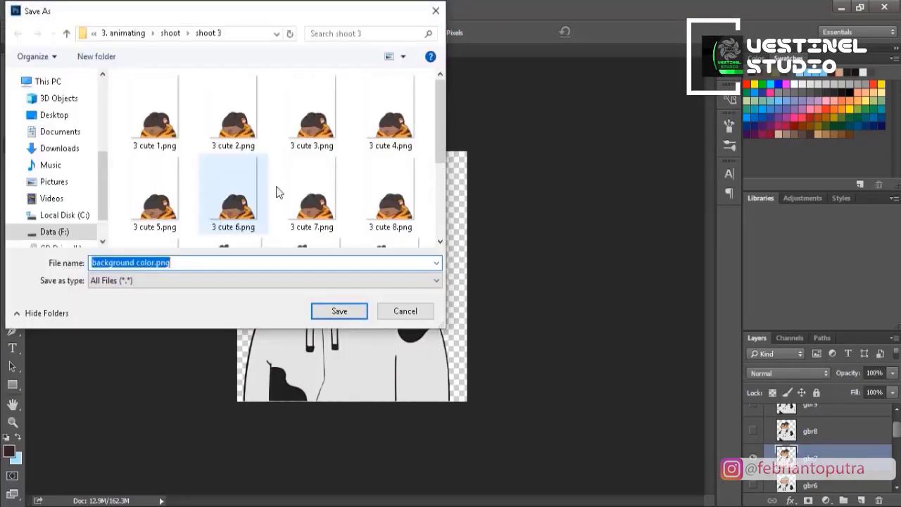
pyautogui.click(296, 208)
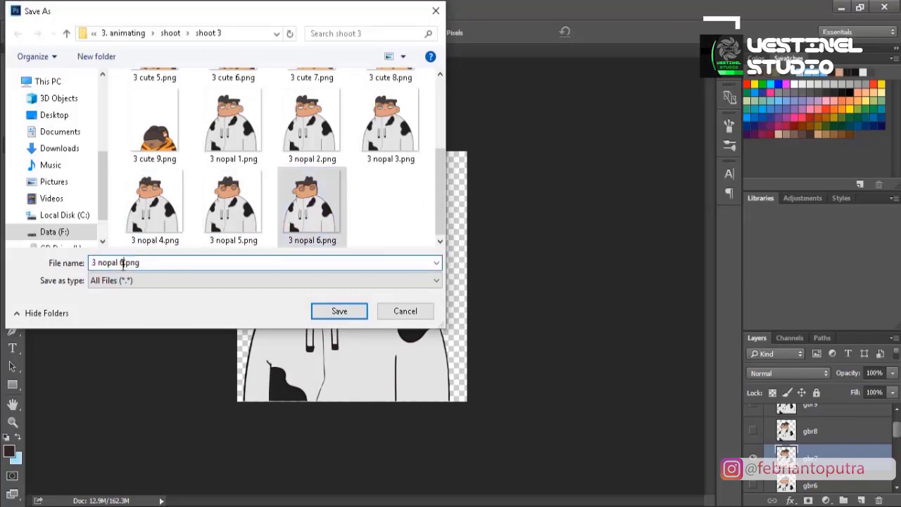
pyautogui.doubleClick(120, 263)
pyautogui.write('7')
pyautogui.click(321, 316)
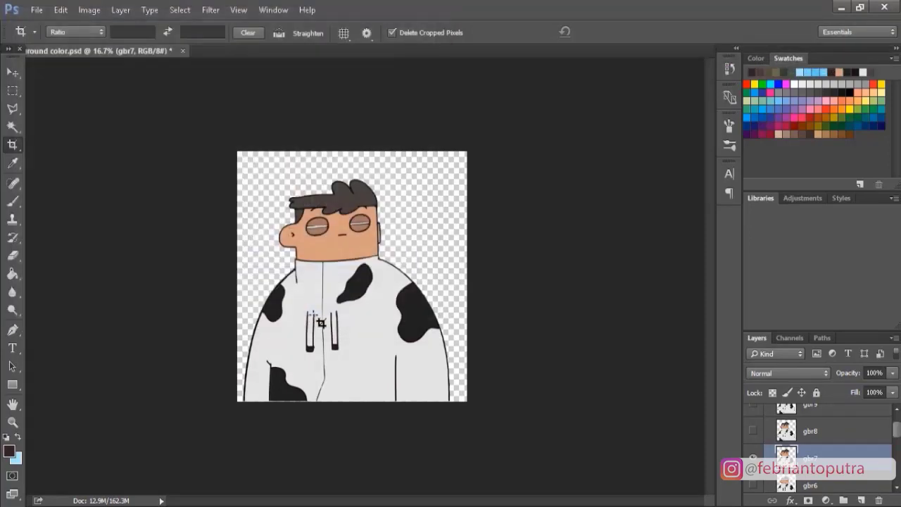
# Switch the visible pose to gbr8 and export it as 3 nopal 8.png in the shoot 3 folder
pyautogui.click(752, 456)
pyautogui.click(752, 429)
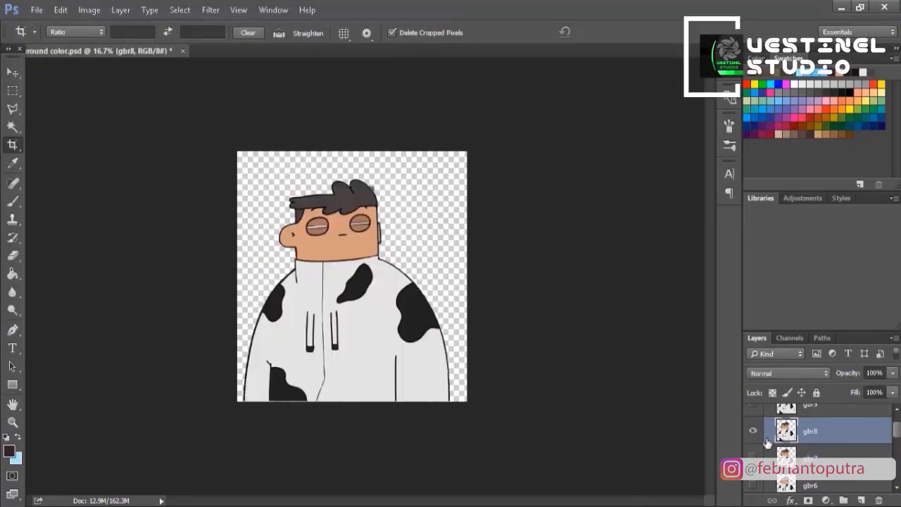
pyautogui.click(37, 10)
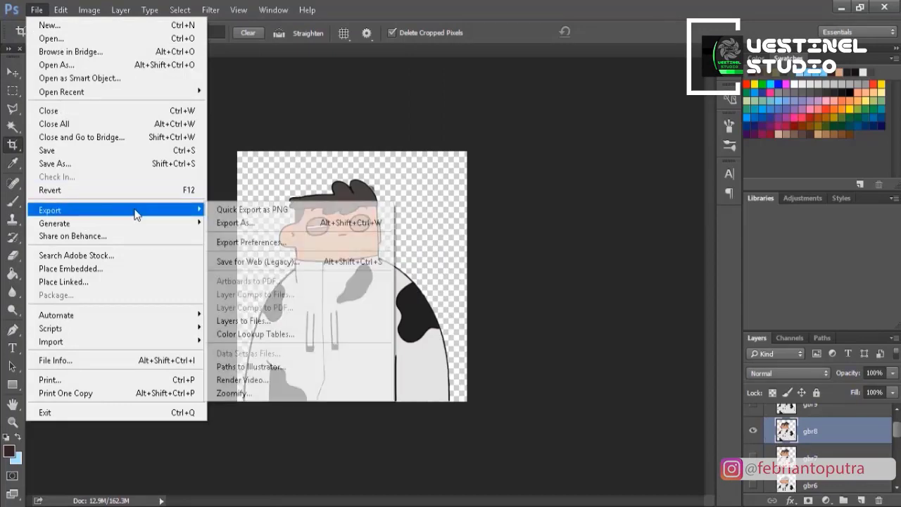
pyautogui.click(232, 210)
pyautogui.scroll(-3, 269, 218)
pyautogui.click(389, 204)
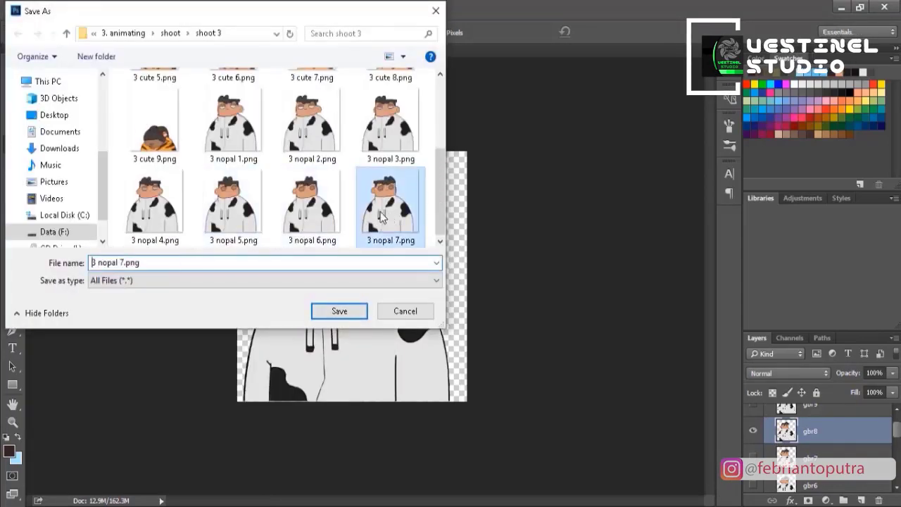
pyautogui.click(121, 261)
pyautogui.press('Delete')
pyautogui.write('8')
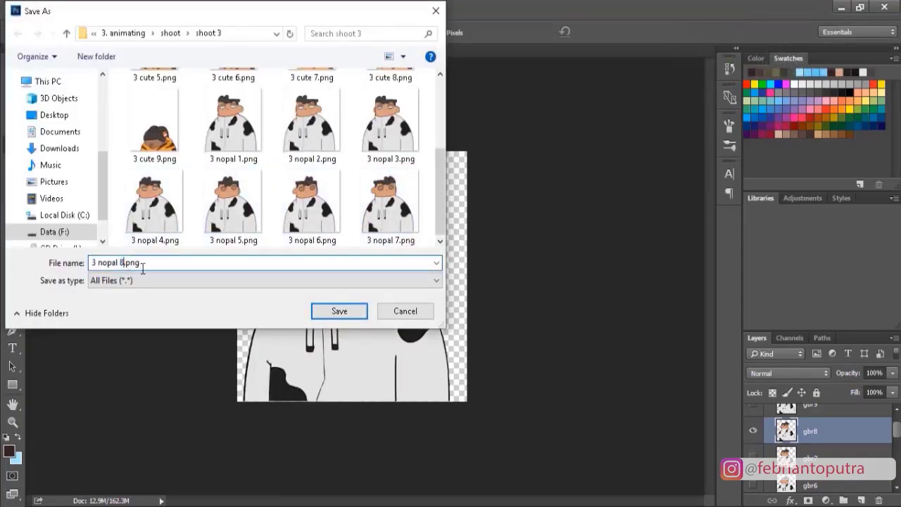
pyautogui.click(324, 311)
# Switch the visible pose to gbr9 and export it as 3 nopal 9.png in the shoot 3 folder
pyautogui.click(752, 431)
pyautogui.scroll(1, 809, 436)
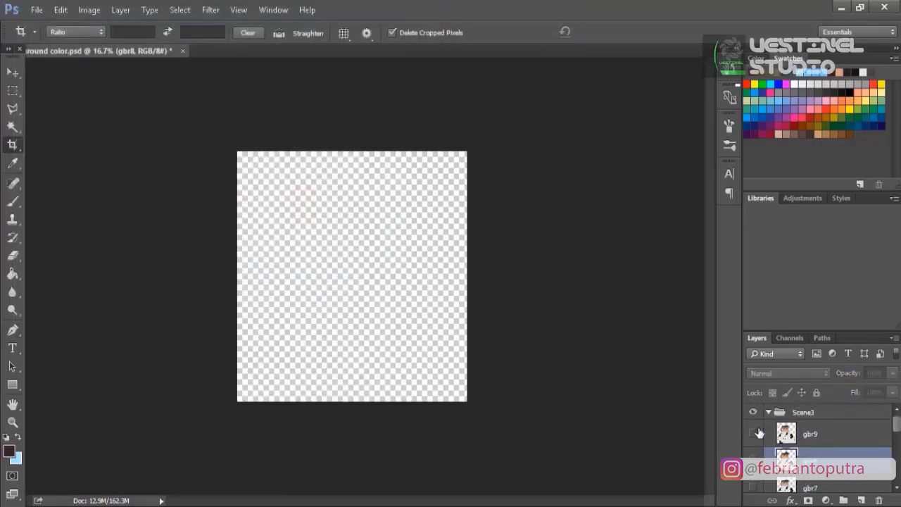
pyautogui.click(752, 434)
pyautogui.click(810, 434)
pyautogui.click(41, 9)
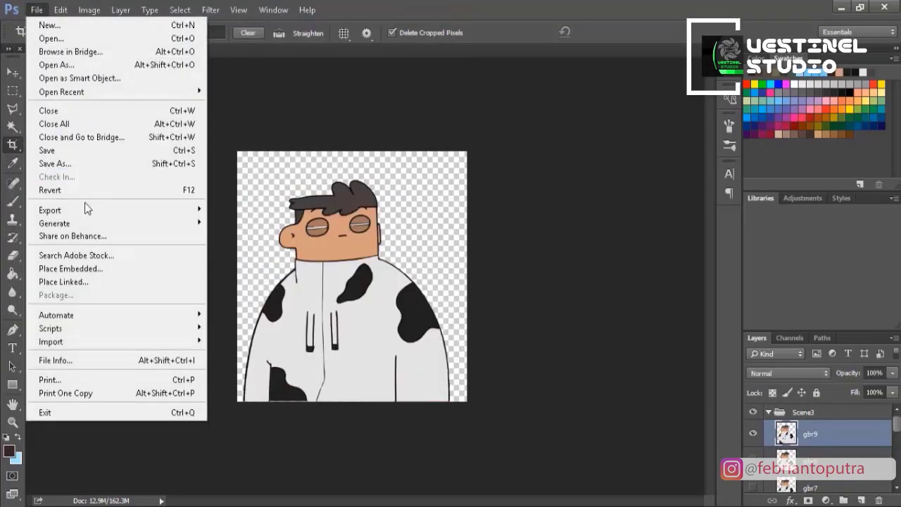
pyautogui.moveTo(105, 210)
pyautogui.click(246, 209)
pyautogui.click(168, 219)
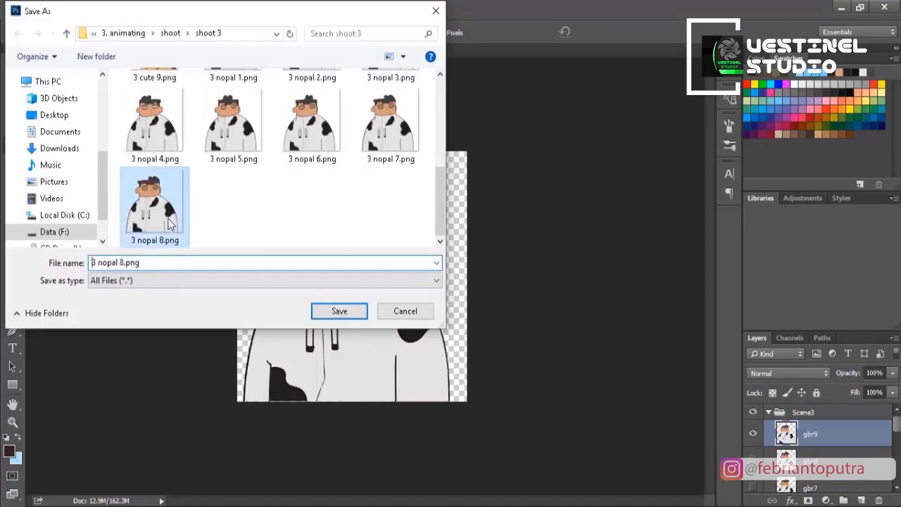
pyautogui.click(123, 262)
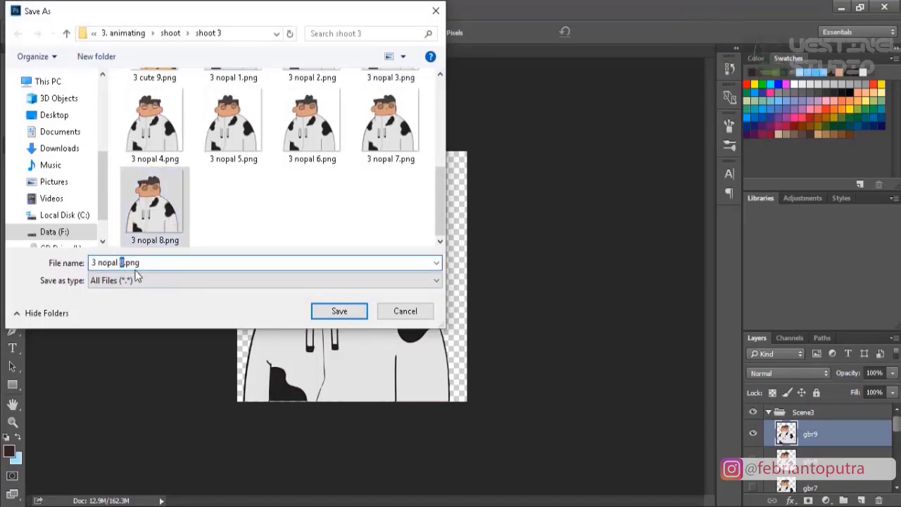
pyautogui.press('BackSpace')
pyautogui.write('9')
pyautogui.click(339, 311)
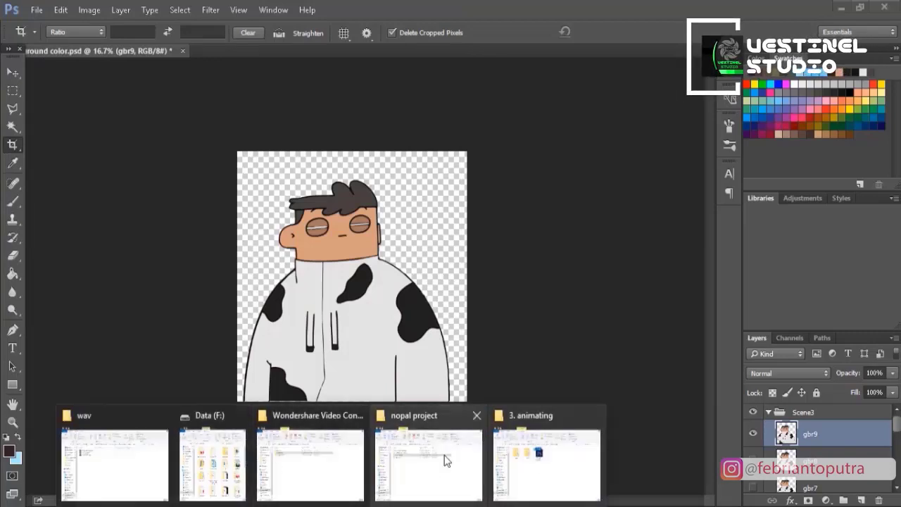
# Switch to File Explorer and review the exported pose images in the shoot 1, shoot 2 and shoot 3 folders
pyautogui.click(432, 462)
pyautogui.doubleClick(198, 186)
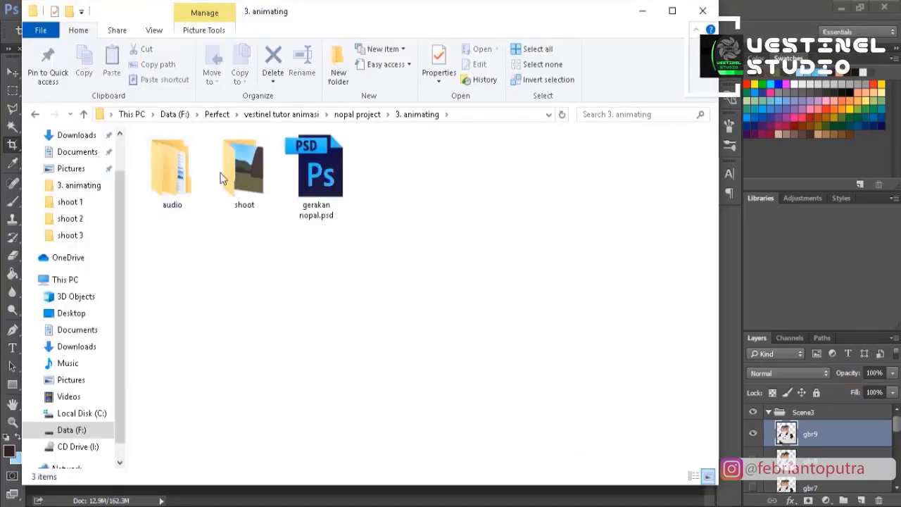
pyautogui.doubleClick(231, 180)
pyautogui.doubleClick(196, 158)
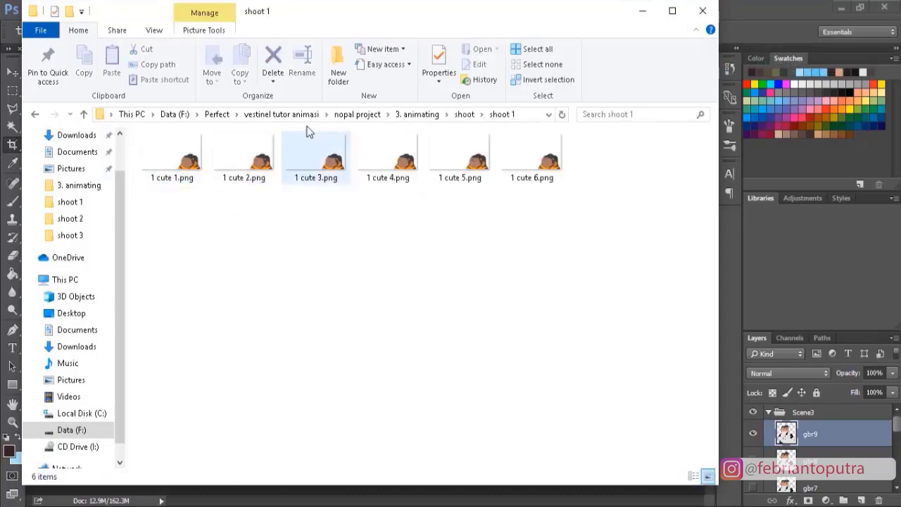
pyautogui.click(462, 114)
pyautogui.doubleClick(221, 175)
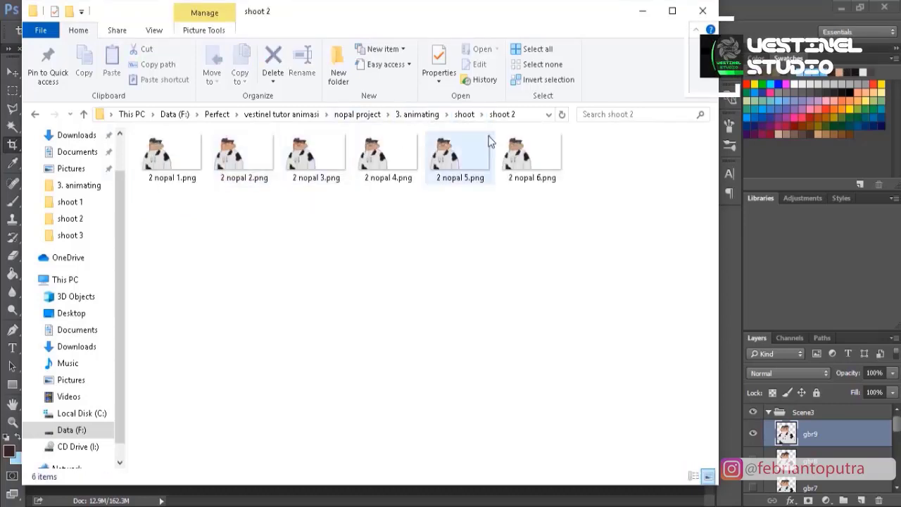
pyautogui.click(463, 114)
pyautogui.doubleClick(338, 185)
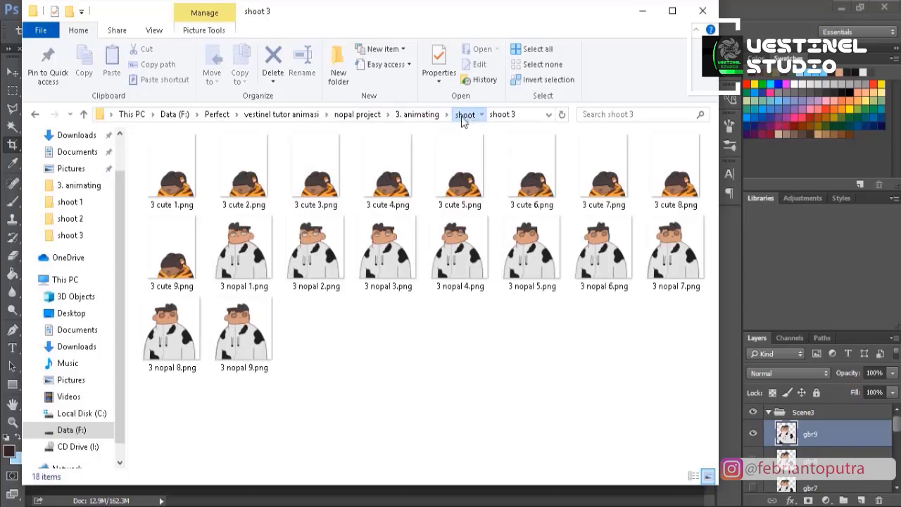
# Go back to the shoot folder and display its contents as large icons
pyautogui.click(463, 114)
pyautogui.rightClick(344, 232)
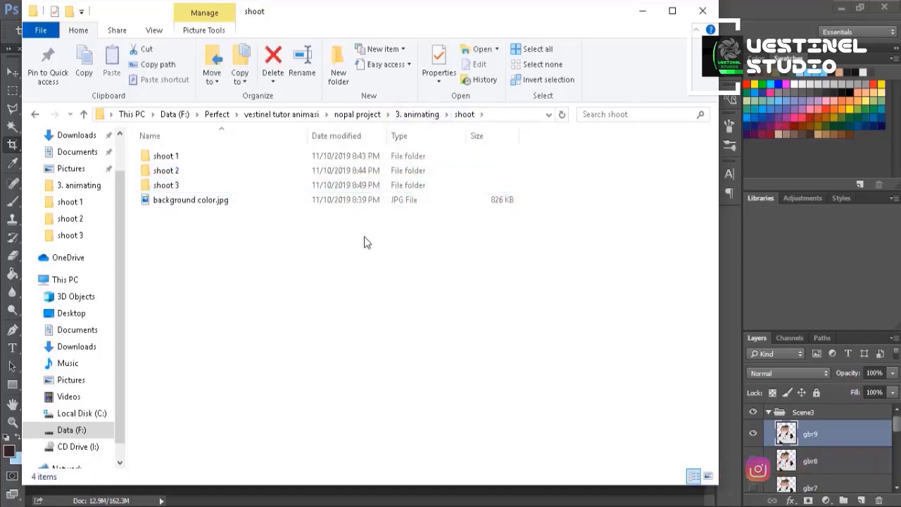
pyautogui.moveTo(485, 242)
pyautogui.click(521, 259)
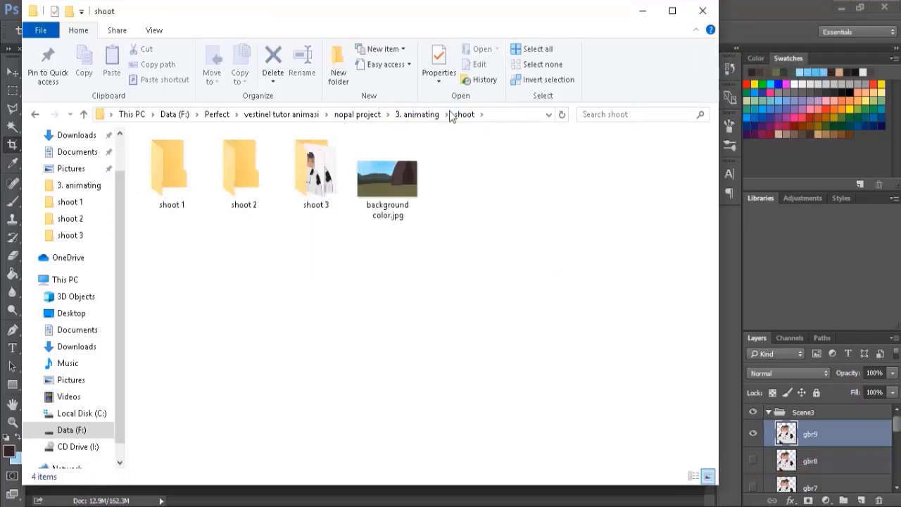
# Open the wav folder inside audio, display its files as large icons, and minimize the File Explorer window
pyautogui.click(417, 114)
pyautogui.doubleClick(173, 172)
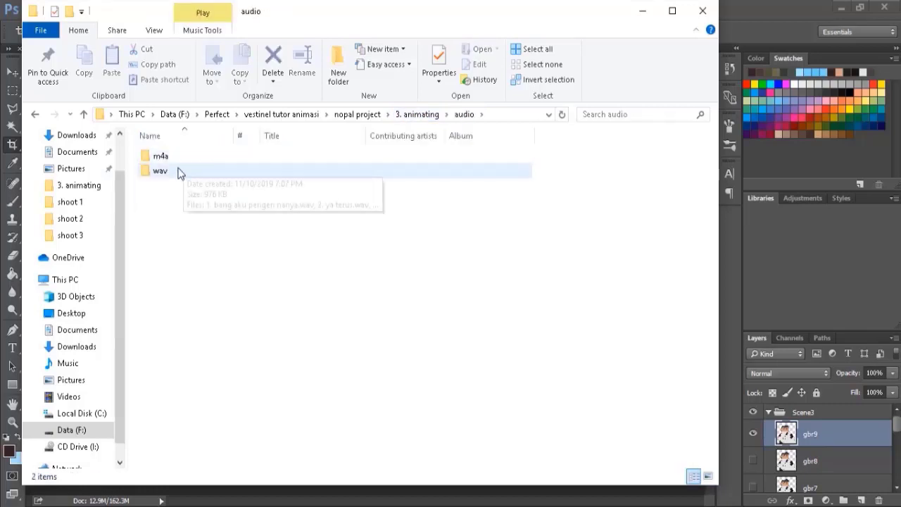
pyautogui.doubleClick(174, 171)
pyautogui.rightClick(262, 234)
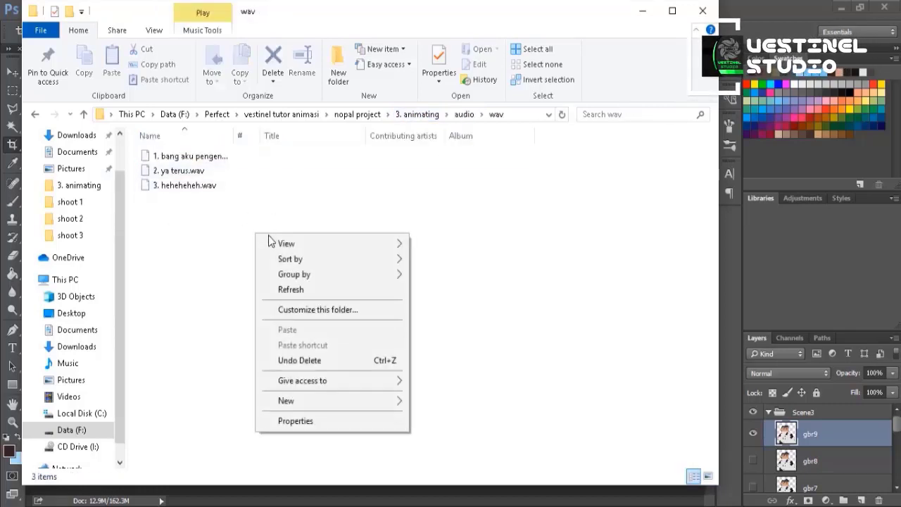
pyautogui.moveTo(331, 243)
pyautogui.click(457, 259)
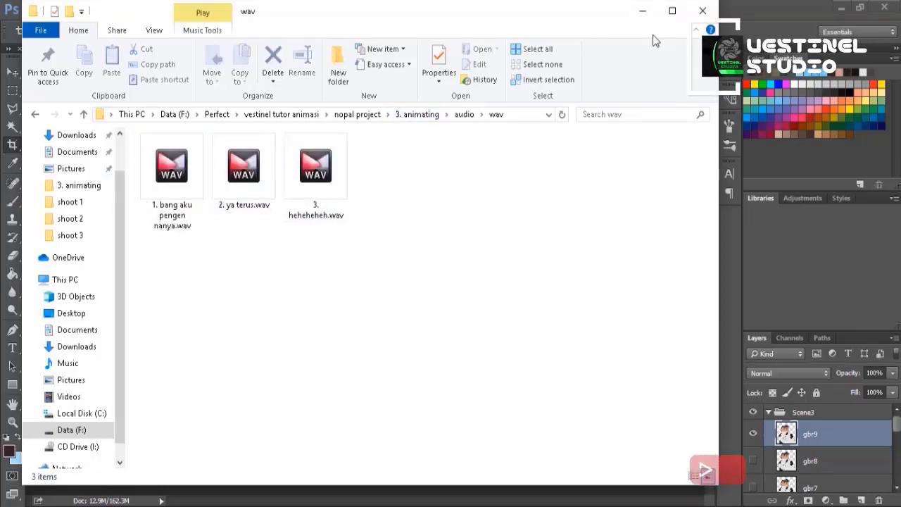
pyautogui.click(642, 10)
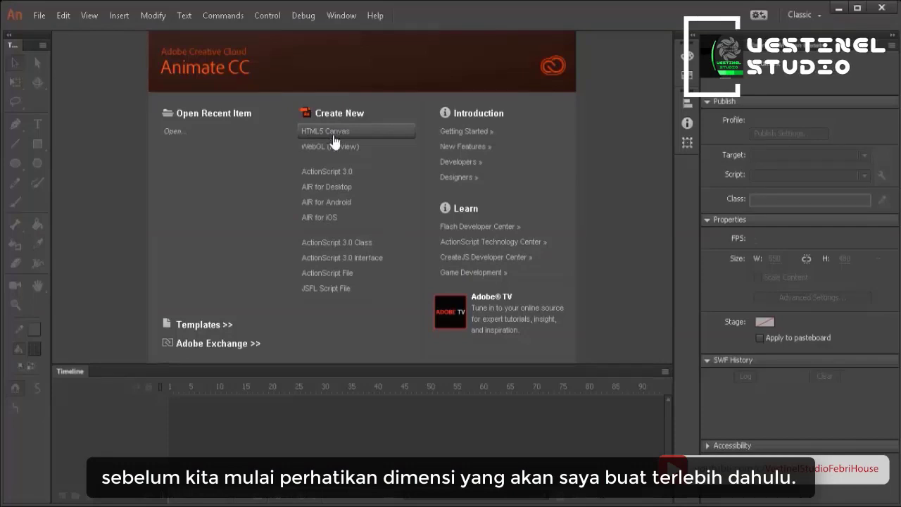
# Create a new HTML5 Canvas document in Adobe Animate
pyautogui.click(335, 140)
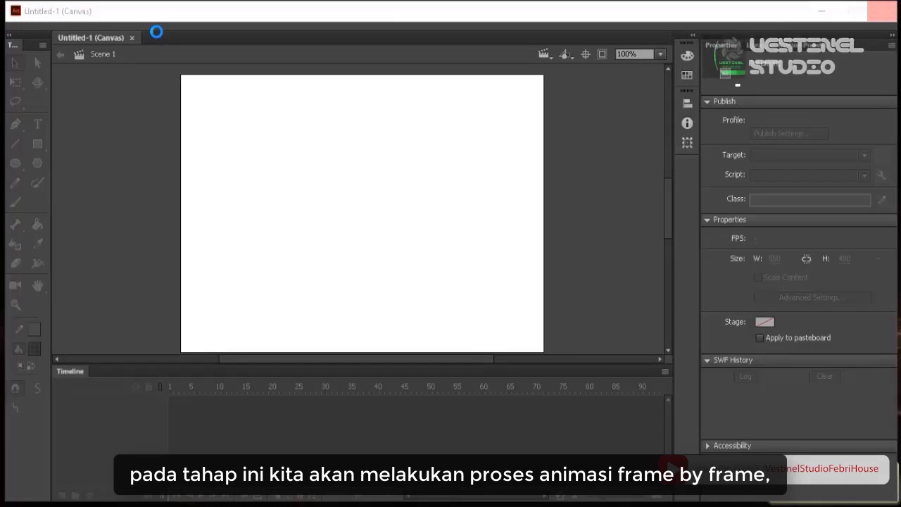
pyautogui.click(159, 33)
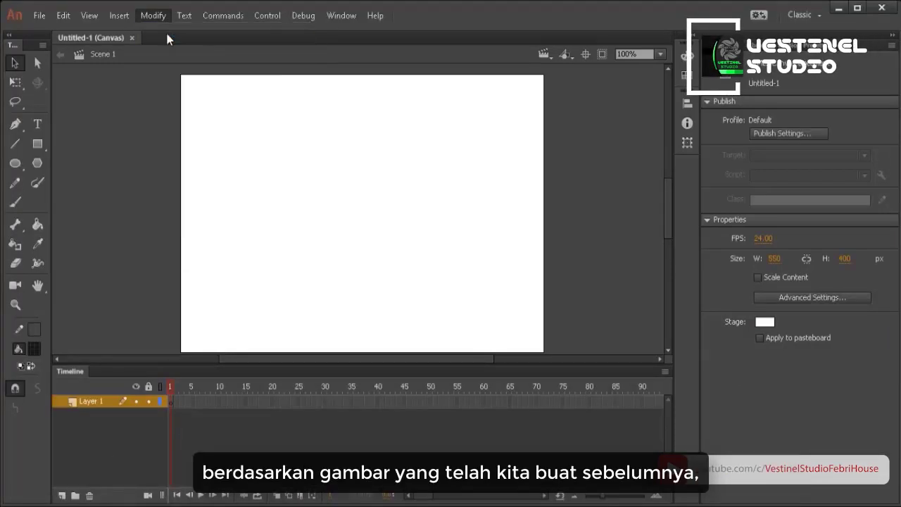
# Switch to Notepad and add the lines "=" and "3 x 1280 x 720" below the 3840 x 2160 note
pyautogui.hotkey('alt', 'Tab')
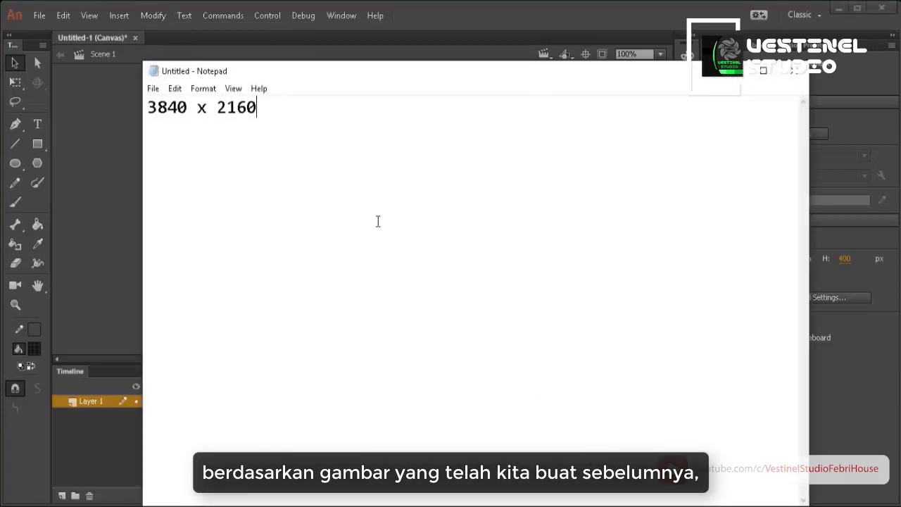
pyautogui.doubleClick(176, 107)
pyautogui.rightClick(174, 109)
pyautogui.click(197, 153)
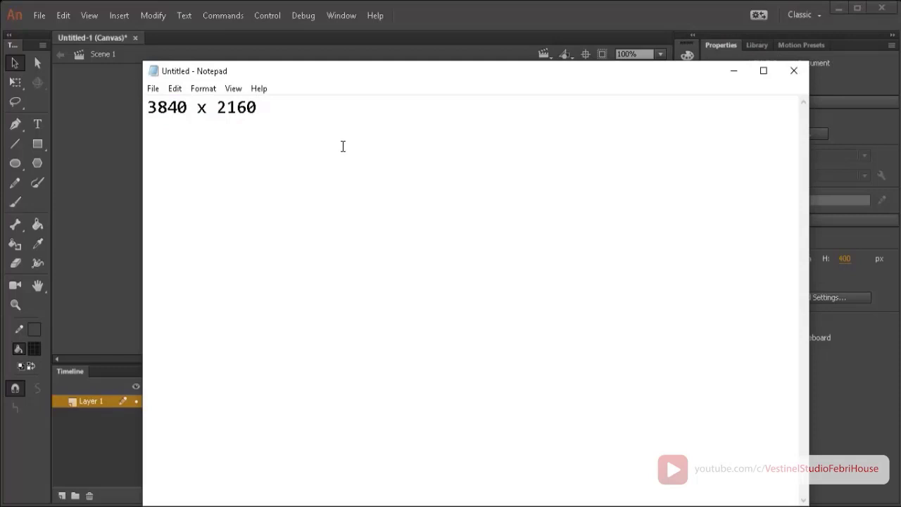
pyautogui.write('= 3 ')
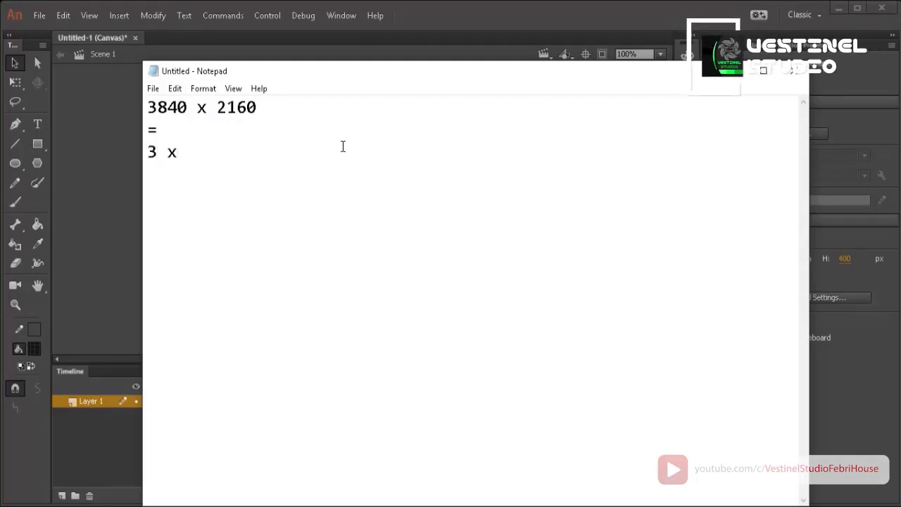
pyautogui.write('x 720')
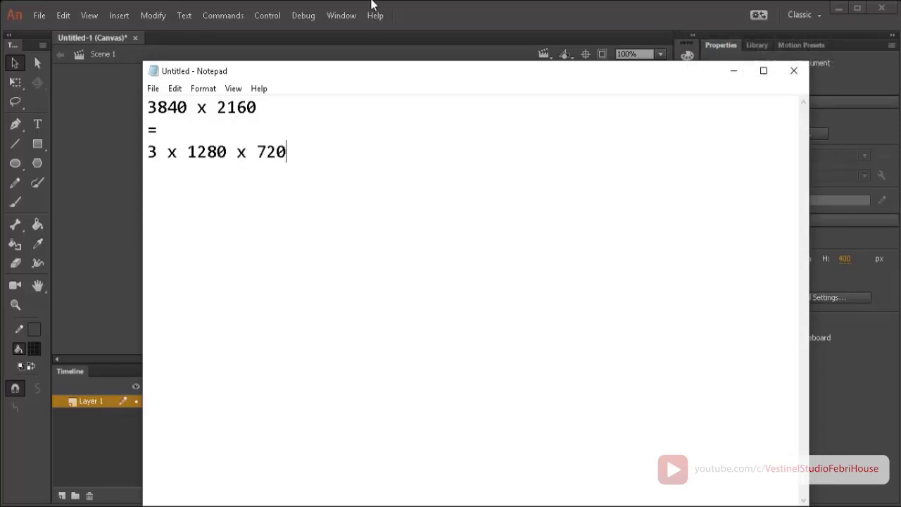
# Copy 3840 from the note and paste it as the stage width in Animate's document settings
pyautogui.rightClick(163, 108)
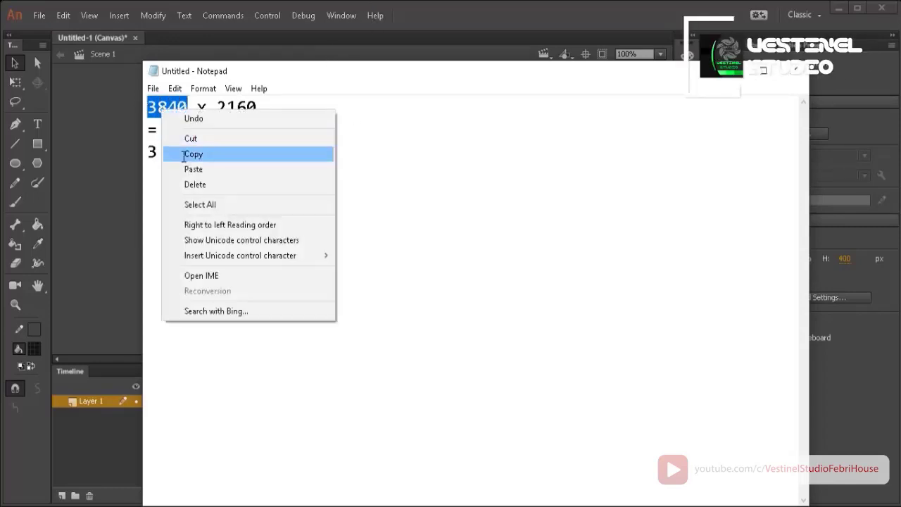
pyautogui.click(191, 151)
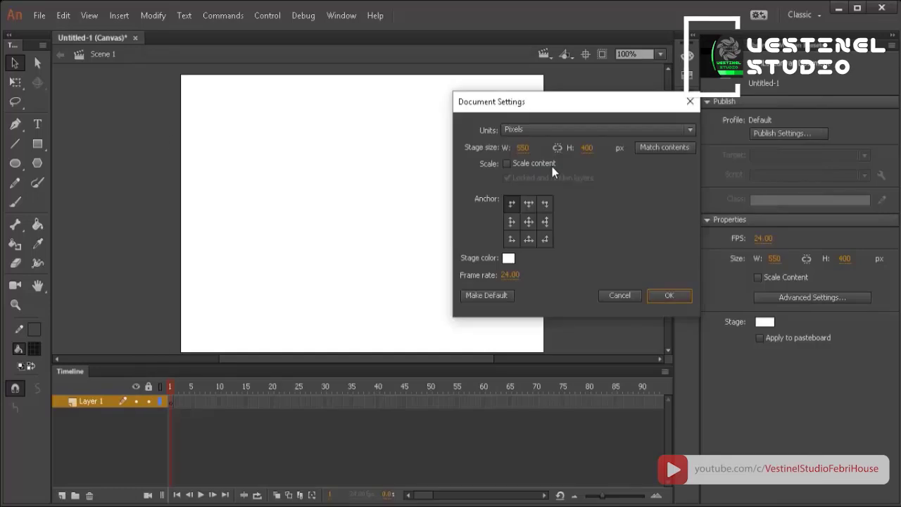
pyautogui.click(524, 147)
pyautogui.rightClick(530, 148)
pyautogui.click(556, 208)
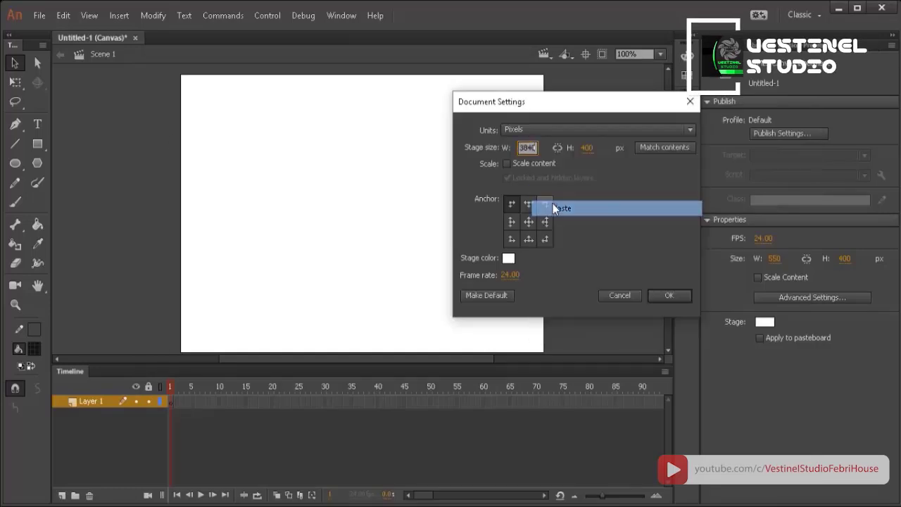
# Copy 2160 from the Notepad note and paste it as the stage height in Animate's document settings
pyautogui.hotkey('alt', 'Tab')
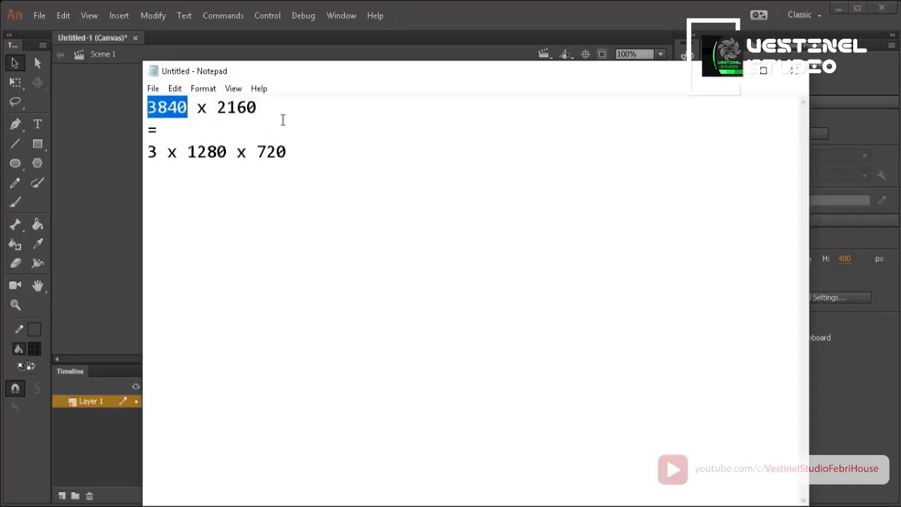
pyautogui.rightClick(219, 107)
pyautogui.click(255, 151)
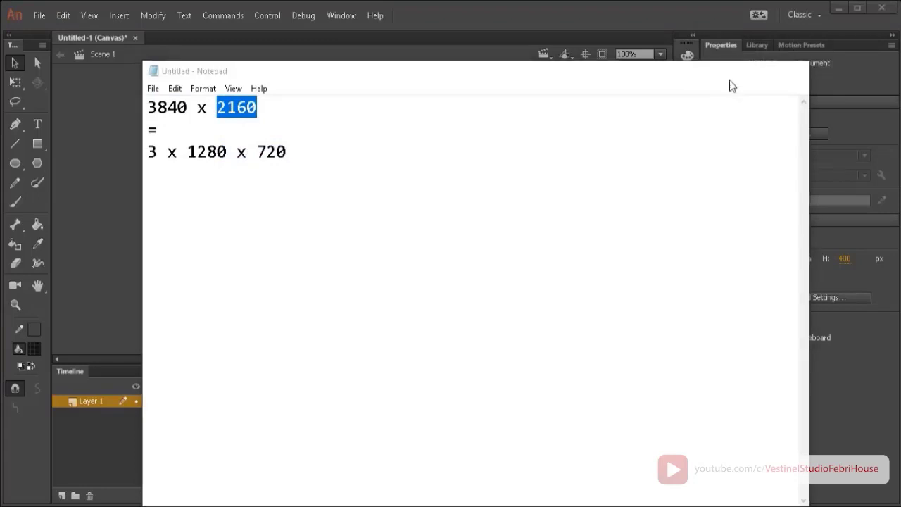
pyautogui.click(732, 70)
pyautogui.rightClick(588, 149)
pyautogui.click(622, 209)
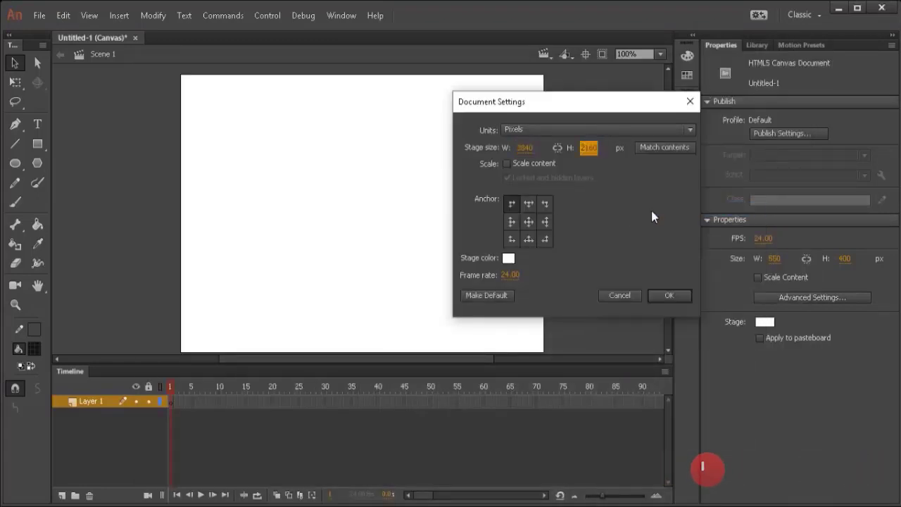
# Apply the 3840 x 2160 px stage size to the document and fit the whole stage in view
pyautogui.click(648, 296)
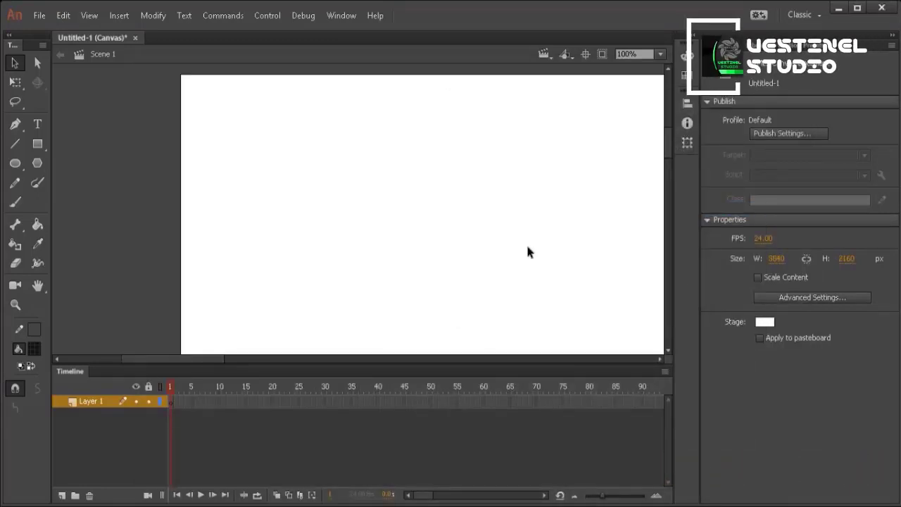
pyautogui.scroll(2, 529, 252)
pyautogui.hotkey('ctrl', '-')
pyautogui.hotkey('ctrl', '-')
pyautogui.hotkey('ctrl', '-')
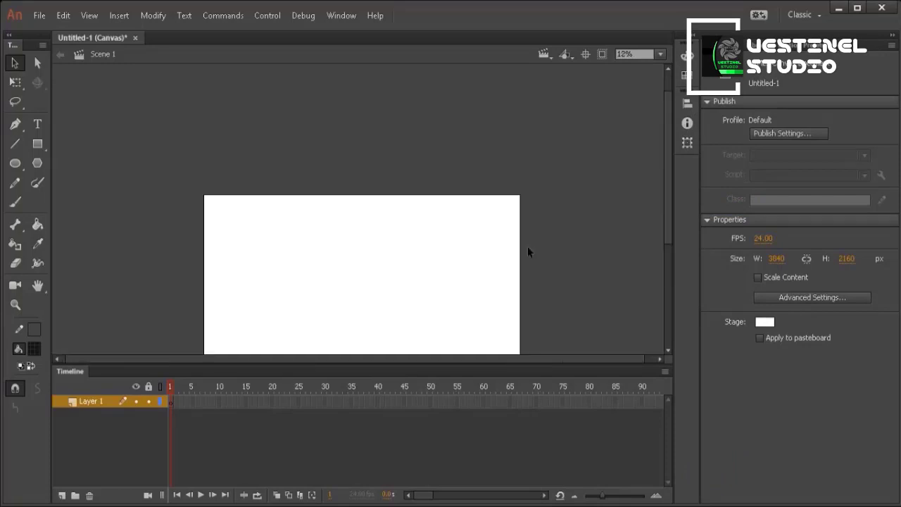
pyautogui.moveTo(670, 211); pyautogui.dragTo(667, 258)
# Rename the existing layer as audio and add a layer named background above it
pyautogui.click(97, 403)
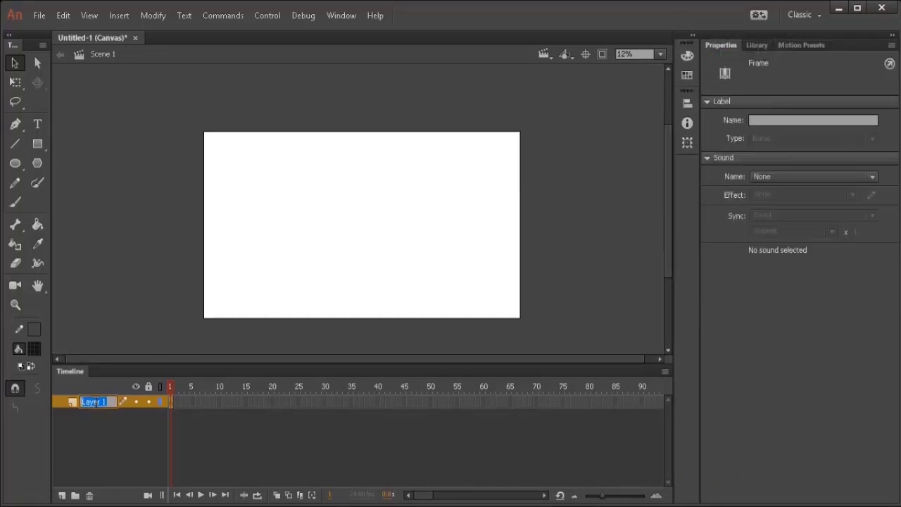
pyautogui.write('audio')
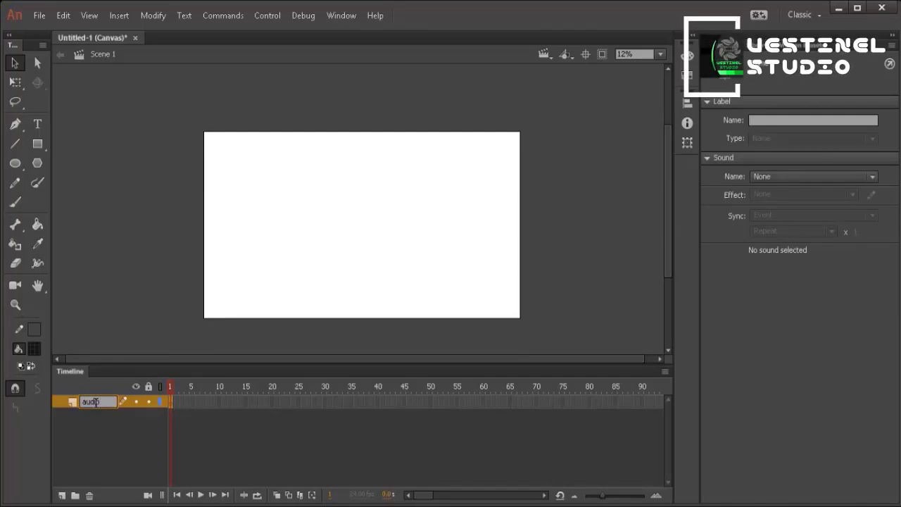
pyautogui.press('Return')
pyautogui.click(62, 496)
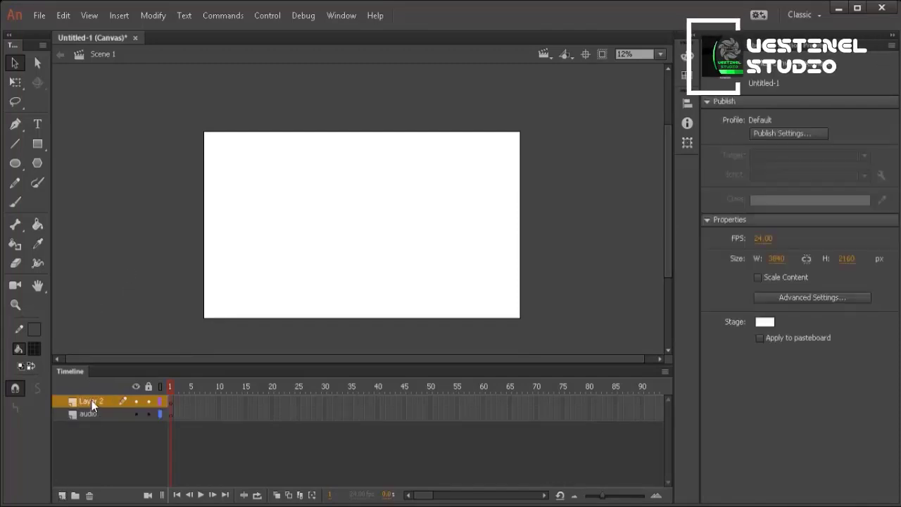
pyautogui.doubleClick(91, 401)
pyautogui.write('backg')
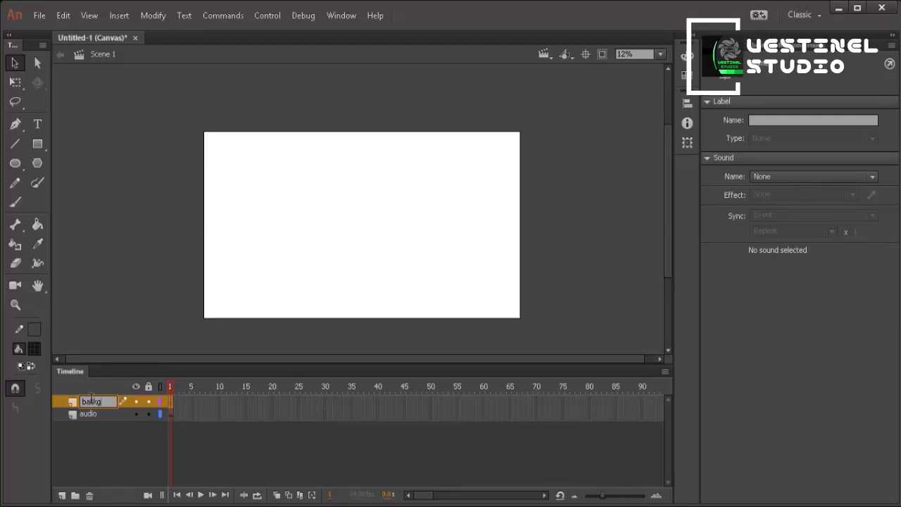
pyautogui.write('round')
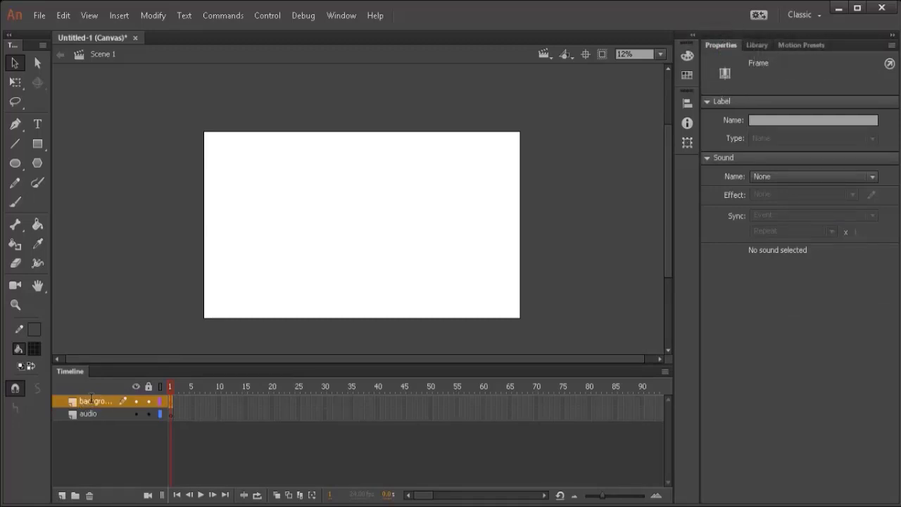
# Add two more layers above the background layer, naming them cute and nopal in that order
pyautogui.click(62, 495)
pyautogui.doubleClick(90, 401)
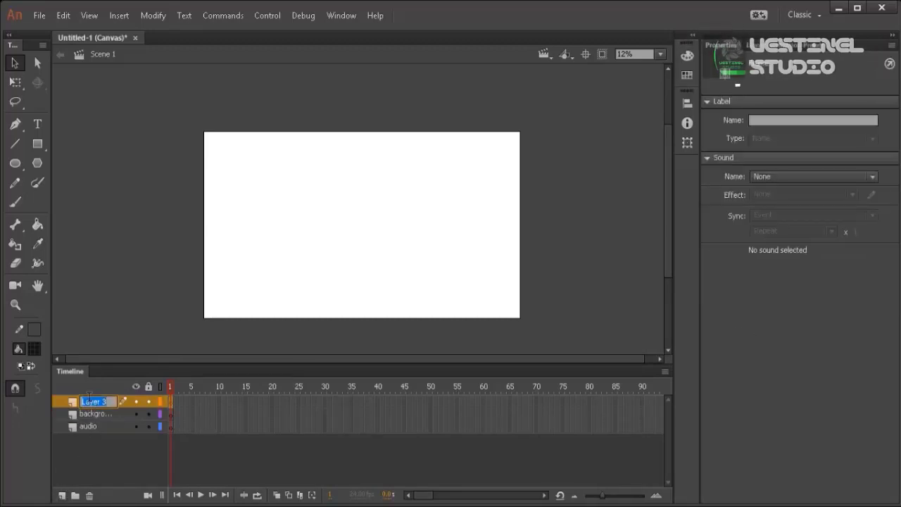
pyautogui.write('cute')
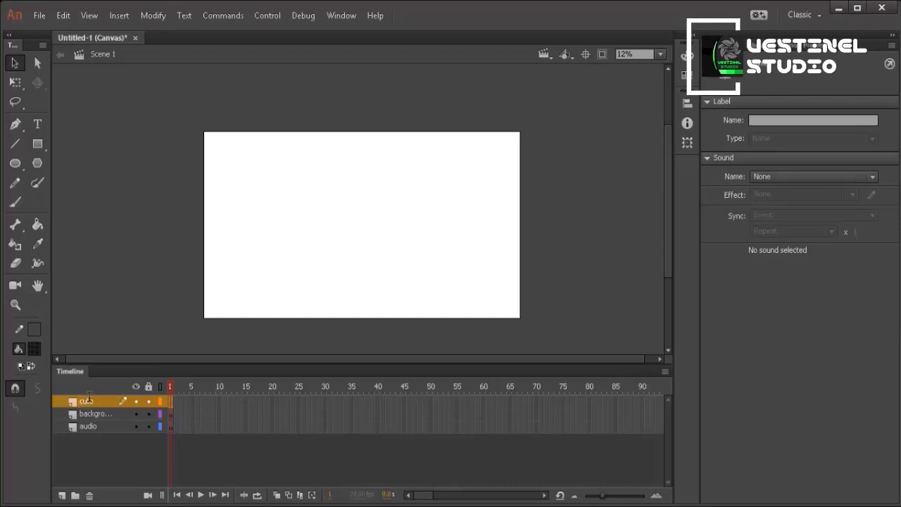
pyautogui.click(62, 495)
pyautogui.doubleClick(96, 402)
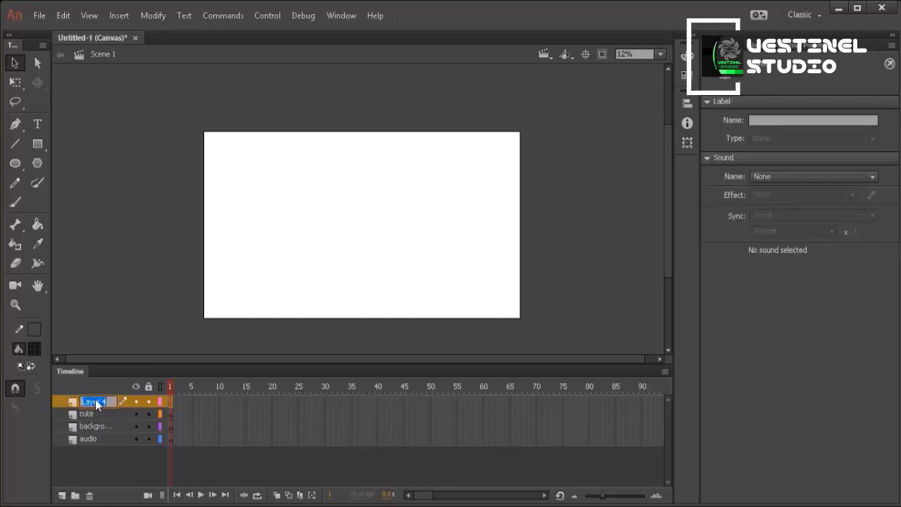
pyautogui.write('nopal')
pyautogui.press('Return')
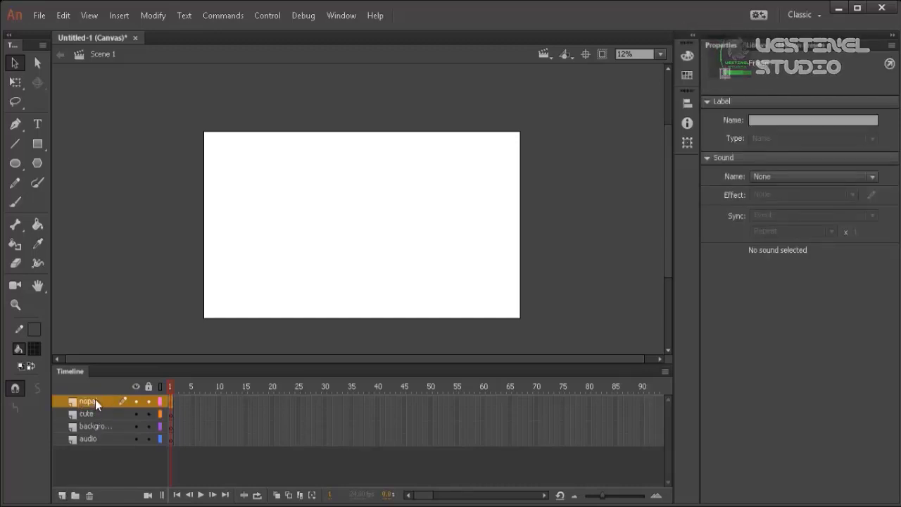
# Extend the audio layer by inserting a frame at frame 50
pyautogui.click(172, 440)
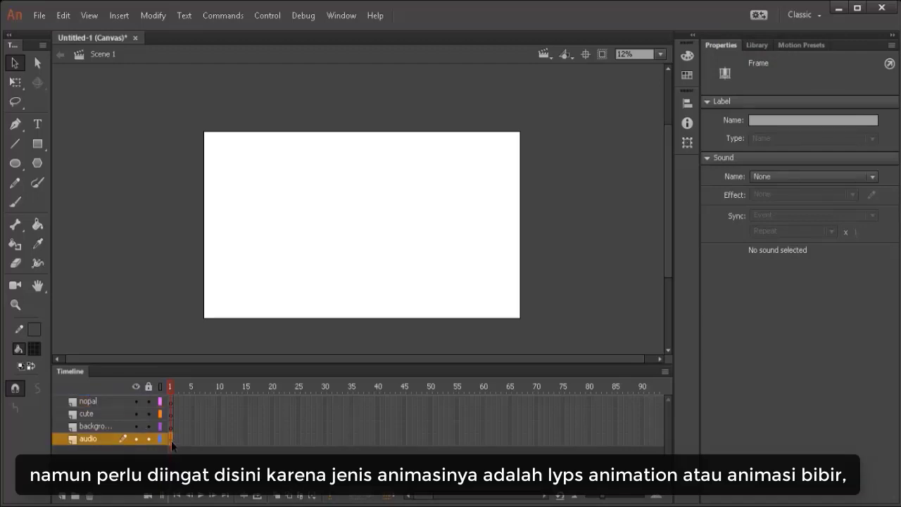
pyautogui.rightClick(428, 438)
pyautogui.click(493, 116)
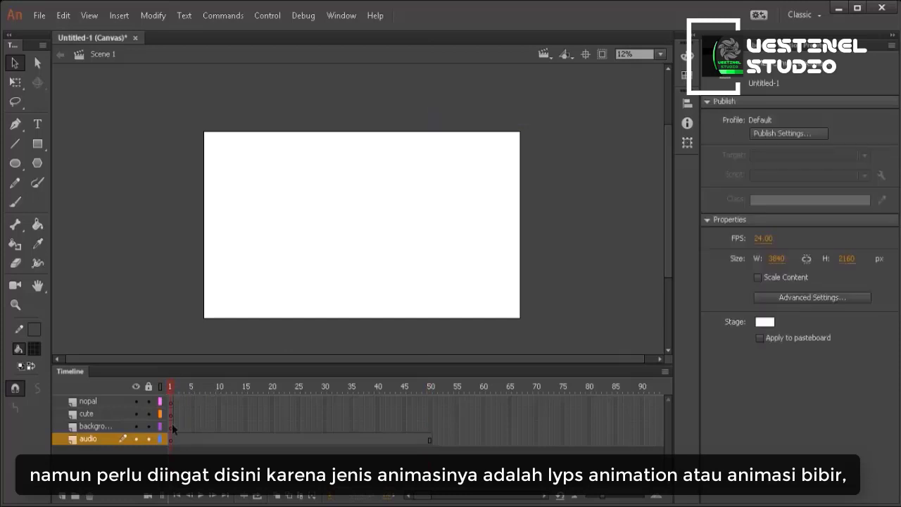
# Import "1. bang aku pengen nanya.wav" from the audio wav folder to the stage at frame 1 of the audio layer
pyautogui.click(39, 15)
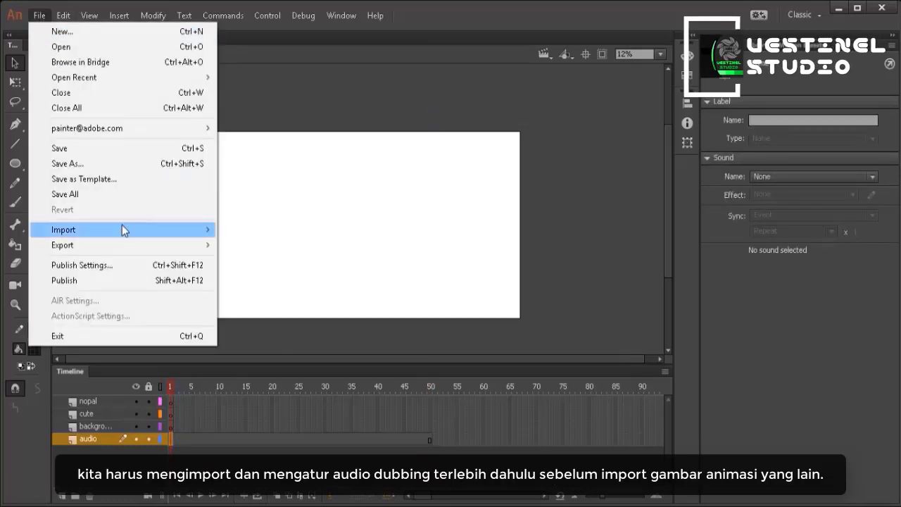
pyautogui.moveTo(122, 229)
pyautogui.click(295, 233)
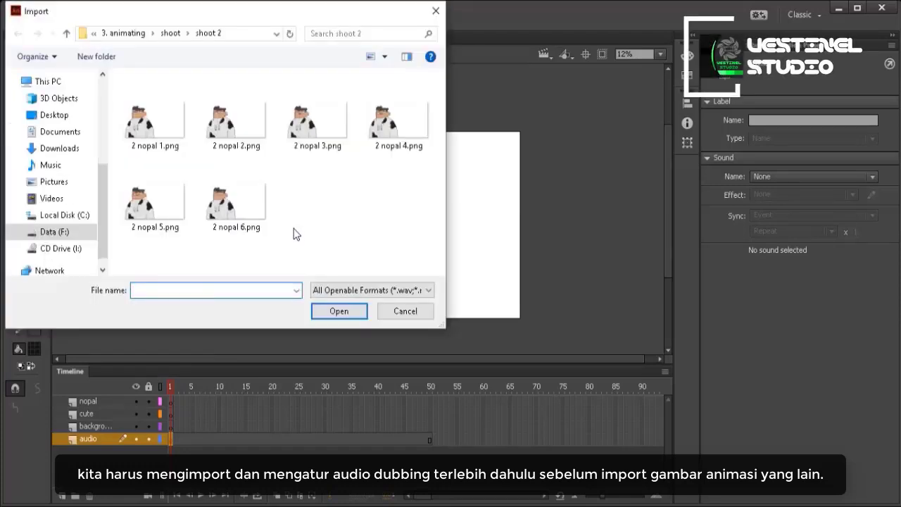
pyautogui.click(149, 36)
pyautogui.doubleClick(150, 109)
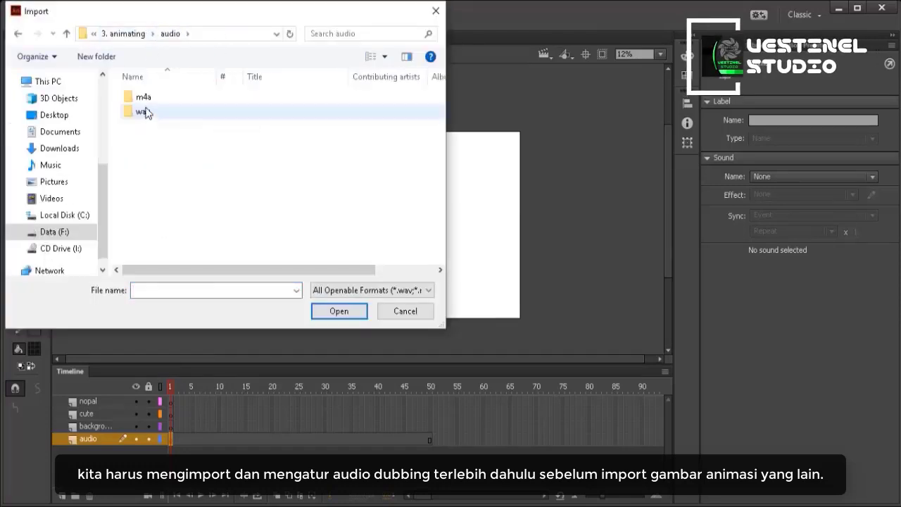
pyautogui.doubleClick(150, 114)
pyautogui.doubleClick(154, 100)
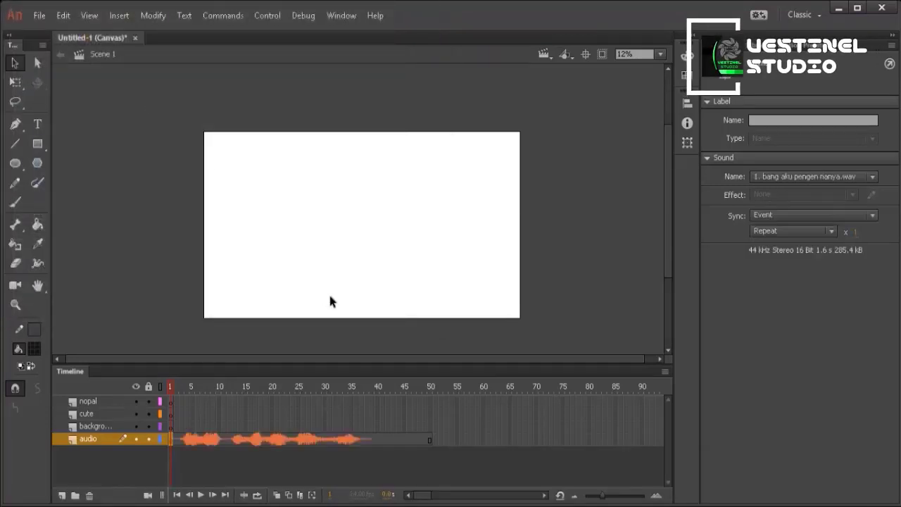
# Play the first dialogue clip and remove the audio layer's surplus frames from frame 45 onward
pyautogui.click(200, 495)
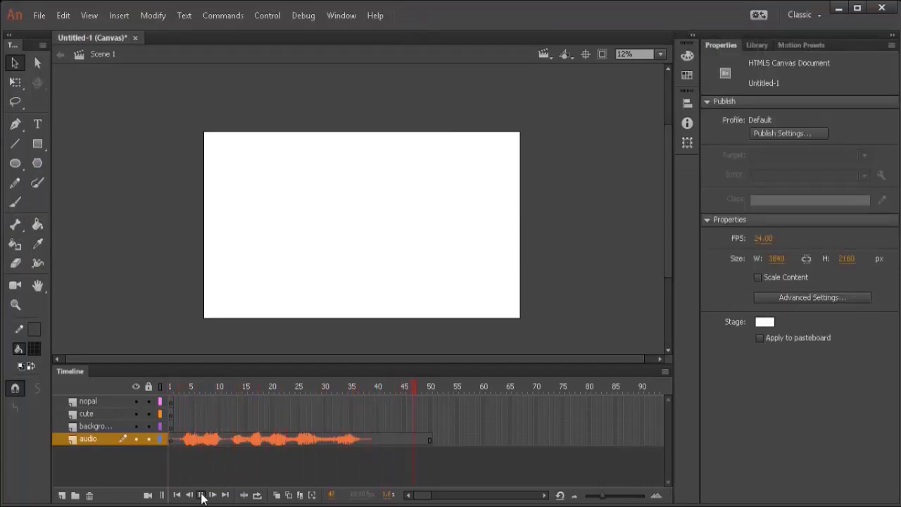
pyautogui.click(403, 386)
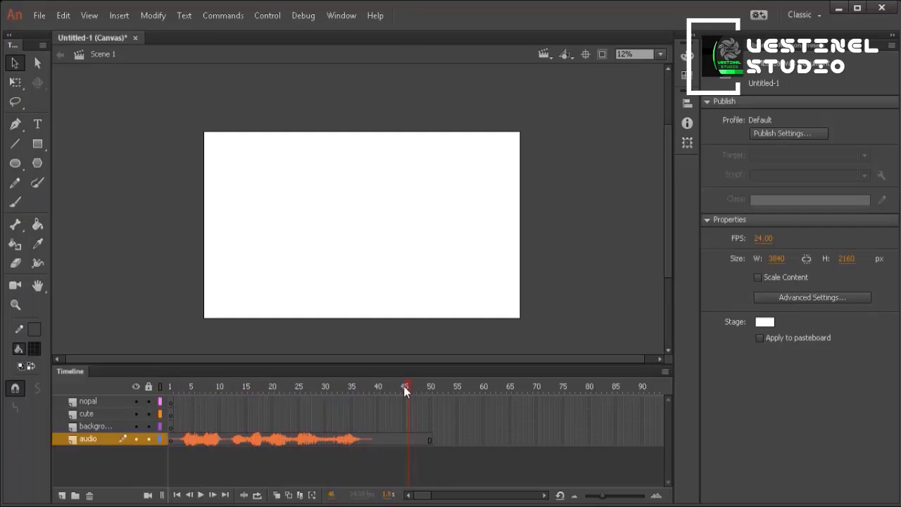
pyautogui.click(403, 440)
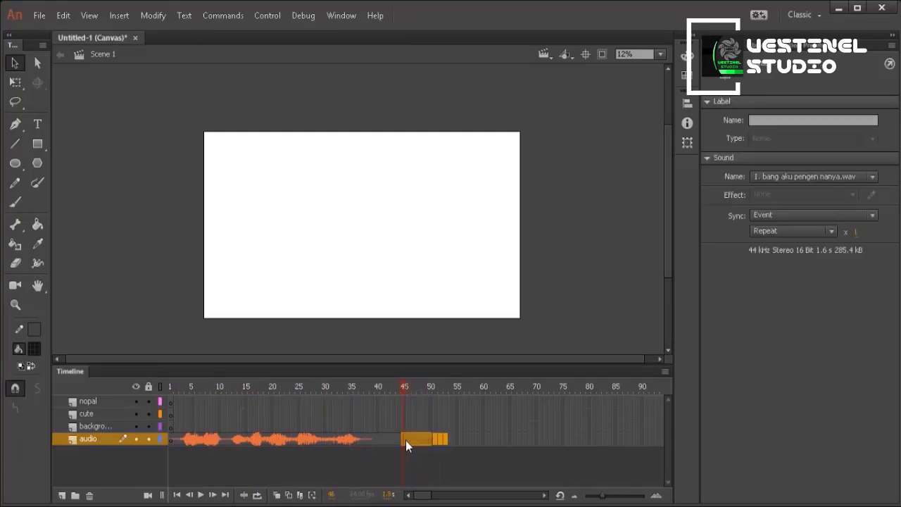
pyautogui.rightClick(405, 440)
pyautogui.click(457, 131)
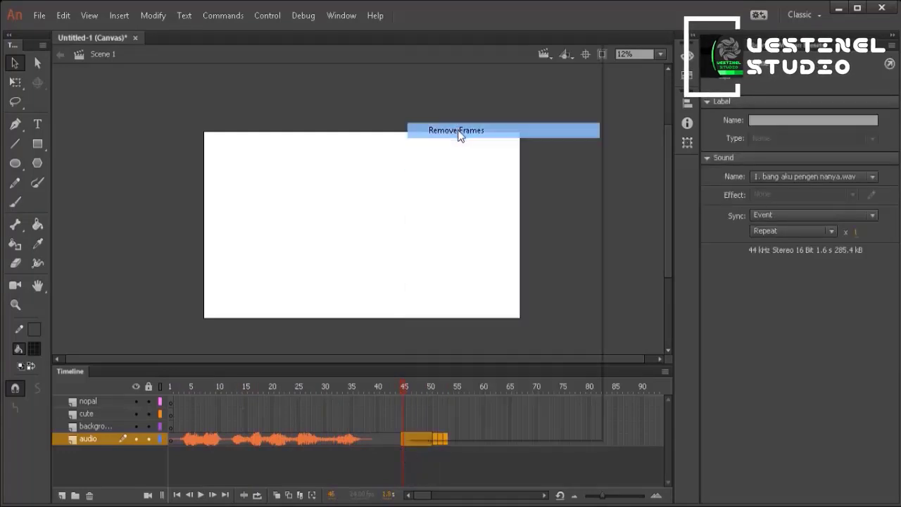
# Insert a keyframe at frame 45 of the audio layer and extend the layer to frame 95
pyautogui.click(415, 414)
pyautogui.rightClick(399, 440)
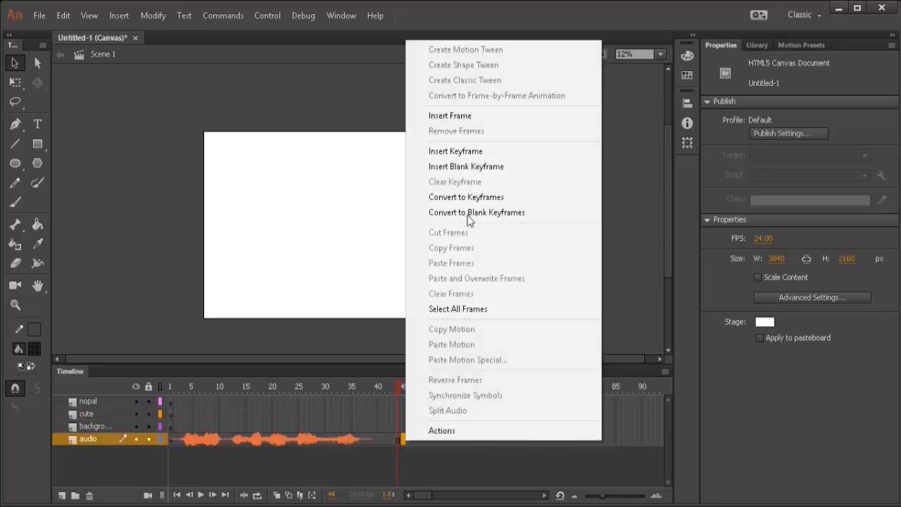
pyautogui.click(476, 152)
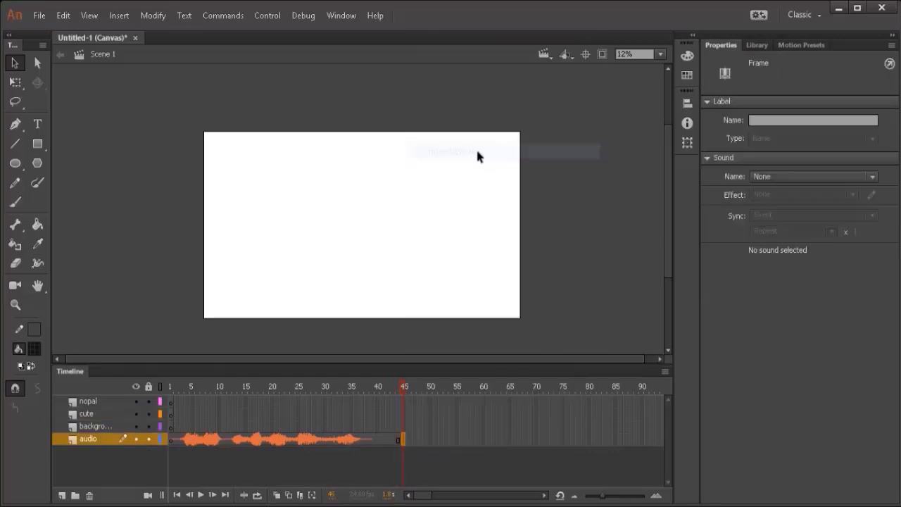
pyautogui.click(544, 495)
pyautogui.rightClick(530, 437)
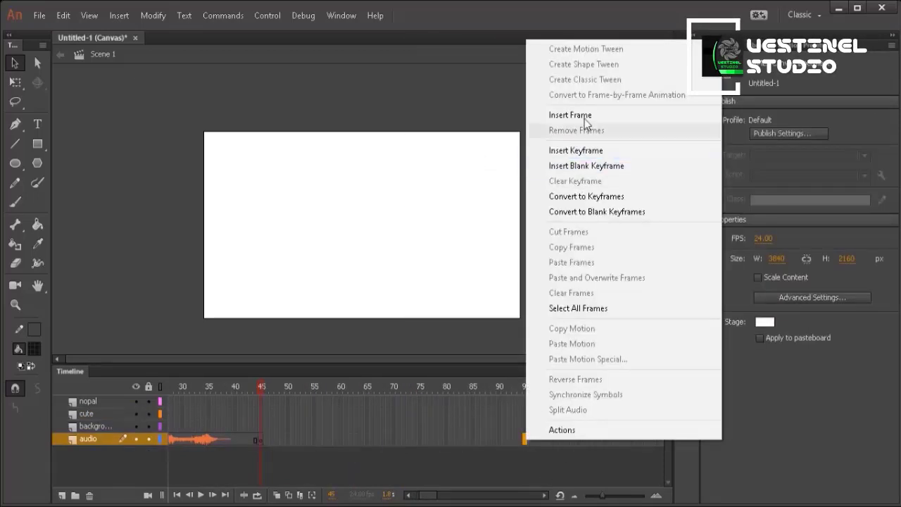
pyautogui.click(556, 117)
# Import "2. ya terus.wav" to the stage at frame 45 of the audio layer
pyautogui.click(260, 387)
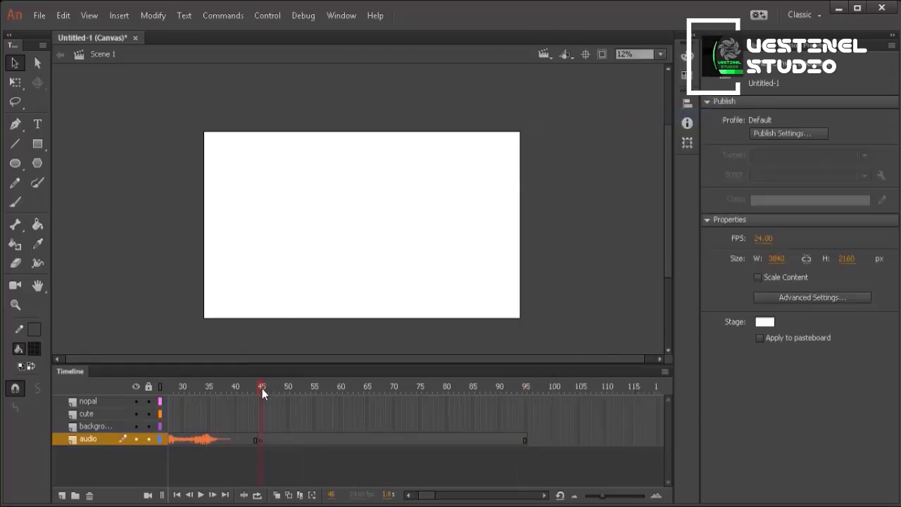
pyautogui.click(260, 439)
pyautogui.click(39, 15)
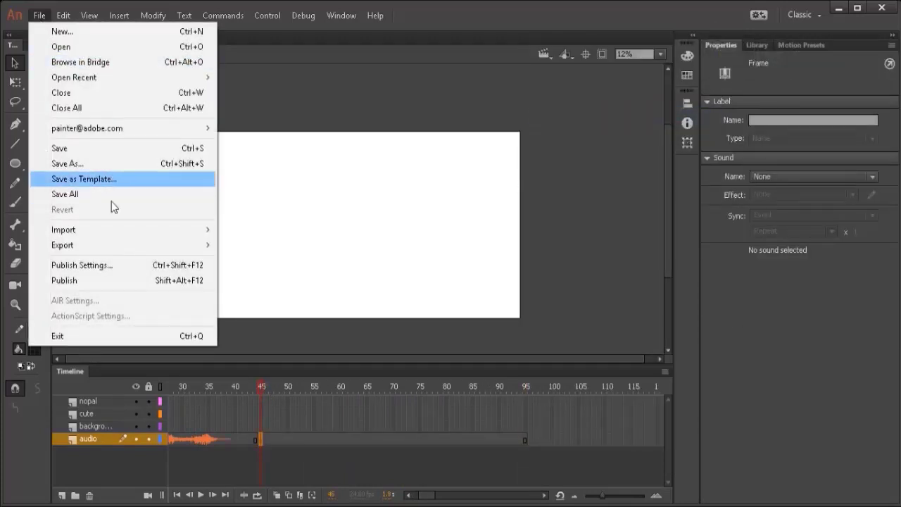
pyautogui.moveTo(115, 230)
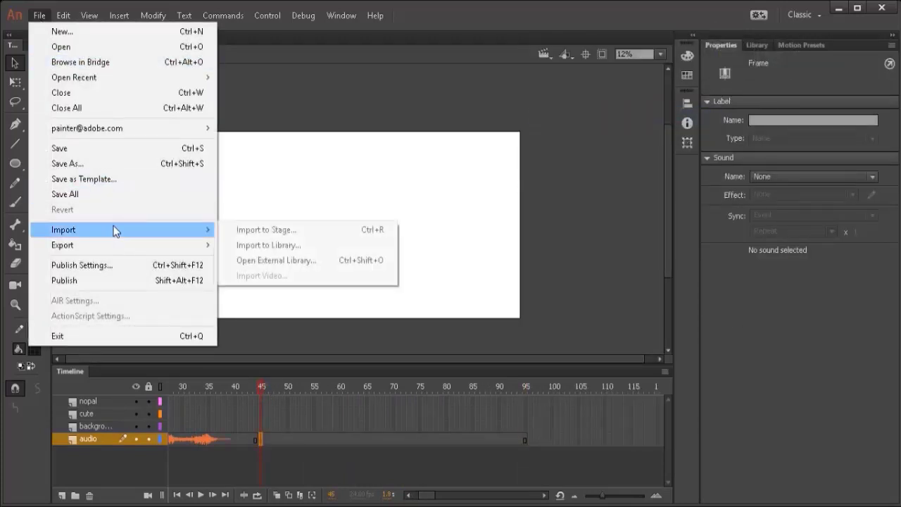
pyautogui.click(268, 232)
pyautogui.doubleClick(163, 112)
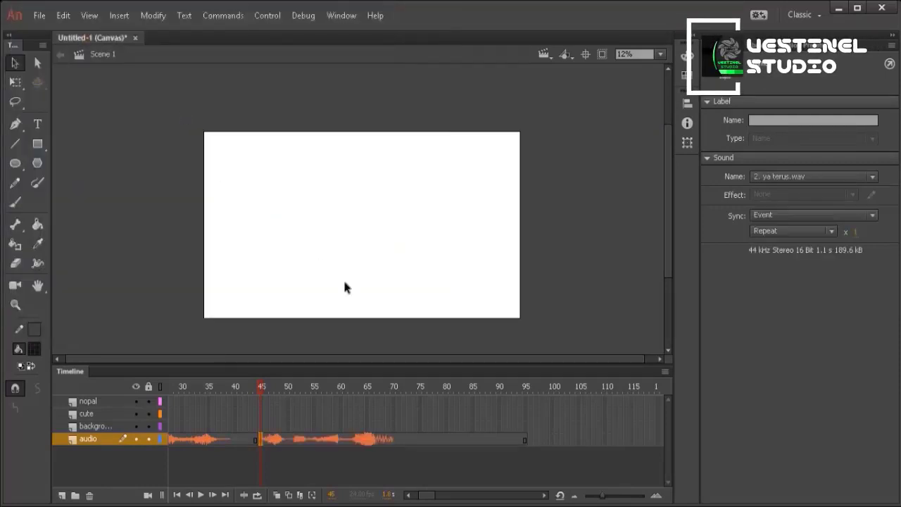
# Play the second dialogue clip and remove the audio layer's surplus frames from frame 75 onward
pyautogui.click(201, 495)
pyautogui.click(201, 495)
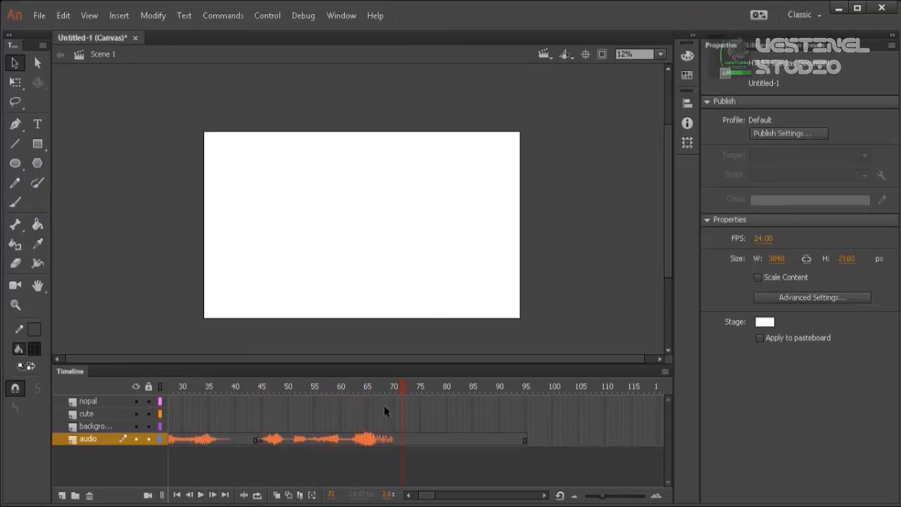
pyautogui.click(423, 384)
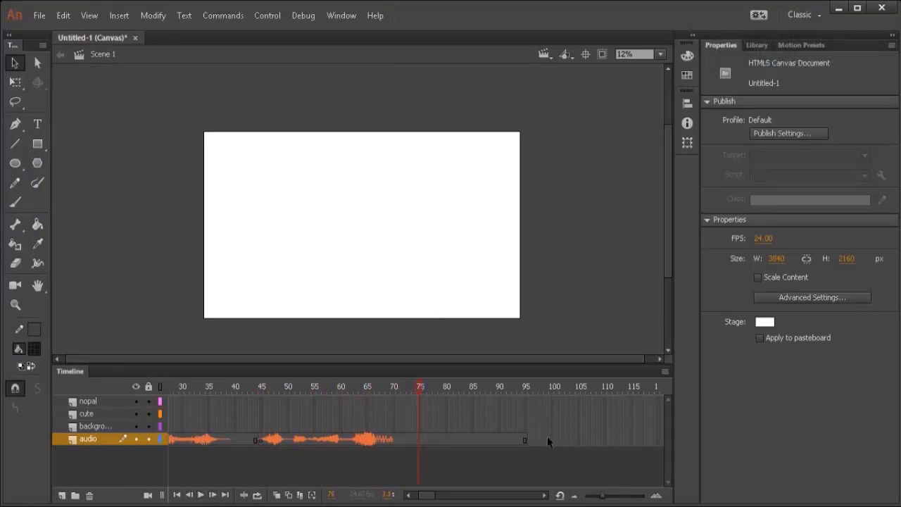
pyautogui.moveTo(546, 439); pyautogui.dragTo(420, 444)
pyautogui.rightClick(420, 444)
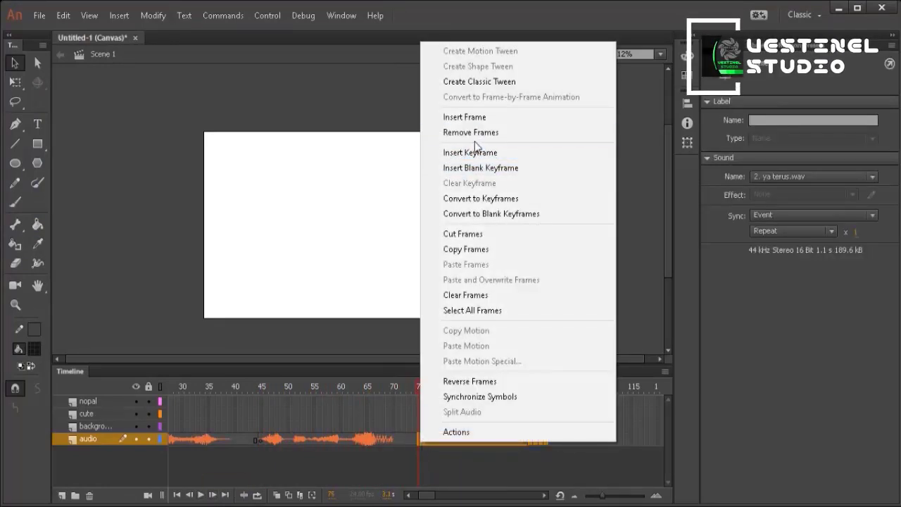
pyautogui.click(476, 151)
# Insert a keyframe at frame 75 of the audio layer and extend the layer to frame 130
pyautogui.rightClick(420, 443)
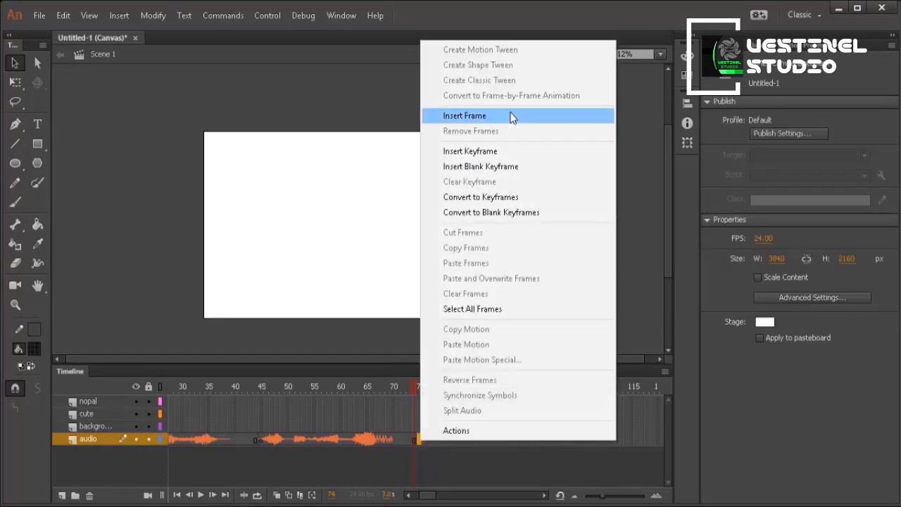
pyautogui.click(503, 150)
pyautogui.click(434, 494)
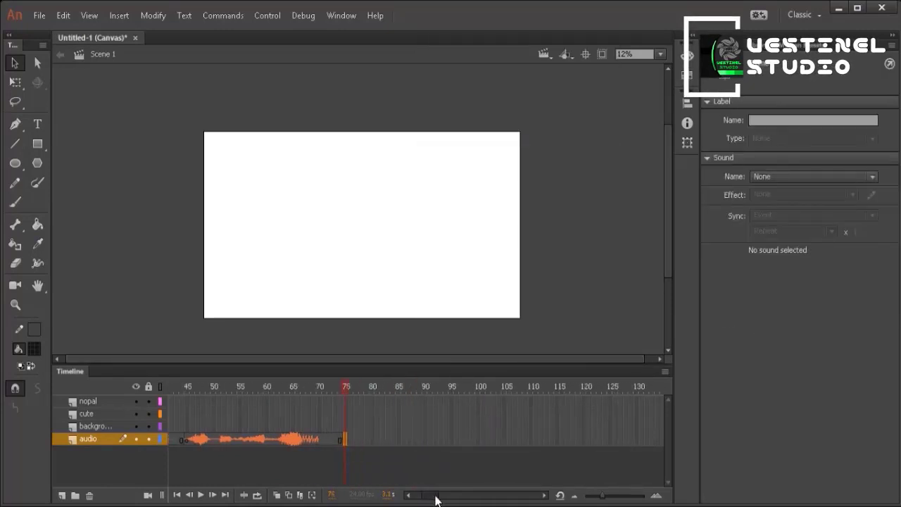
pyautogui.click(560, 439)
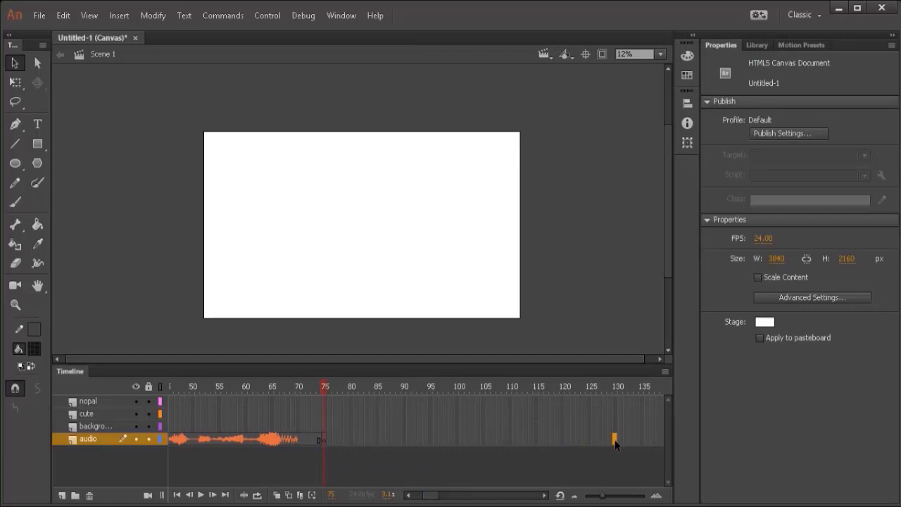
pyautogui.rightClick(614, 442)
pyautogui.click(690, 114)
# Import "3. heheheheh.wav" to the stage at frame 75 of the audio layer
pyautogui.click(326, 387)
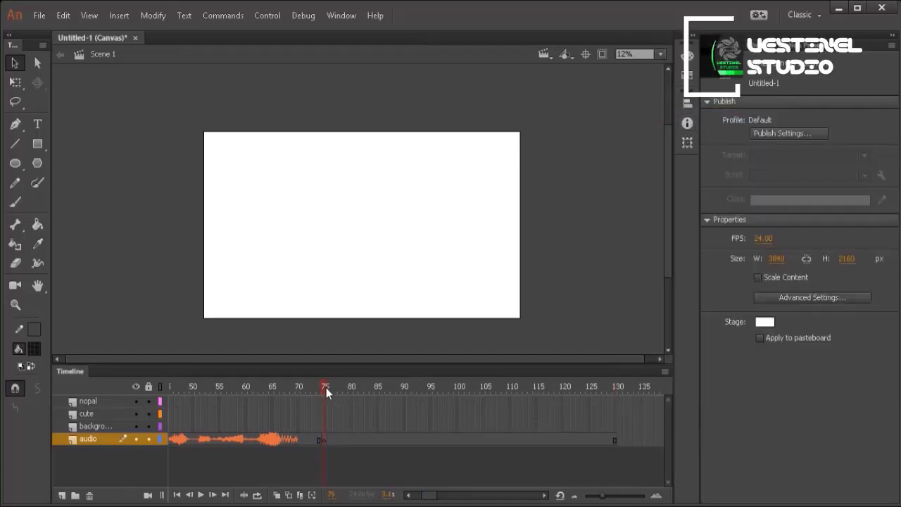
pyautogui.click(40, 16)
pyautogui.moveTo(132, 232)
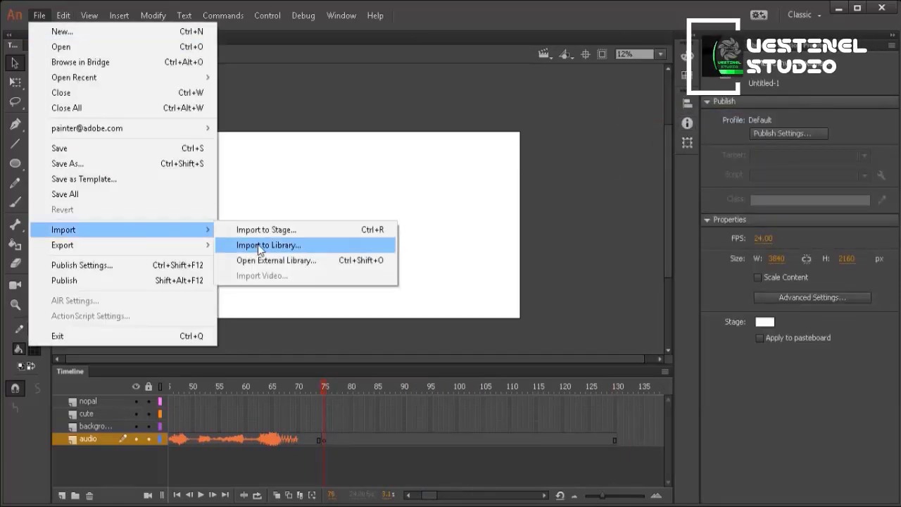
pyautogui.click(265, 231)
pyautogui.doubleClick(197, 126)
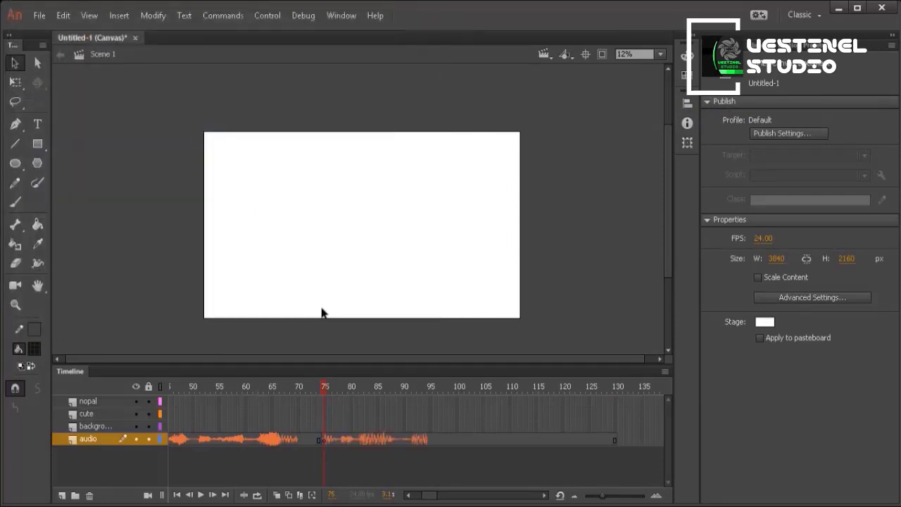
# Play the laughing clip and extend the audio layer to frame 155 so the whole sound fits
pyautogui.click(203, 495)
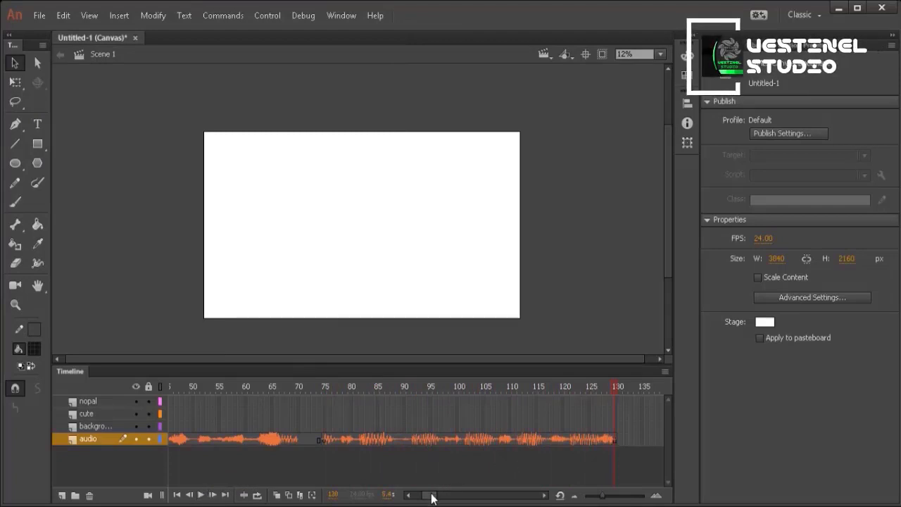
pyautogui.moveTo(432, 499); pyautogui.dragTo(438, 499)
pyautogui.rightClick(546, 442)
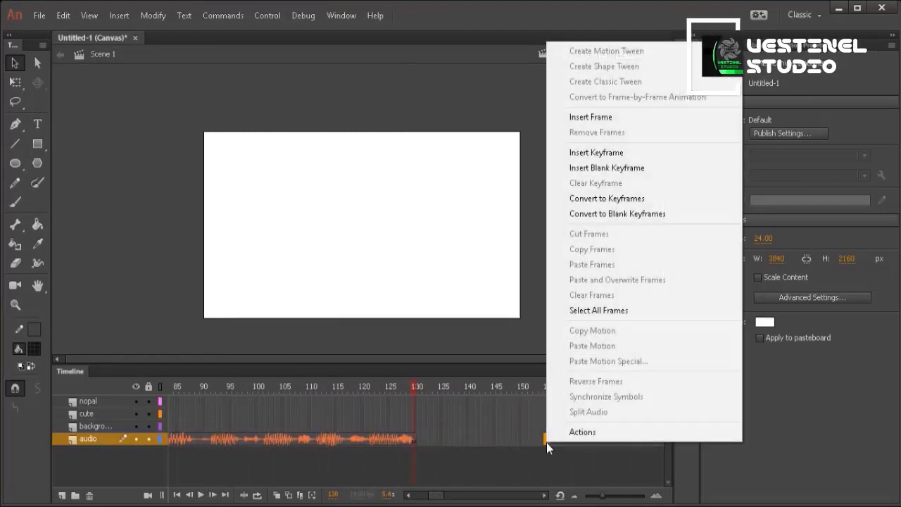
pyautogui.click(618, 119)
# Remove the audio layer's surplus frames from frame 147 onward, just past the end of the laughing clip
pyautogui.click(506, 387)
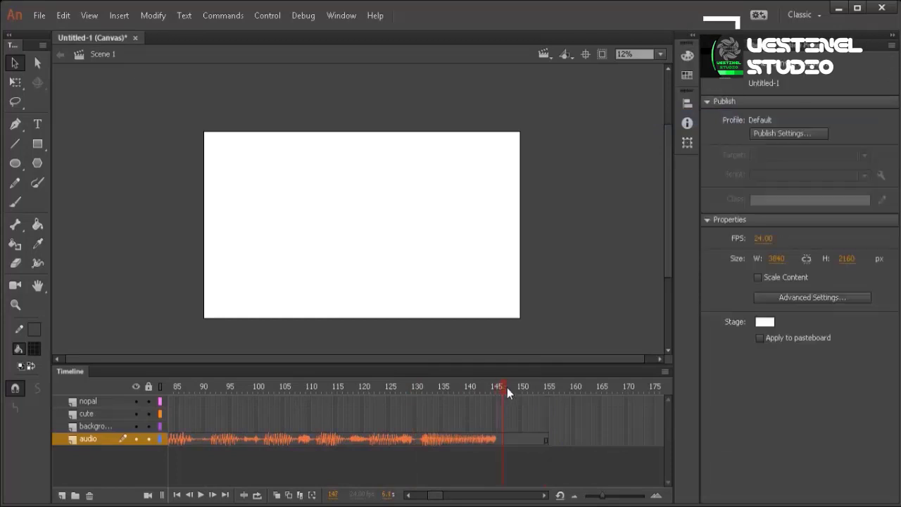
pyautogui.rightClick(504, 439)
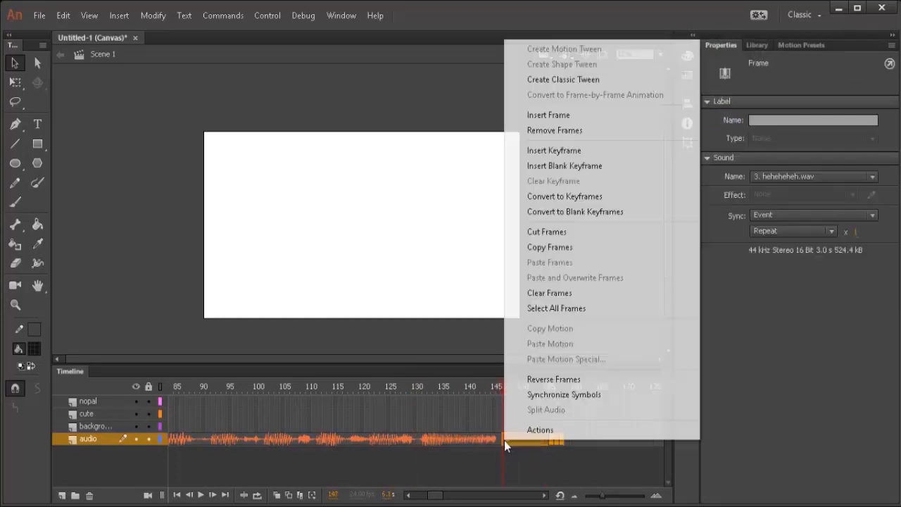
pyautogui.click(570, 130)
pyautogui.click(514, 413)
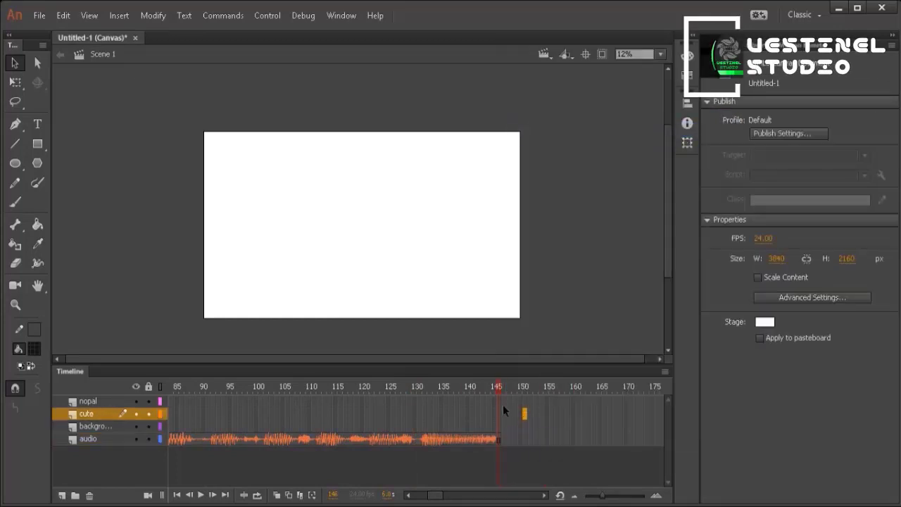
# Play the complete dialogue from frame 1 and lock the audio layer
pyautogui.moveTo(435, 495); pyautogui.dragTo(364, 498)
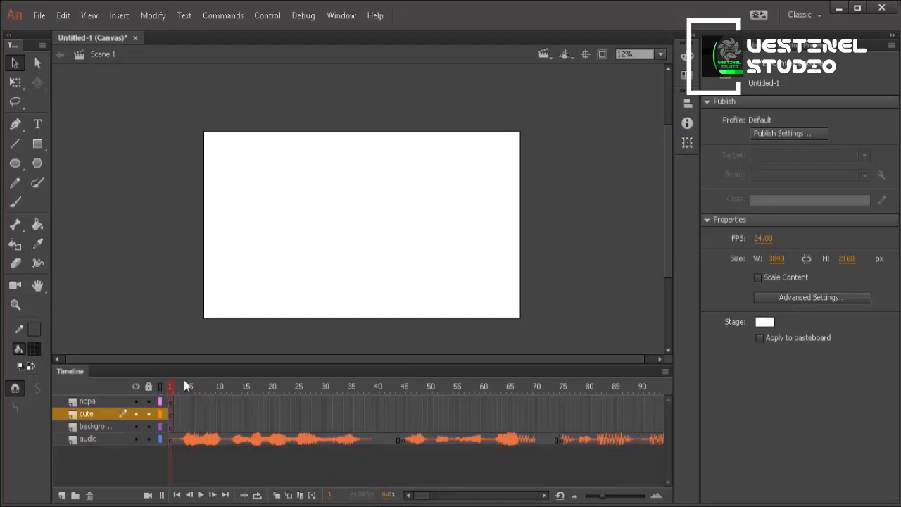
pyautogui.click(202, 495)
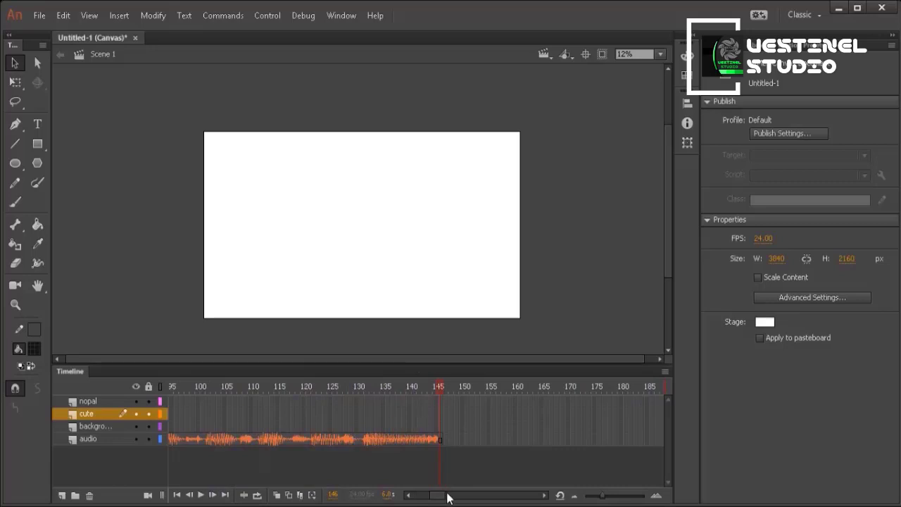
pyautogui.moveTo(444, 495); pyautogui.dragTo(345, 499)
pyautogui.click(147, 439)
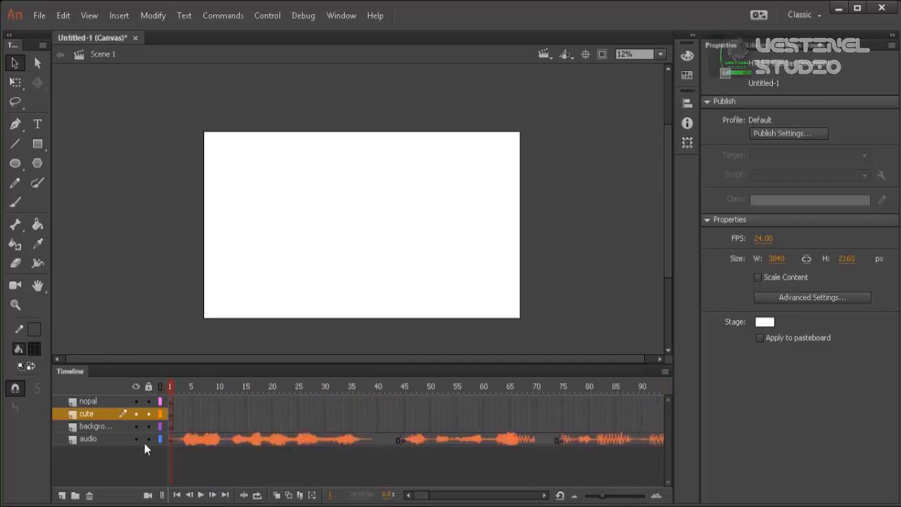
# Select frame 1 of the background layer and import "background color.jpg" from the shoot folder to the library
pyautogui.click(112, 427)
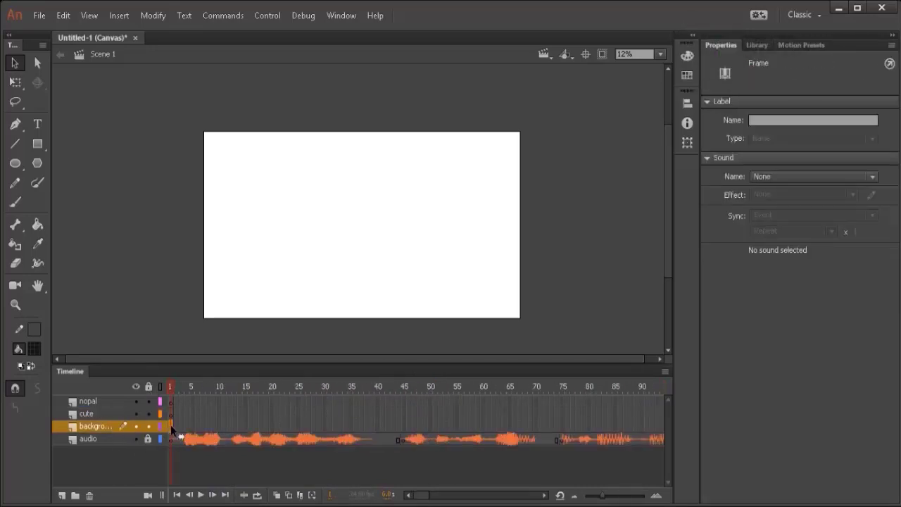
pyautogui.click(38, 15)
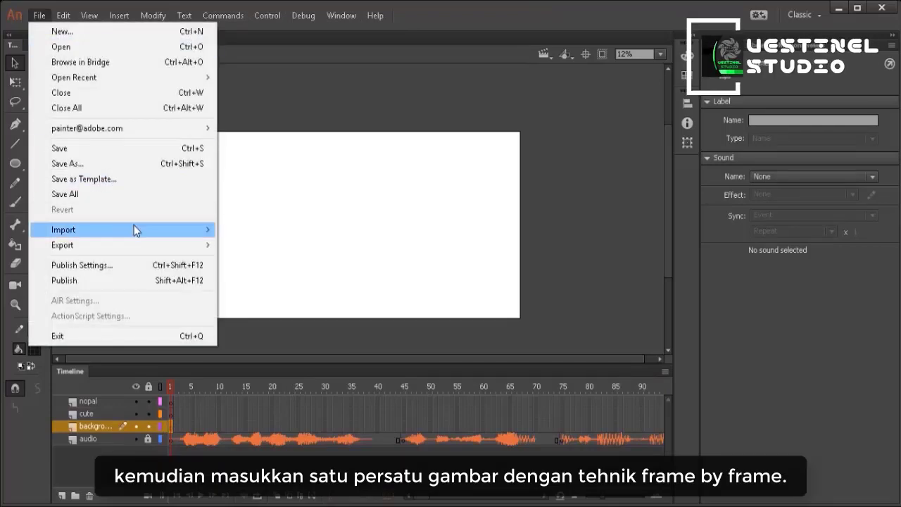
pyautogui.moveTo(134, 230)
pyautogui.click(351, 244)
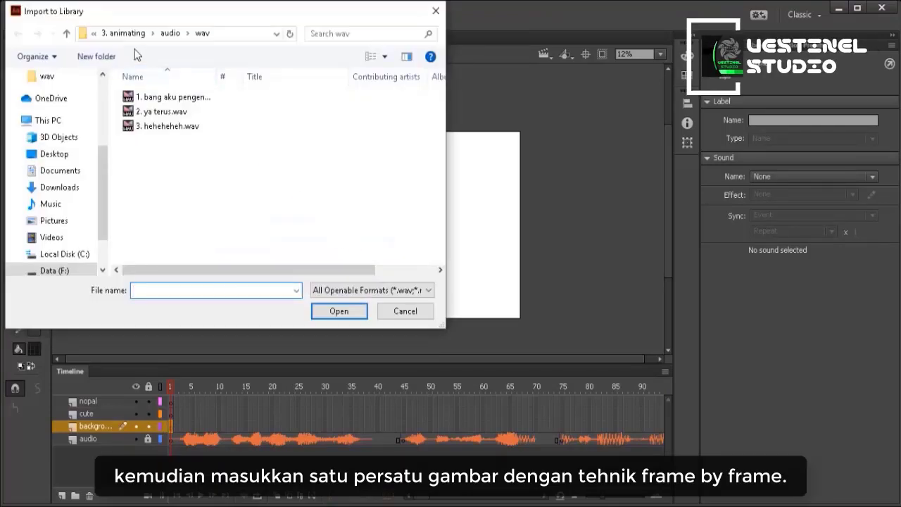
pyautogui.click(169, 34)
pyautogui.click(184, 33)
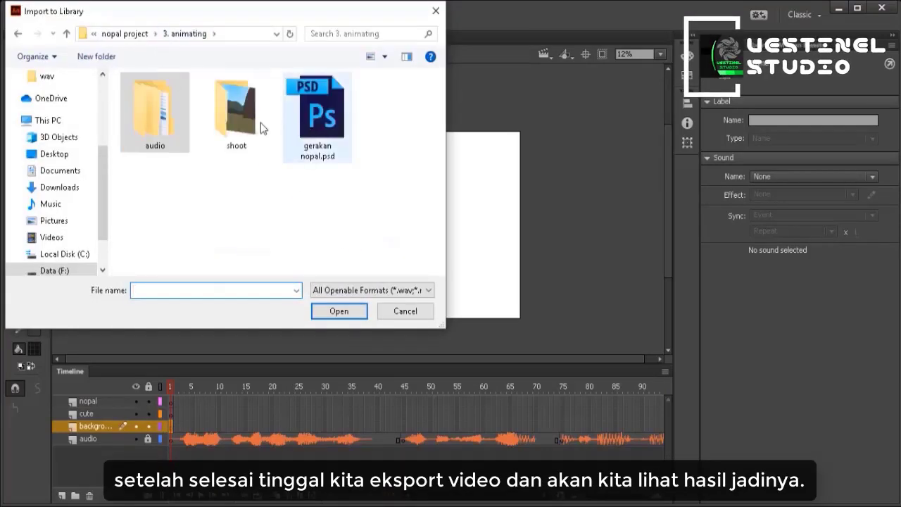
pyautogui.doubleClick(240, 122)
pyautogui.doubleClick(169, 150)
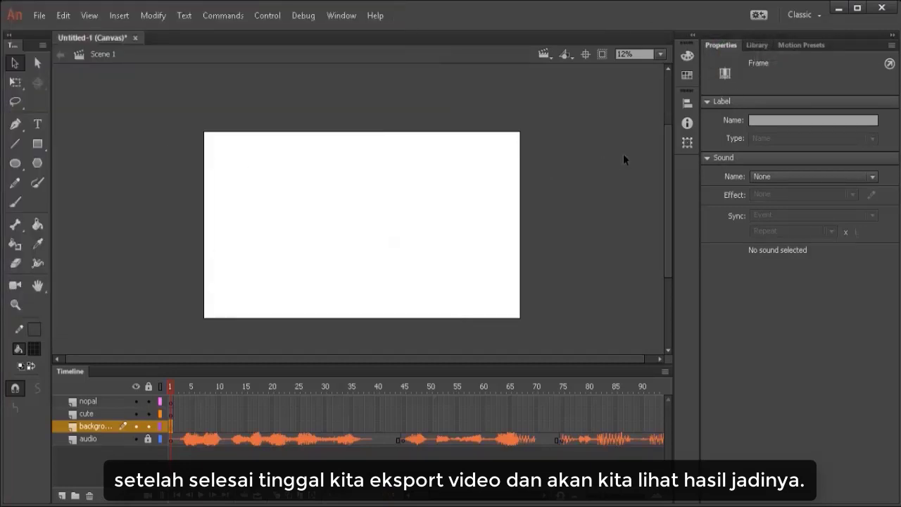
# Place "background color.jpg" on the stage, set its X position to 0, and lock the background layer
pyautogui.click(757, 45)
pyautogui.click(763, 242)
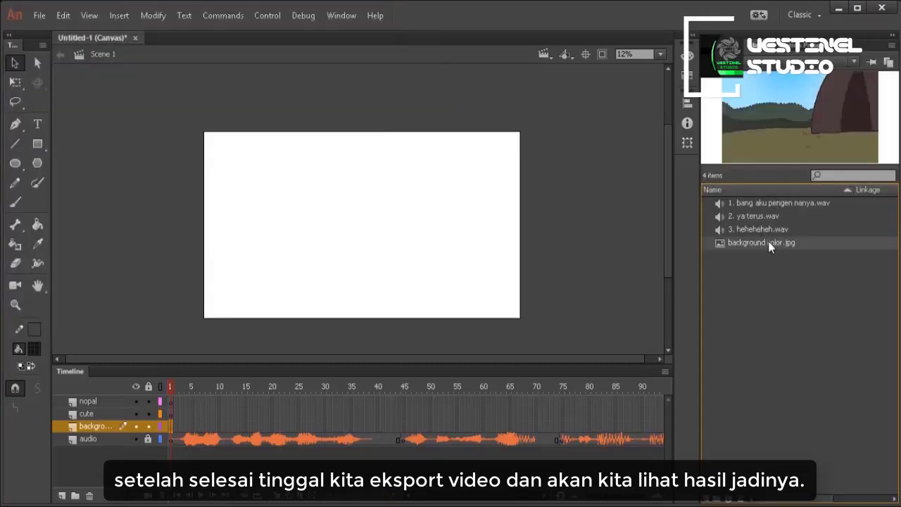
pyautogui.moveTo(768, 240); pyautogui.dragTo(408, 222)
pyautogui.click(719, 45)
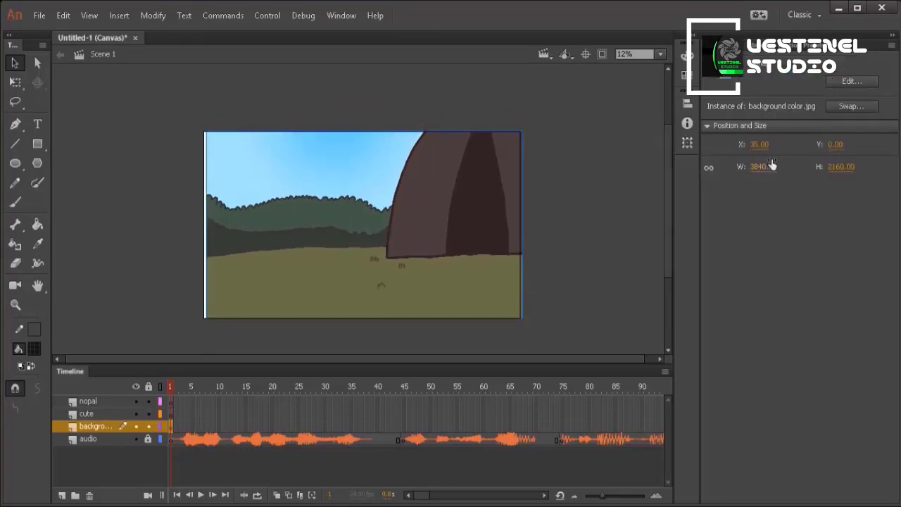
pyautogui.click(762, 144)
pyautogui.write('0')
pyautogui.press('Return')
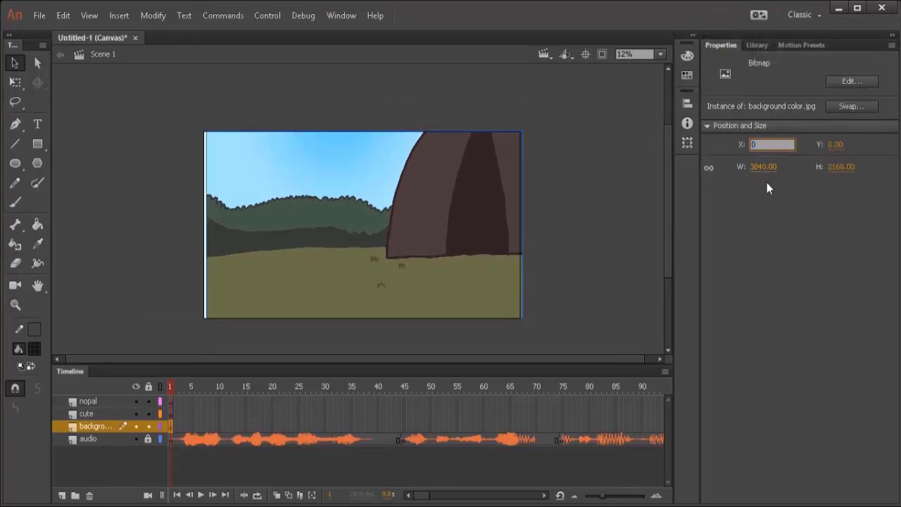
pyautogui.click(631, 204)
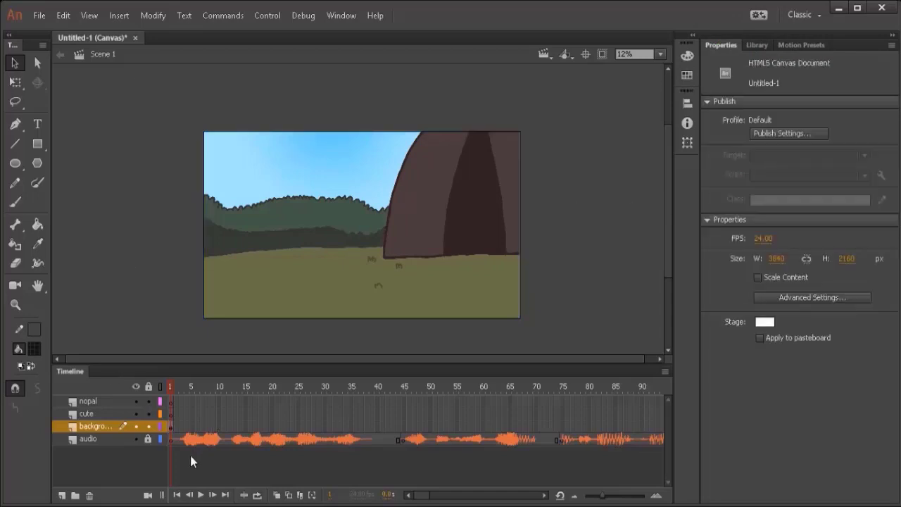
pyautogui.click(148, 426)
# Select frame 1 of the cute layer and import all six "1 cute" PNG images from the "shoot 1" folder to the library
pyautogui.click(168, 415)
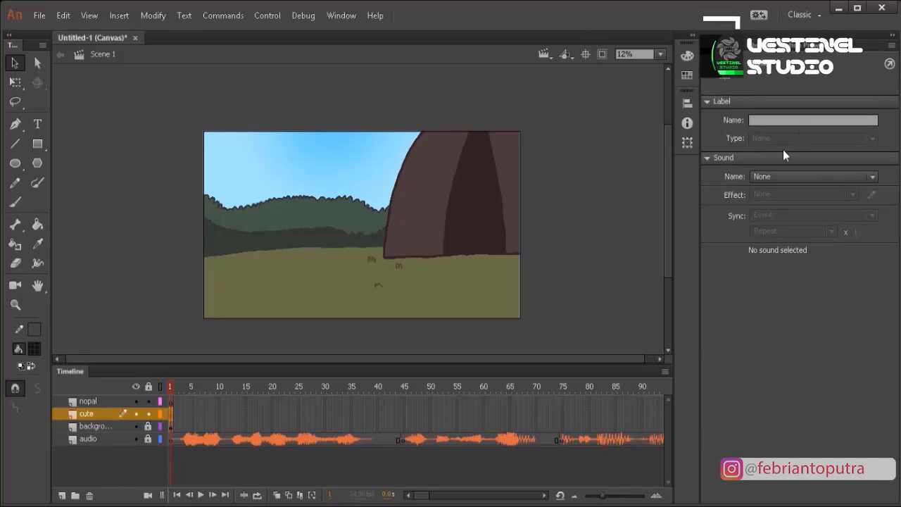
pyautogui.click(40, 15)
pyautogui.moveTo(63, 232)
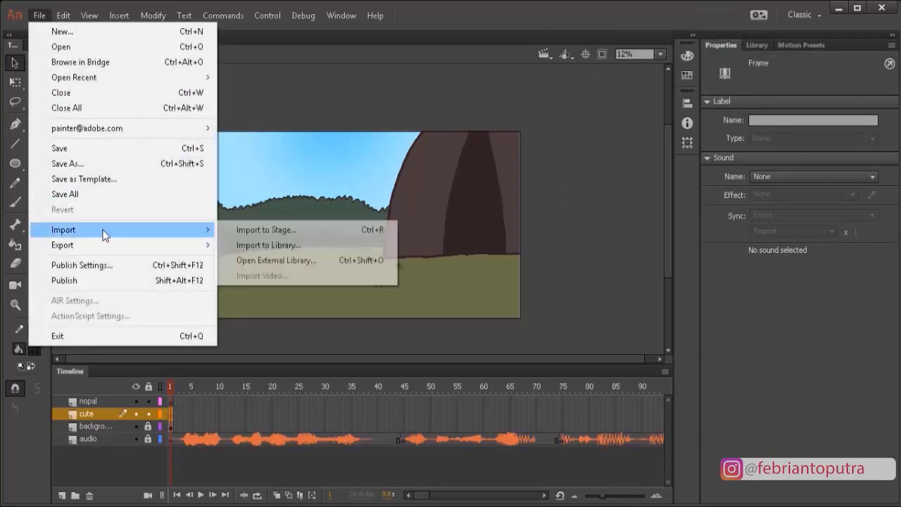
pyautogui.click(261, 203)
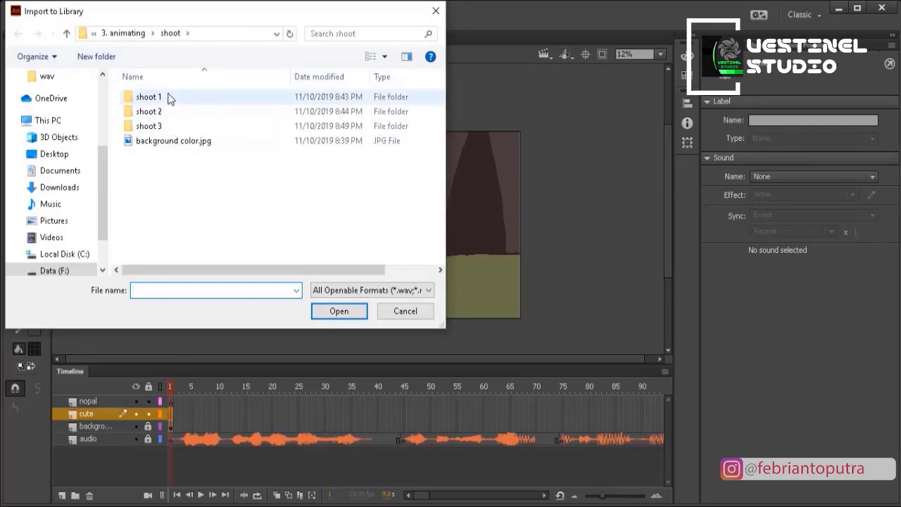
pyautogui.doubleClick(169, 96)
pyautogui.moveTo(414, 192); pyautogui.dragTo(60, 80)
pyautogui.click(316, 309)
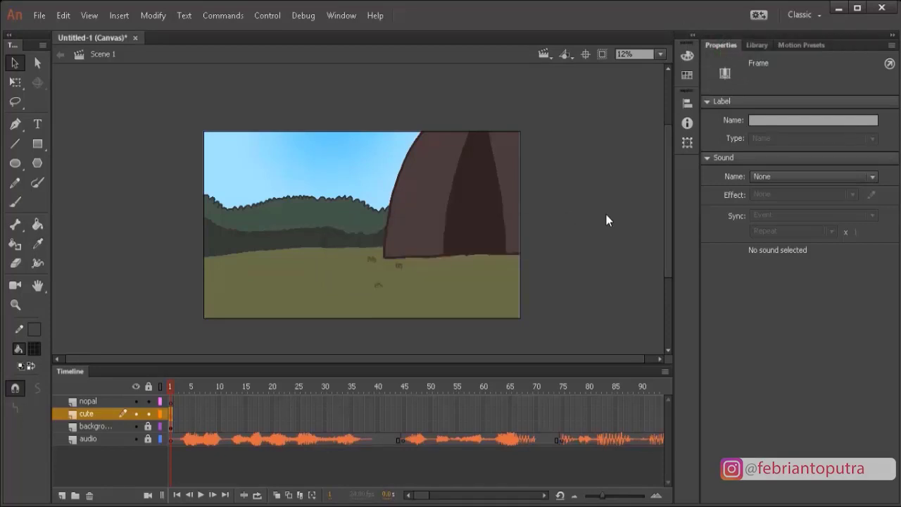
# Place "1 cute 1.png" on frame 1 of the cute layer and set its position to X 0, Y 0
pyautogui.click(755, 46)
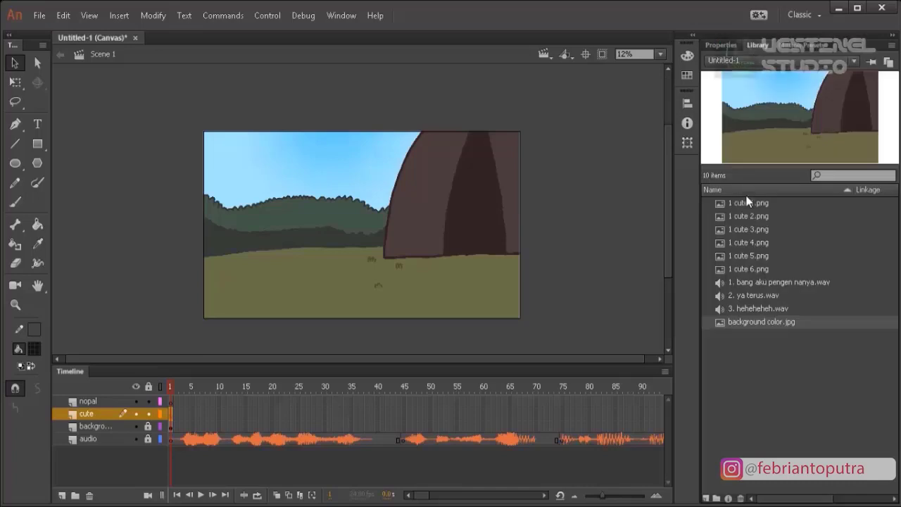
pyautogui.click(745, 201)
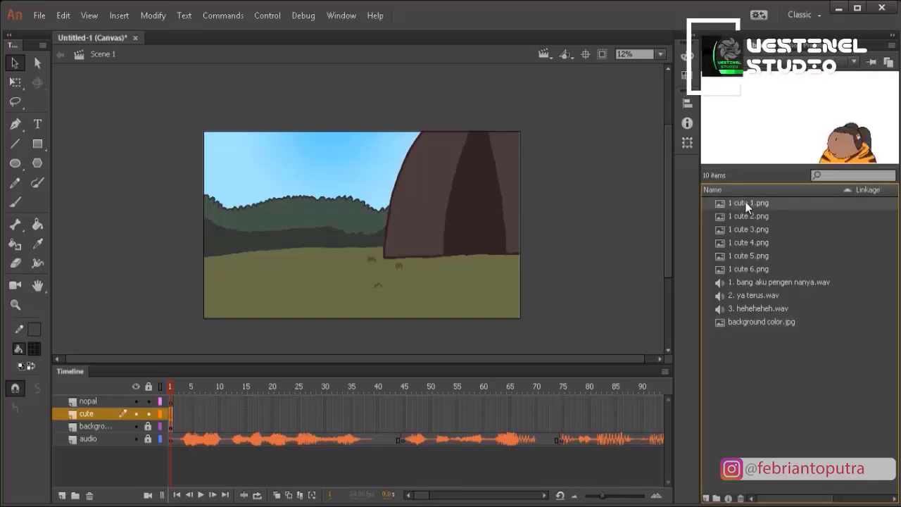
pyautogui.moveTo(436, 212); pyautogui.dragTo(436, 212)
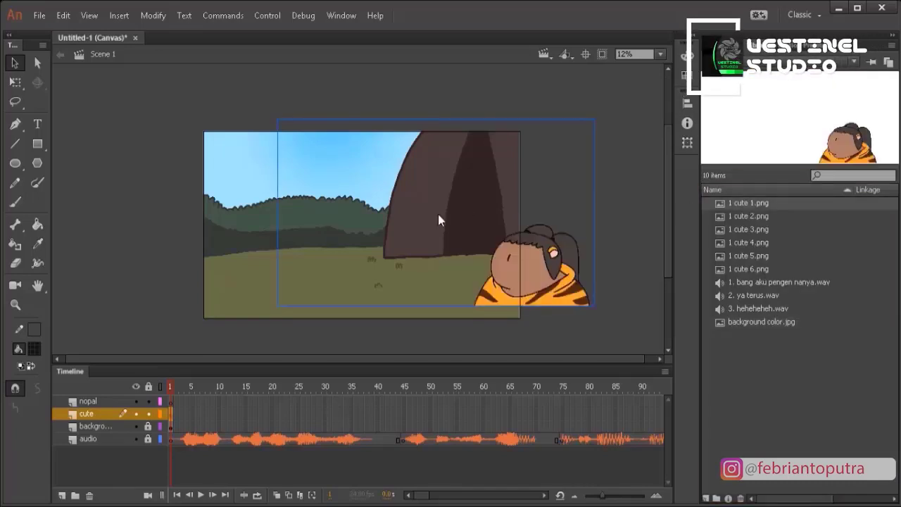
pyautogui.click(720, 44)
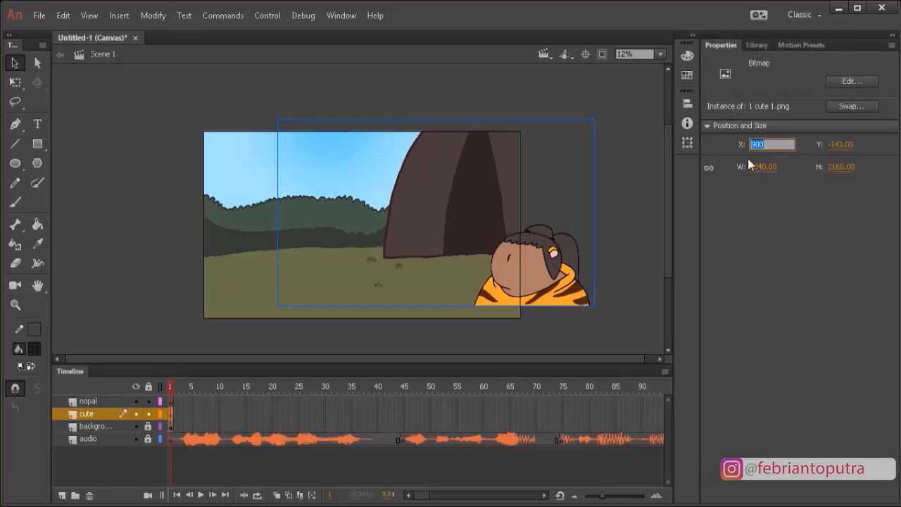
pyautogui.write('0')
pyautogui.press('Tab')
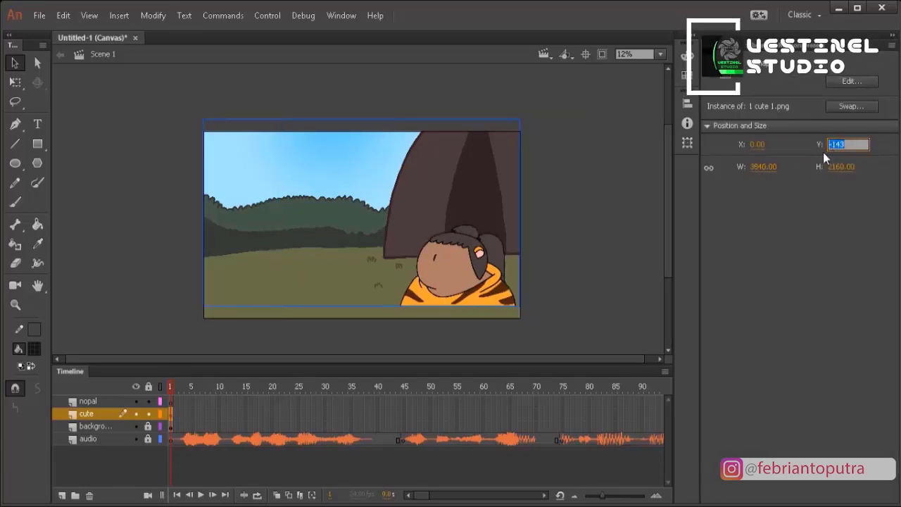
pyautogui.write('0')
pyautogui.press('Return')
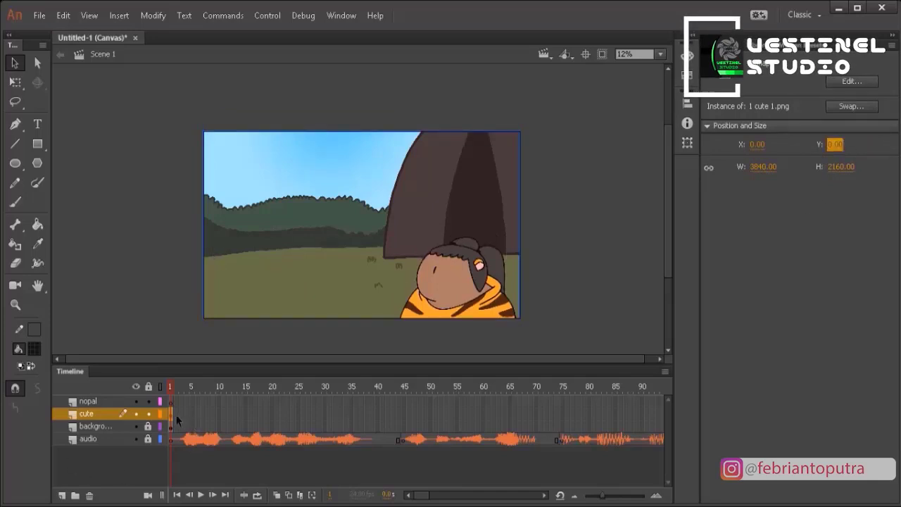
# Check frame 4, return the playhead to frame 1, and lock the cute layer
pyautogui.click(182, 387)
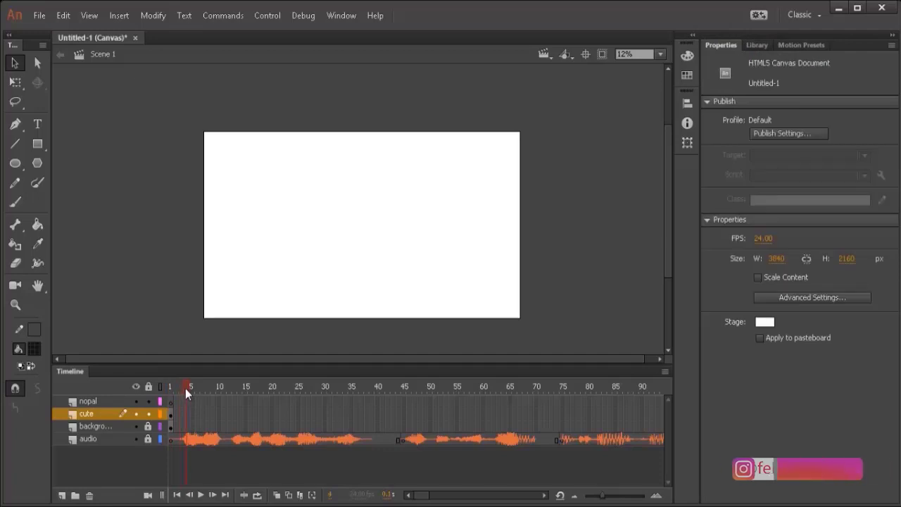
pyautogui.moveTo(182, 388); pyautogui.dragTo(170, 390)
pyautogui.click(148, 414)
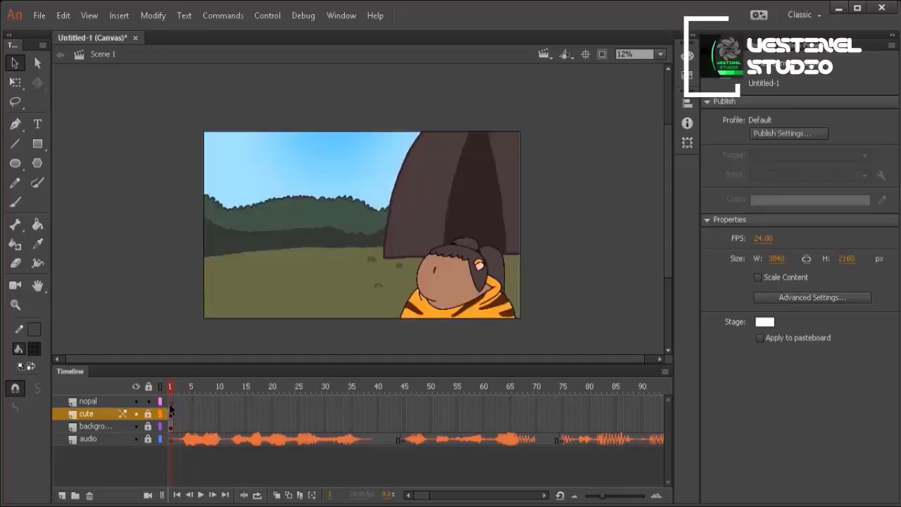
# Select the nopal layer, import the six "2 nopal" PNG images from the "shoot 2" folder to the library, and preview them
pyautogui.click(88, 401)
pyautogui.click(754, 44)
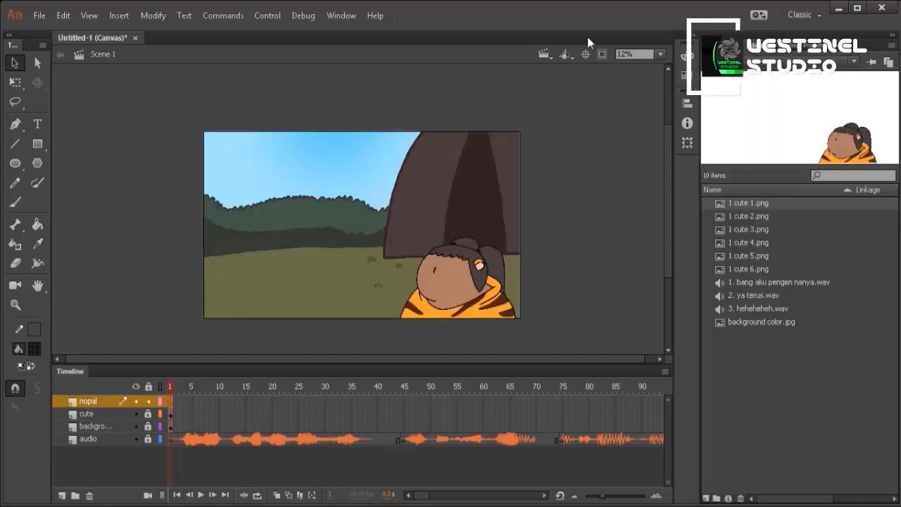
pyautogui.click(39, 15)
pyautogui.moveTo(88, 231)
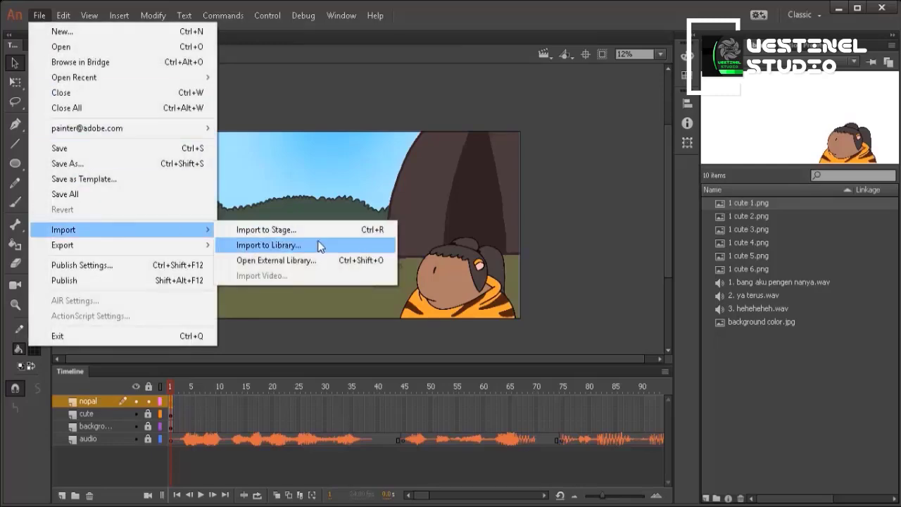
pyautogui.click(318, 246)
pyautogui.click(172, 34)
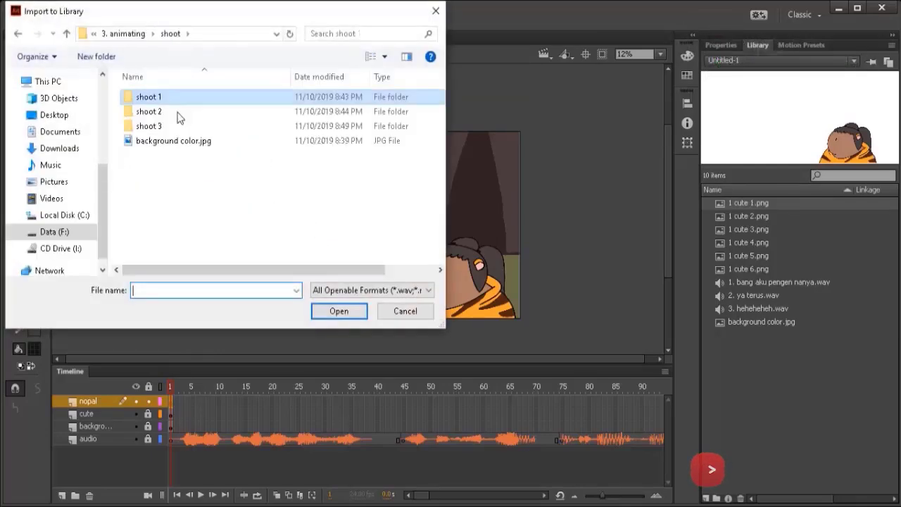
pyautogui.doubleClick(173, 120)
pyautogui.moveTo(416, 195); pyautogui.dragTo(126, 78)
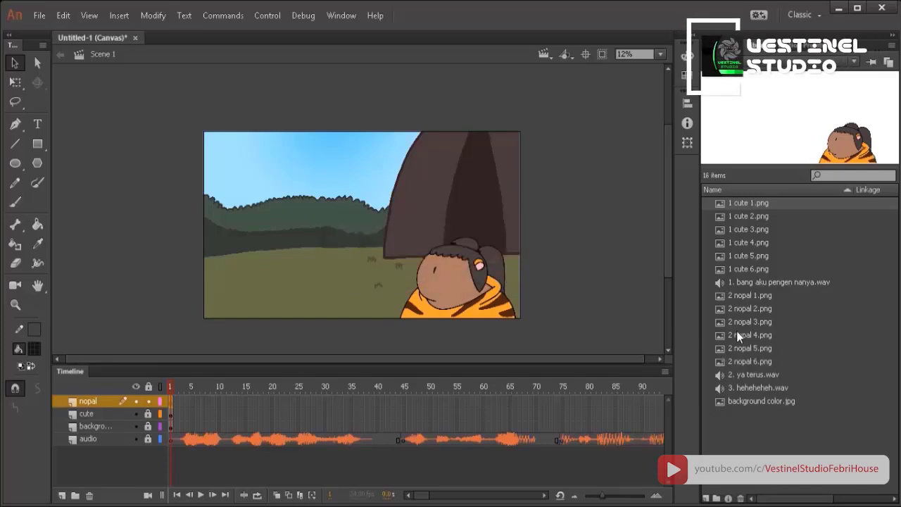
pyautogui.click(747, 295)
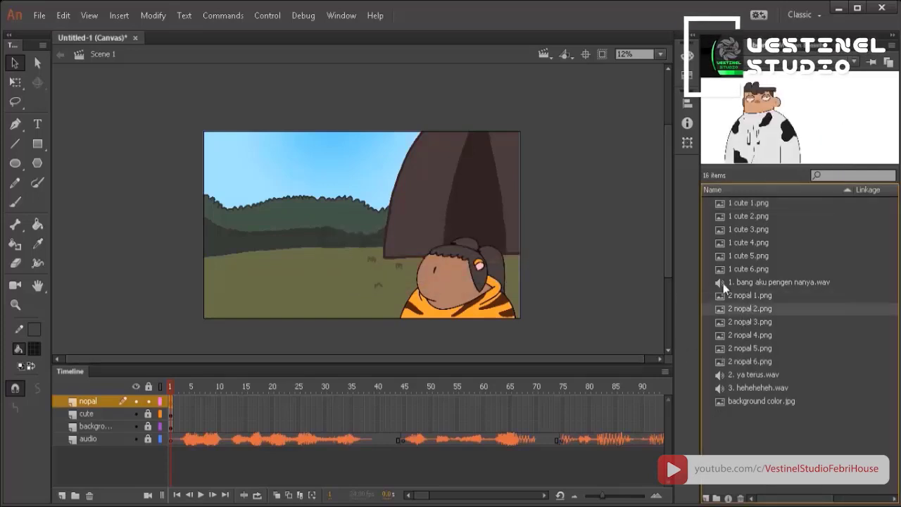
# Import all the "3 cute" and "3 nopal" PNG images from the "shoot 3" folder to the library
pyautogui.click(39, 15)
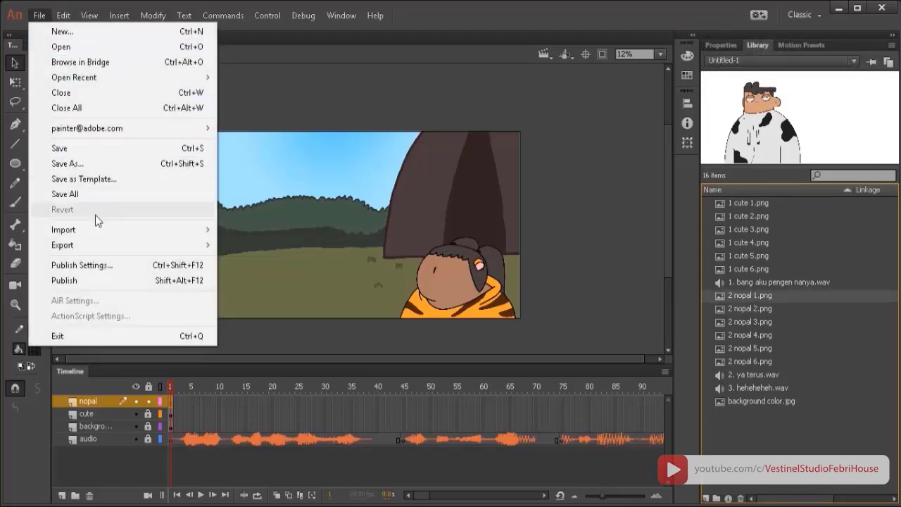
pyautogui.moveTo(102, 231)
pyautogui.click(292, 244)
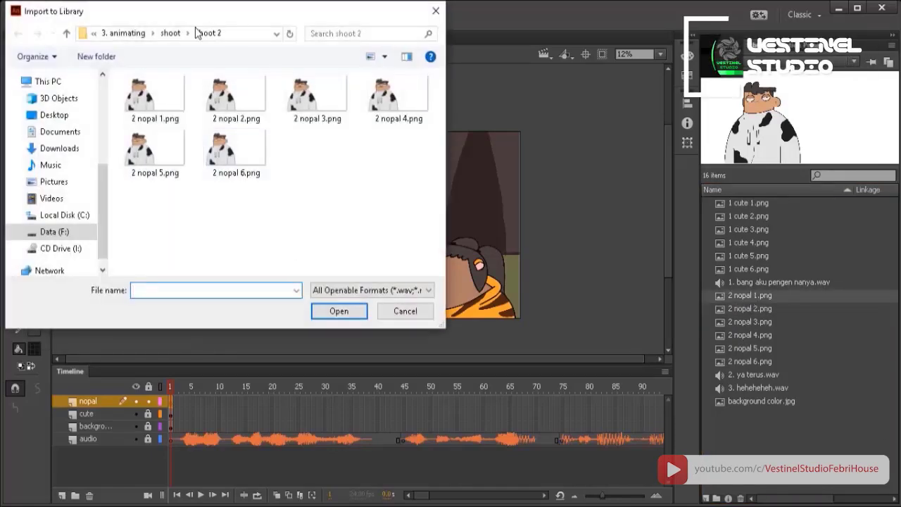
pyautogui.click(195, 32)
pyautogui.click(176, 140)
pyautogui.click(244, 141)
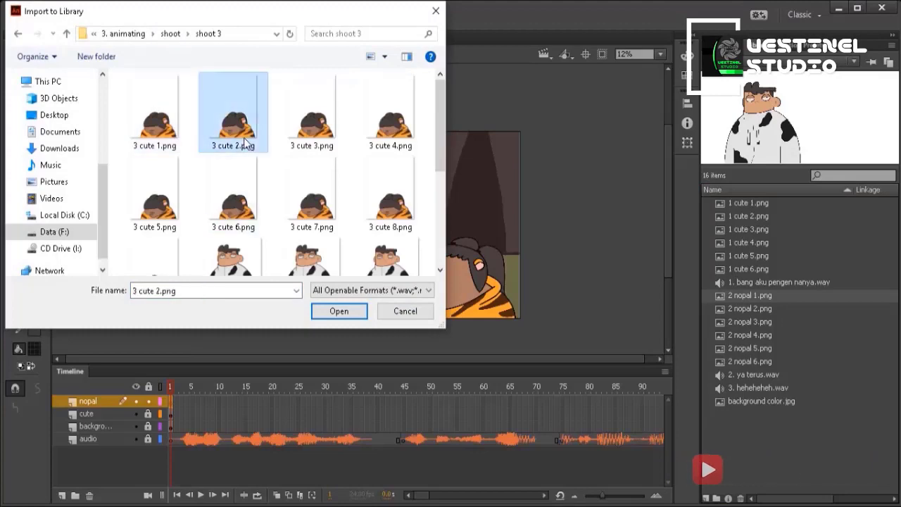
pyautogui.hotkey('ctrl', 'a')
pyautogui.scroll(-5, 322, 230)
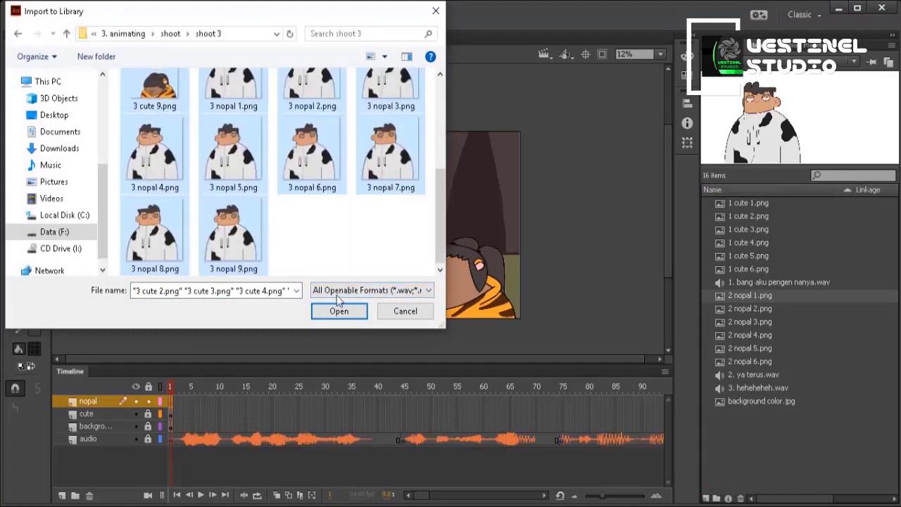
pyautogui.click(338, 308)
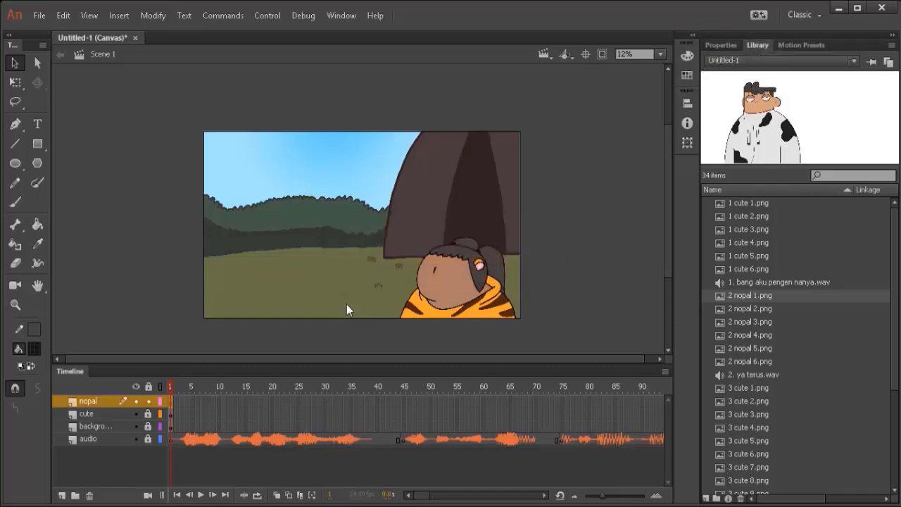
# Place "2 nopal 1.png" from the library on the stage in frame 1 of the nopal layer
pyautogui.click(182, 403)
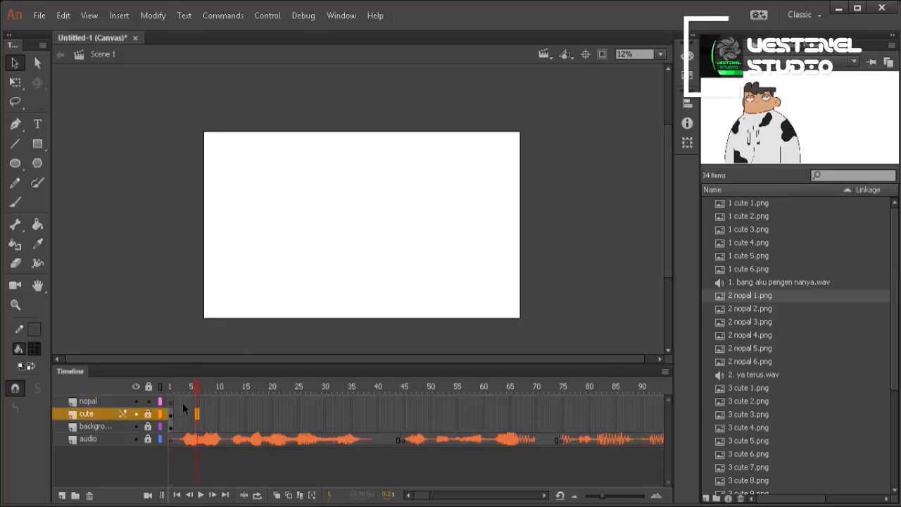
pyautogui.click(173, 402)
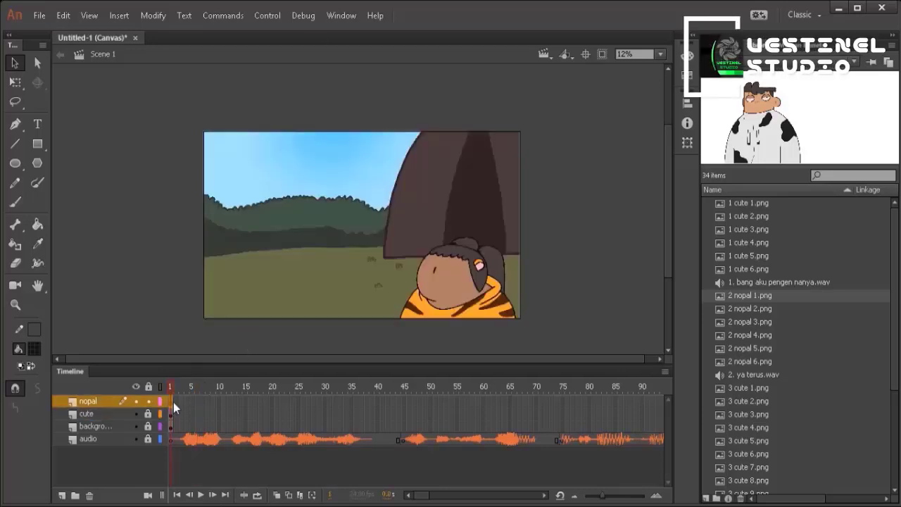
pyautogui.click(737, 295)
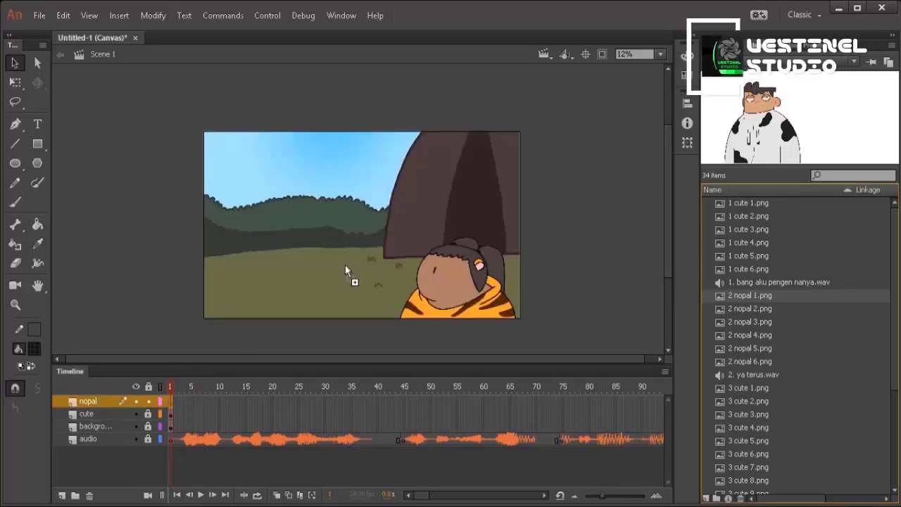
pyautogui.moveTo(345, 265); pyautogui.dragTo(345, 265)
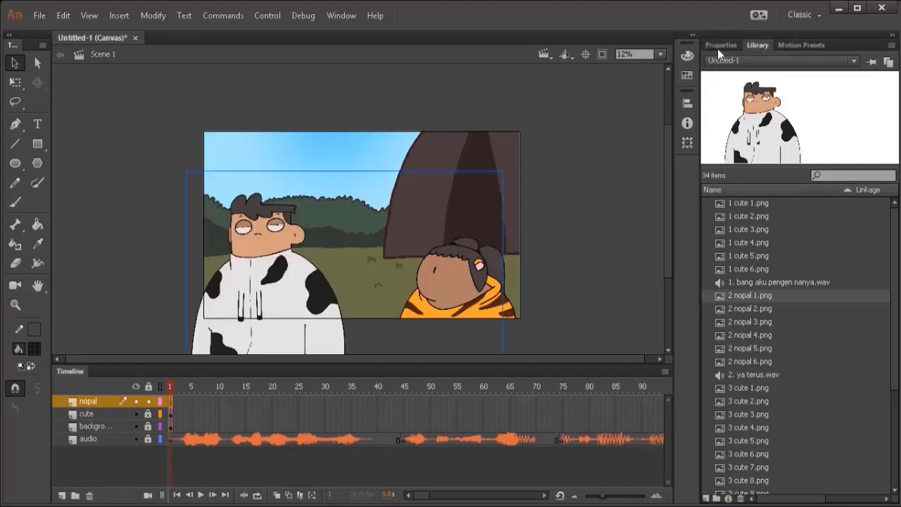
# Set the position of the "2 nopal 1.png" bitmap to X 0 and Y 0
pyautogui.click(720, 45)
pyautogui.click(762, 144)
pyautogui.write('0')
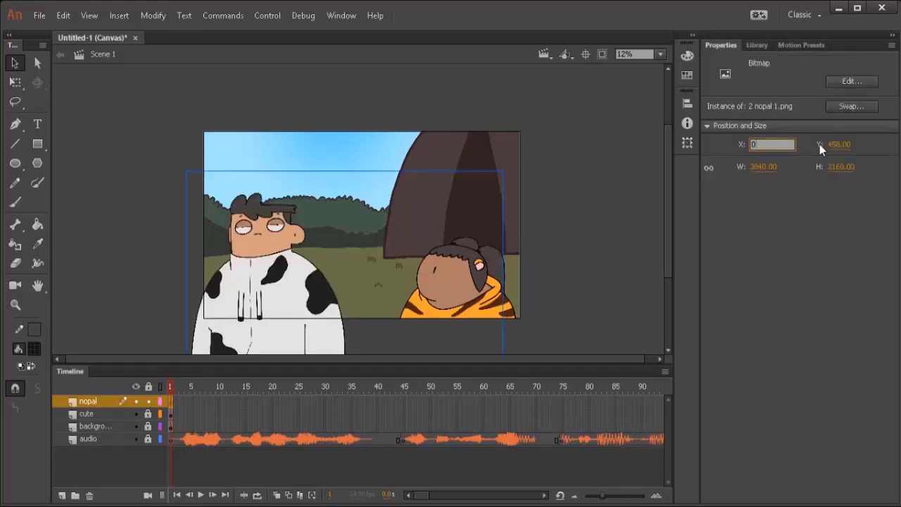
pyautogui.press('Tab')
pyautogui.write('0')
pyautogui.press('Return')
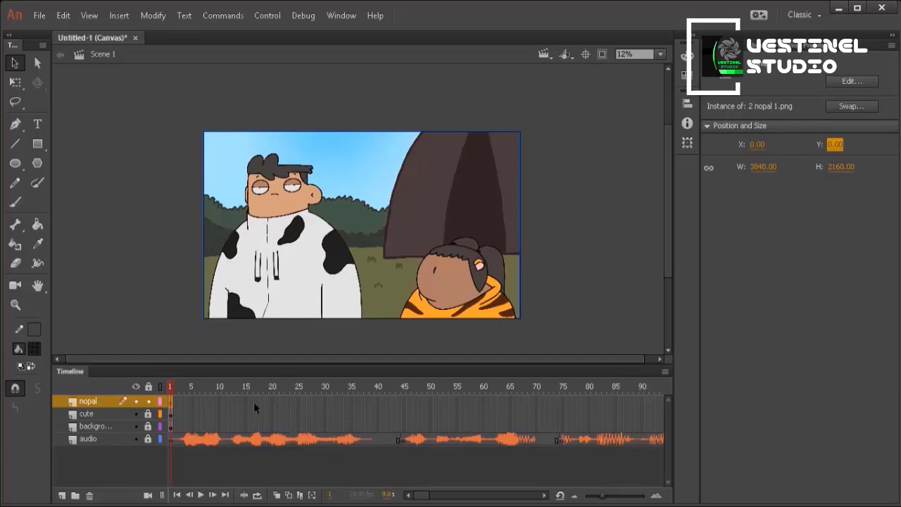
# Insert a keyframe at frame 45 of the nopal layer, where the second audio clip begins
pyautogui.click(401, 398)
pyautogui.rightClick(400, 399)
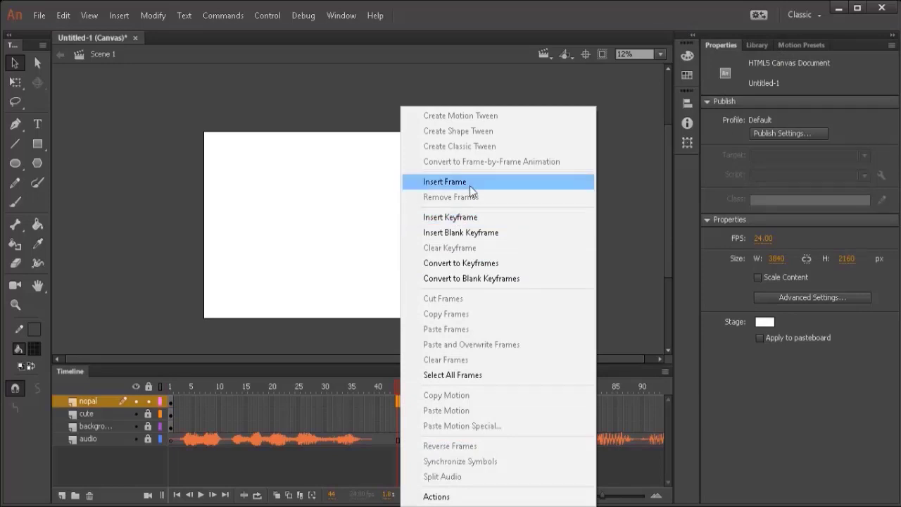
pyautogui.click(401, 407)
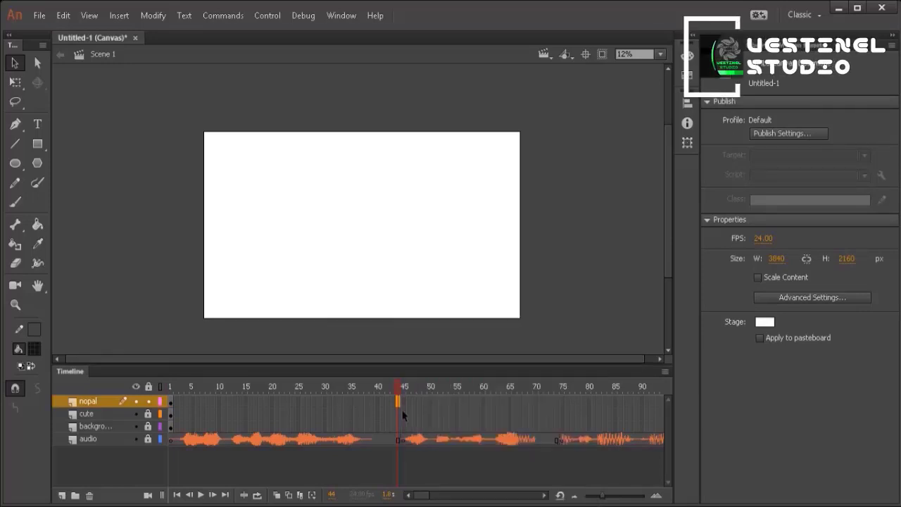
pyautogui.rightClick(406, 399)
pyautogui.click(486, 127)
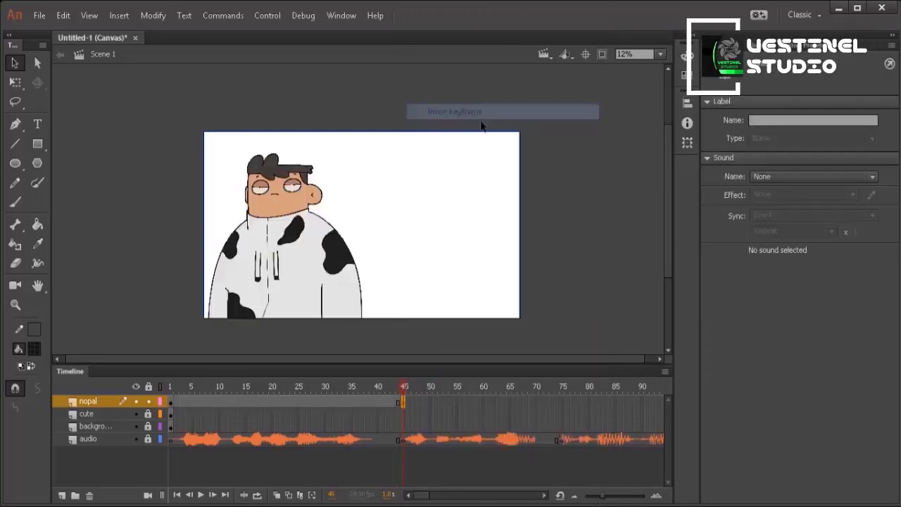
# Extend the background layer to frame 146, where the audio ends, and return the playhead to frame 1
pyautogui.moveTo(412, 497); pyautogui.dragTo(436, 497)
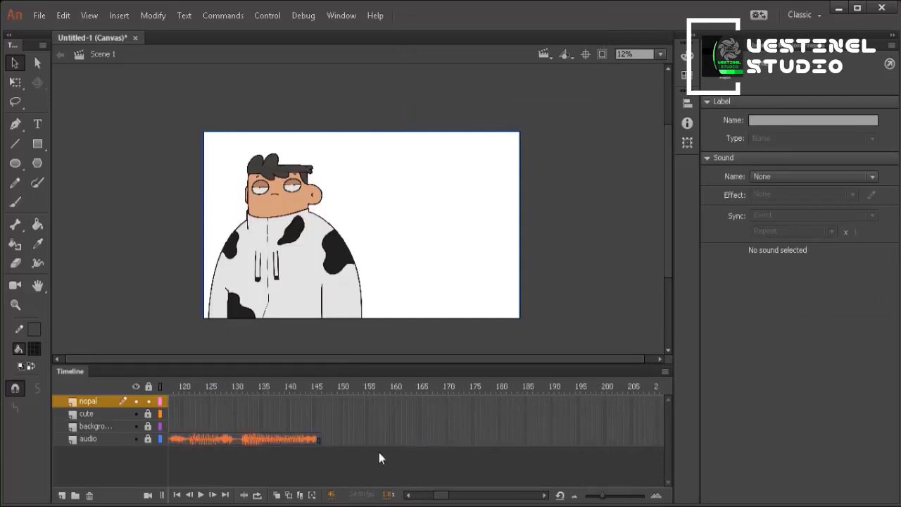
pyautogui.rightClick(321, 426)
pyautogui.click(418, 104)
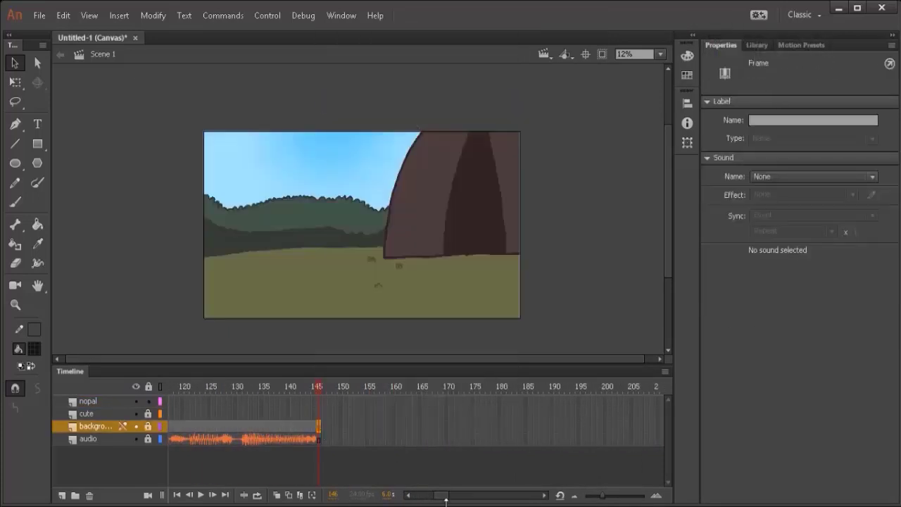
pyautogui.moveTo(441, 498); pyautogui.dragTo(415, 497)
pyautogui.click(171, 386)
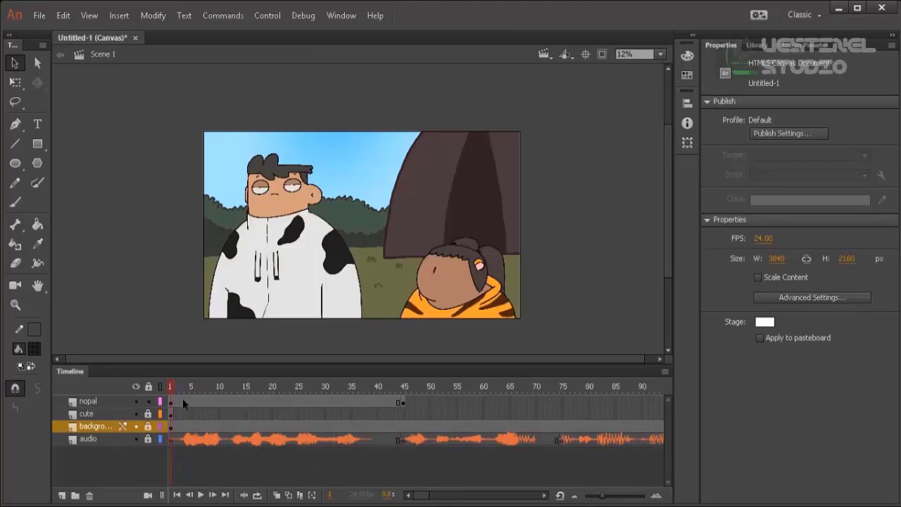
# Insert a blank keyframe at frame 4 of the cute layer, where the first voice waveform starts
pyautogui.click(182, 413)
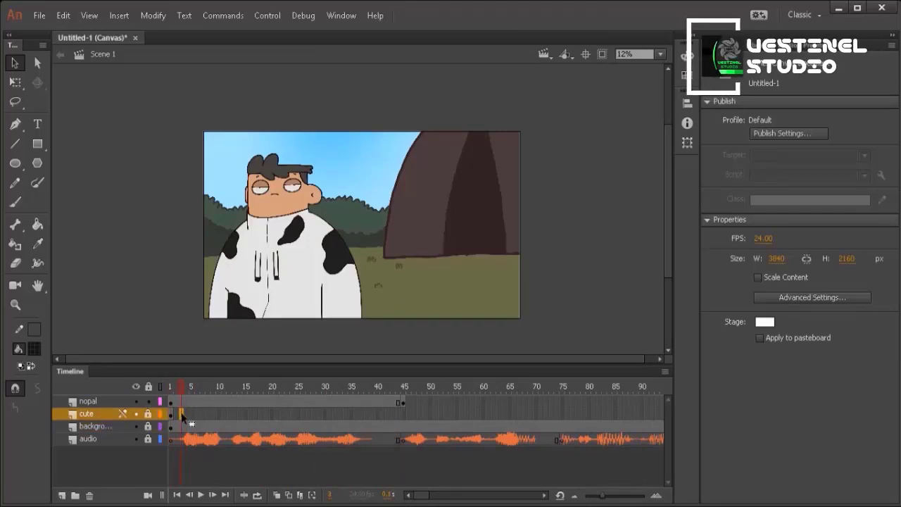
pyautogui.rightClick(186, 412)
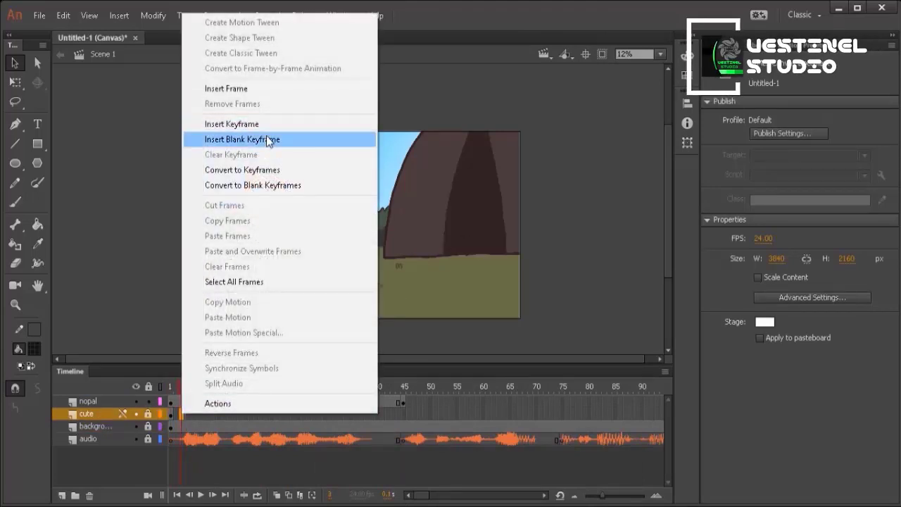
pyautogui.click(185, 417)
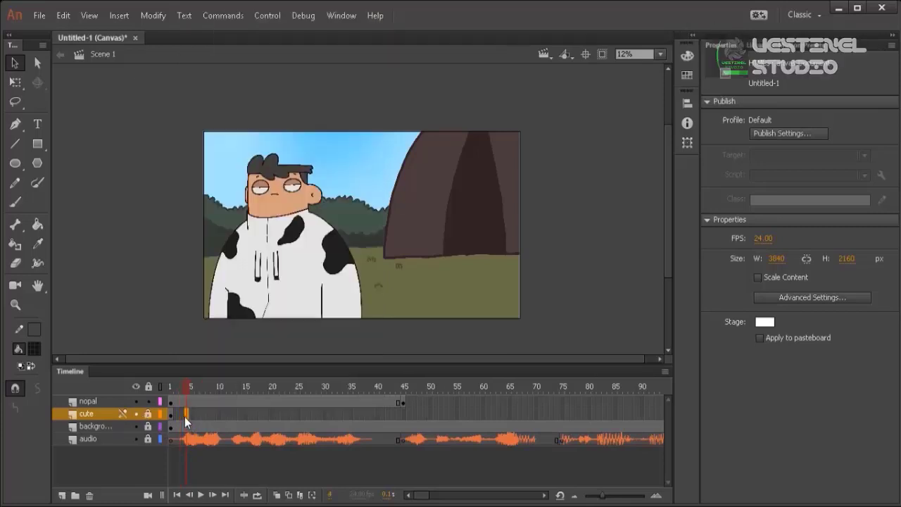
pyautogui.rightClick(186, 417)
pyautogui.click(264, 141)
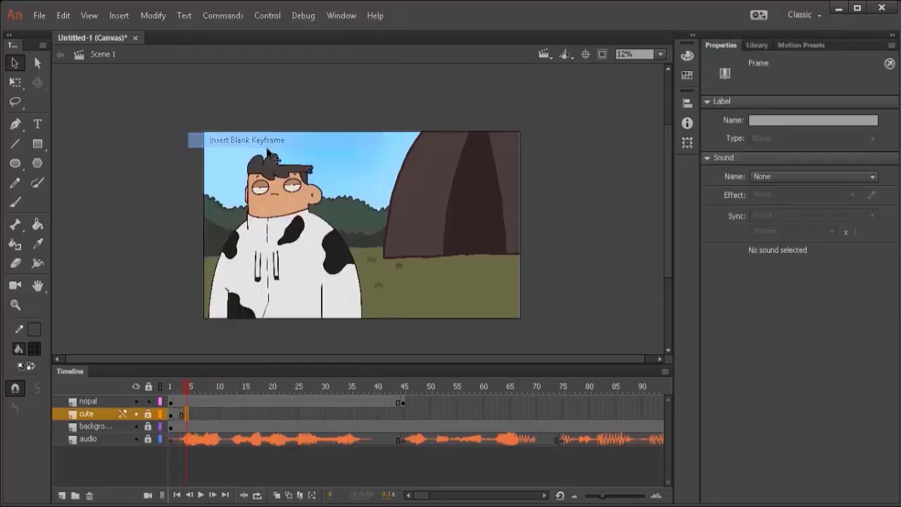
# Turn on onion skinning with the playhead at frame 4
pyautogui.click(278, 495)
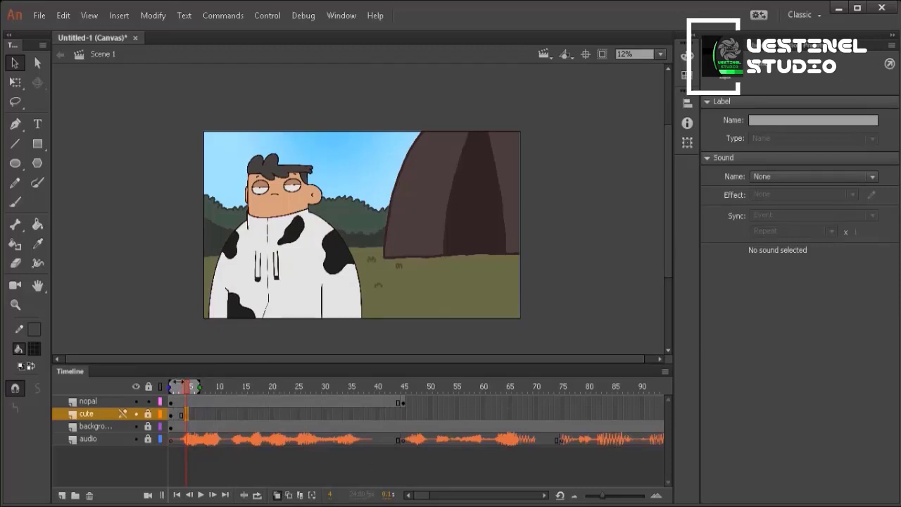
pyautogui.click(178, 385)
pyautogui.click(185, 388)
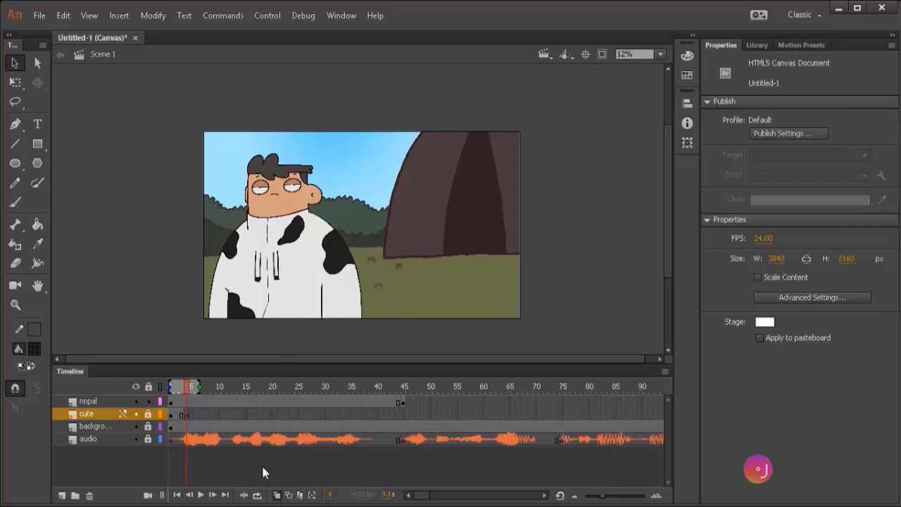
# Select "1 cute 2.png" in the library, enlarge the stage view to 16%, and unlock the cute layer
pyautogui.click(756, 44)
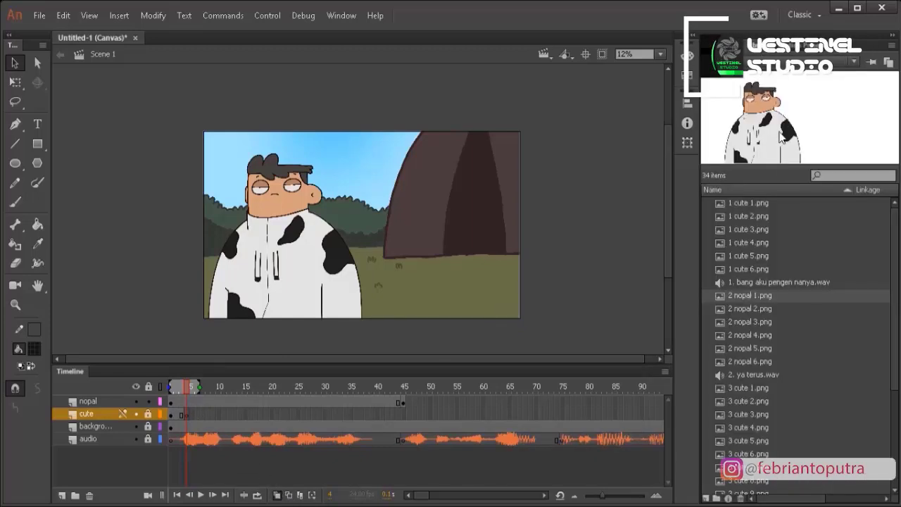
pyautogui.click(752, 215)
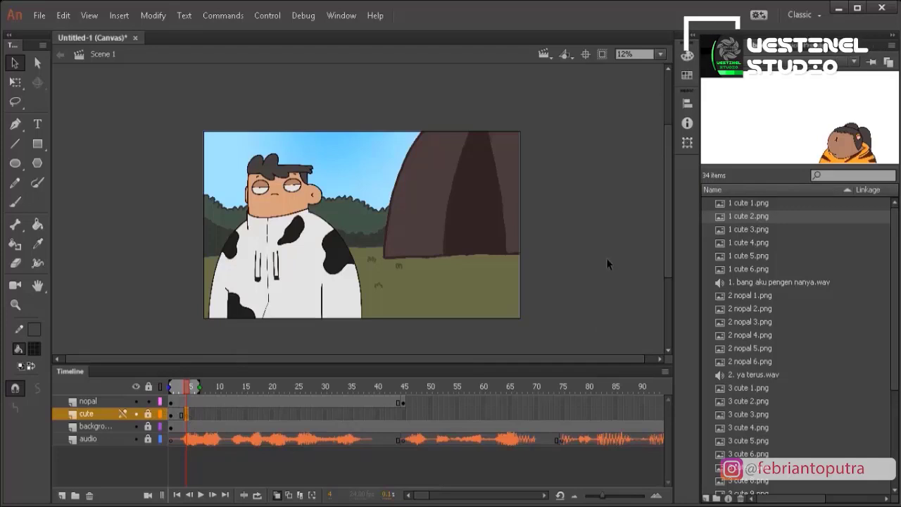
pyautogui.hotkey('ctrl', '-')
pyautogui.hotkey('ctrl', '=')
pyautogui.hotkey('ctrl', '=')
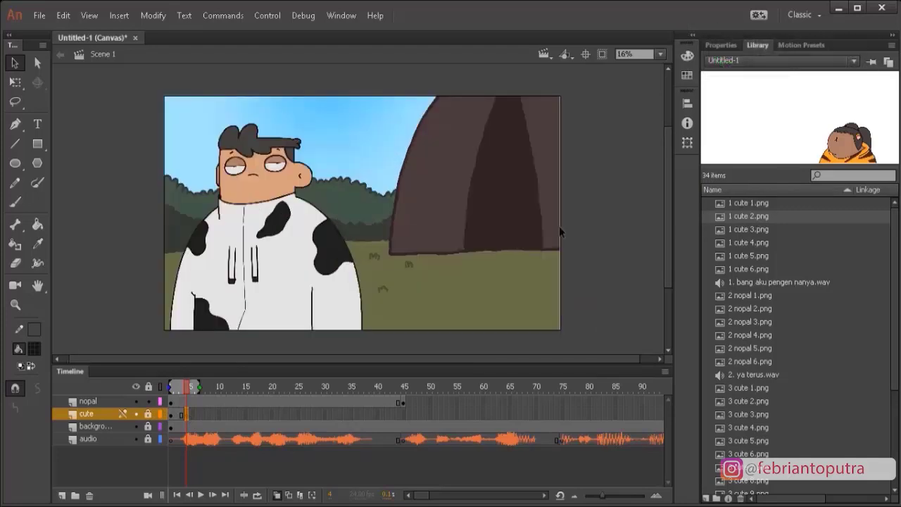
pyautogui.click(192, 422)
pyautogui.click(148, 414)
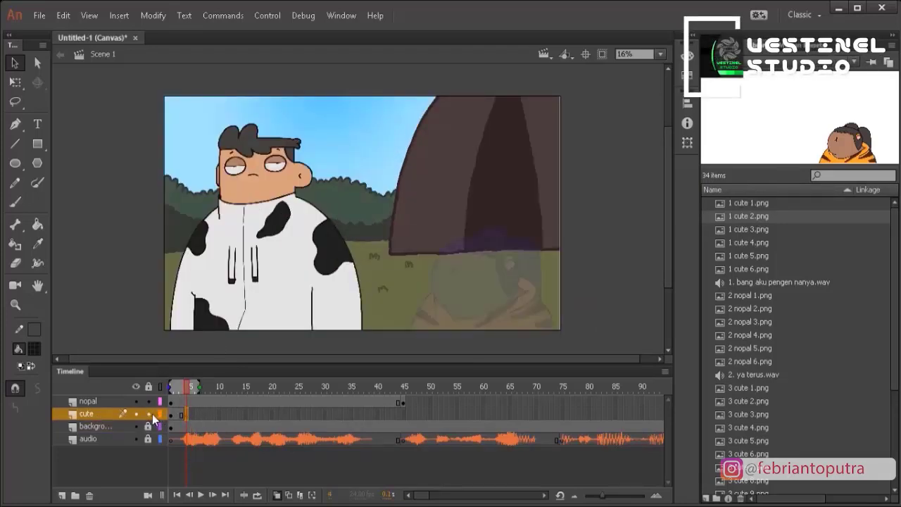
# Place "1 cute 2.png" on the stage in frame 4 of the cute layer, and lock the nopal layer
pyautogui.moveTo(728, 232); pyautogui.dragTo(687, 220)
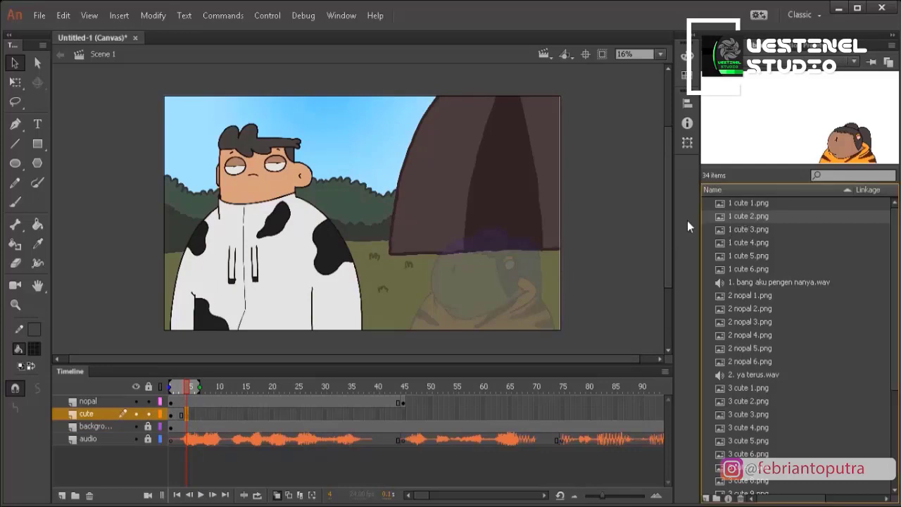
pyautogui.moveTo(515, 233); pyautogui.dragTo(516, 233)
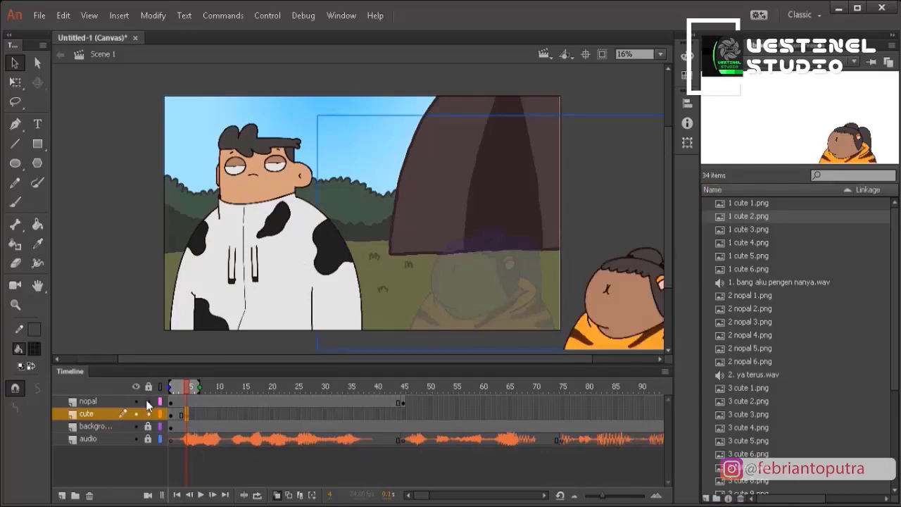
pyautogui.moveTo(613, 338); pyautogui.dragTo(503, 299)
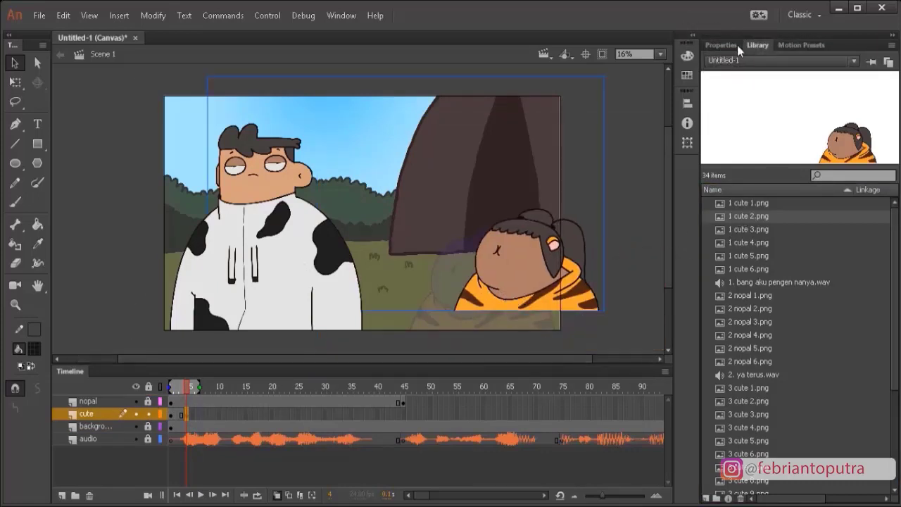
# Set the position of the "1 cute 2.png" bitmap to X 0 and Y 0, and deselect it
pyautogui.click(721, 44)
pyautogui.click(761, 144)
pyautogui.write('0')
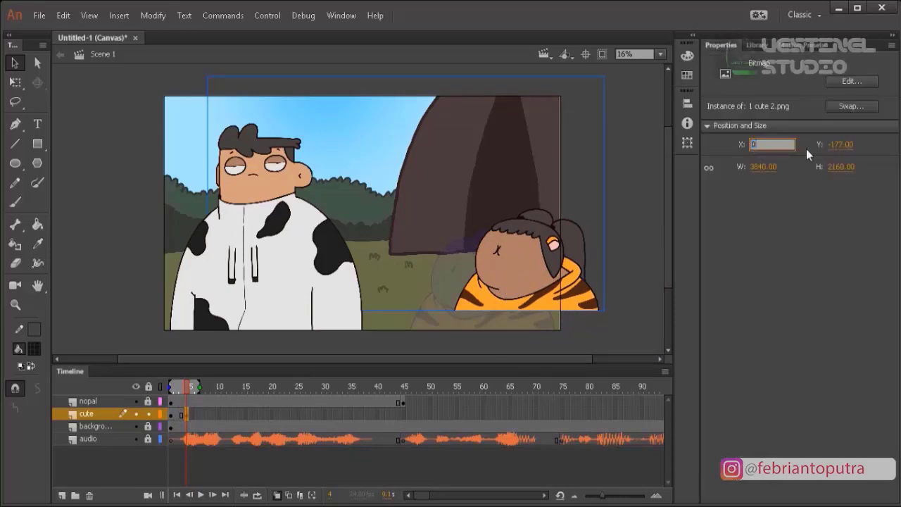
pyautogui.press('Tab')
pyautogui.write('0')
pyautogui.press('Return')
pyautogui.click(661, 221)
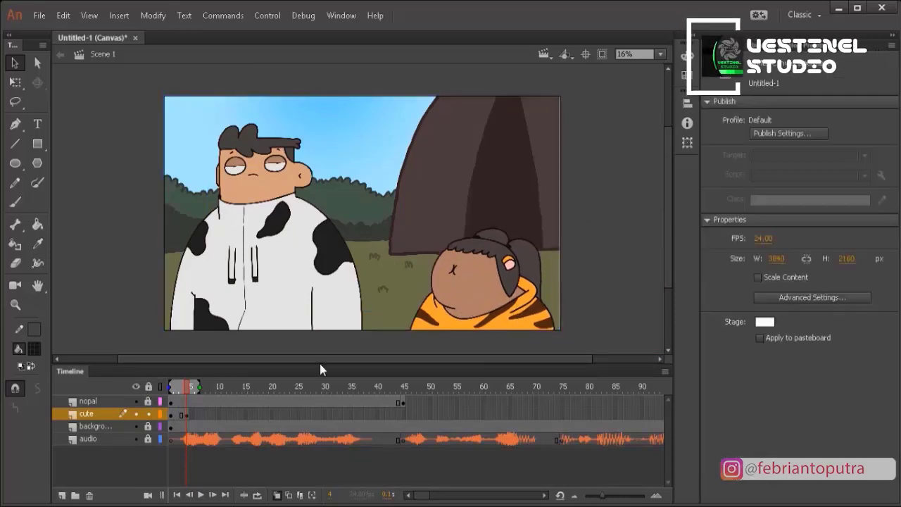
# Insert a blank keyframe at frame 5 of the cute layer and place "1 cute 3.png" on the stage
pyautogui.rightClick(191, 412)
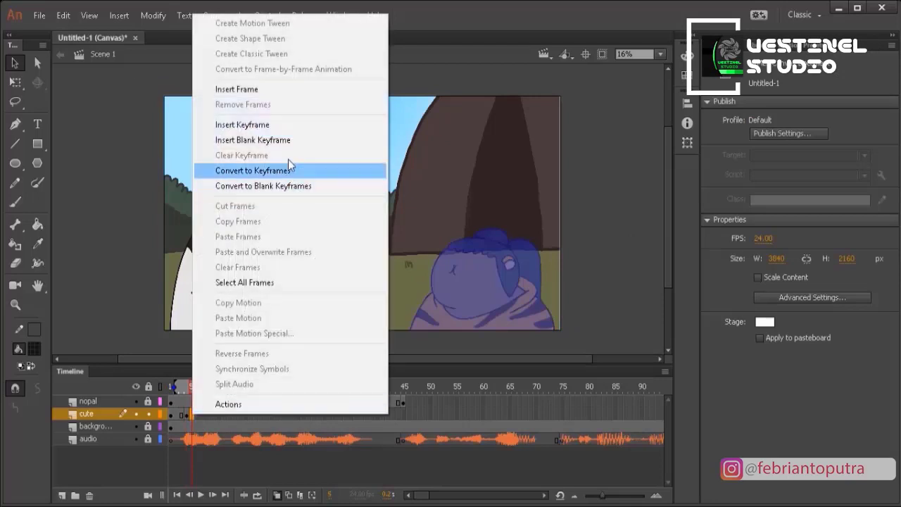
pyautogui.click(289, 142)
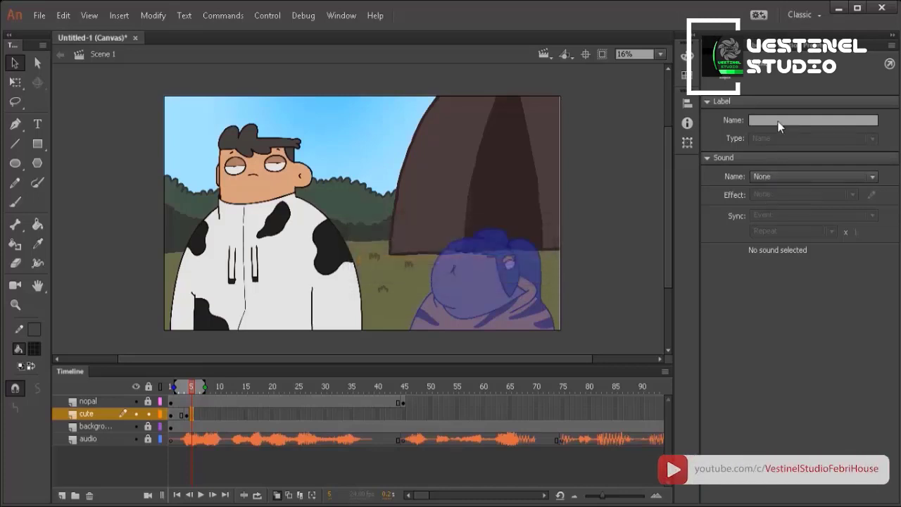
pyautogui.click(757, 44)
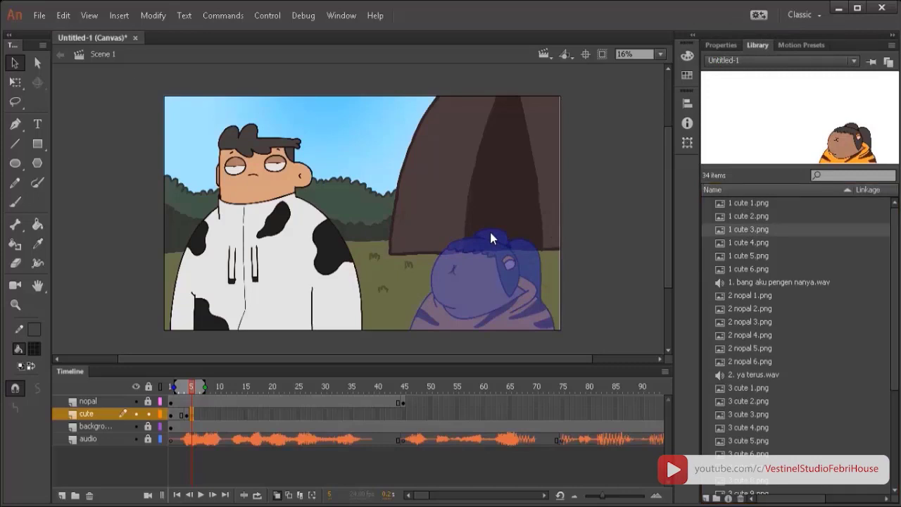
pyautogui.hotkey('ctrl', 'shift', 'v')
# Set the position of the "1 cute 3.png" bitmap to X 0 and Y 0
pyautogui.click(720, 44)
pyautogui.click(762, 143)
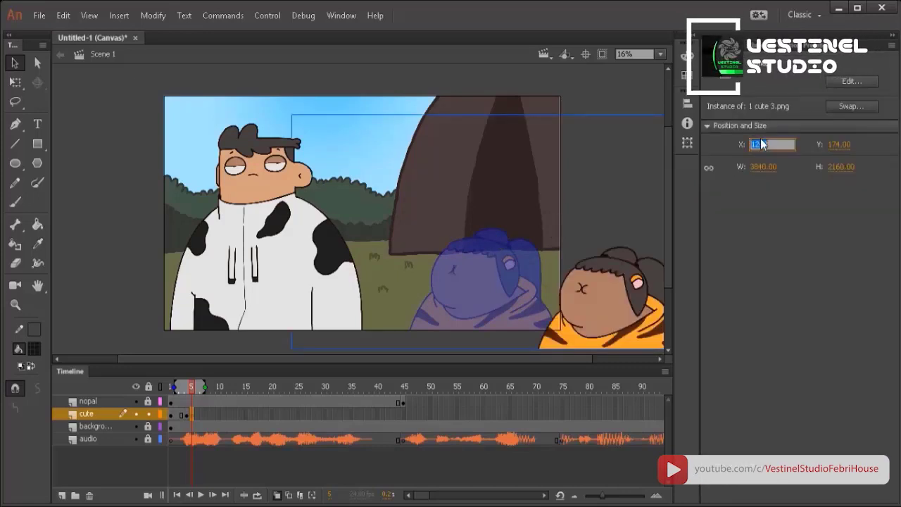
pyautogui.write('0')
pyautogui.click(836, 145)
pyautogui.write('00')
pyautogui.press('Return')
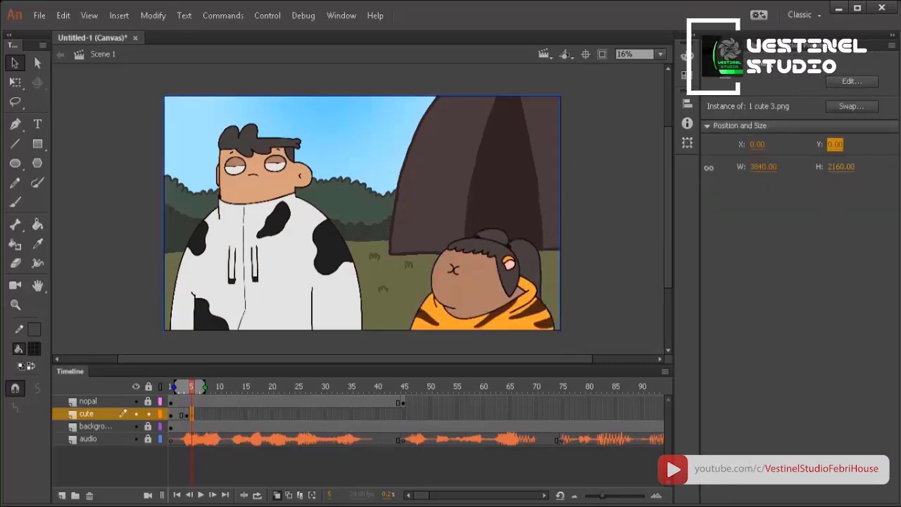
# Insert a blank keyframe at frame 6 of the cute layer and place "1 cute 4.png" on the stage
pyautogui.rightClick(197, 420)
pyautogui.click(246, 125)
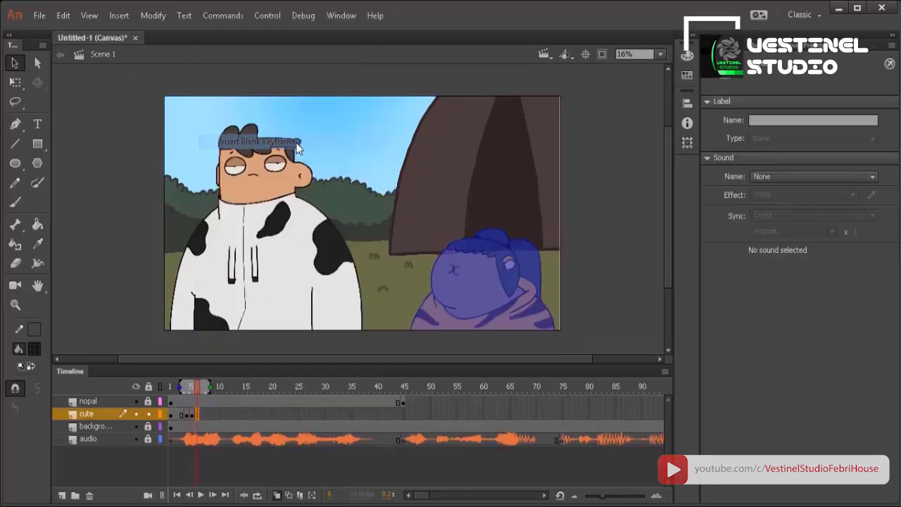
pyautogui.click(757, 44)
pyautogui.click(759, 243)
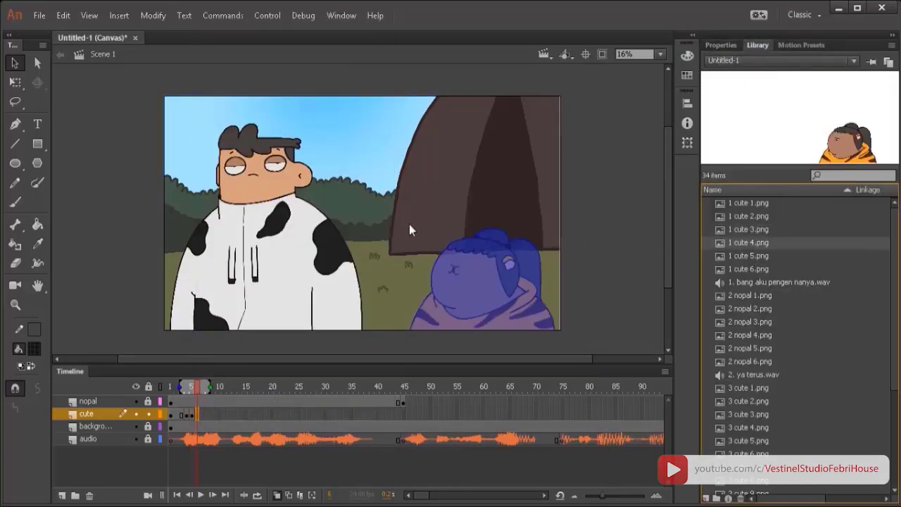
pyautogui.moveTo(388, 223); pyautogui.dragTo(388, 224)
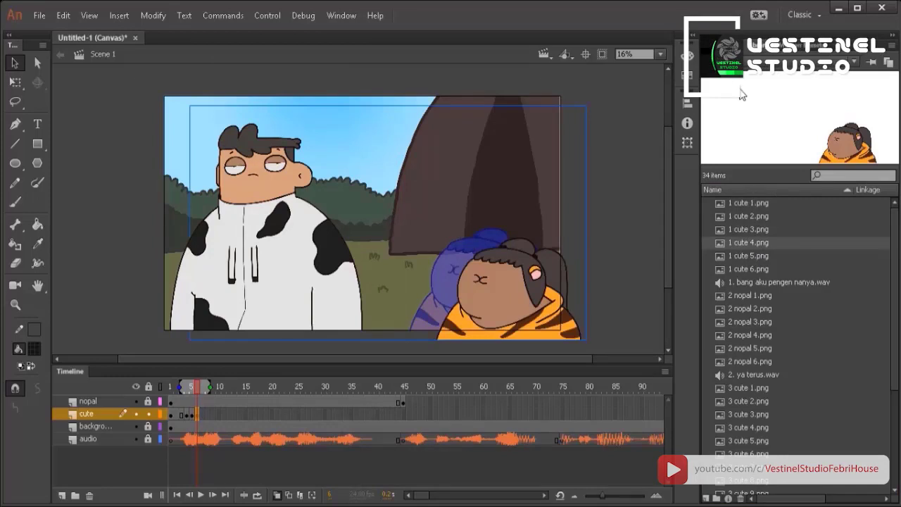
# Set the position of the "1 cute 4.png" bitmap to X 0 and Y 0
pyautogui.click(725, 44)
pyautogui.click(760, 145)
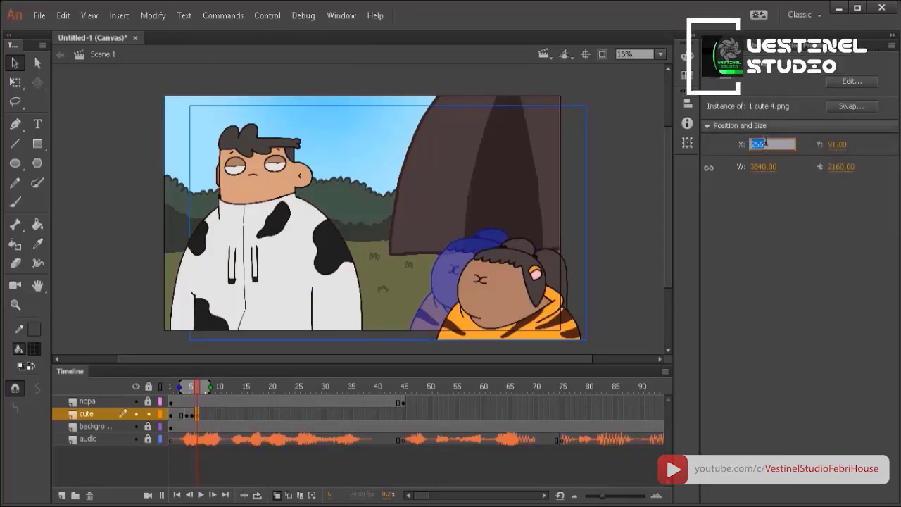
pyautogui.write('0')
pyautogui.click(833, 144)
pyautogui.write('0')
pyautogui.press('Return')
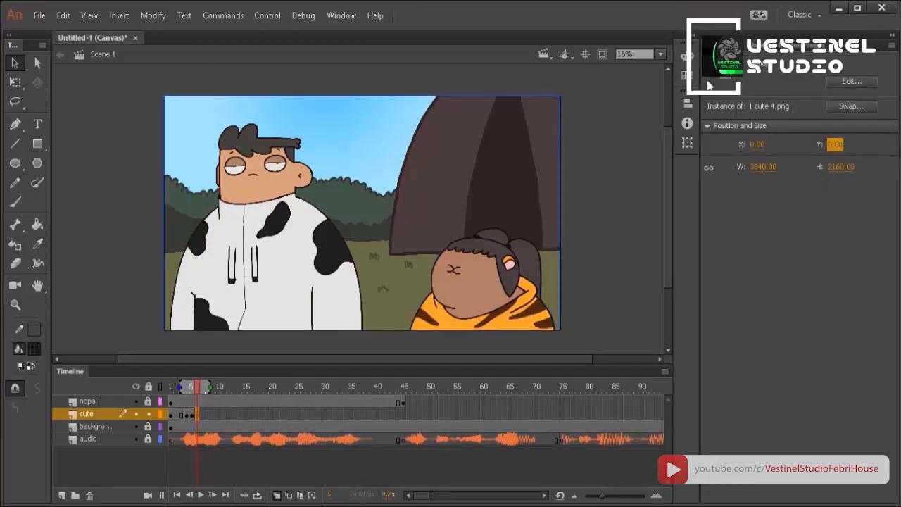
# Insert a blank keyframe at frame 7 of the cute layer and place "1 cute 5.png" on the stage
pyautogui.click(203, 415)
pyautogui.rightClick(203, 415)
pyautogui.click(254, 140)
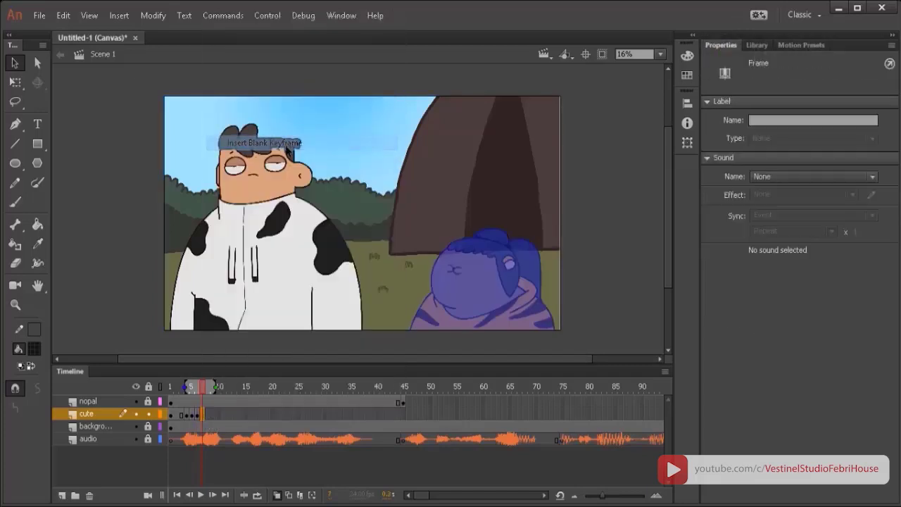
pyautogui.click(756, 45)
pyautogui.moveTo(753, 262); pyautogui.dragTo(479, 240)
# Set the position of the "1 cute 5.png" bitmap to X 0 and Y 0
pyautogui.click(718, 45)
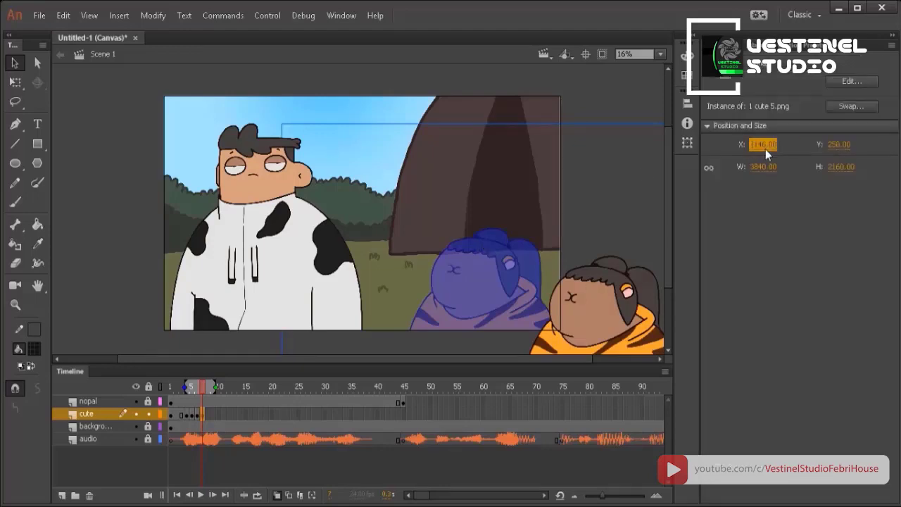
pyautogui.write('0')
pyautogui.click(836, 145)
pyautogui.write('0')
pyautogui.press('Return')
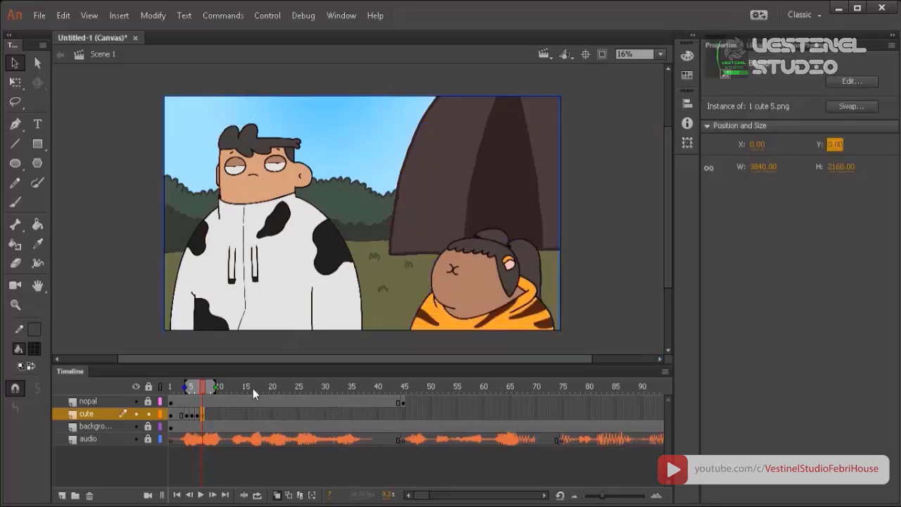
# Insert a blank keyframe at frame 8 of the cute layer and place "1 cute 6.png" on the stage
pyautogui.rightClick(209, 414)
pyautogui.click(310, 141)
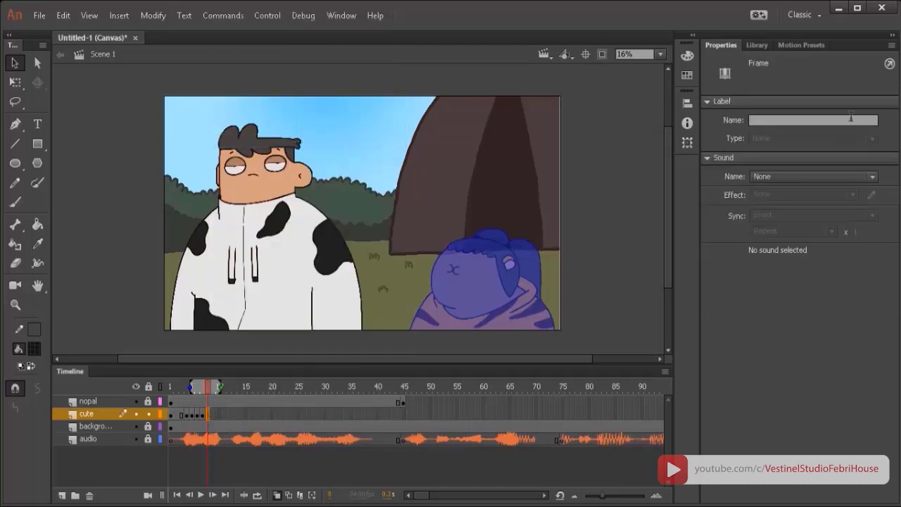
pyautogui.click(757, 45)
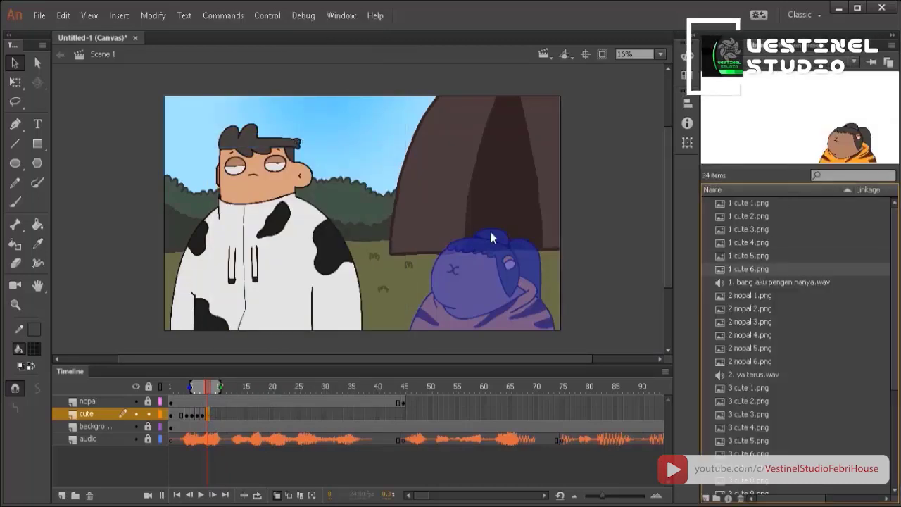
pyautogui.moveTo(848, 145); pyautogui.dragTo(707, 143)
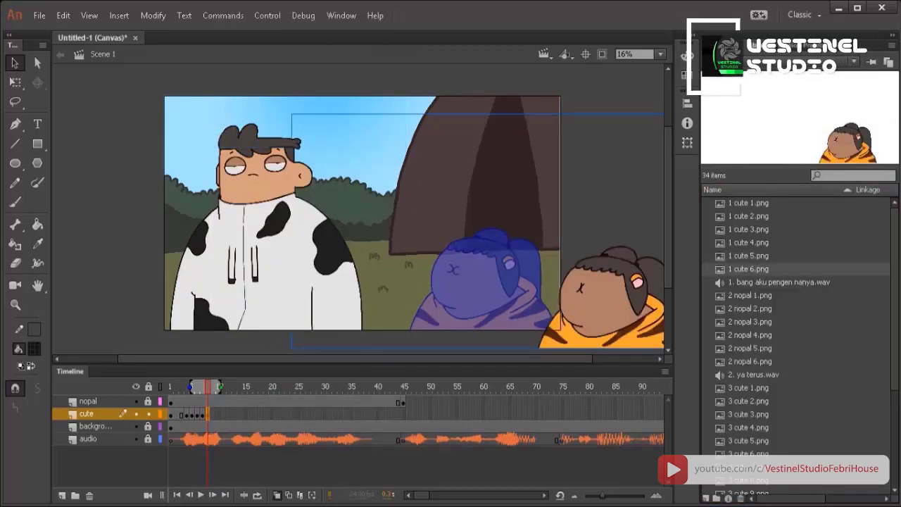
# Set the position of the "1 cute 6.png" bitmap to X 0 and Y 0
pyautogui.click(718, 45)
pyautogui.press('Tab')
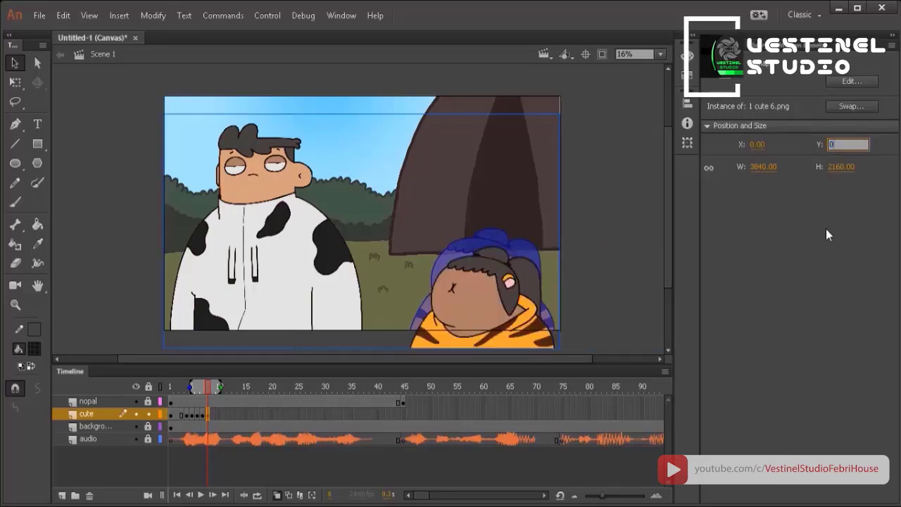
pyautogui.write('0')
pyautogui.press('Return')
# Copy the keyframe at frame 1 of the cute layer and paste it at frame 9
pyautogui.moveTo(208, 395); pyautogui.dragTo(212, 396)
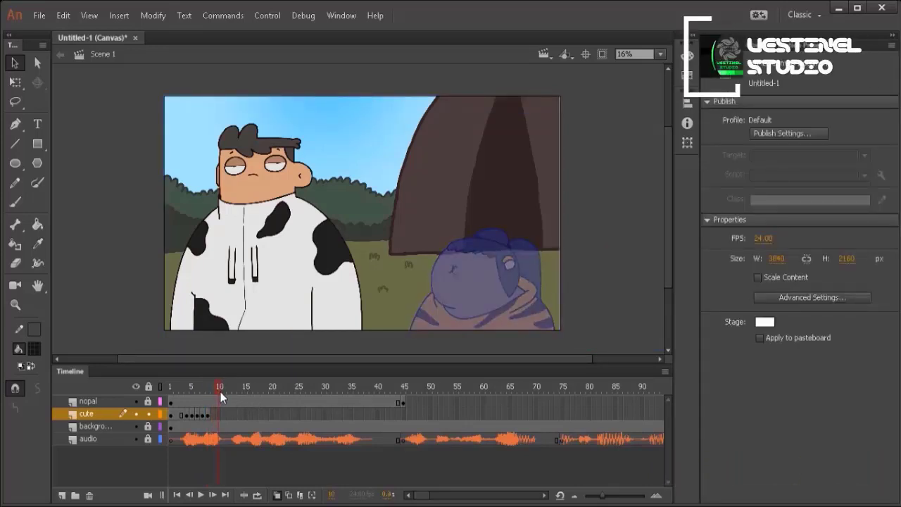
pyautogui.hotkey('alt', 'shift', 'o')
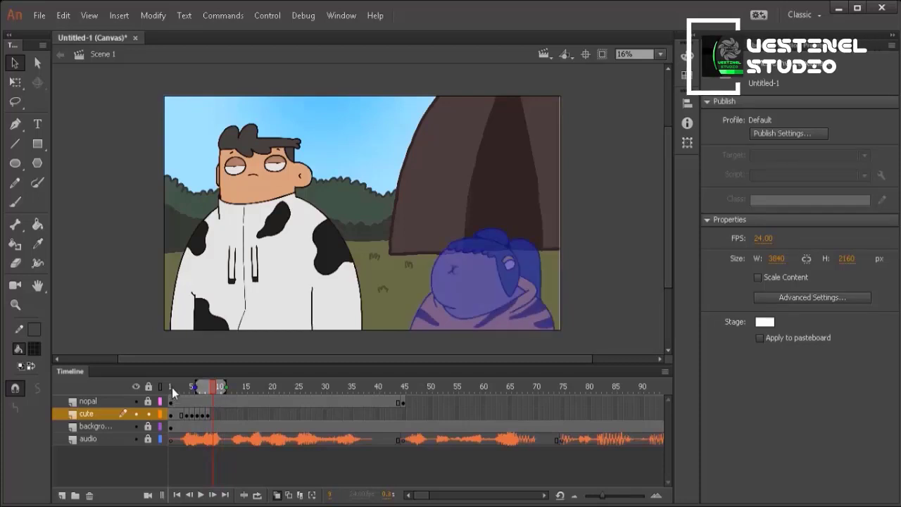
pyautogui.click(172, 387)
pyautogui.click(171, 412)
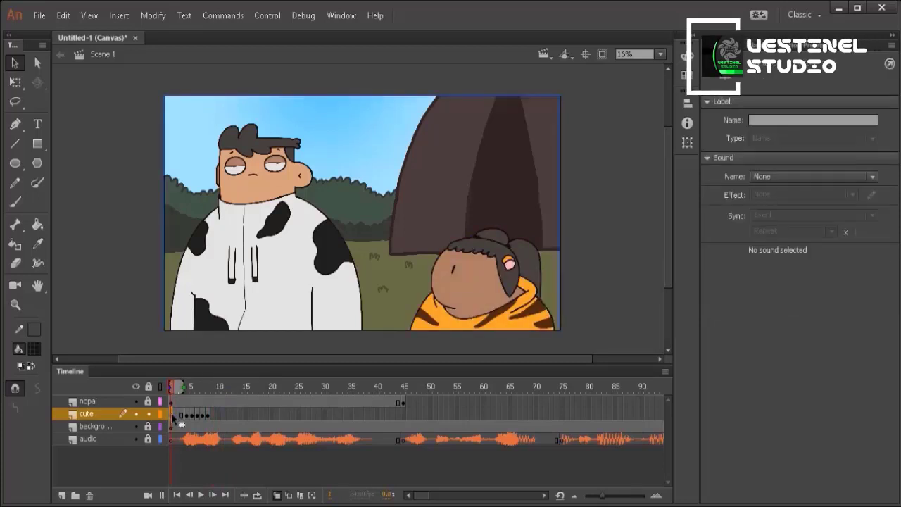
pyautogui.click(215, 415)
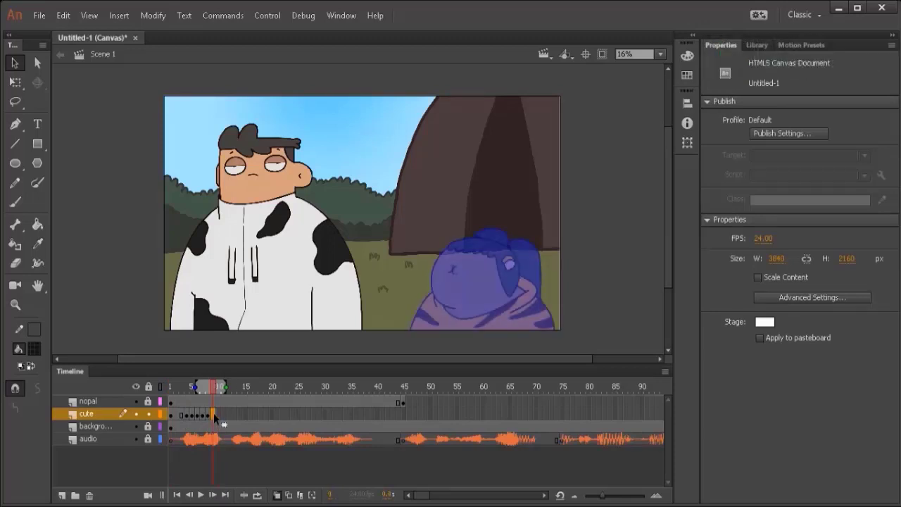
pyautogui.rightClick(215, 414)
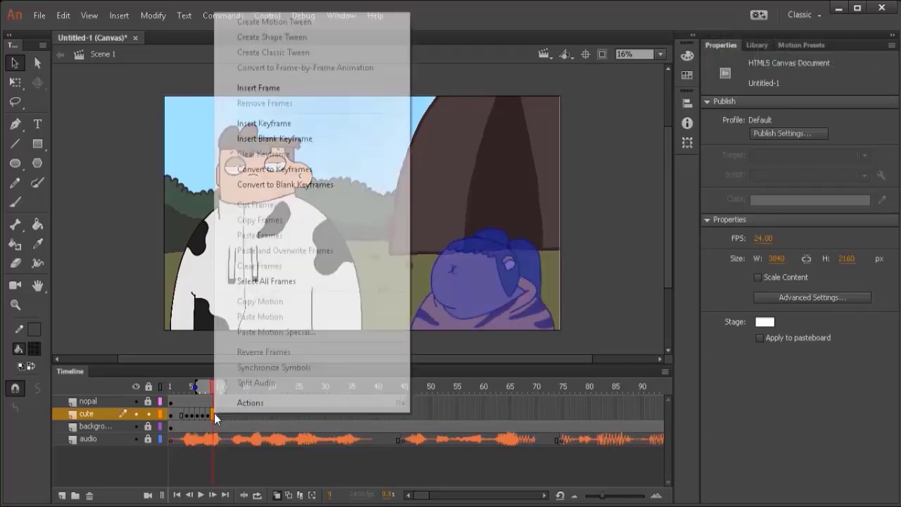
pyautogui.click(169, 411)
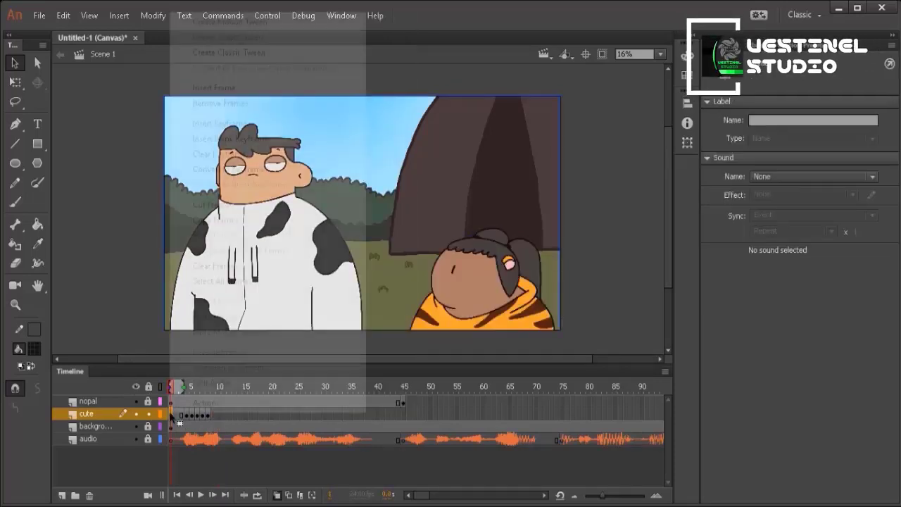
pyautogui.rightClick(169, 410)
pyautogui.click(213, 221)
pyautogui.click(214, 414)
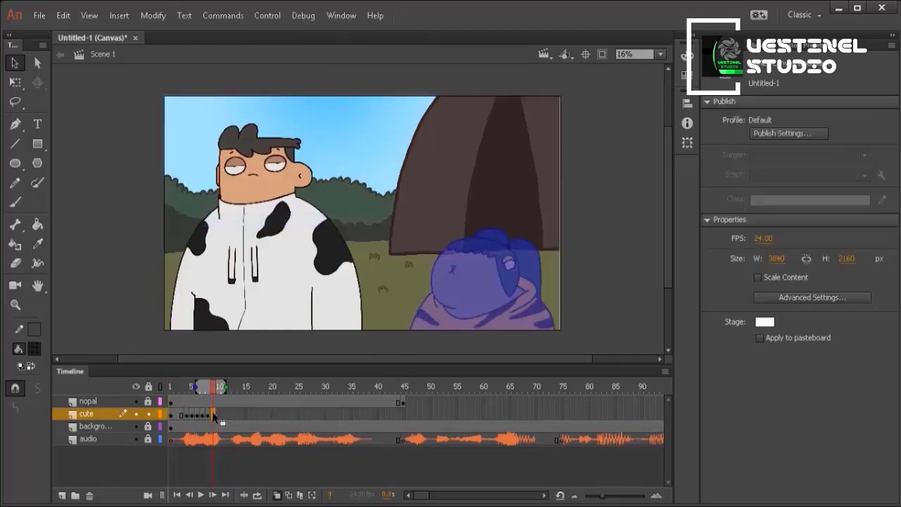
pyautogui.rightClick(214, 414)
pyautogui.click(259, 233)
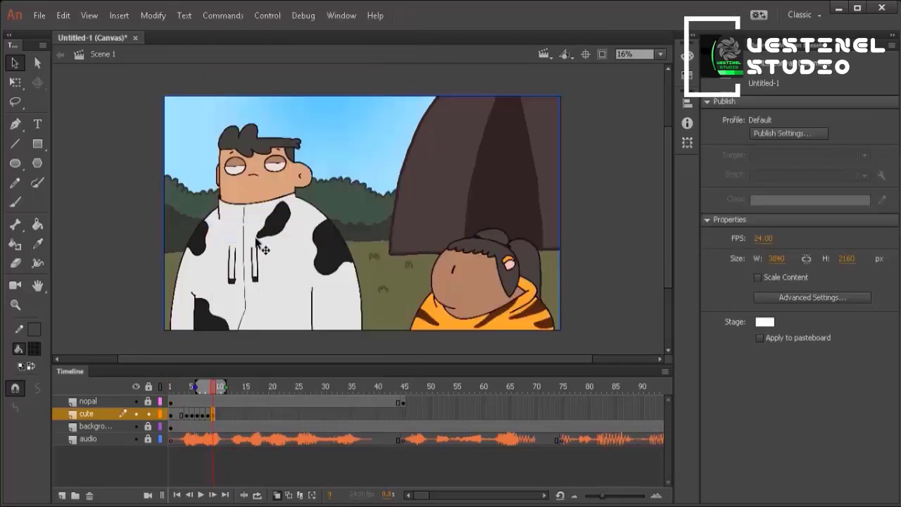
# Try pasting a copy of the cute layer's frame 4 at frame 11 and check its timing against the audio
pyautogui.click(187, 414)
pyautogui.rightClick(187, 414)
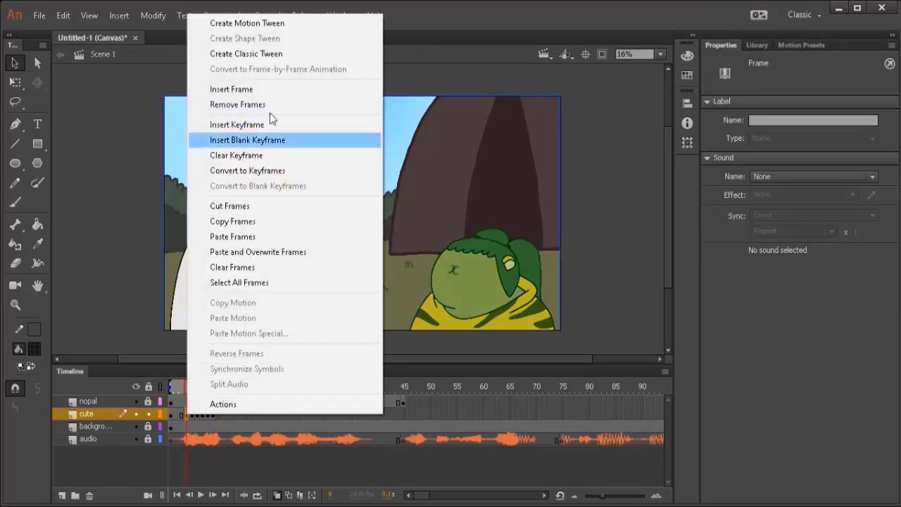
pyautogui.click(232, 221)
pyautogui.click(221, 414)
pyautogui.rightClick(221, 414)
pyautogui.click(264, 250)
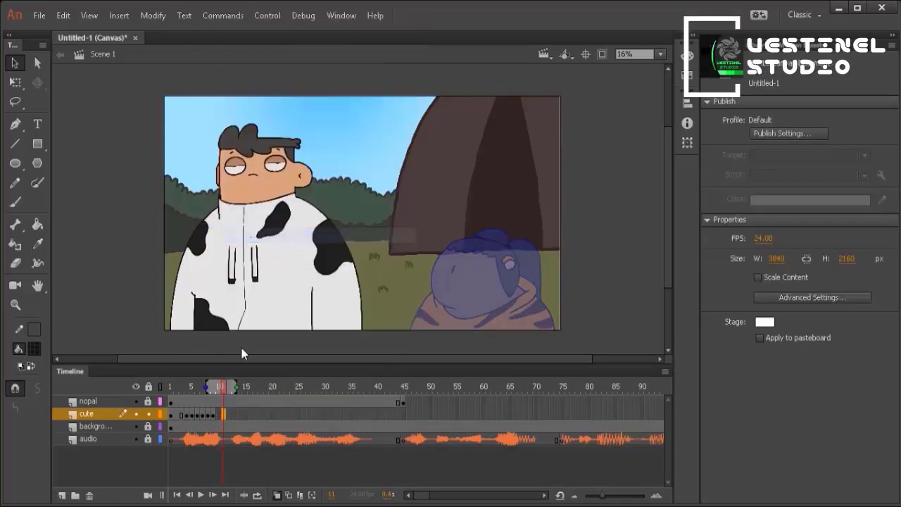
pyautogui.click(223, 414)
pyautogui.moveTo(218, 384)
pyautogui.mouseDown()
pyautogui.moveTo(190, 389)
pyautogui.moveTo(211, 389)
pyautogui.mouseUp()
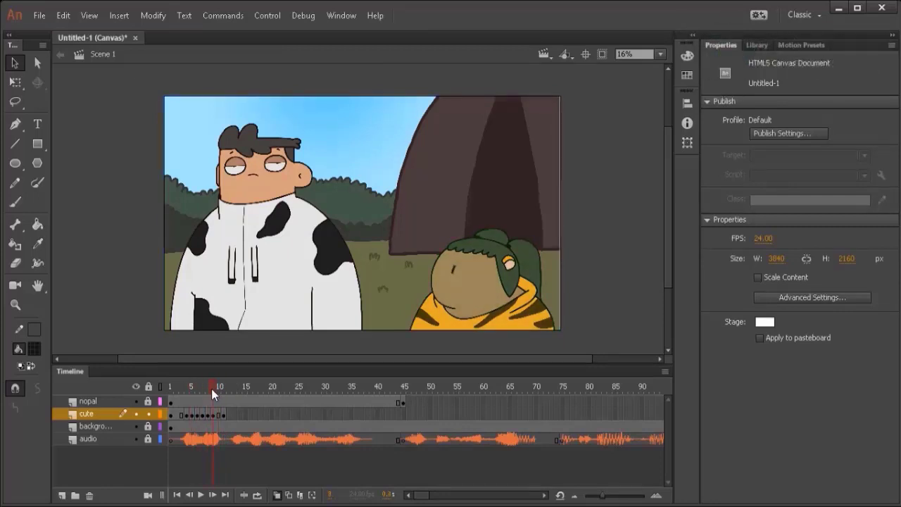
pyautogui.click(236, 399)
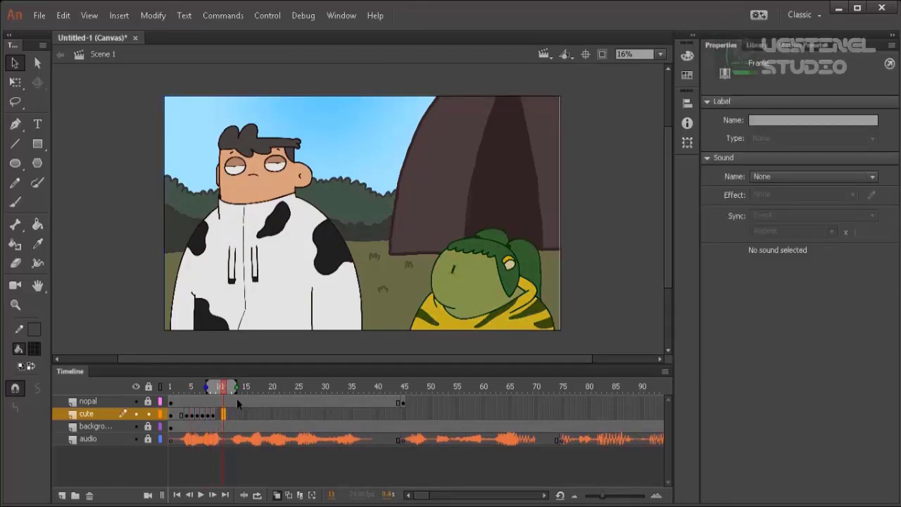
pyautogui.moveTo(218, 388)
pyautogui.mouseDown()
pyautogui.moveTo(163, 386)
pyautogui.moveTo(220, 389)
pyautogui.mouseUp()
# Copy the keyframe at frame 4 of the cute layer and paste it at frame 10
pyautogui.click(191, 416)
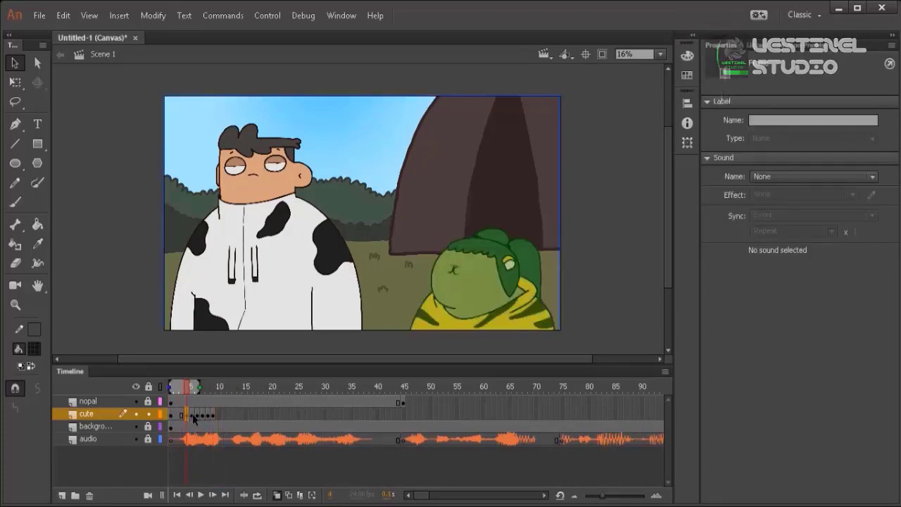
pyautogui.rightClick(192, 414)
pyautogui.click(190, 415)
pyautogui.rightClick(190, 415)
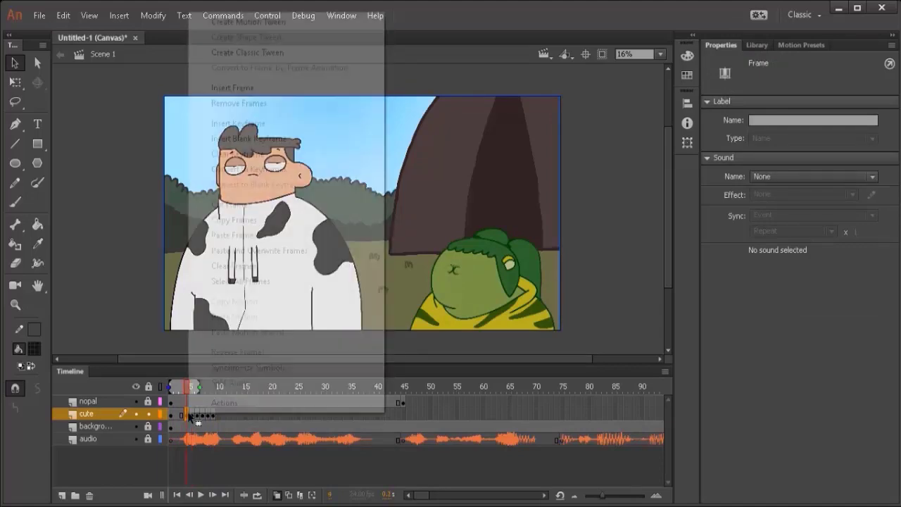
pyautogui.click(225, 220)
pyautogui.click(213, 415)
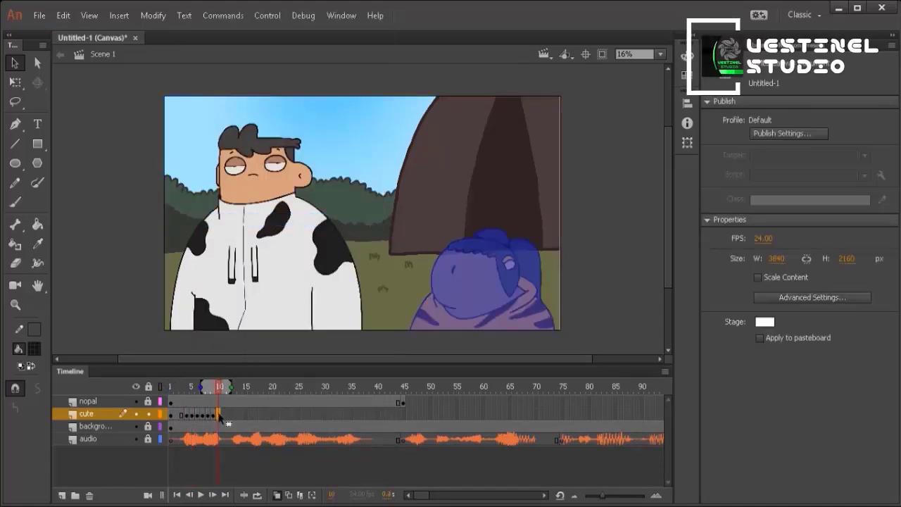
pyautogui.rightClick(214, 415)
pyautogui.click(253, 250)
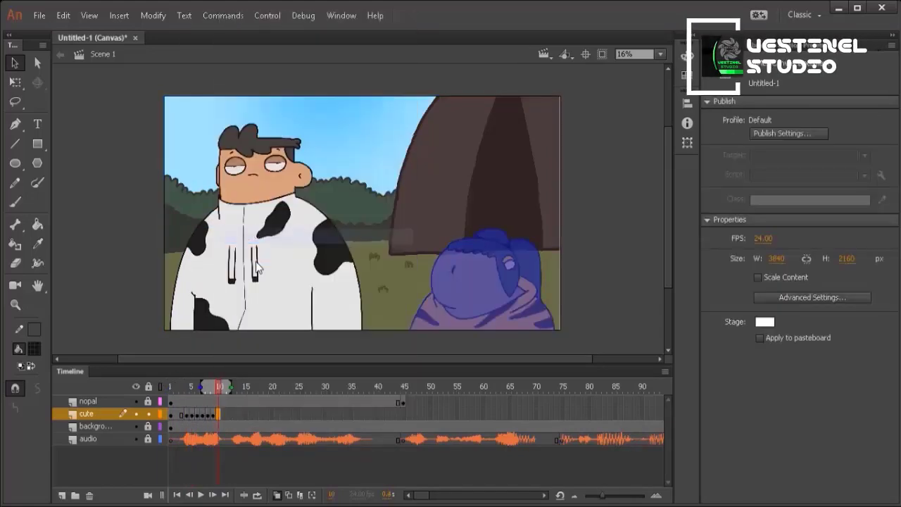
# Copy the keyframe at frame 9 of the cute layer and paste frames at frames 11 and 12
pyautogui.click(189, 415)
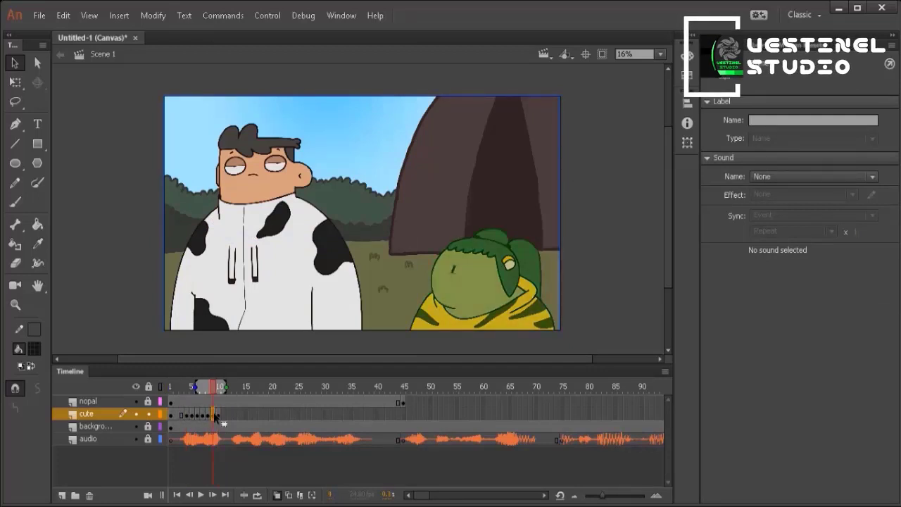
pyautogui.rightClick(213, 413)
pyautogui.click(269, 221)
pyautogui.rightClick(223, 417)
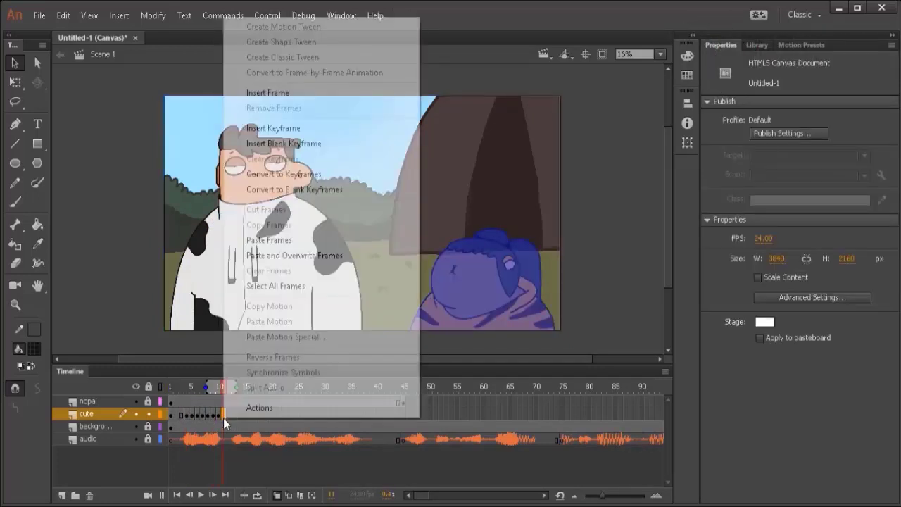
pyautogui.click(282, 238)
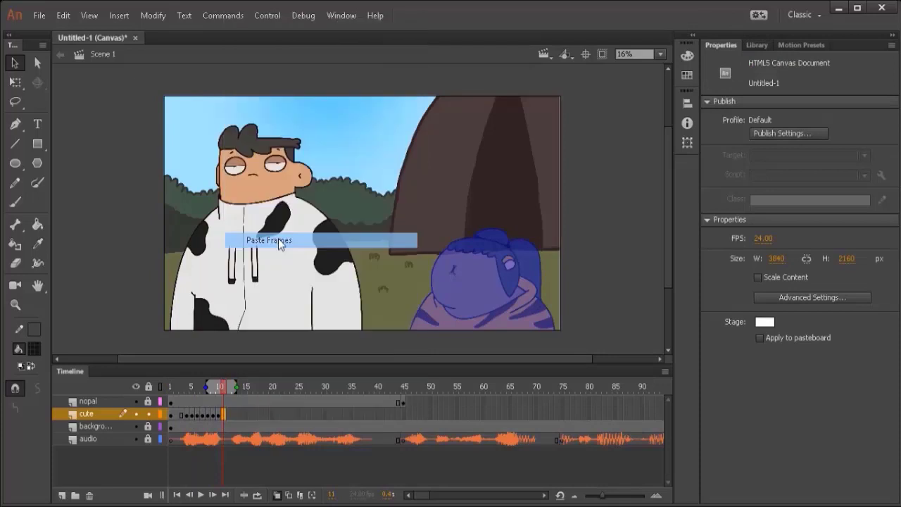
pyautogui.click(234, 413)
pyautogui.rightClick(234, 413)
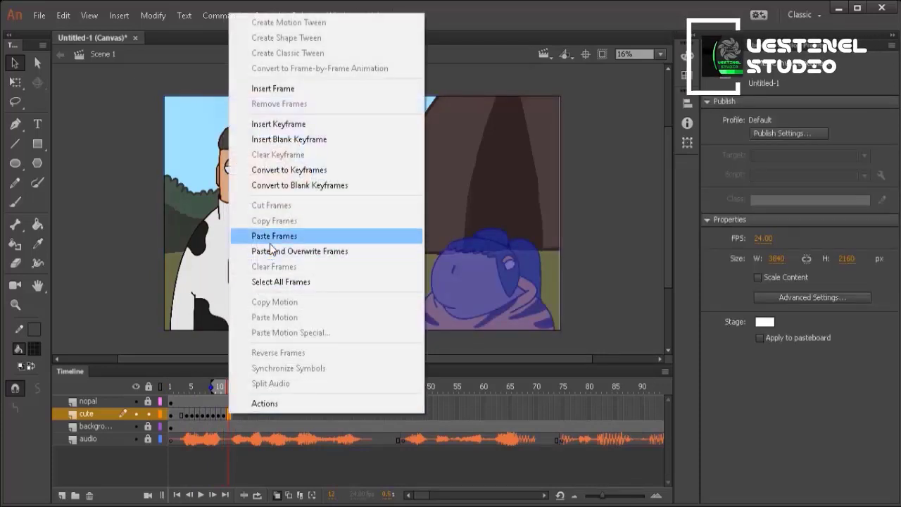
pyautogui.click(242, 236)
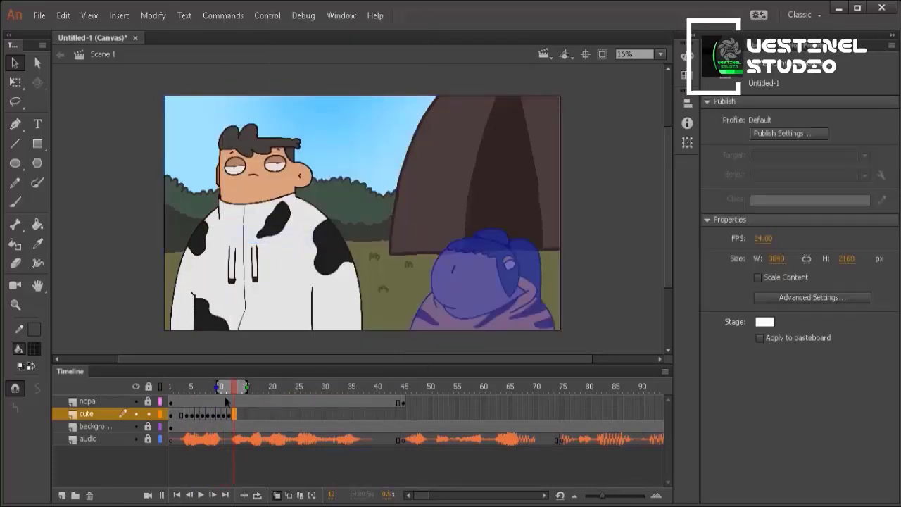
# Copy frames 4 to 9 of the cute layer and paste the mouth sequence starting at frame 13
pyautogui.moveTo(225, 387); pyautogui.dragTo(233, 390)
pyautogui.hotkey('alt', 'shift', 'o')
pyautogui.click(187, 387)
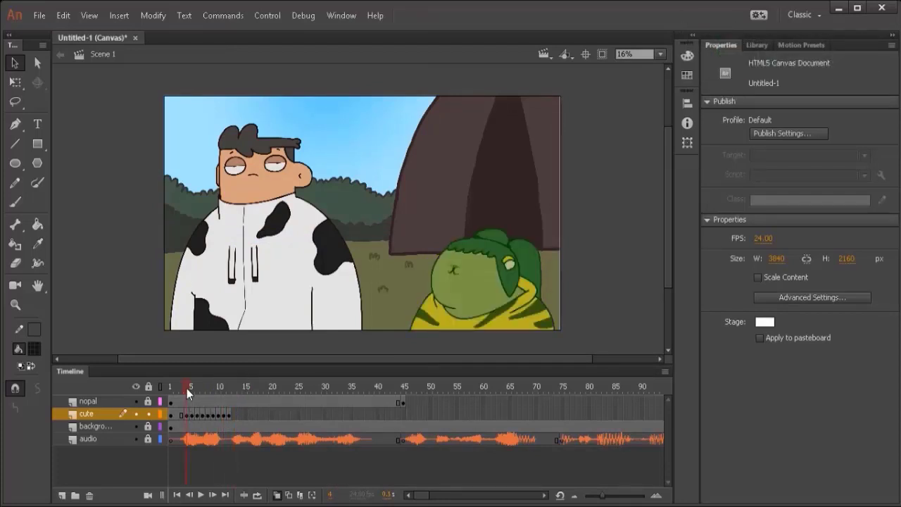
pyautogui.moveTo(205, 388); pyautogui.dragTo(214, 388)
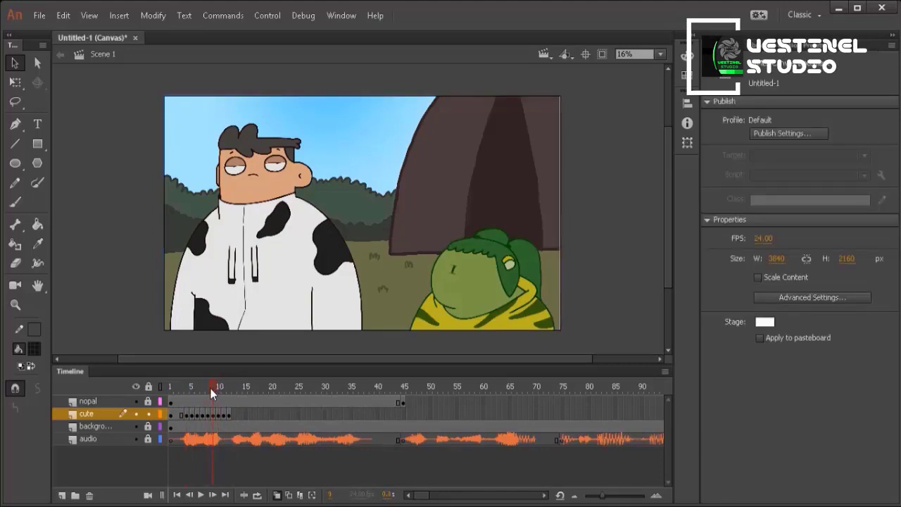
pyautogui.click(213, 415)
pyautogui.moveTo(213, 415); pyautogui.dragTo(188, 415)
pyautogui.rightClick(188, 415)
pyautogui.click(240, 222)
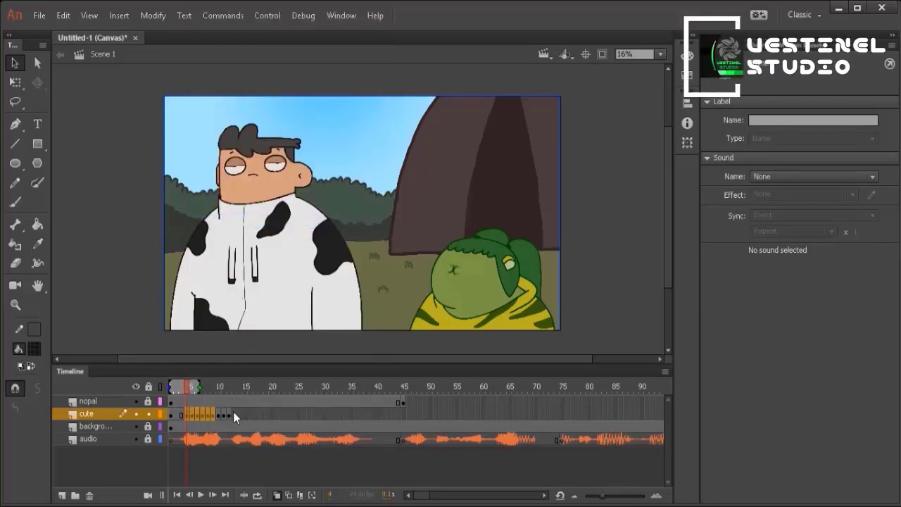
pyautogui.click(233, 415)
pyautogui.rightClick(237, 415)
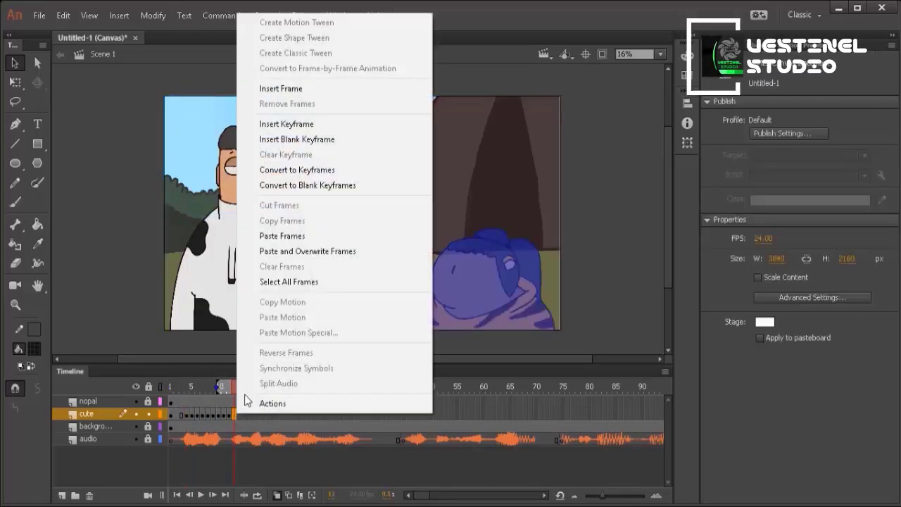
pyautogui.click(288, 234)
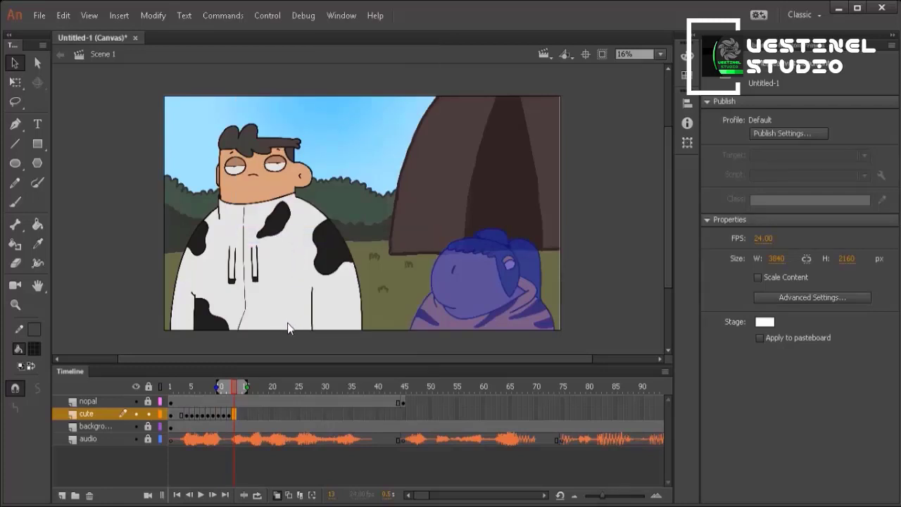
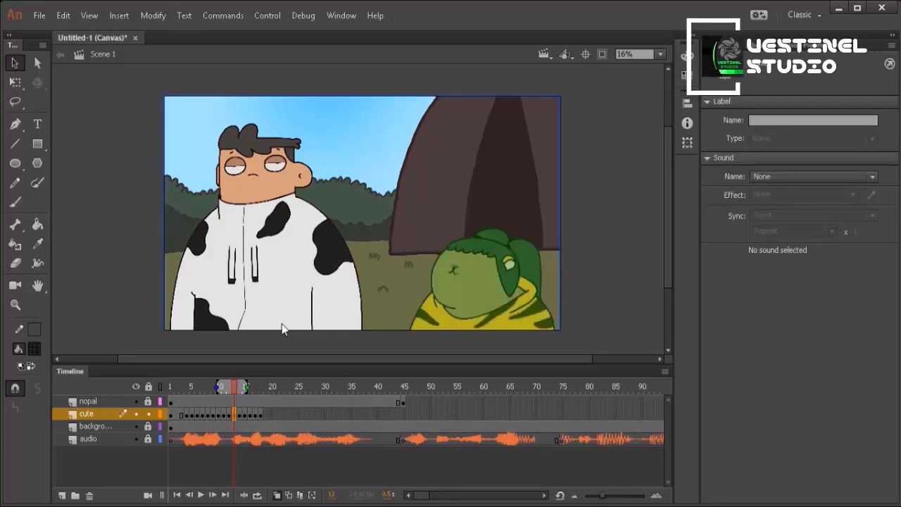
# Paste the copied mouth sequence on the cute layer starting at frames 19, 25 and 31
pyautogui.rightClick(267, 414)
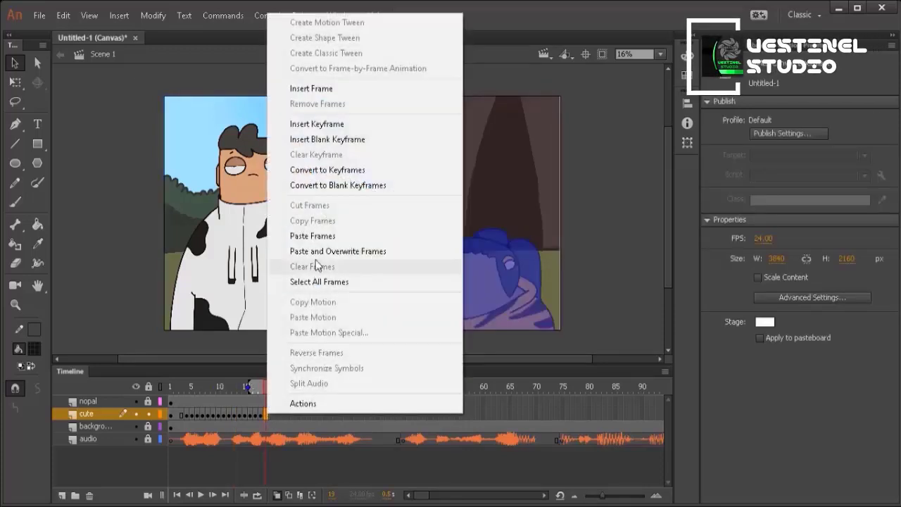
pyautogui.click(312, 235)
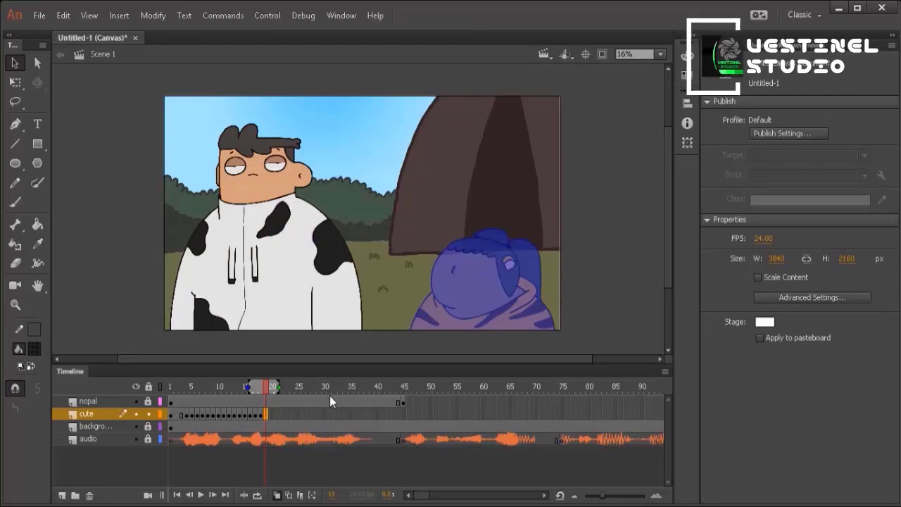
pyautogui.click(293, 389)
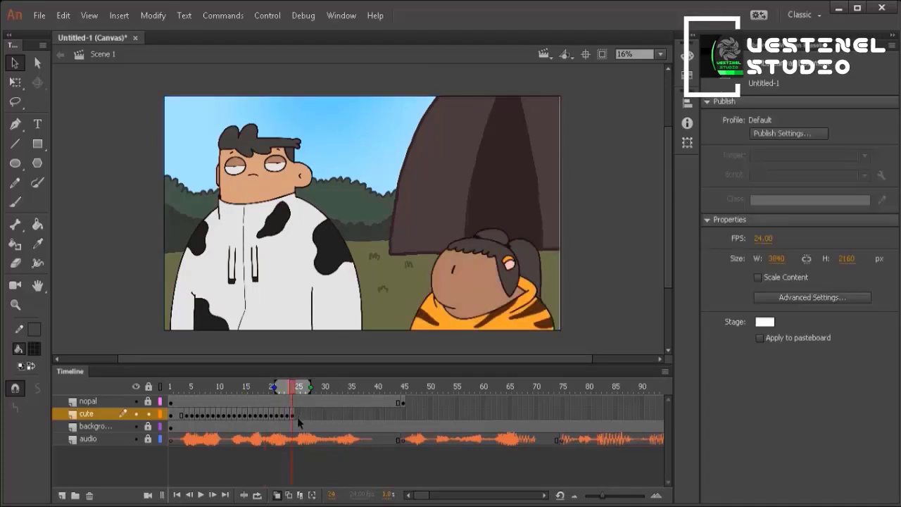
pyautogui.rightClick(298, 414)
pyautogui.click(359, 283)
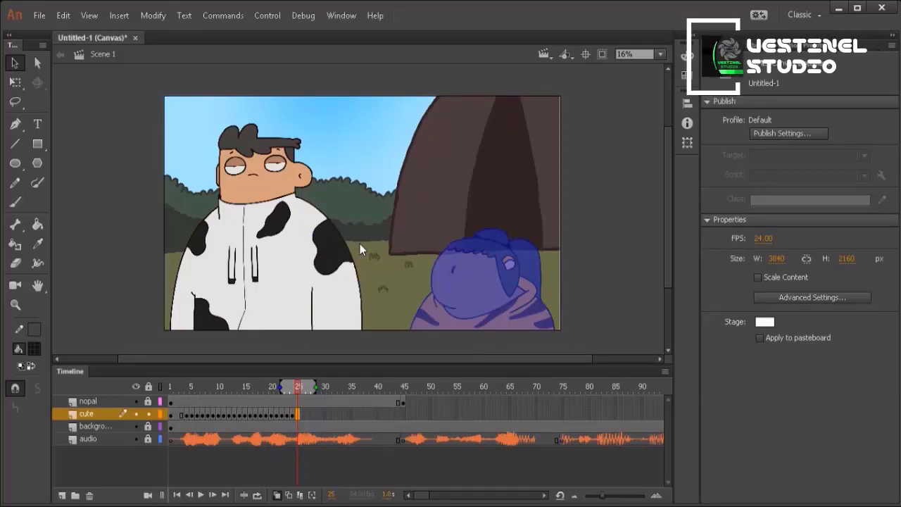
pyautogui.hotkey('ctrl', 'alt', 'v')
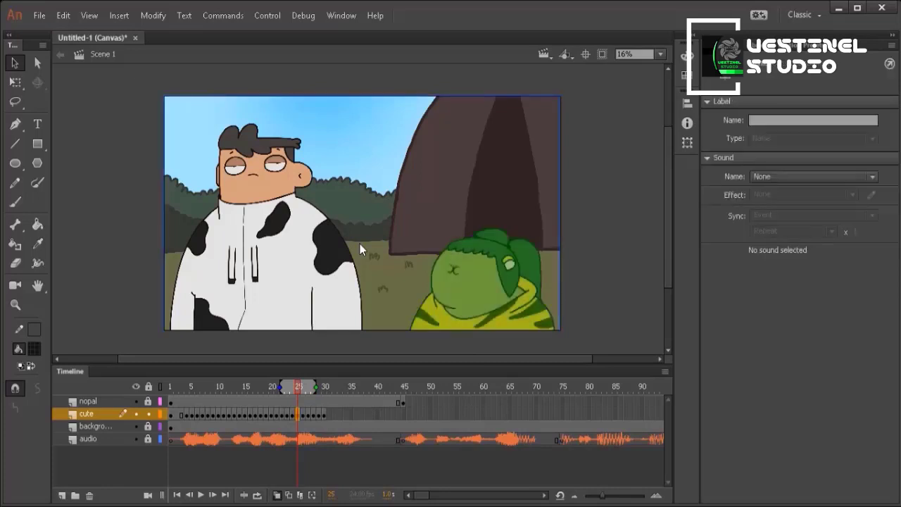
pyautogui.rightClick(329, 413)
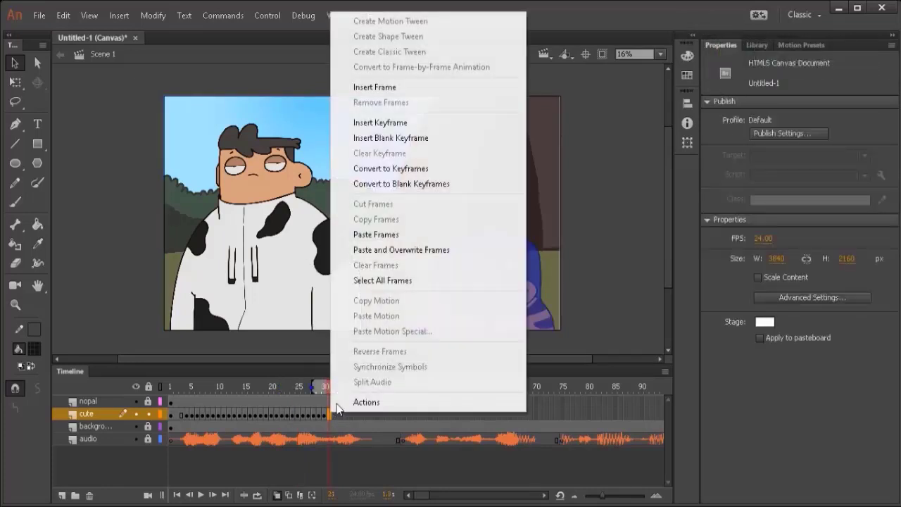
pyautogui.click(373, 233)
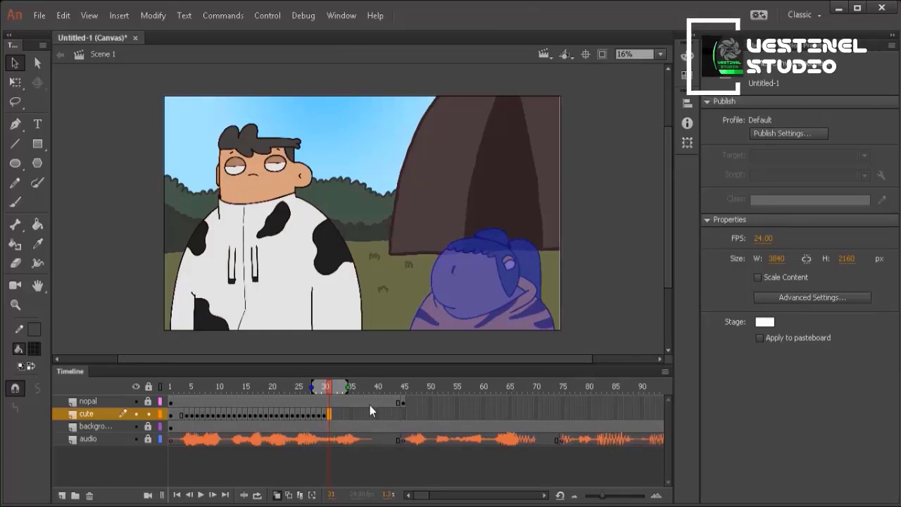
pyautogui.hotkey('ctrl', 'alt', 'v')
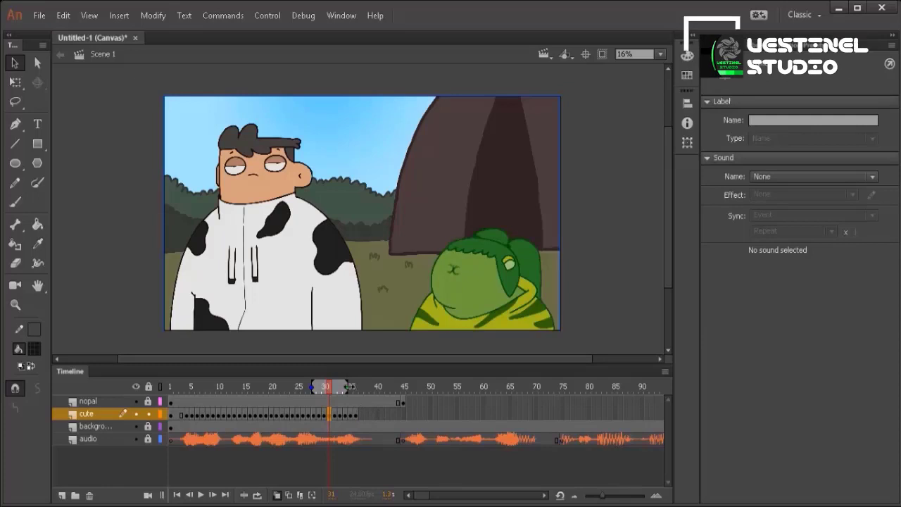
# Copy the keyframe at frame 36 of the cute layer to frame 74, and play the animation from frame 1
pyautogui.click(341, 386)
pyautogui.moveTo(353, 388); pyautogui.dragTo(389, 397)
pyautogui.rightClick(356, 417)
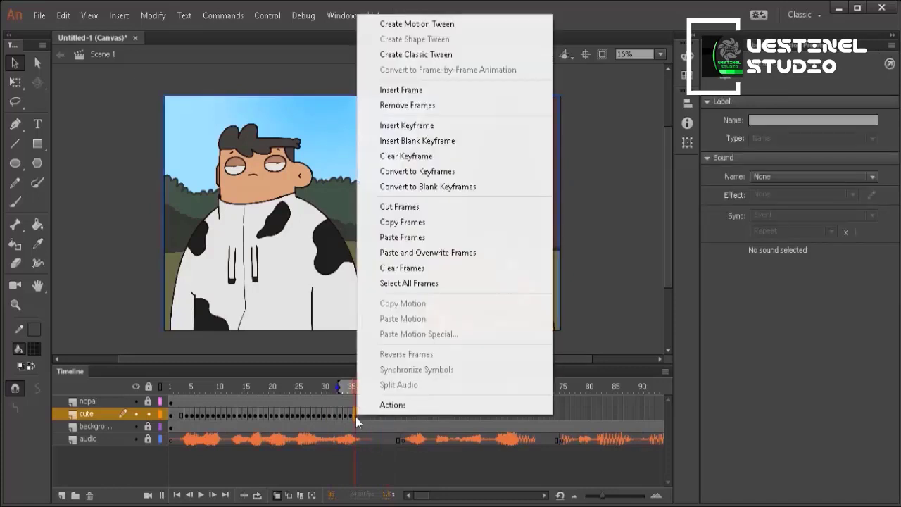
pyautogui.click(413, 222)
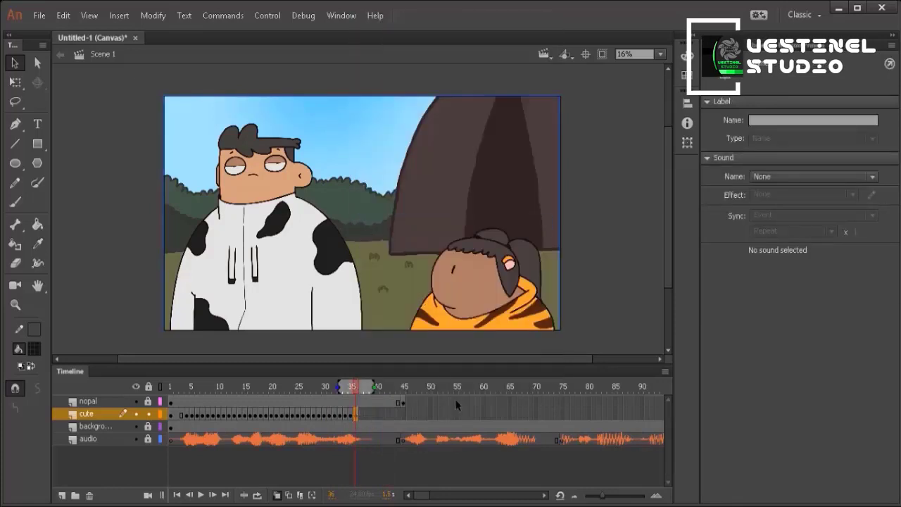
pyautogui.click(556, 414)
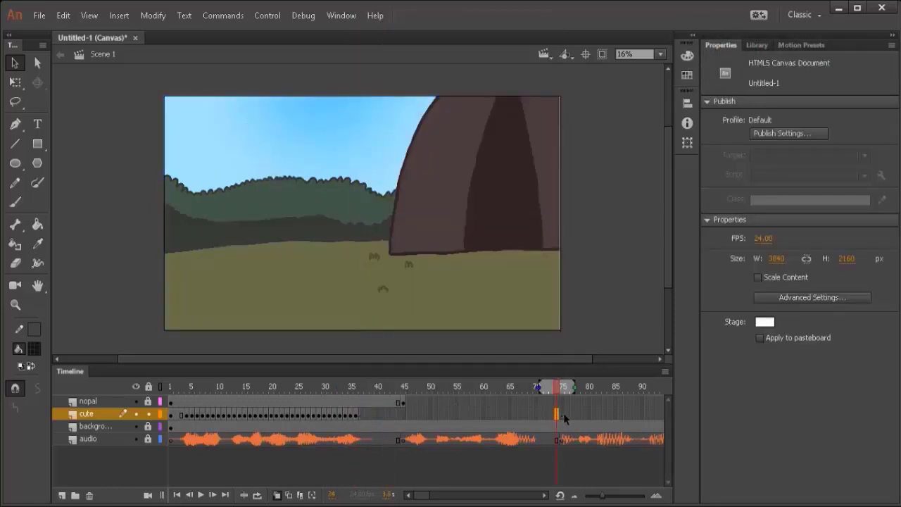
pyautogui.rightClick(557, 414)
pyautogui.click(603, 237)
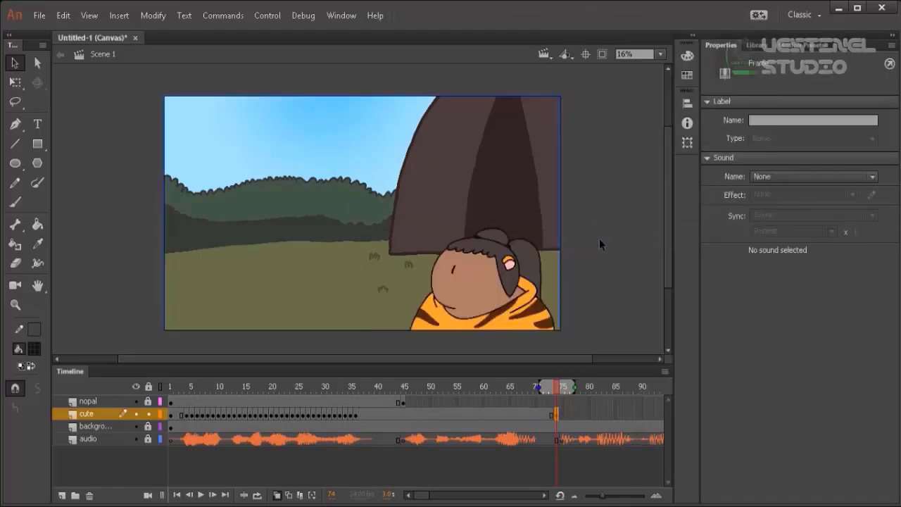
pyautogui.click(362, 387)
pyautogui.moveTo(362, 386); pyautogui.dragTo(169, 394)
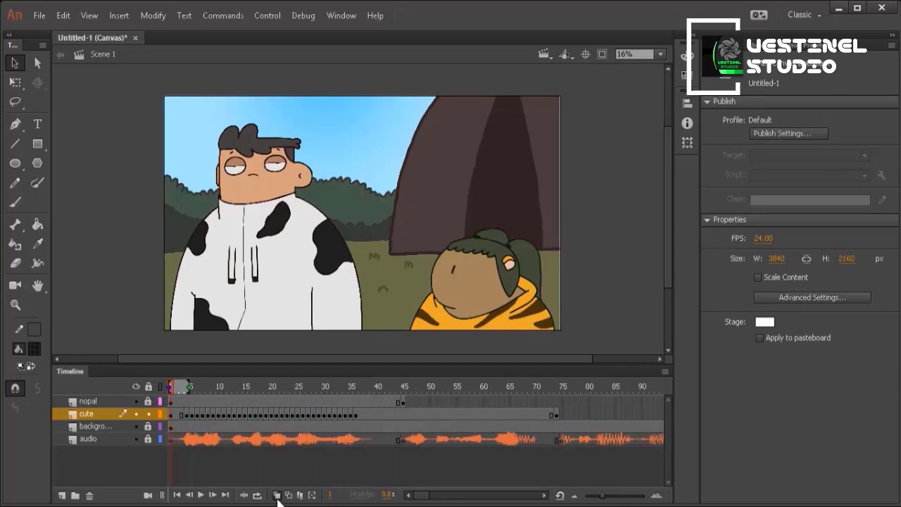
pyautogui.click(202, 496)
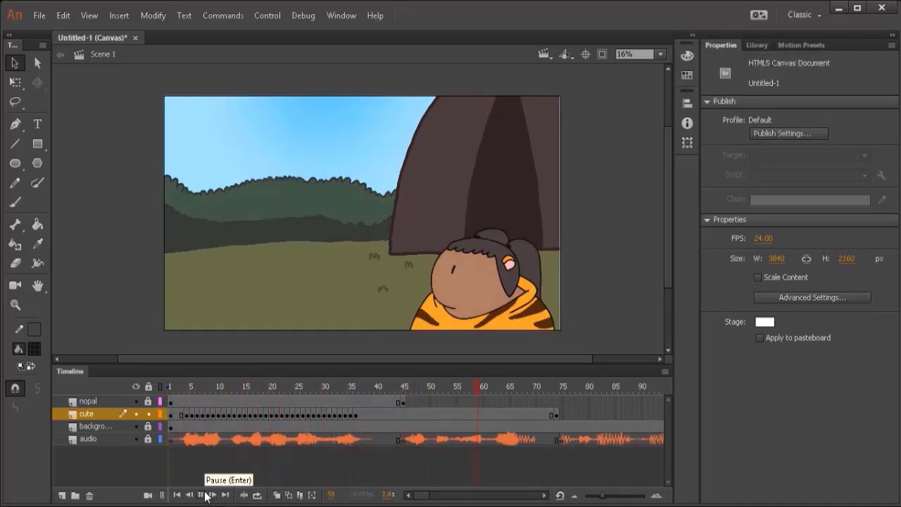
# Lock the cute layer, unlock the nopal layer and insert a blank keyframe at frame 46 of nopal
pyautogui.click(409, 388)
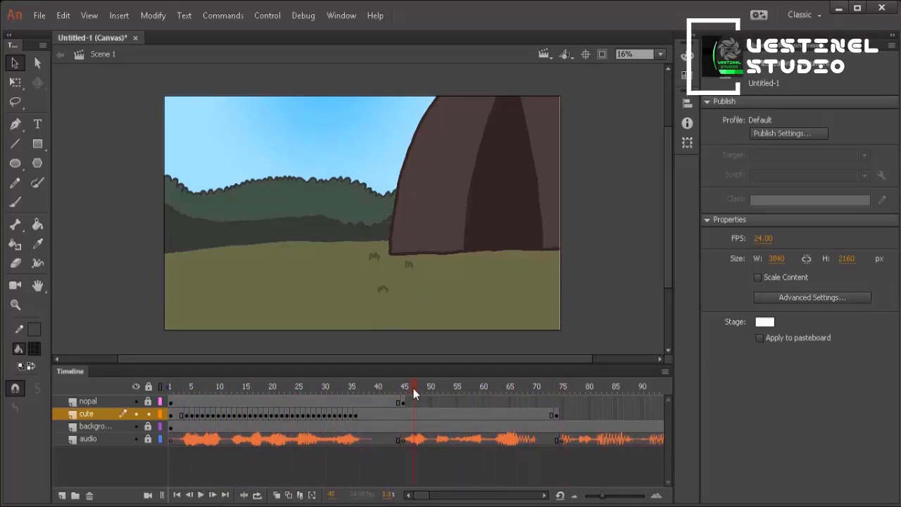
pyautogui.rightClick(407, 401)
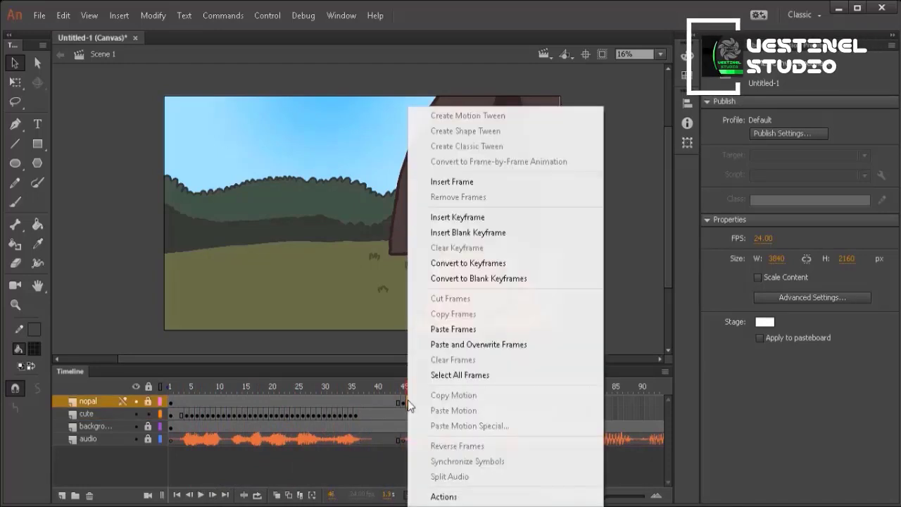
pyautogui.click(148, 401)
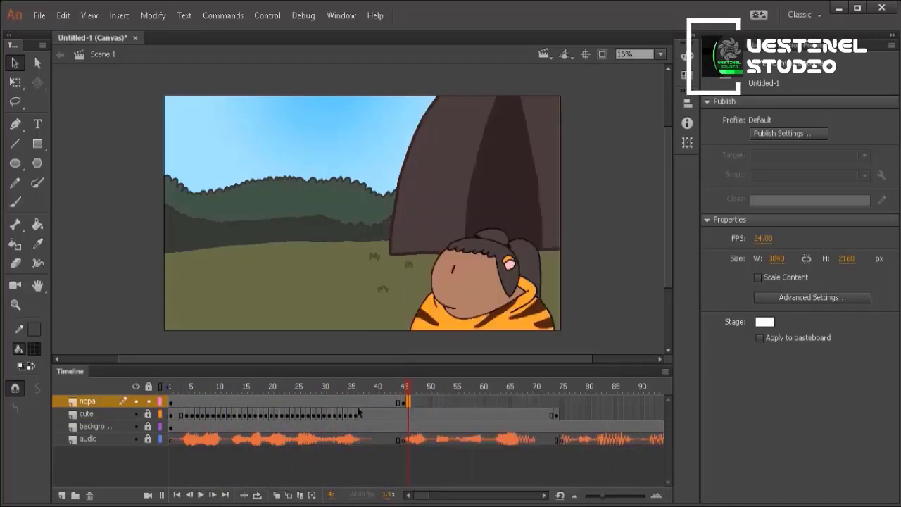
pyautogui.rightClick(408, 402)
pyautogui.click(468, 275)
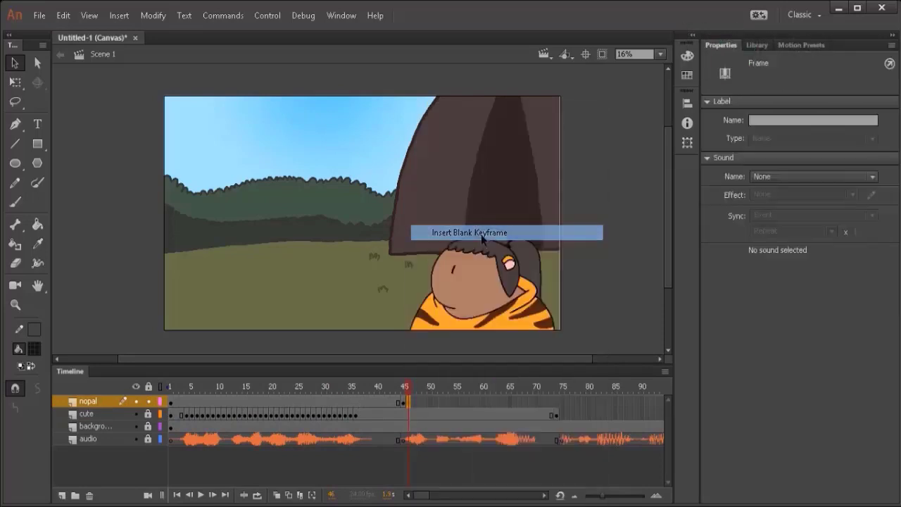
# Place 2 nopal 2.png on the stage at frame 46 and set its position to X 0, Y 0
pyautogui.click(757, 45)
pyautogui.click(749, 309)
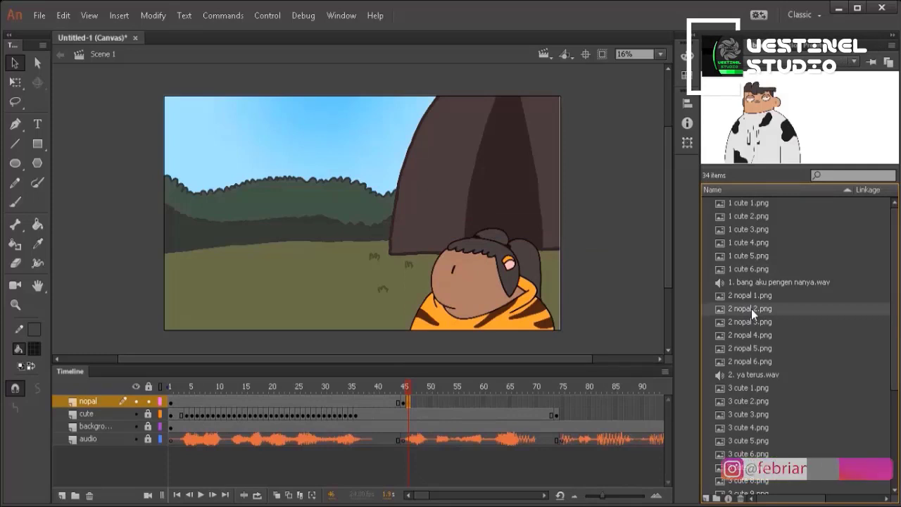
pyautogui.moveTo(404, 261); pyautogui.dragTo(405, 261)
pyautogui.click(721, 45)
pyautogui.click(758, 144)
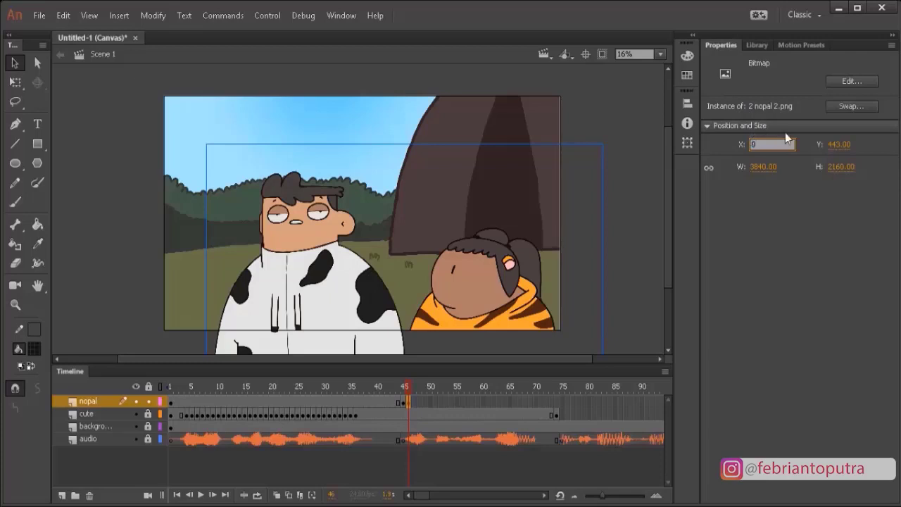
pyautogui.press('Tab')
pyautogui.write('0')
pyautogui.press('Return')
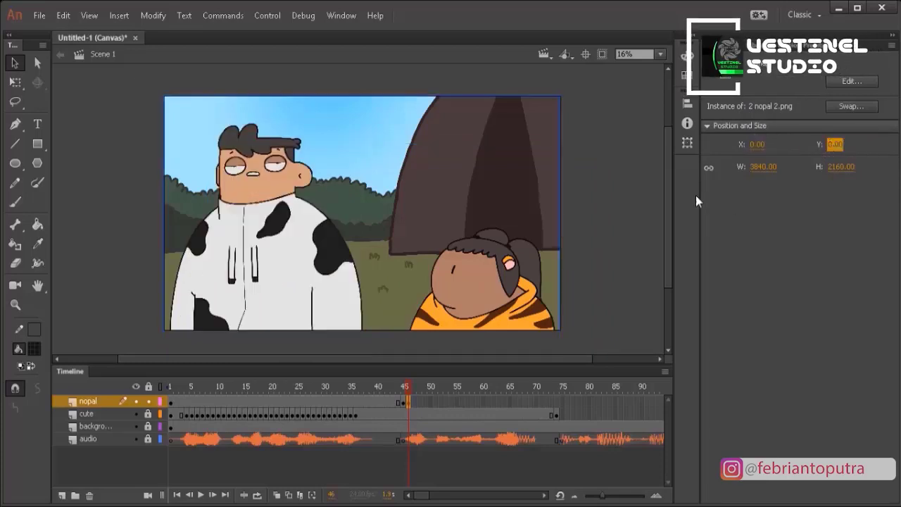
# Insert a blank keyframe at frame 47 of the nopal layer and place 2 nopal 3.png there at X 0, Y 0
pyautogui.moveTo(405, 389); pyautogui.dragTo(415, 389)
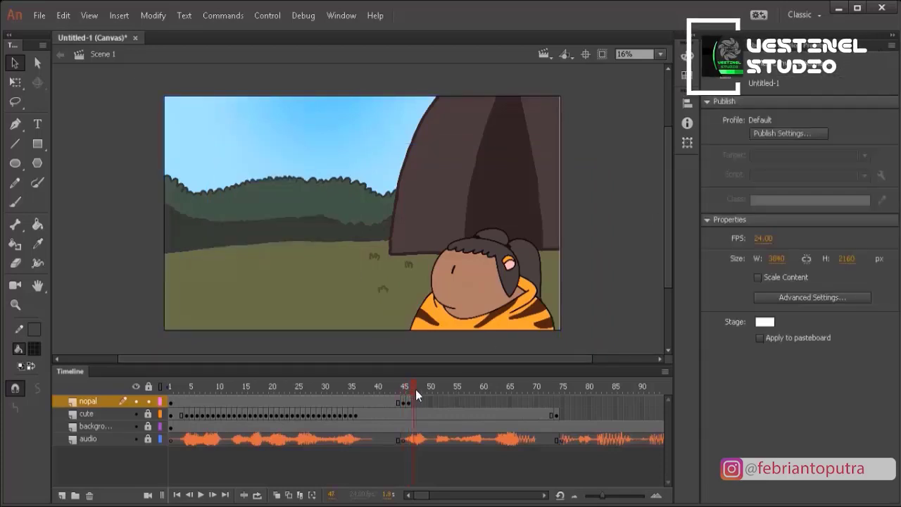
pyautogui.rightClick(414, 403)
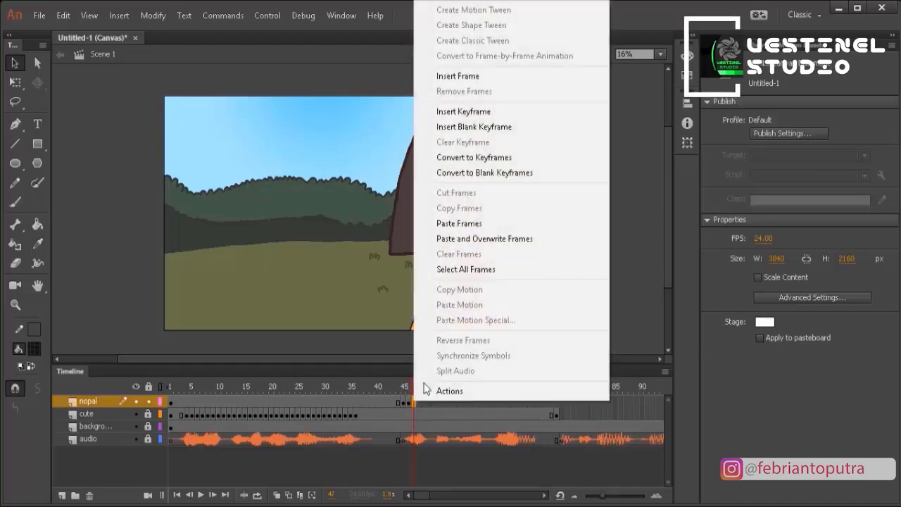
pyautogui.click(497, 128)
pyautogui.hotkey('ctrl', 'l')
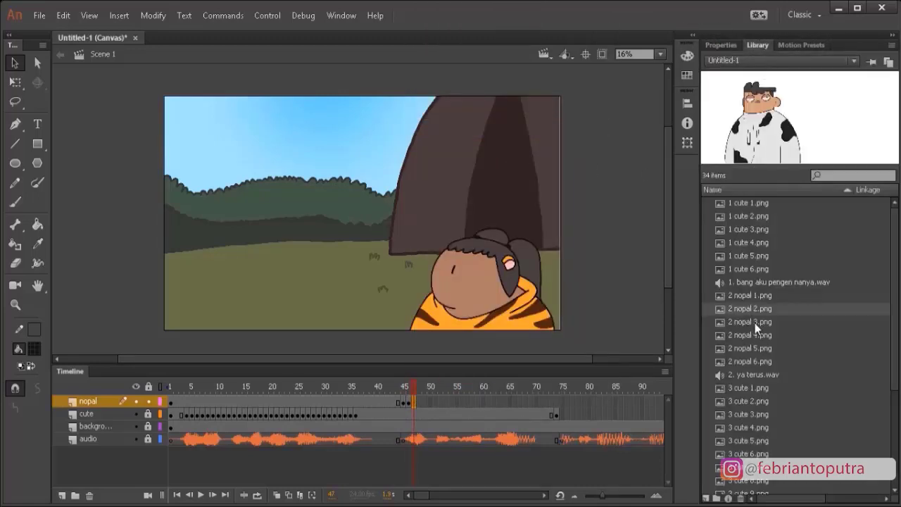
pyautogui.moveTo(438, 270); pyautogui.dragTo(439, 270)
pyautogui.click(715, 44)
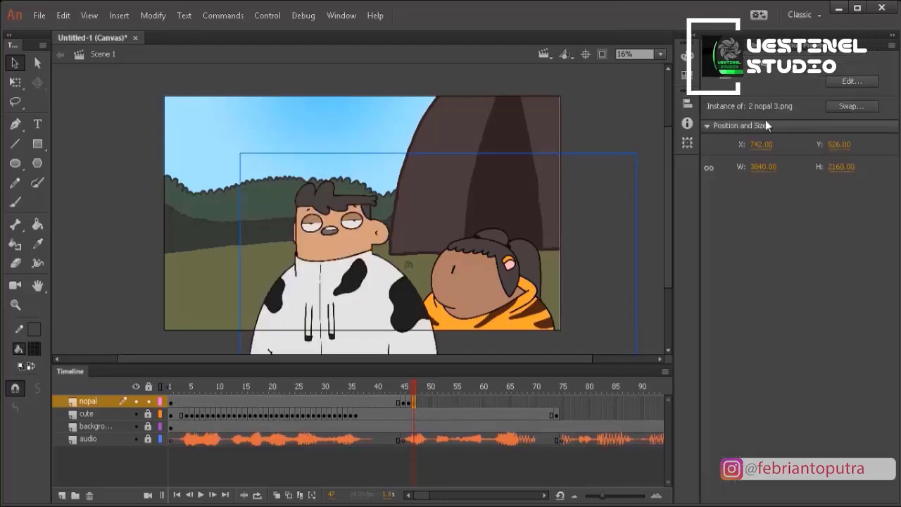
pyautogui.write('0')
pyautogui.press('Return')
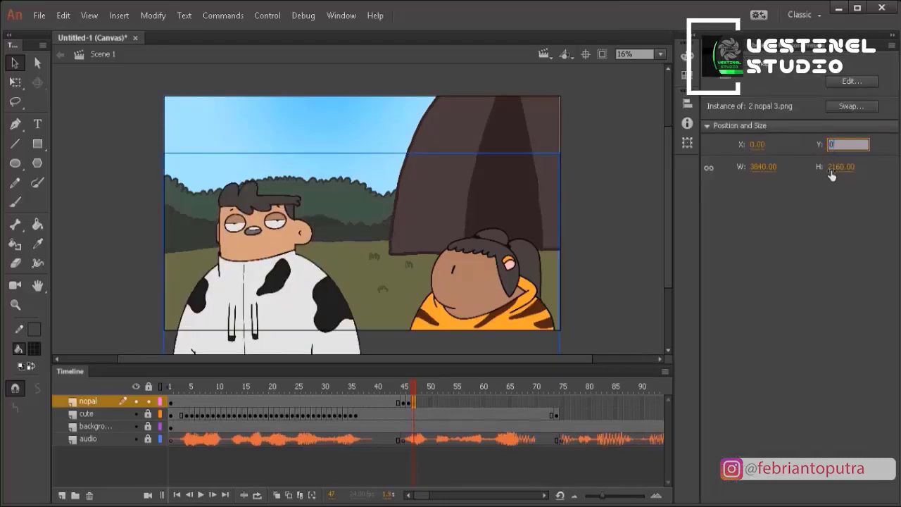
# Insert a blank keyframe at frame 48 of the nopal layer and place 2 nopal 4.png there at X 0, Y 0
pyautogui.click(420, 401)
pyautogui.rightClick(420, 401)
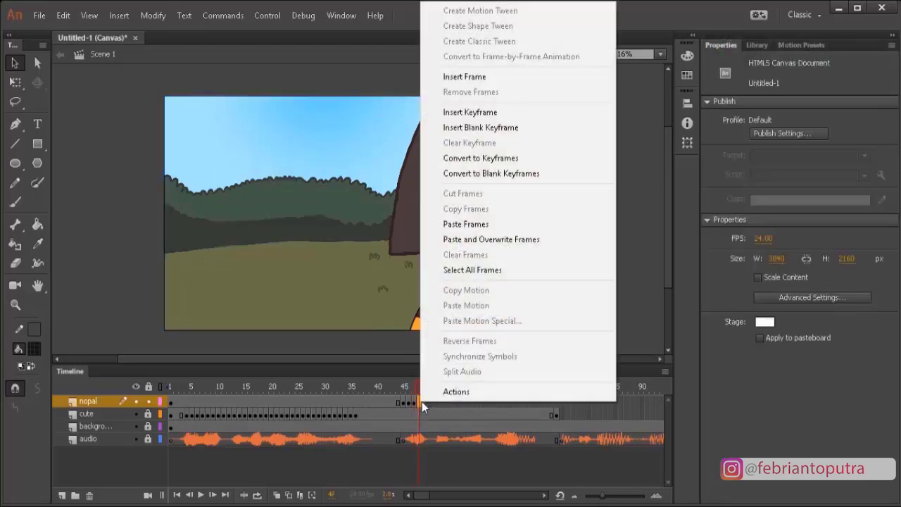
pyautogui.click(500, 123)
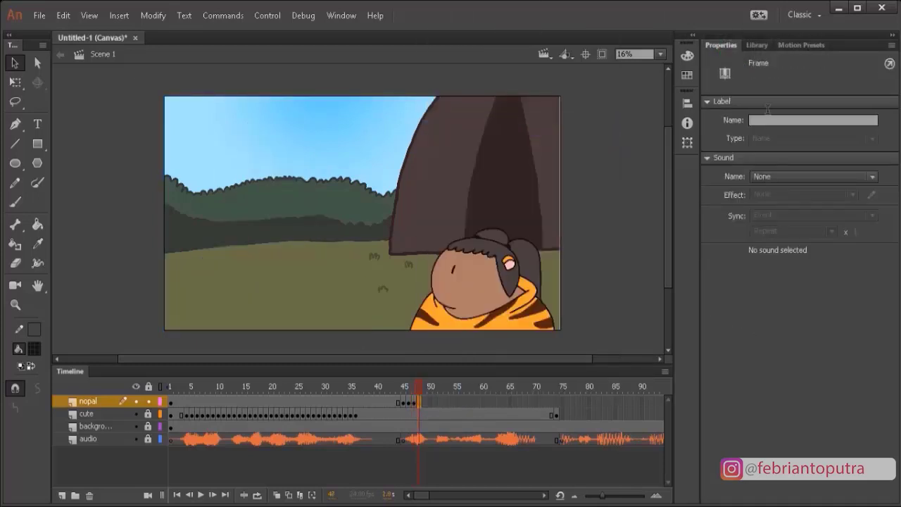
pyautogui.click(752, 44)
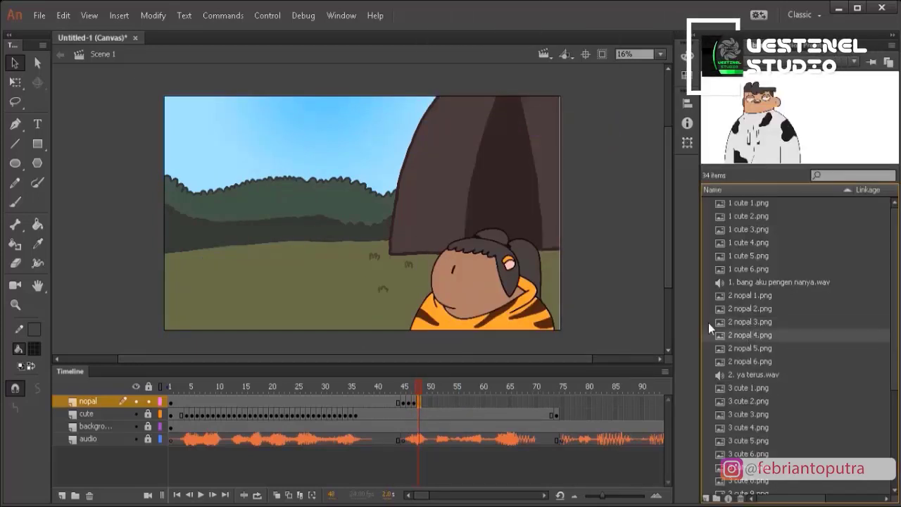
pyautogui.moveTo(365, 233); pyautogui.dragTo(365, 233)
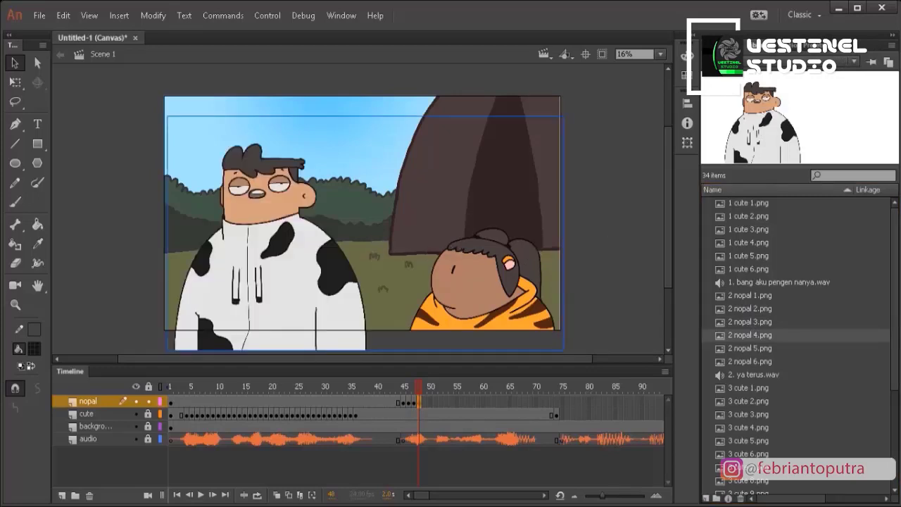
pyautogui.click(715, 44)
pyautogui.click(763, 145)
pyautogui.write('0')
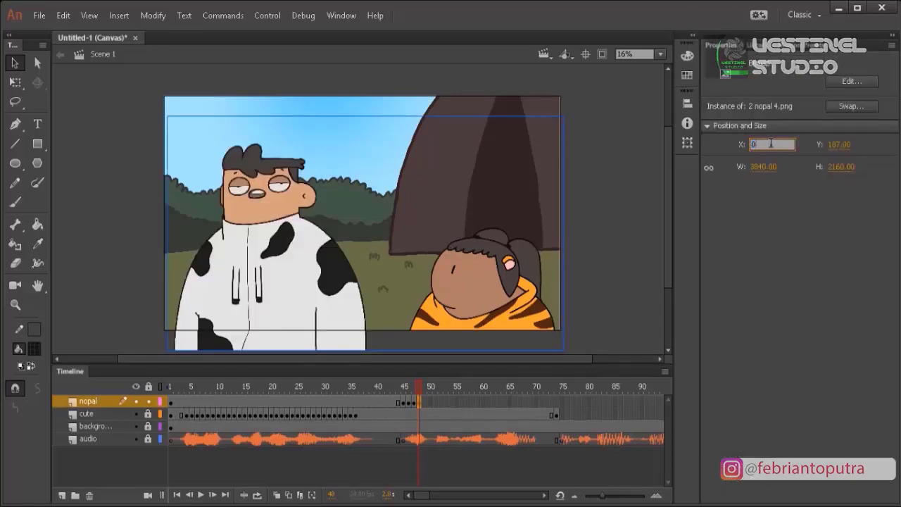
pyautogui.click(833, 145)
pyautogui.write('0')
pyautogui.press('Return')
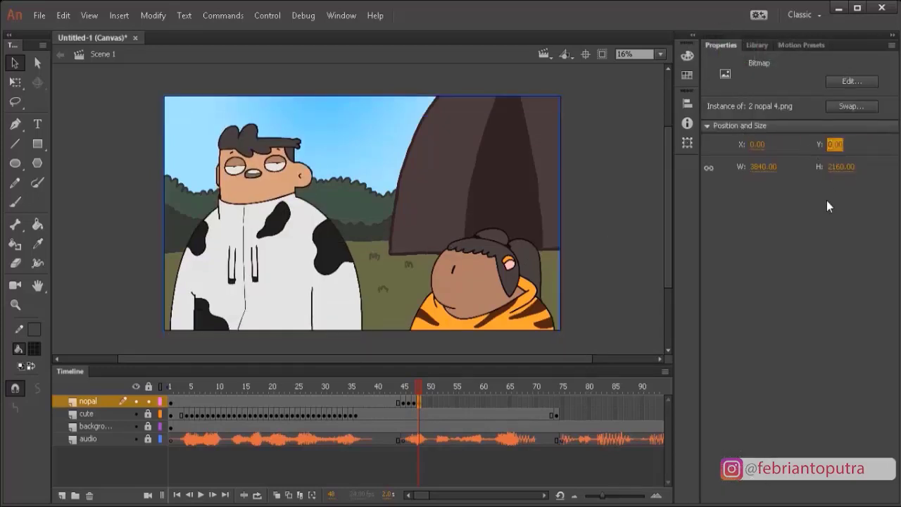
# Insert a blank keyframe at frame 49 of the nopal layer and place 2 nopal 5.png there at X 0, Y 0
pyautogui.click(425, 400)
pyautogui.rightClick(426, 402)
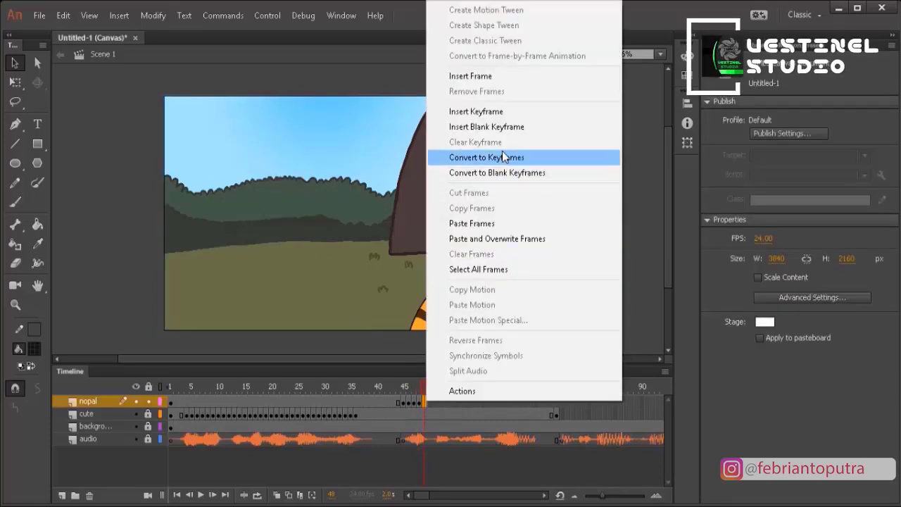
pyautogui.click(516, 131)
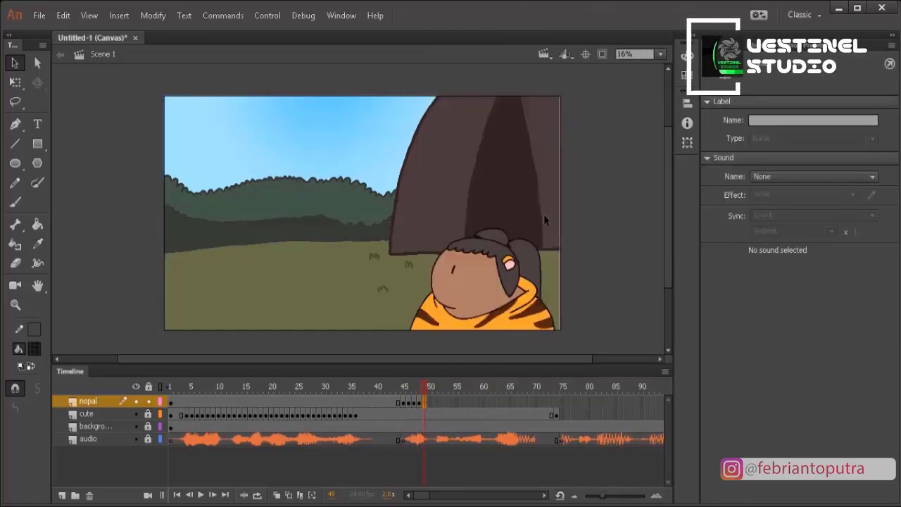
pyautogui.click(755, 44)
pyautogui.moveTo(749, 352); pyautogui.dragTo(312, 246)
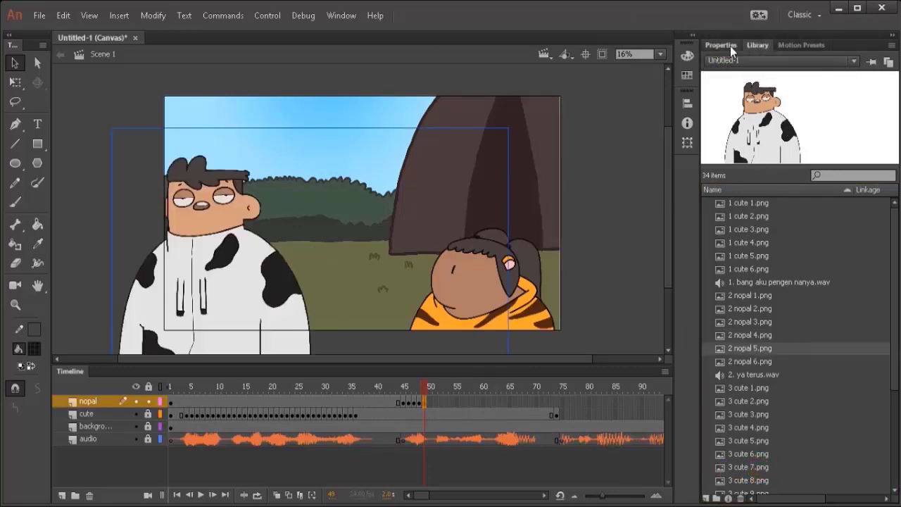
pyautogui.click(730, 46)
pyautogui.click(770, 149)
pyautogui.write('0')
pyautogui.click(829, 146)
pyautogui.write('0')
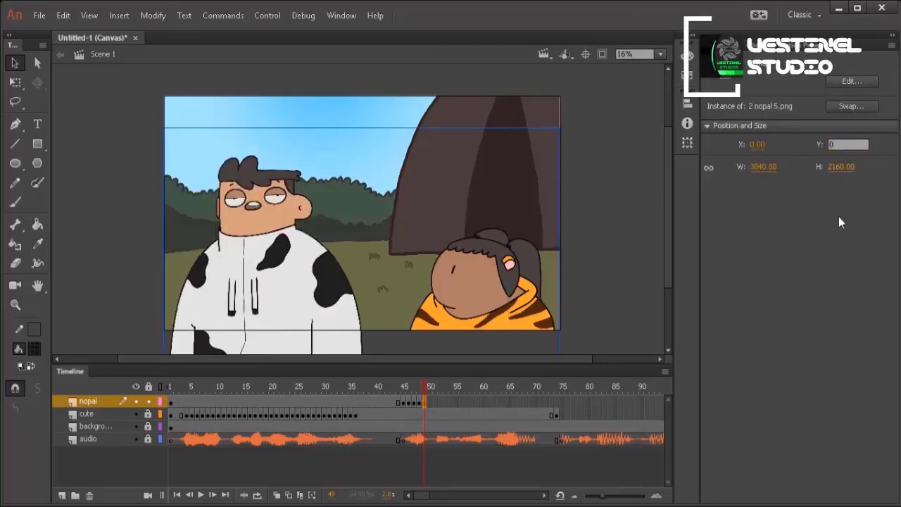
pyautogui.press('Return')
# Insert a blank keyframe at frame 50 of the nopal layer and place 2 nopal 6.png there at X 0, Y 0
pyautogui.rightClick(430, 404)
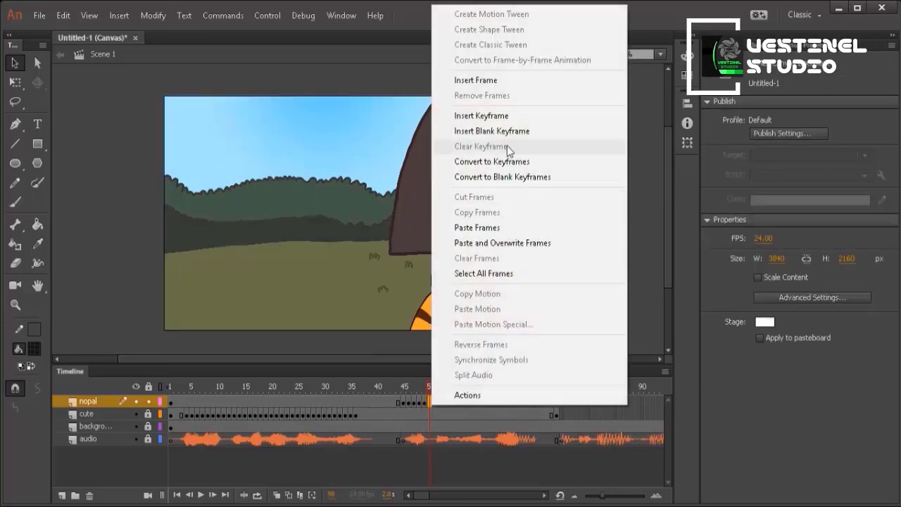
pyautogui.click(505, 131)
pyautogui.click(751, 46)
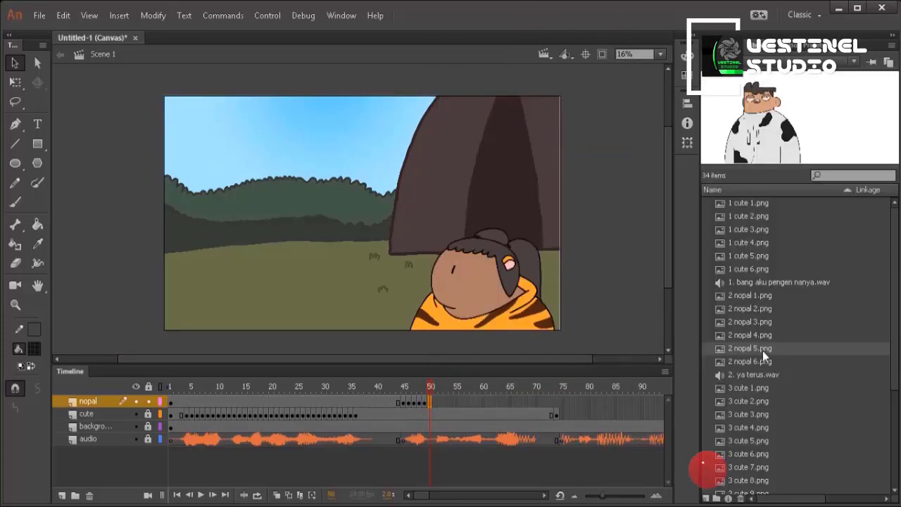
pyautogui.moveTo(749, 361); pyautogui.dragTo(321, 257)
pyautogui.click(729, 45)
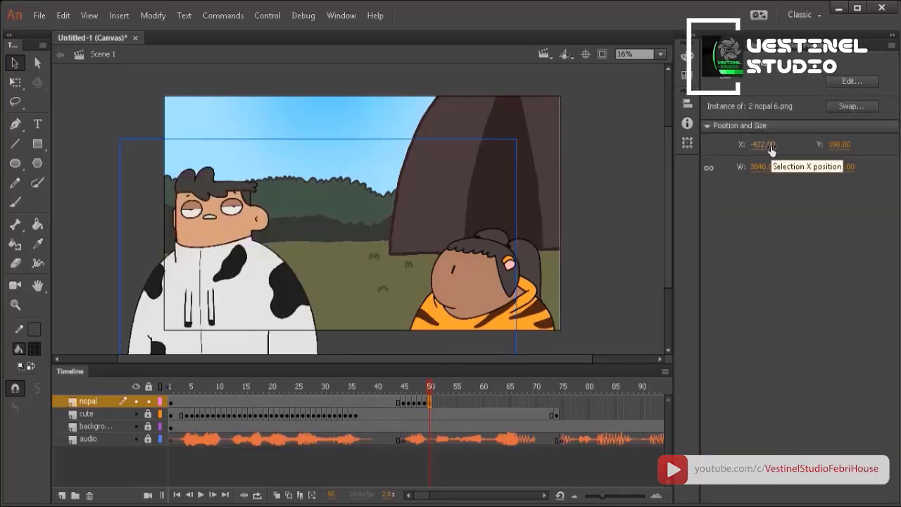
pyautogui.write('0')
pyautogui.press('Tab')
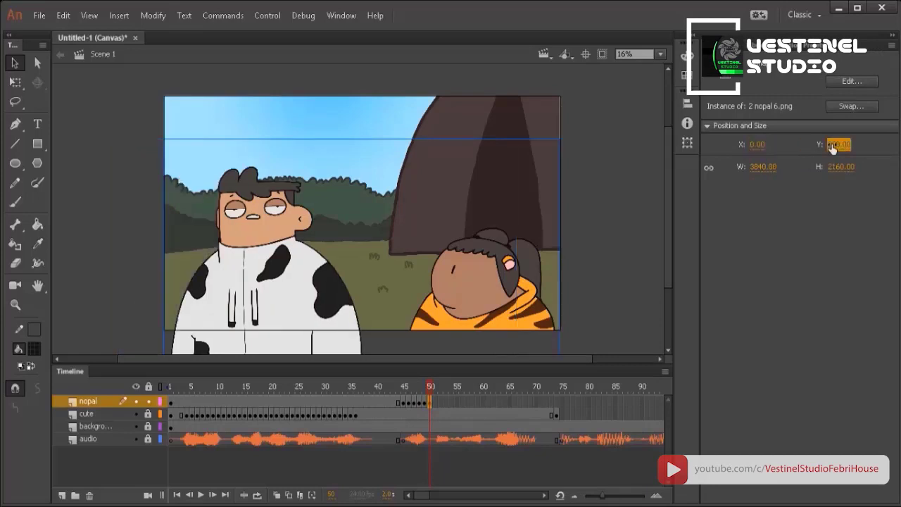
pyautogui.write('0')
pyautogui.press('Return')
# Copy frames 45 to 50 of the nopal layer and paste them starting at frame 51
pyautogui.moveTo(437, 392)
pyautogui.mouseDown()
pyautogui.moveTo(399, 396)
pyautogui.moveTo(437, 395)
pyautogui.moveTo(405, 401)
pyautogui.moveTo(430, 401)
pyautogui.mouseUp()
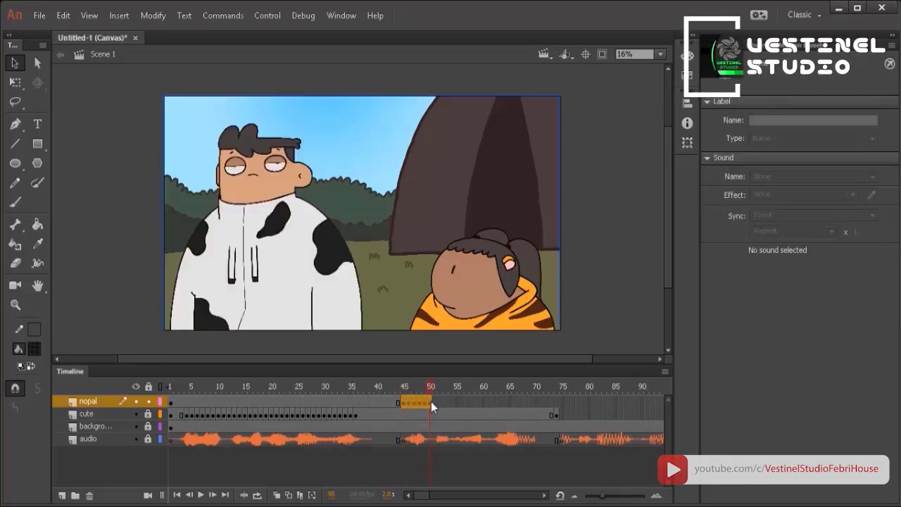
pyautogui.rightClick(430, 401)
pyautogui.click(476, 207)
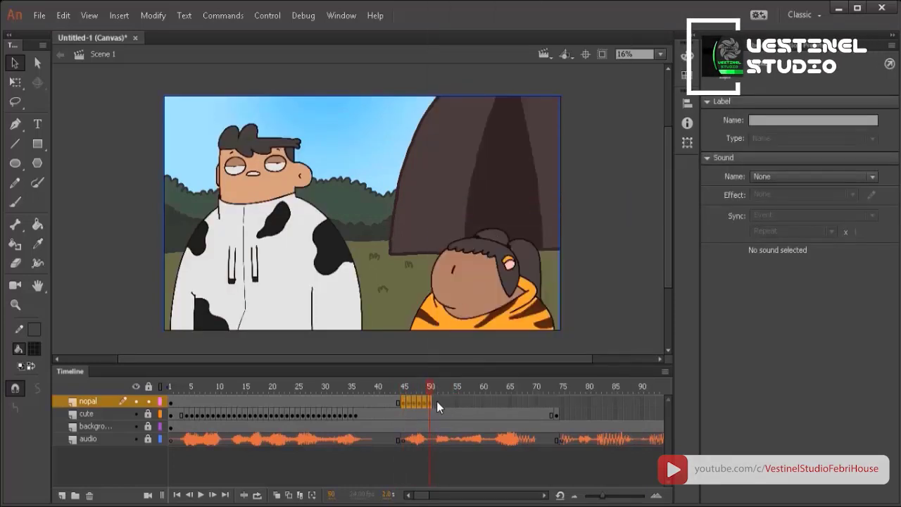
pyautogui.click(435, 402)
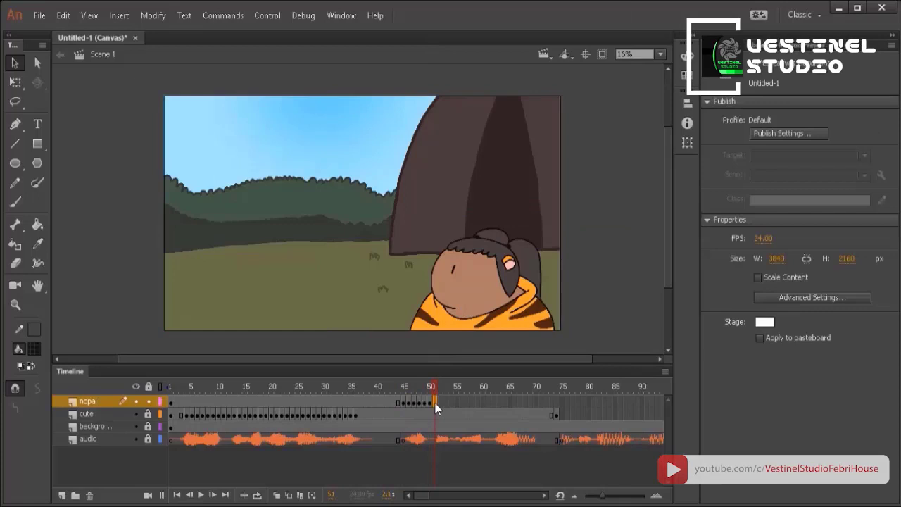
pyautogui.rightClick(435, 403)
pyautogui.click(501, 225)
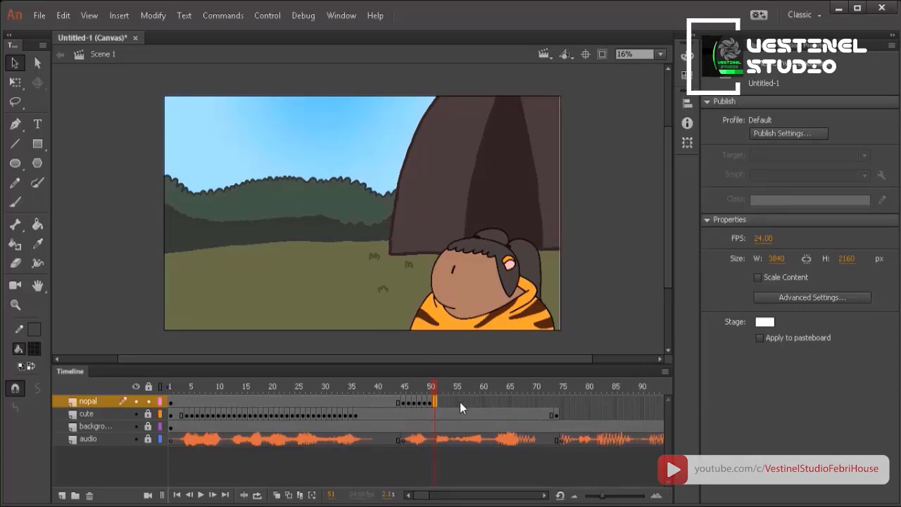
pyautogui.hotkey('ctrl', 'alt', 'v')
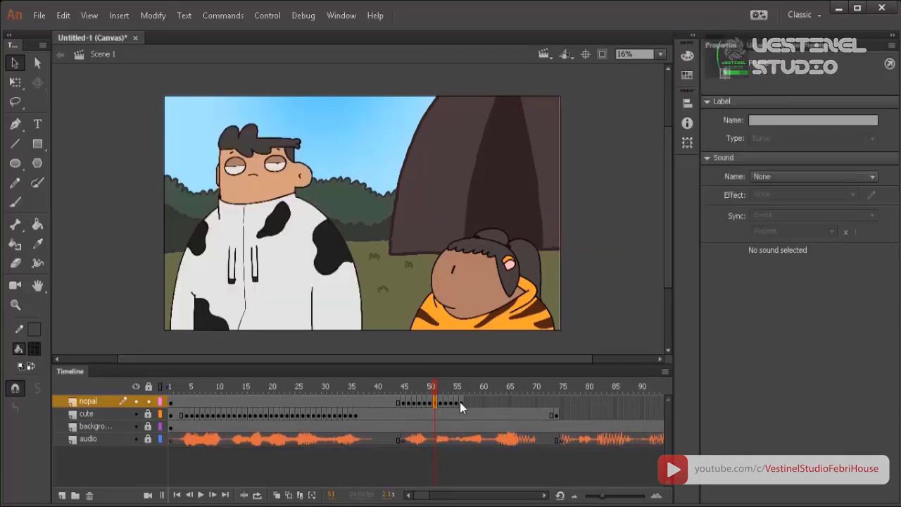
# Paste the copied mouth frames again on the nopal layer, starting at frame 57
pyautogui.click(466, 402)
pyautogui.rightClick(467, 402)
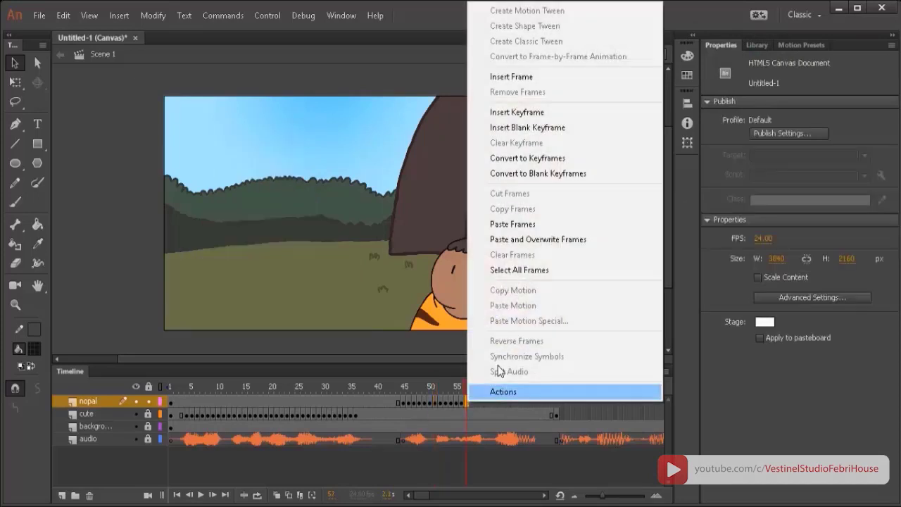
pyautogui.click(542, 221)
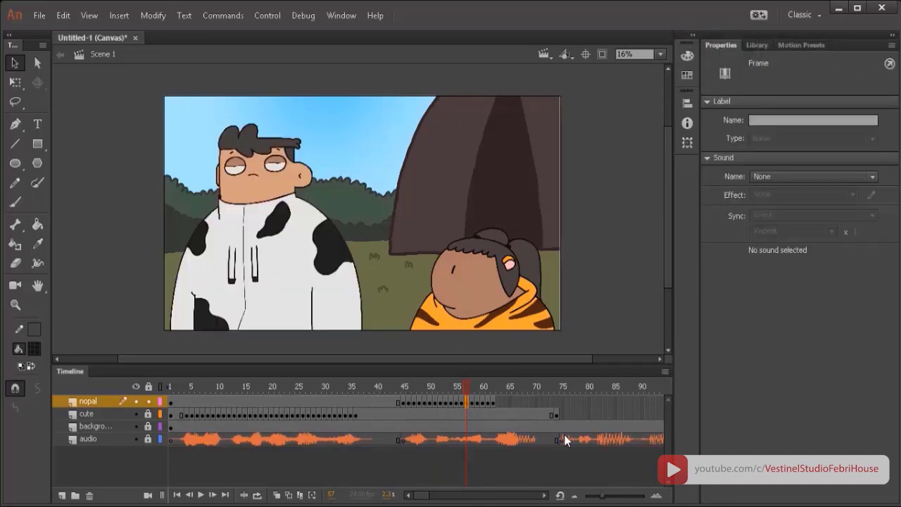
# Play back the animation from several frames and from the start to check nopal's lip sync against the audio
pyautogui.click(407, 381)
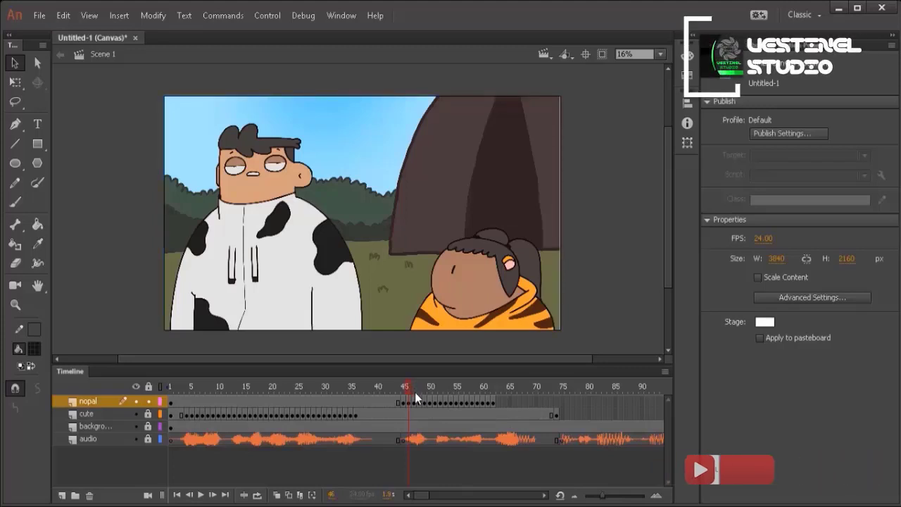
pyautogui.click(201, 495)
pyautogui.click(201, 494)
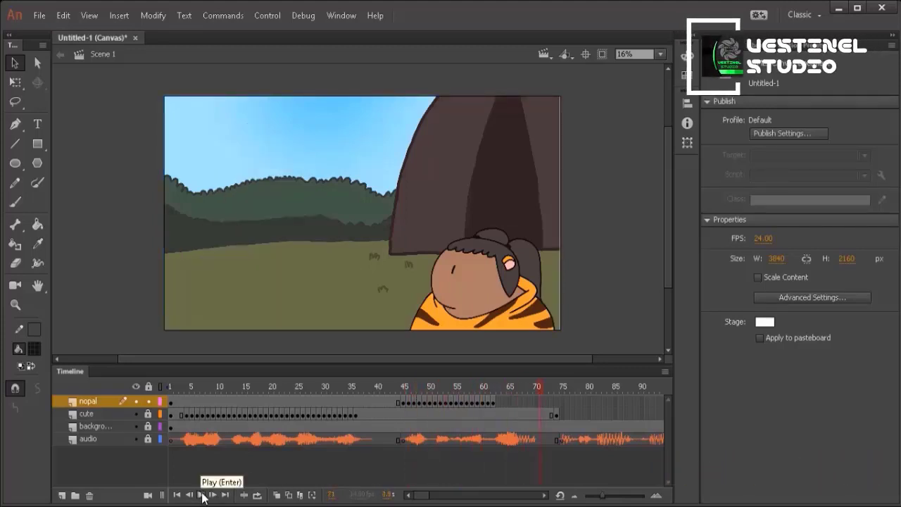
pyautogui.moveTo(405, 375); pyautogui.dragTo(418, 497)
pyautogui.click(169, 389)
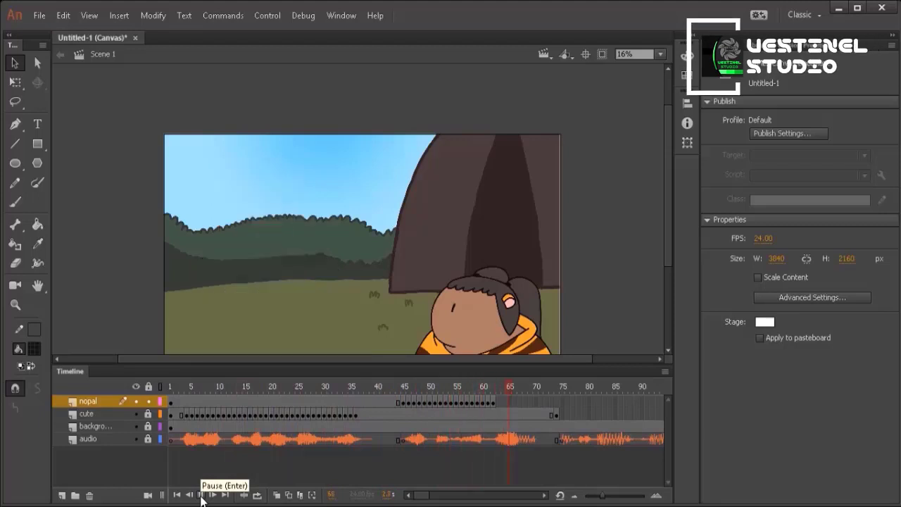
pyautogui.click(480, 385)
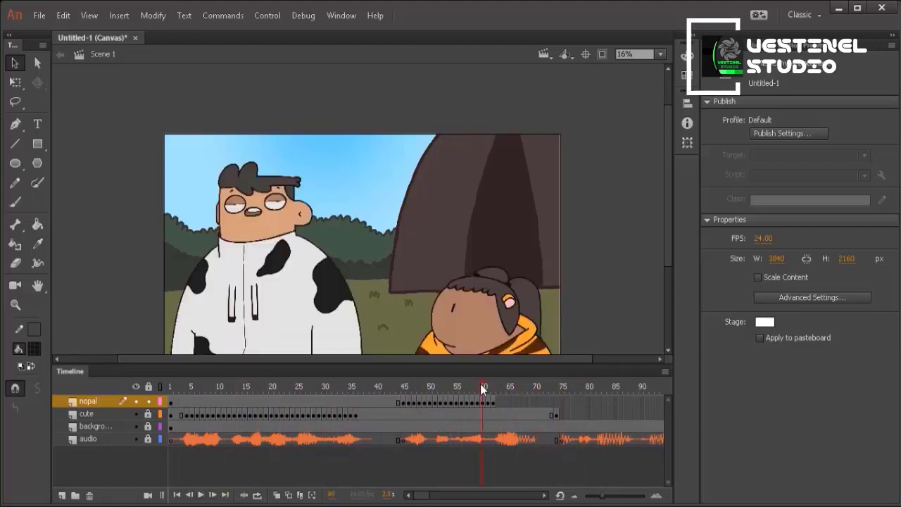
pyautogui.click(203, 495)
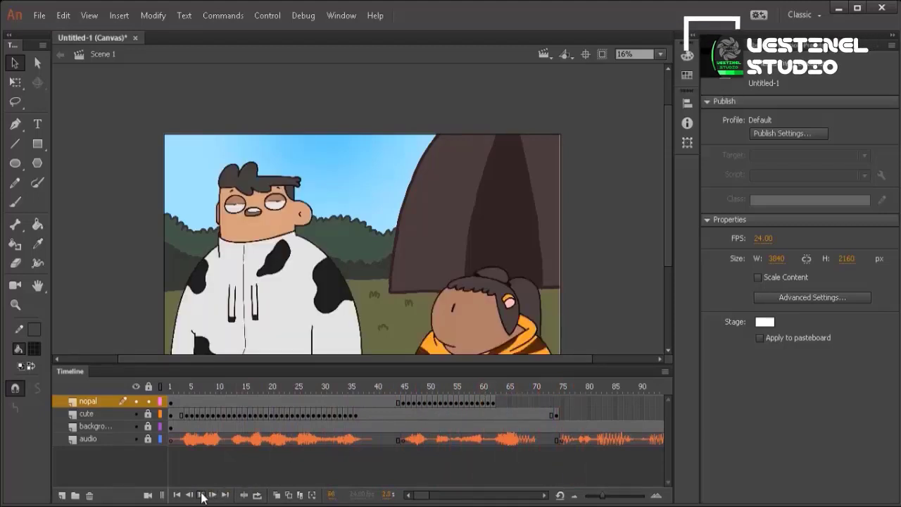
pyautogui.click(169, 387)
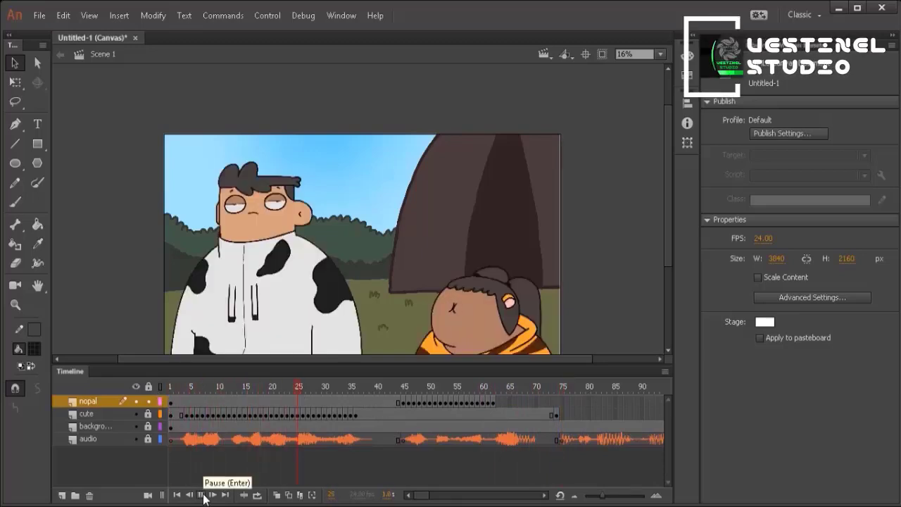
# Paste the copied mouth frames once more on the nopal layer, starting at frame 63
pyautogui.click(498, 400)
pyautogui.rightClick(498, 400)
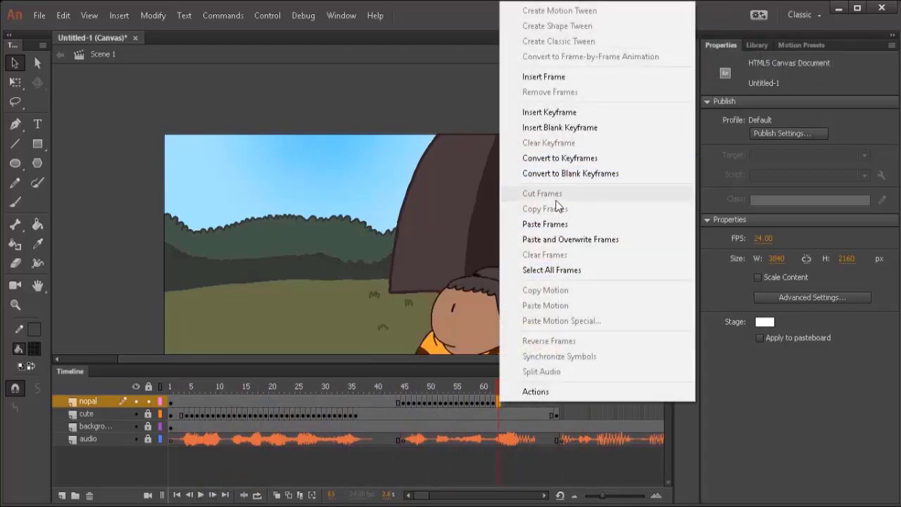
pyautogui.click(550, 223)
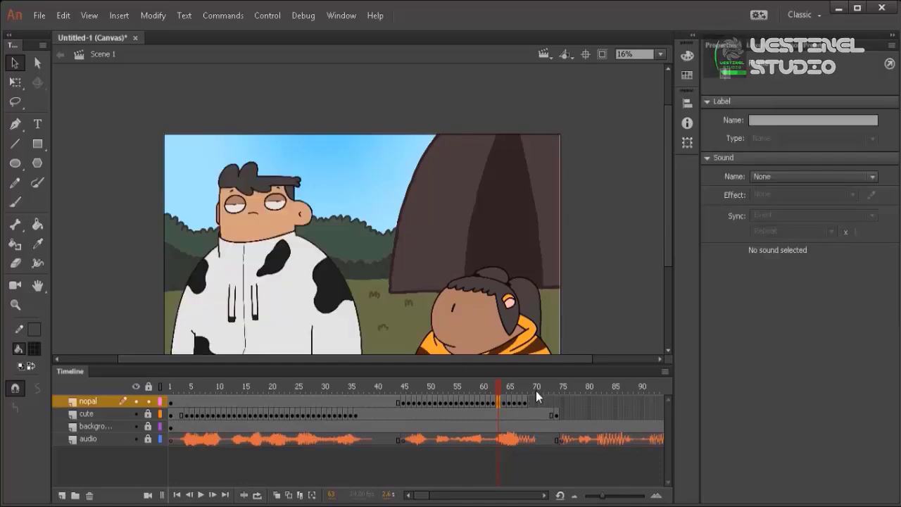
# Copy the closed-mouth frame 45 of the nopal layer and paste it at frames 69 and 74
pyautogui.moveTo(525, 385); pyautogui.dragTo(403, 378)
pyautogui.rightClick(405, 402)
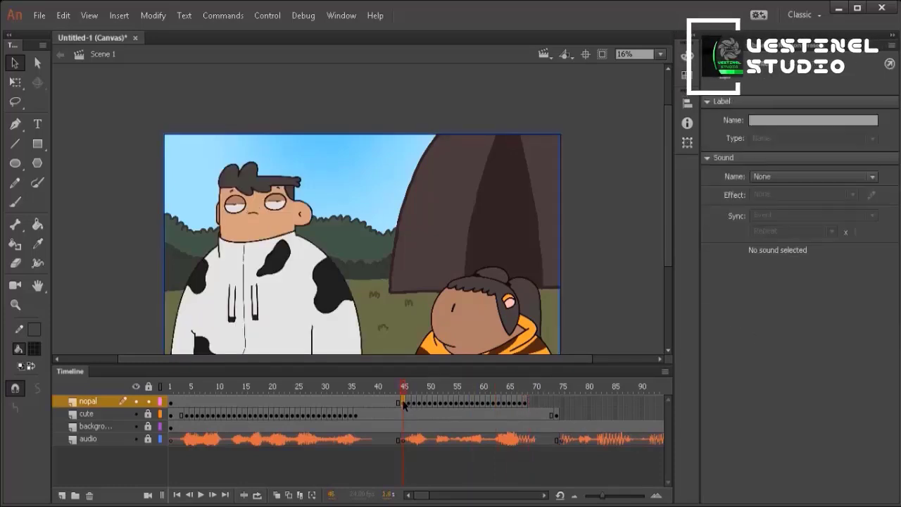
pyautogui.click(471, 209)
pyautogui.rightClick(528, 399)
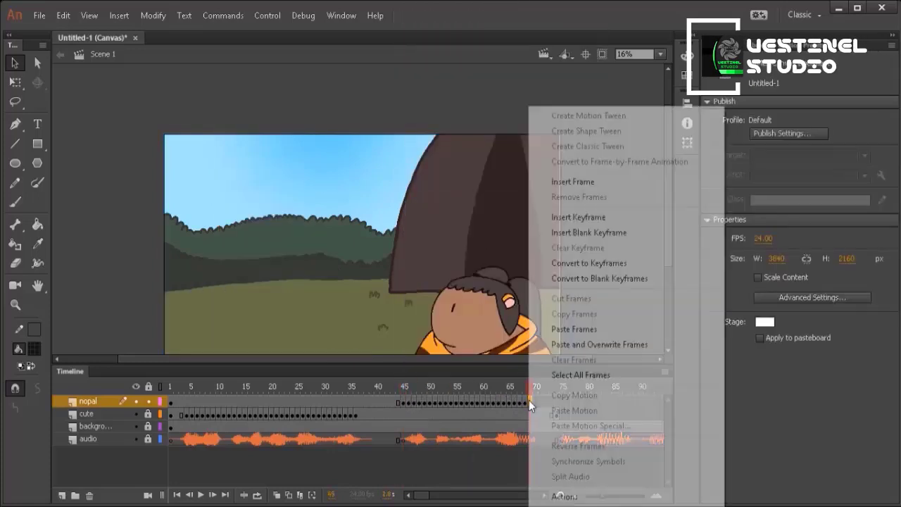
pyautogui.click(563, 328)
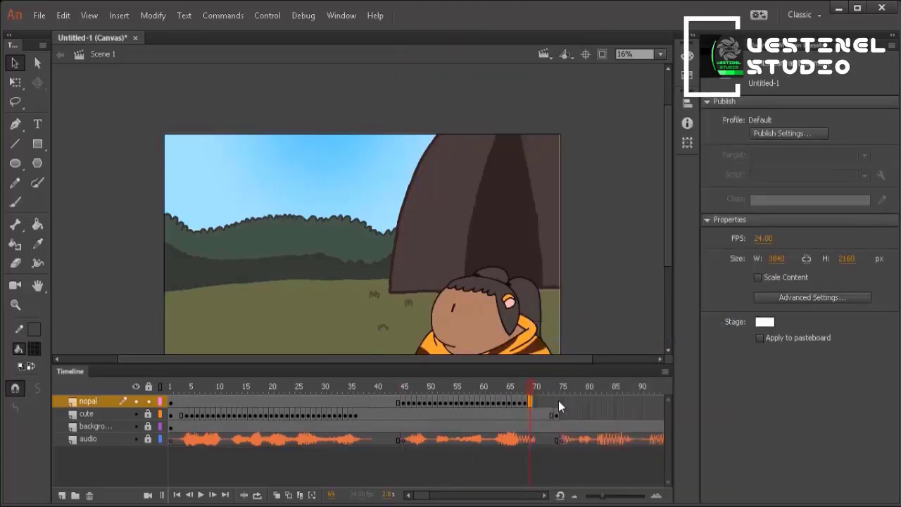
pyautogui.click(557, 400)
pyautogui.rightClick(556, 400)
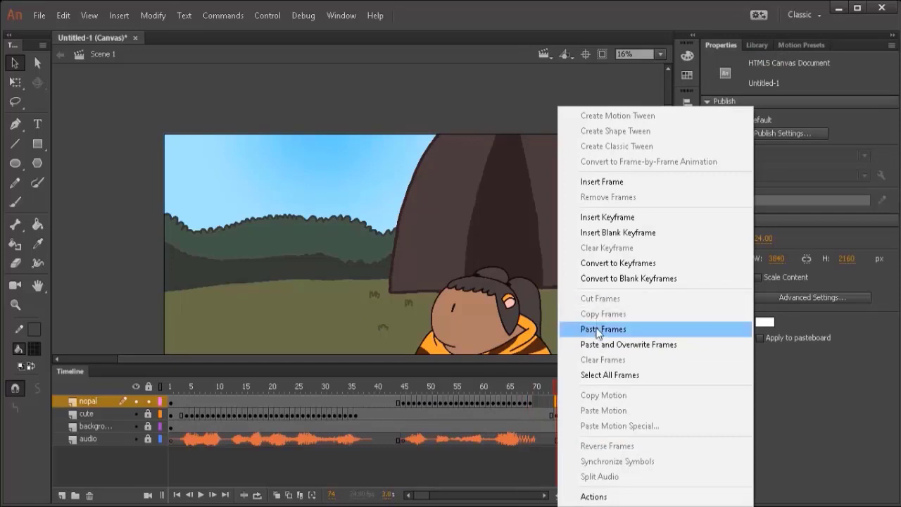
pyautogui.click(594, 328)
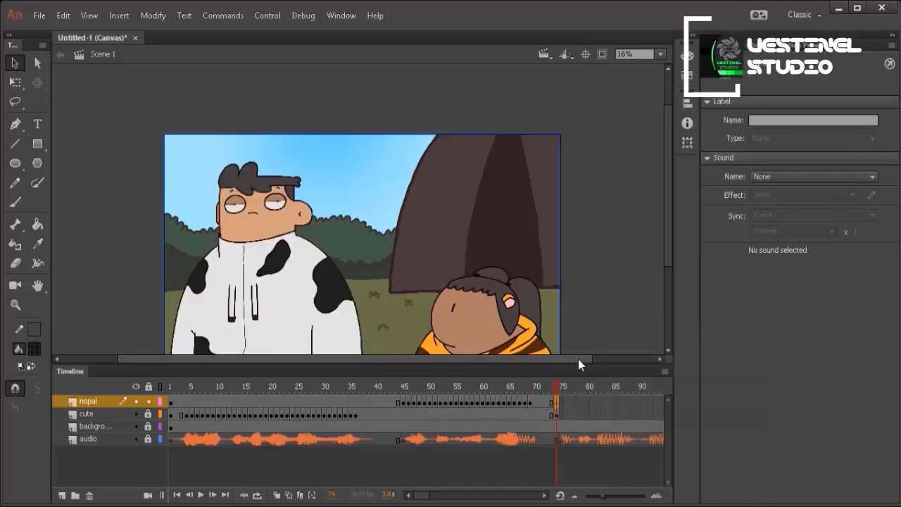
# Lock the nopal layer, unlock the cute layer and insert a blank keyframe at frame 76 of cute
pyautogui.moveTo(422, 494); pyautogui.dragTo(429, 497)
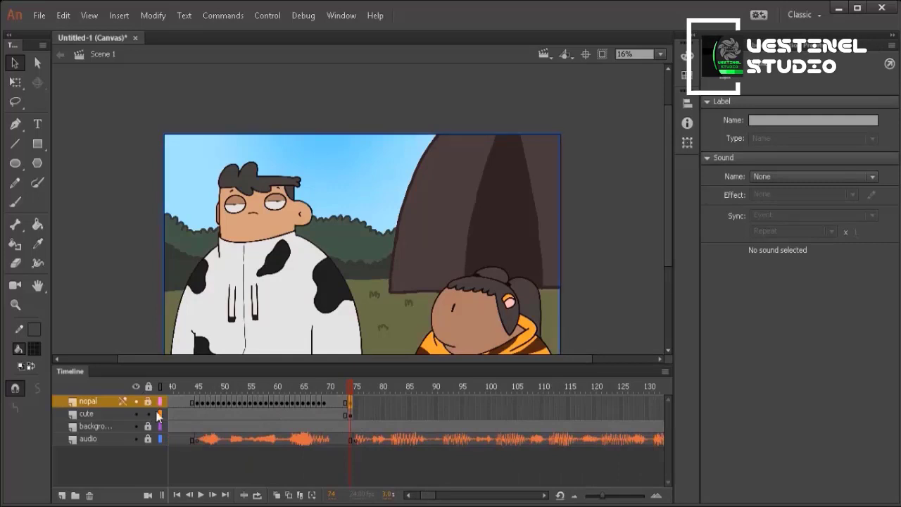
pyautogui.click(356, 415)
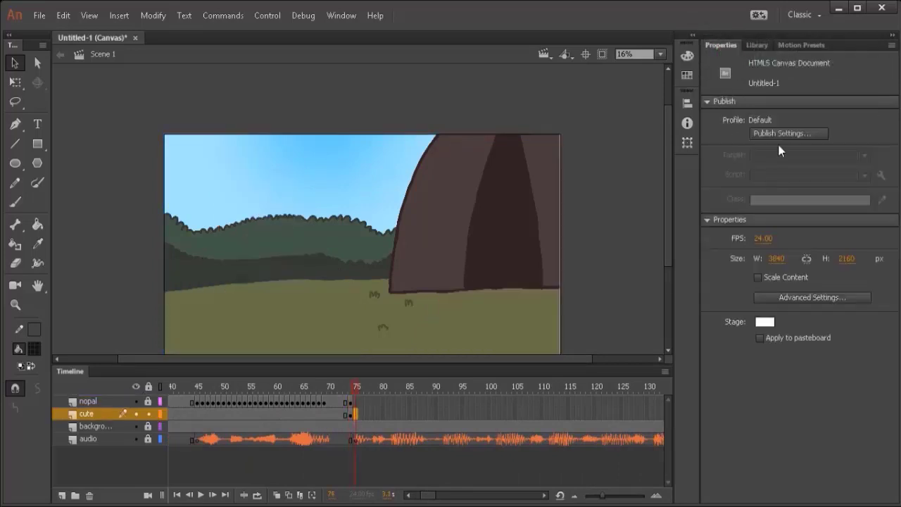
pyautogui.click(762, 45)
pyautogui.click(751, 387)
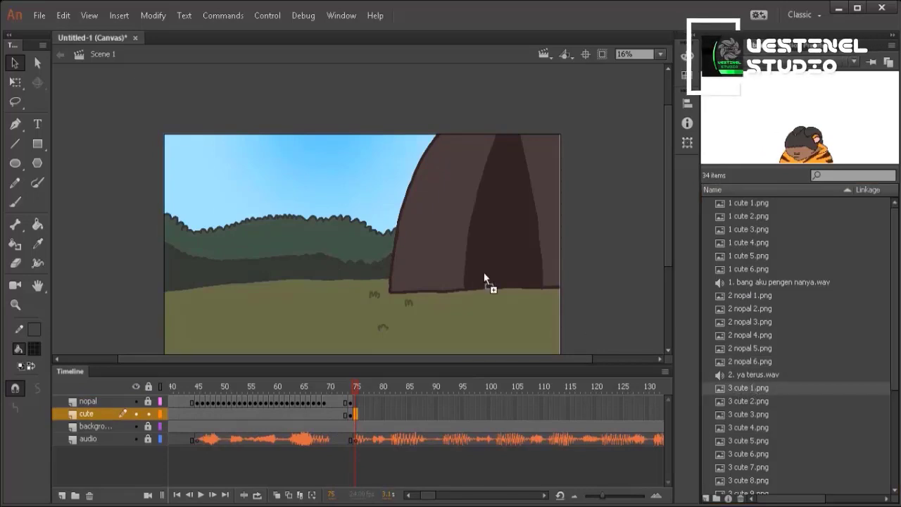
pyautogui.rightClick(358, 416)
pyautogui.click(352, 415)
pyautogui.click(360, 415)
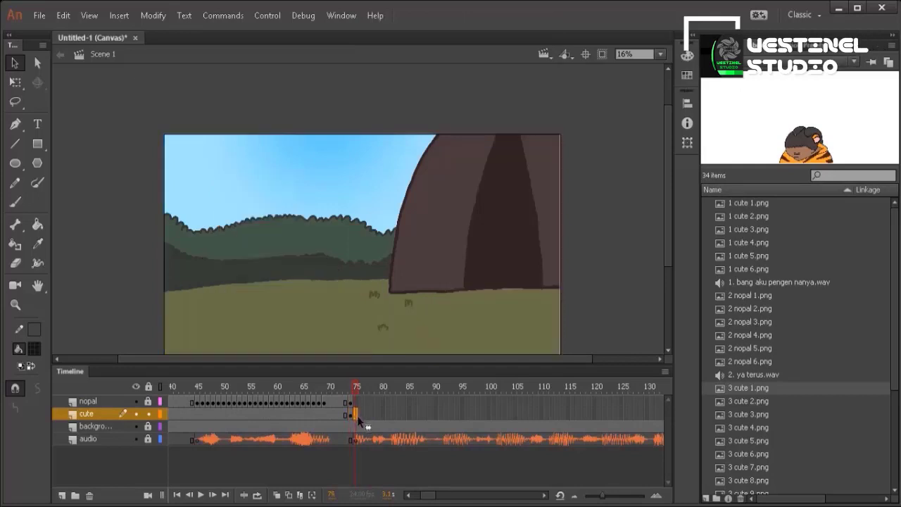
pyautogui.rightClick(360, 415)
pyautogui.click(419, 143)
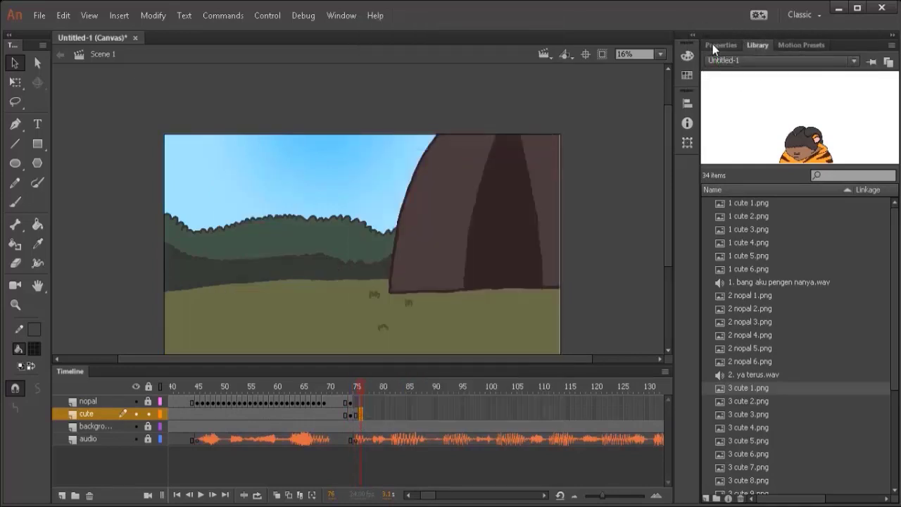
# Place 3 cute 1.png on frame 76 of the cute layer and set its position to X 0, Y 0
pyautogui.moveTo(743, 395); pyautogui.dragTo(473, 338)
pyautogui.scroll(-2, 557, 302)
pyautogui.scroll(2, 556, 302)
pyautogui.hotkey('ctrl', 'F3')
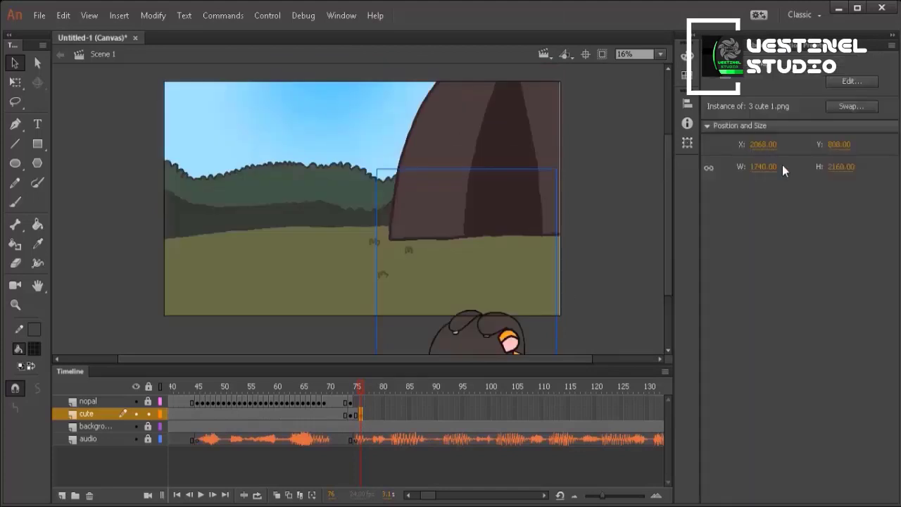
pyautogui.write('0')
pyautogui.press('Tab')
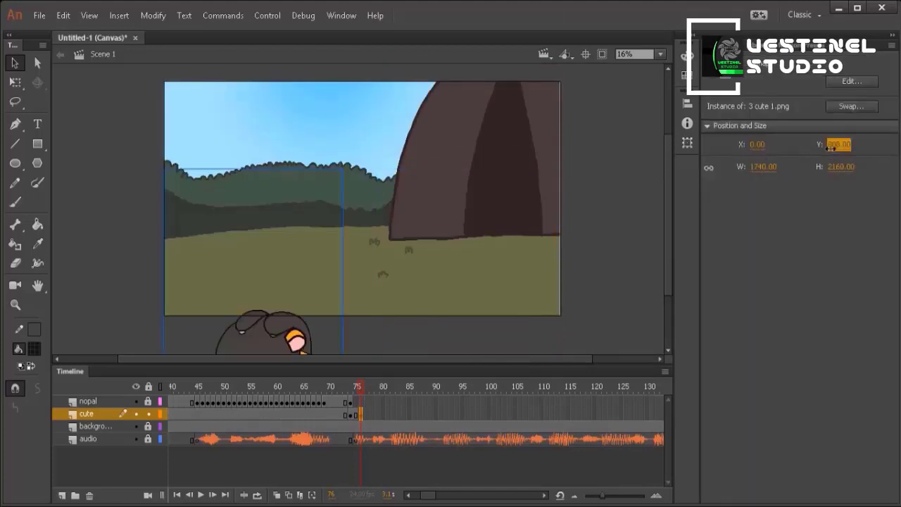
pyautogui.write('0')
pyautogui.press('Return')
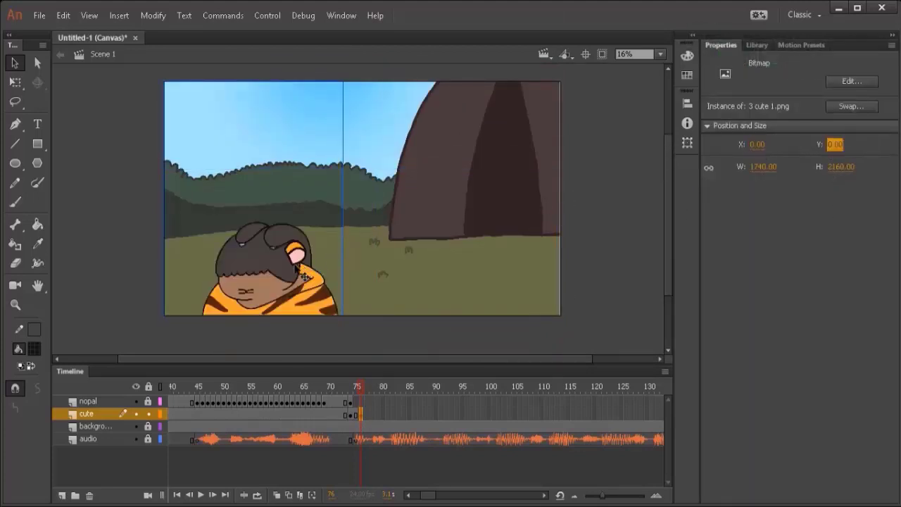
# With onion skinning on, move the 3 cute 1.png image to X 2062 to match the previous pose and copy that X value
pyautogui.moveTo(304, 276); pyautogui.dragTo(519, 281)
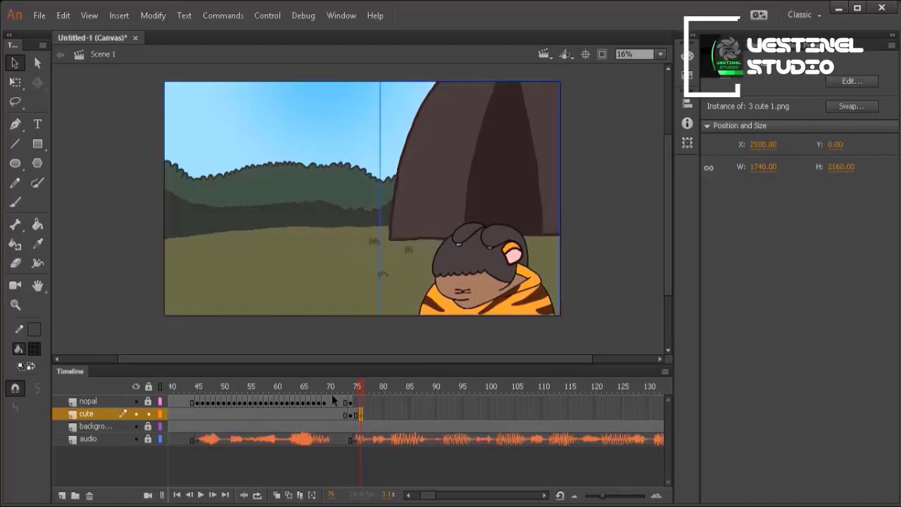
pyautogui.click(277, 496)
pyautogui.moveTo(498, 308)
pyautogui.mouseDown()
pyautogui.moveTo(484, 297)
pyautogui.moveTo(480, 304)
pyautogui.mouseUp()
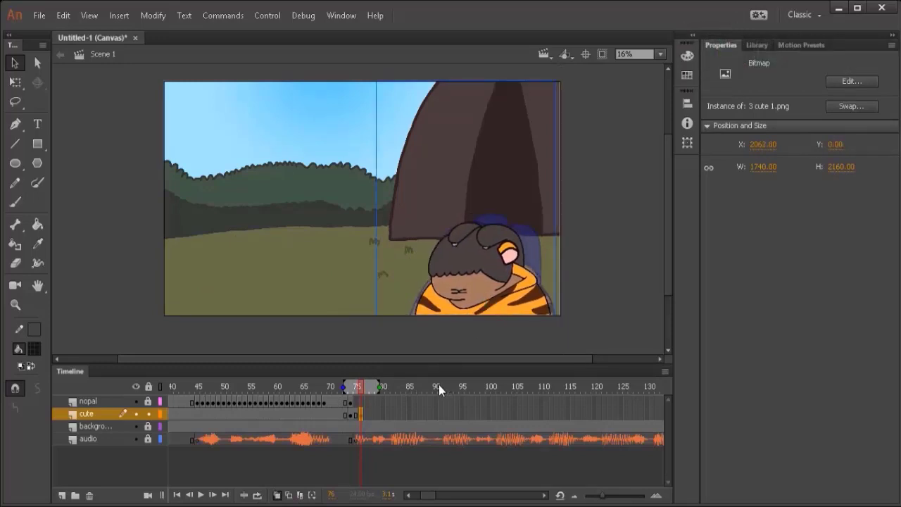
pyautogui.click(767, 148)
pyautogui.hotkey('ctrl', 'c')
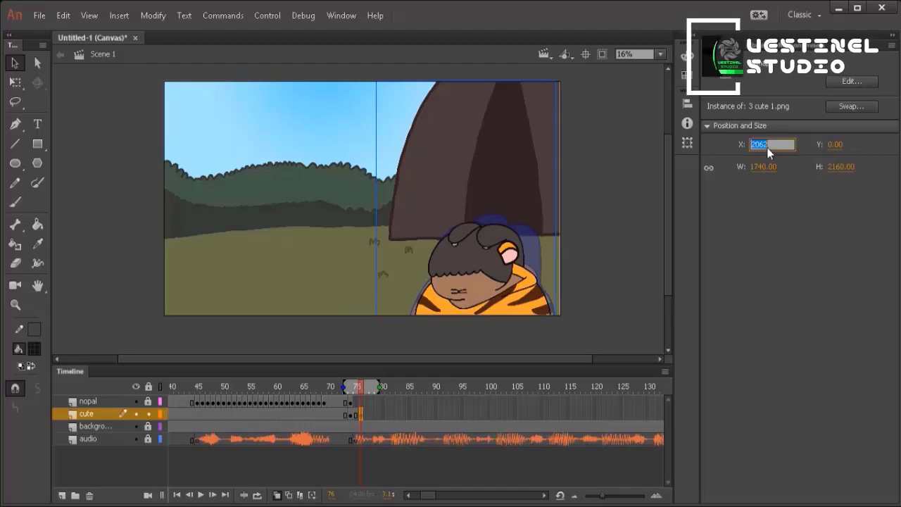
# Insert a blank keyframe at frame 77 of the cute layer and place 3 cute 2.png on the stage
pyautogui.rightClick(366, 415)
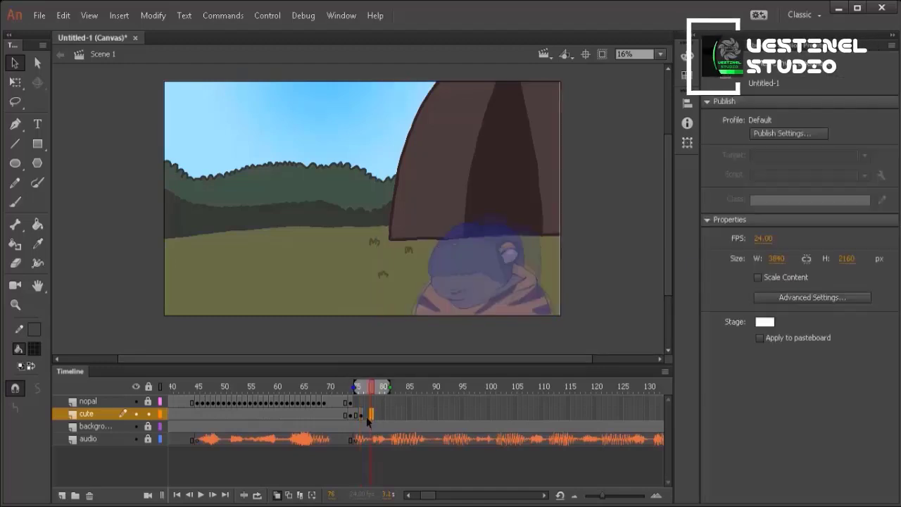
pyautogui.click(465, 143)
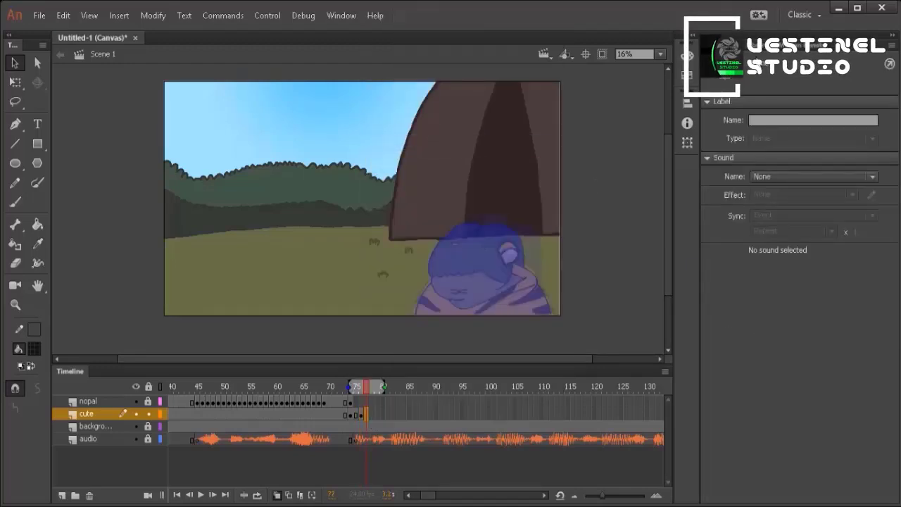
pyautogui.click(757, 44)
pyautogui.scroll(-3, 760, 394)
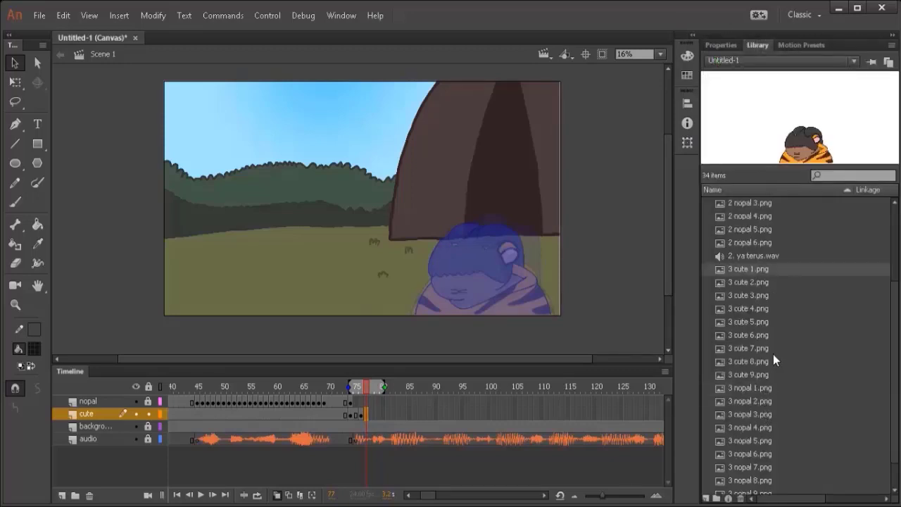
pyautogui.click(767, 283)
pyautogui.moveTo(473, 253); pyautogui.dragTo(473, 254)
# Set the position of 3 cute 2.png to X 2062, Y 0
pyautogui.click(721, 45)
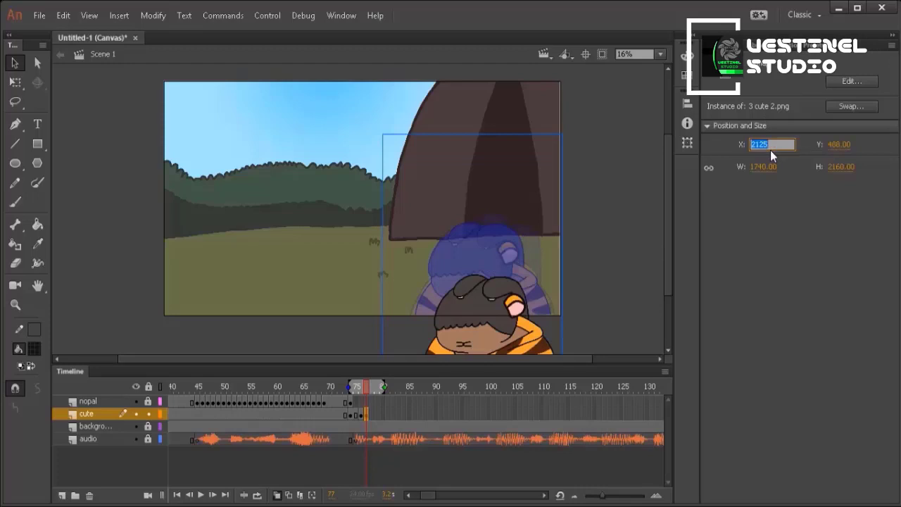
pyautogui.write('2062')
pyautogui.press('Return')
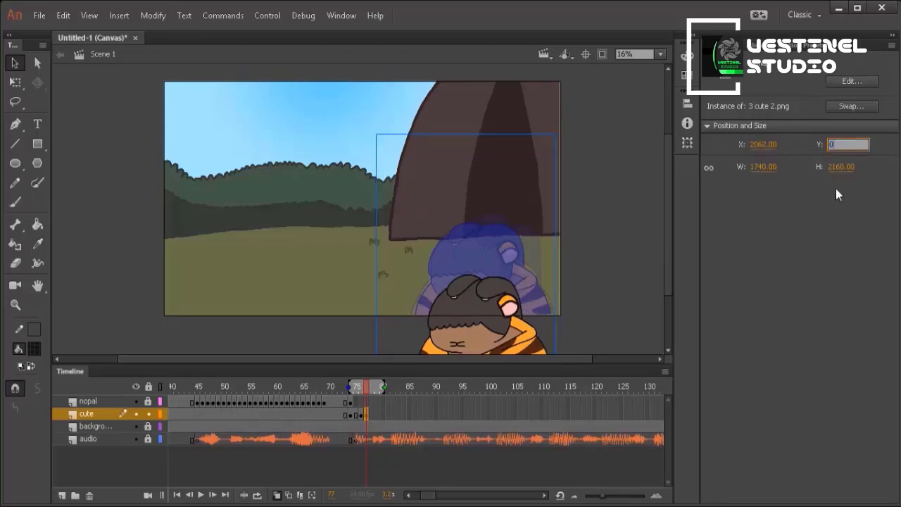
pyautogui.write('0')
pyautogui.press('Return')
# Insert a blank keyframe at frame 78 of the cute layer and place 3 cute 3.png on the stage
pyautogui.click(371, 413)
pyautogui.rightClick(371, 412)
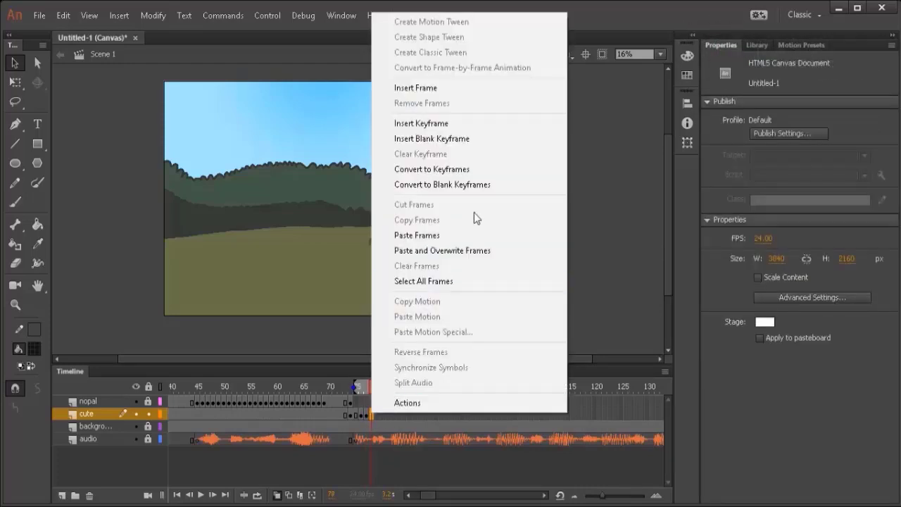
pyautogui.click(471, 139)
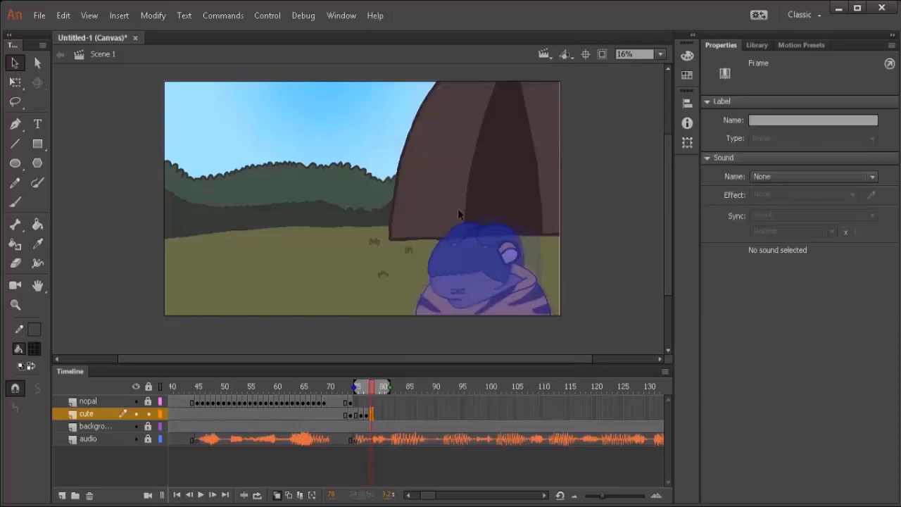
pyautogui.click(756, 45)
pyautogui.click(755, 295)
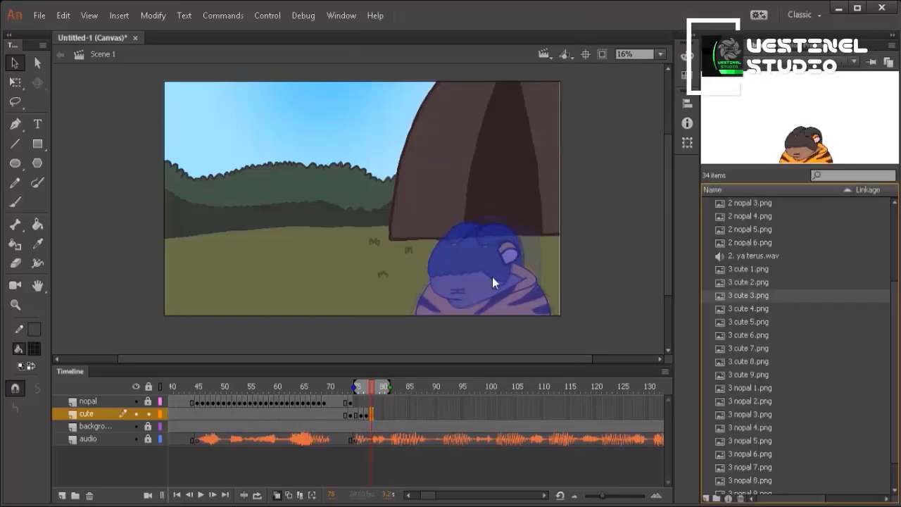
pyautogui.moveTo(492, 277); pyautogui.dragTo(492, 276)
# Set the position of 3 cute 3.png to X 2062, Y 0
pyautogui.click(721, 44)
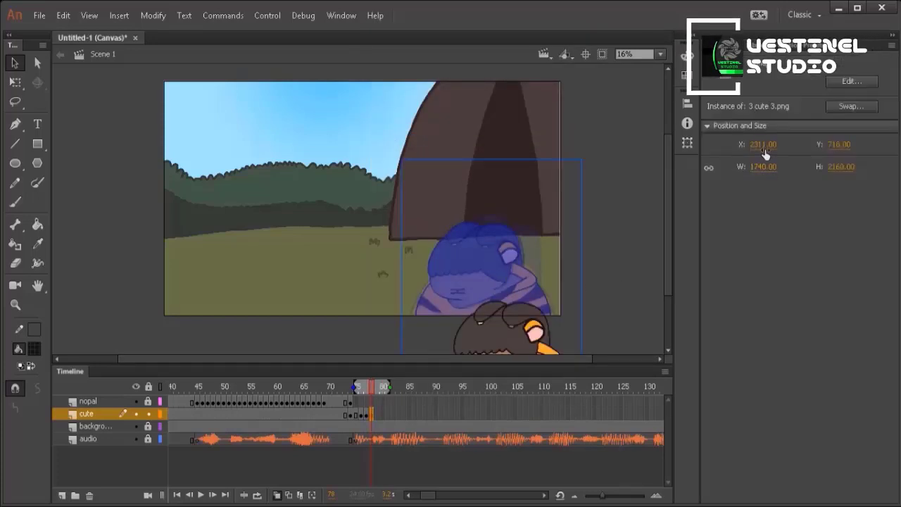
pyautogui.click(790, 144)
pyautogui.write('2062')
pyautogui.press('Tab')
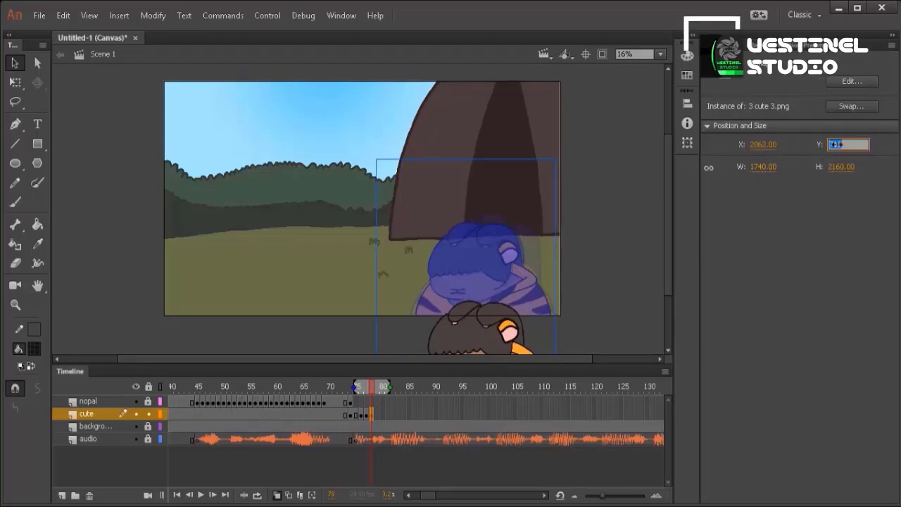
pyautogui.write('0')
pyautogui.press('Return')
# Insert a blank keyframe at frame 79 of the cute layer and place 3 cute 4.png on the stage
pyautogui.click(378, 416)
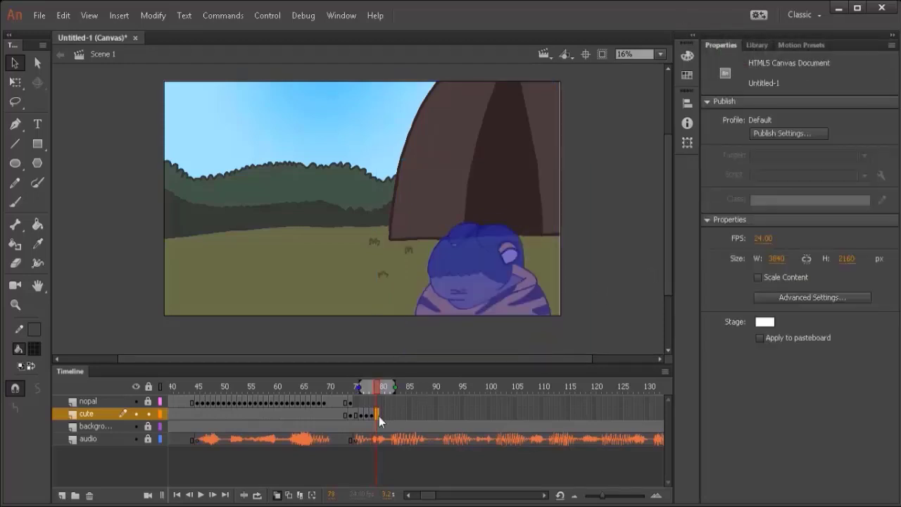
pyautogui.rightClick(378, 416)
pyautogui.click(493, 141)
pyautogui.click(756, 45)
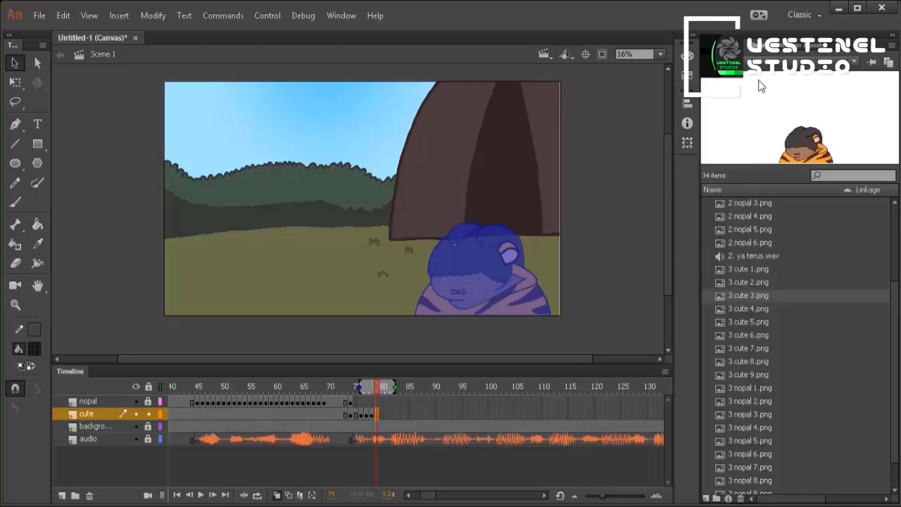
pyautogui.moveTo(500, 291); pyautogui.dragTo(500, 292)
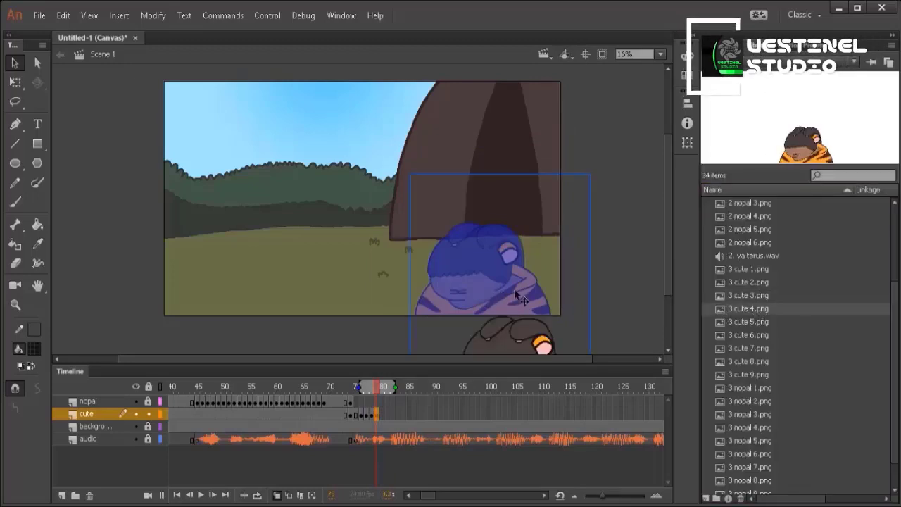
# Set the position of 3 cute 4.png to the copied X value 2062 and Y 0
pyautogui.click(762, 45)
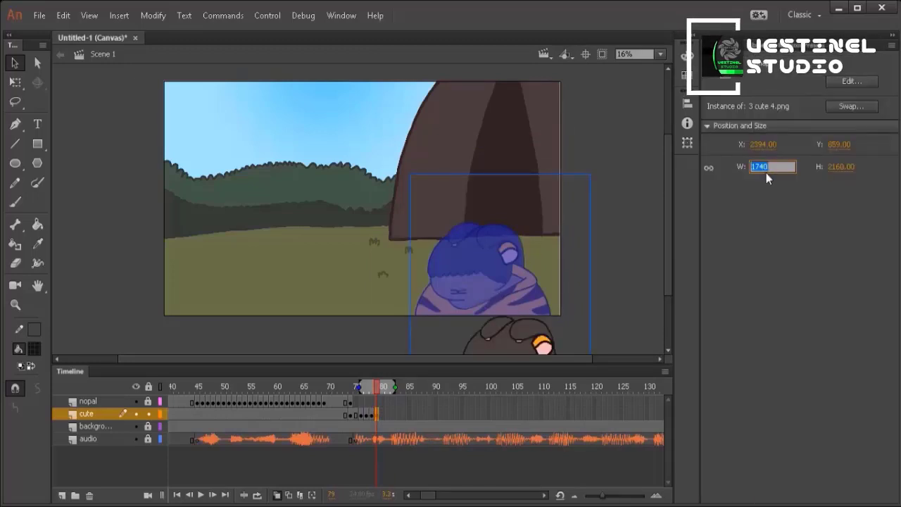
pyautogui.click(772, 143)
pyautogui.rightClick(772, 145)
pyautogui.click(760, 206)
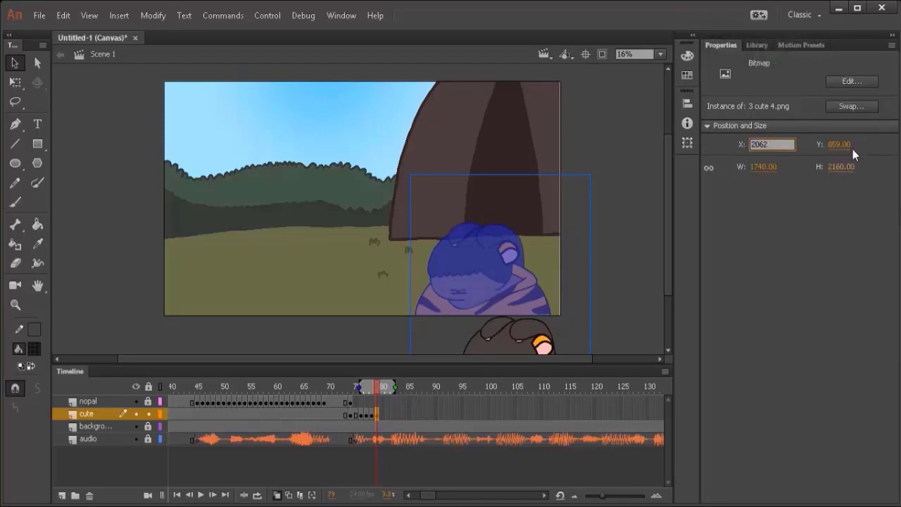
pyautogui.click(845, 145)
pyautogui.click(845, 221)
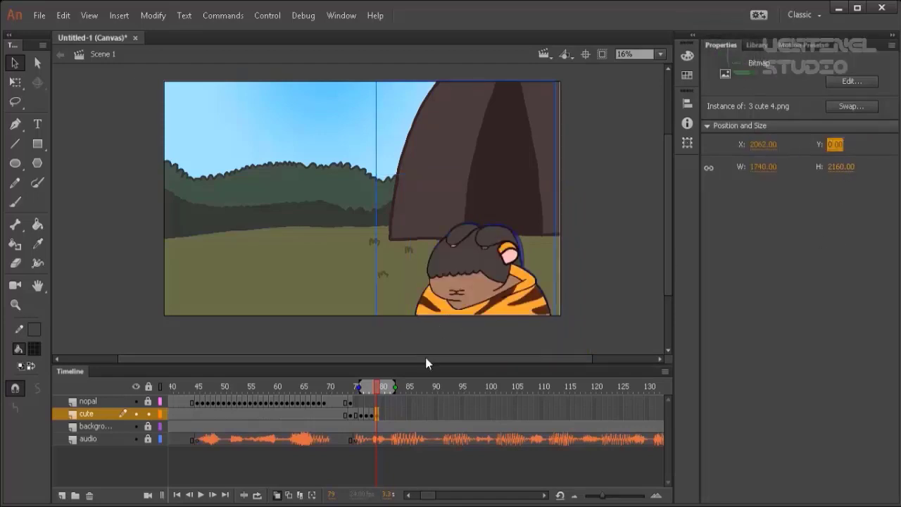
# Insert a blank keyframe at frame 80 of the cute layer and place 3 cute 5.png on the stage
pyautogui.rightClick(382, 415)
pyautogui.click(441, 171)
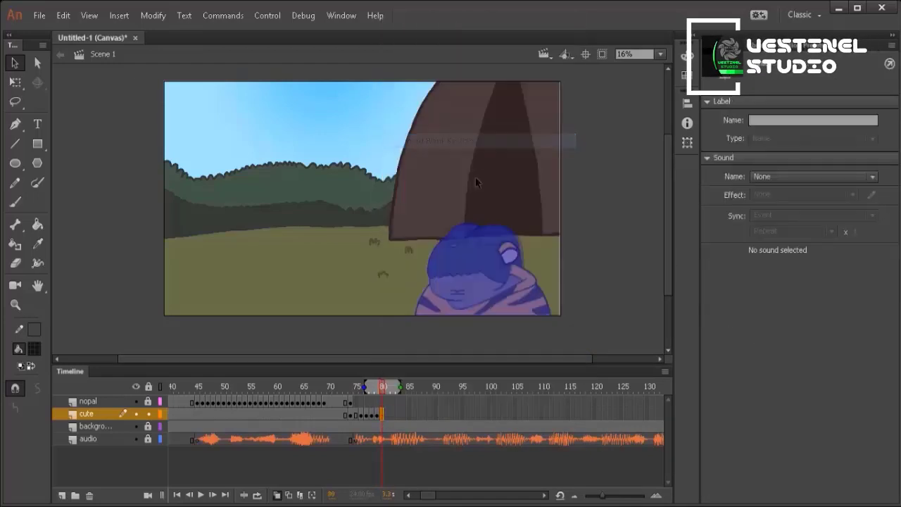
pyautogui.click(762, 48)
pyautogui.scroll(-2, 767, 308)
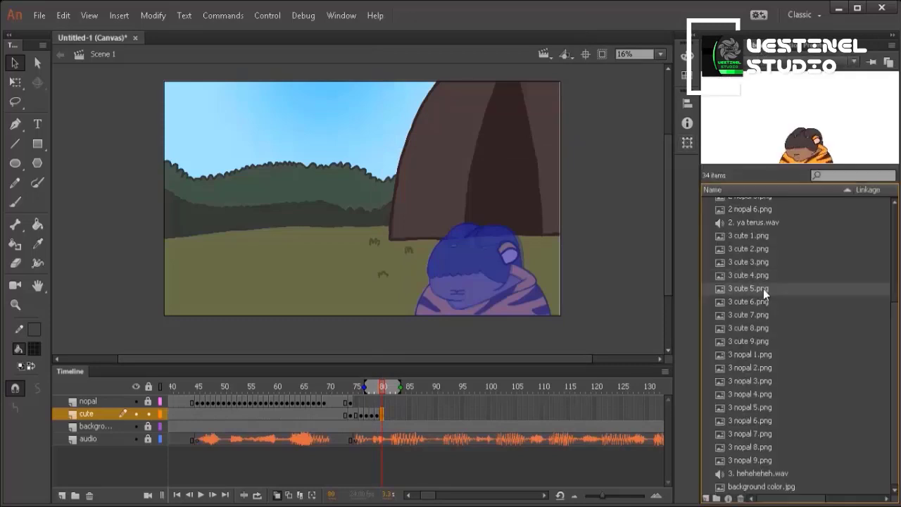
pyautogui.moveTo(459, 250); pyautogui.dragTo(478, 253)
# Set the position of 3 cute 5.png to Y 0 and the copied X value 2062
pyautogui.click(721, 44)
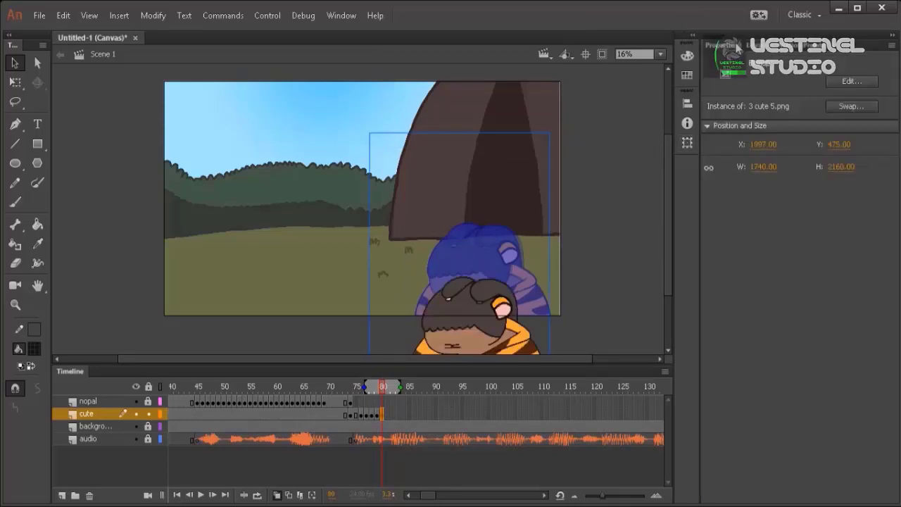
pyautogui.click(760, 145)
pyautogui.write('0')
pyautogui.click(834, 144)
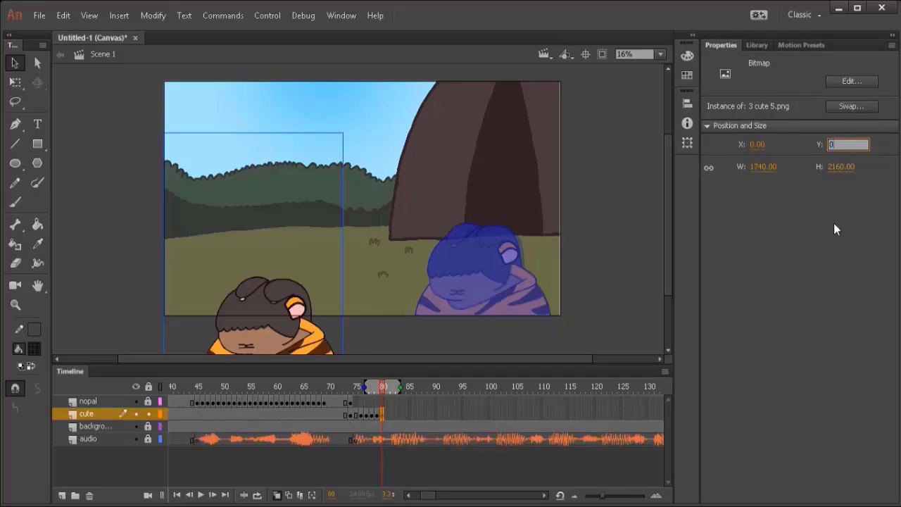
pyautogui.write('0')
pyautogui.press('Return')
pyautogui.rightClick(757, 144)
pyautogui.click(752, 203)
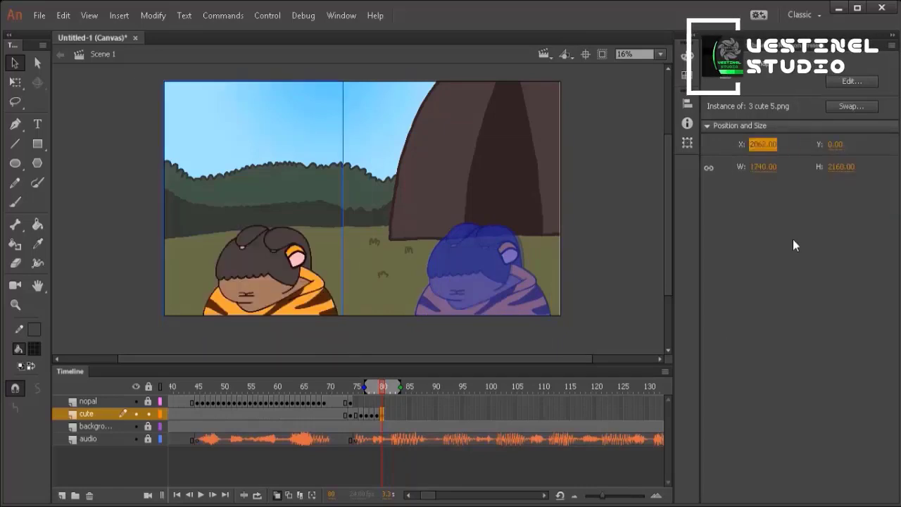
pyautogui.press('Return')
# Insert a blank keyframe at frame 81 of the cute layer and place 3 cute 6.png on the stage
pyautogui.rightClick(387, 412)
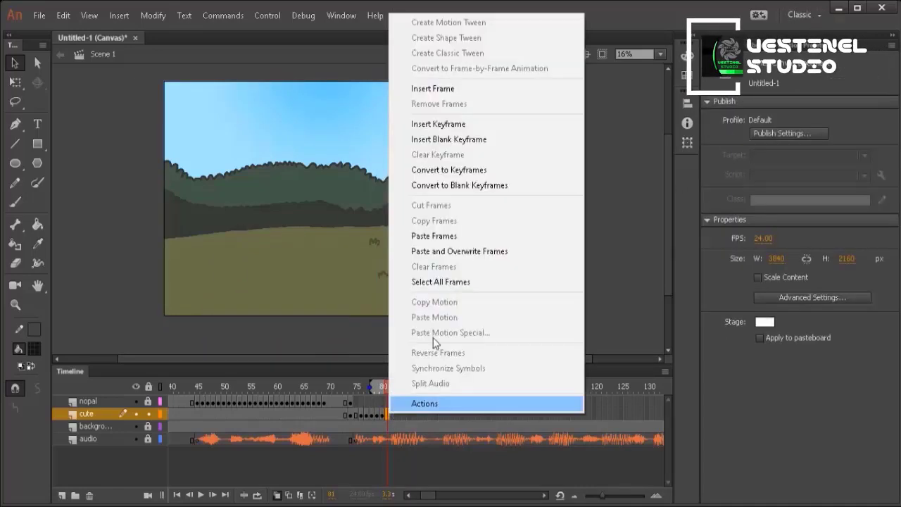
pyautogui.click(492, 136)
pyautogui.click(757, 45)
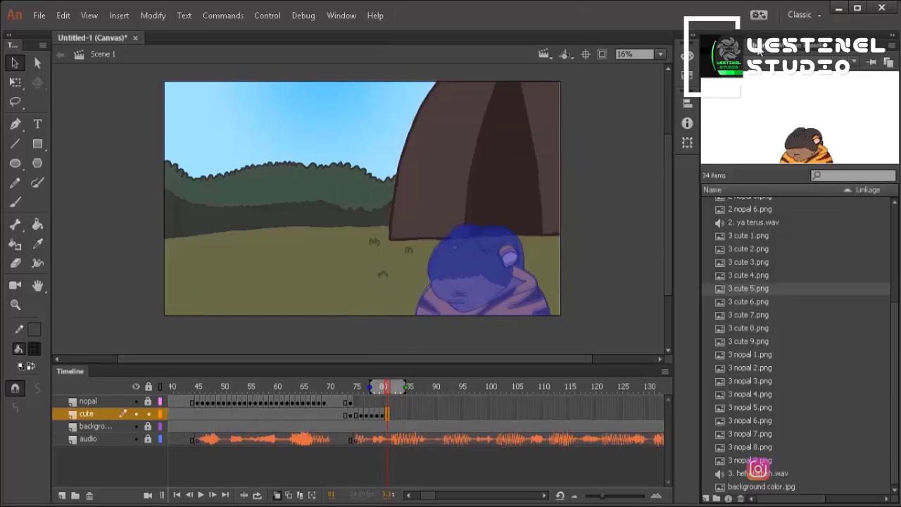
pyautogui.moveTo(497, 281); pyautogui.dragTo(495, 273)
# Set the position of 3 cute 6.png to the copied X value 2062 and Y 0
pyautogui.click(725, 45)
pyautogui.click(770, 144)
pyautogui.rightClick(770, 145)
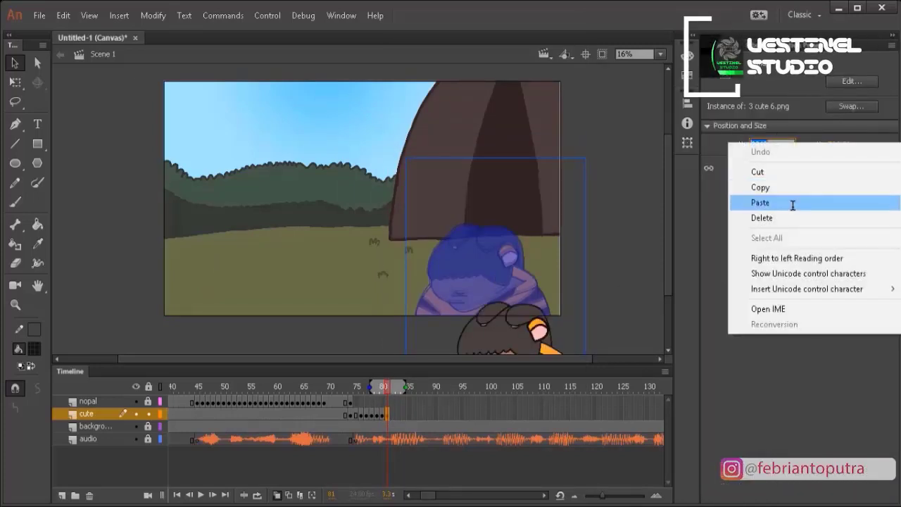
pyautogui.click(763, 203)
pyautogui.click(841, 144)
pyautogui.write('0')
pyautogui.press('Return')
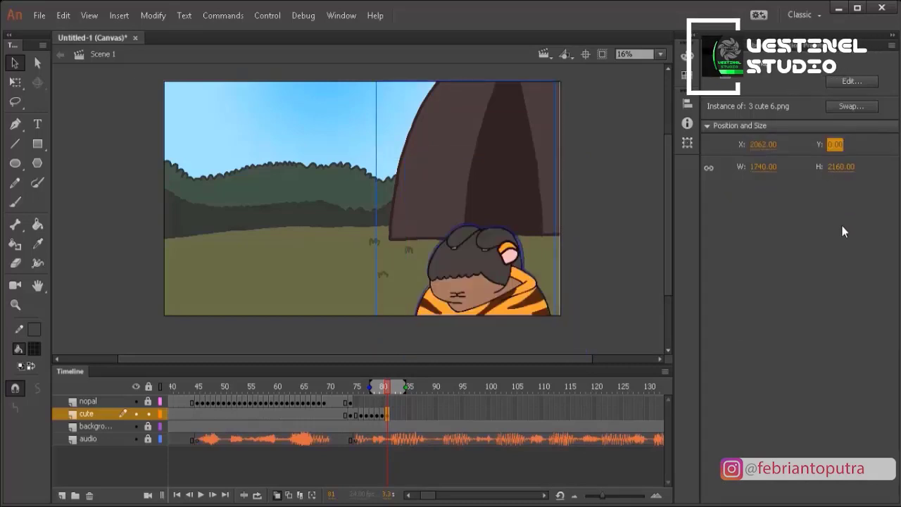
# Insert a blank keyframe at frame 82 of the cute layer and place 3 cute 7.png on the stage
pyautogui.click(392, 414)
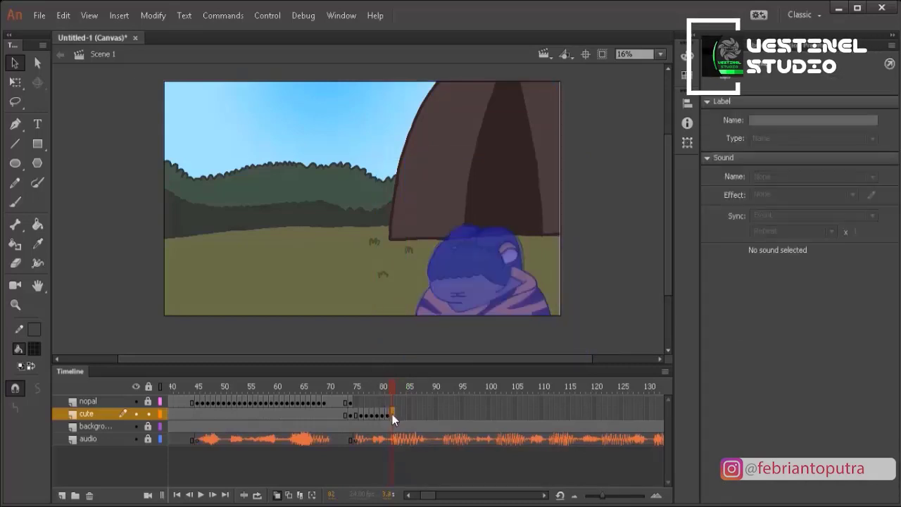
pyautogui.rightClick(392, 414)
pyautogui.click(420, 139)
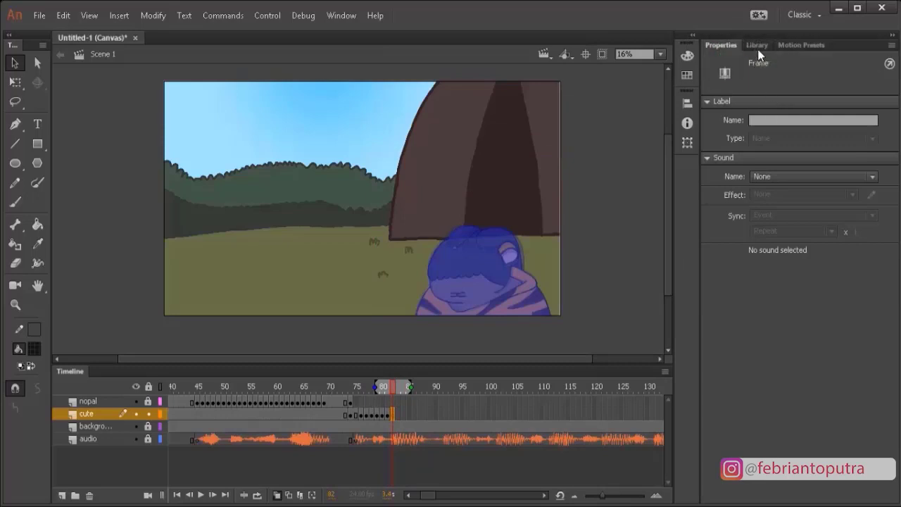
pyautogui.click(757, 45)
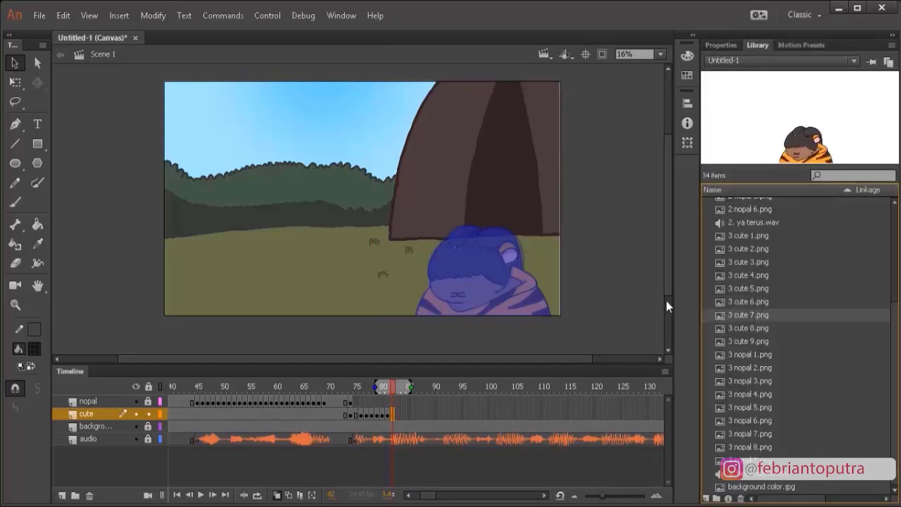
pyautogui.moveTo(665, 300); pyautogui.dragTo(485, 262)
# Set the position of 3 cute 7.png at frame 82 to the copied X value 2062 and Y 0
pyautogui.click(720, 45)
pyautogui.click(771, 144)
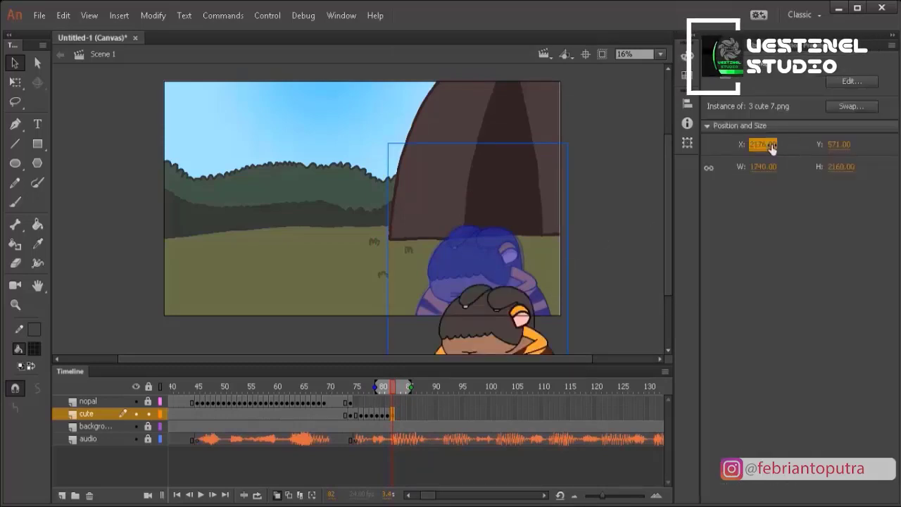
pyautogui.rightClick(771, 144)
pyautogui.click(793, 203)
pyautogui.click(834, 144)
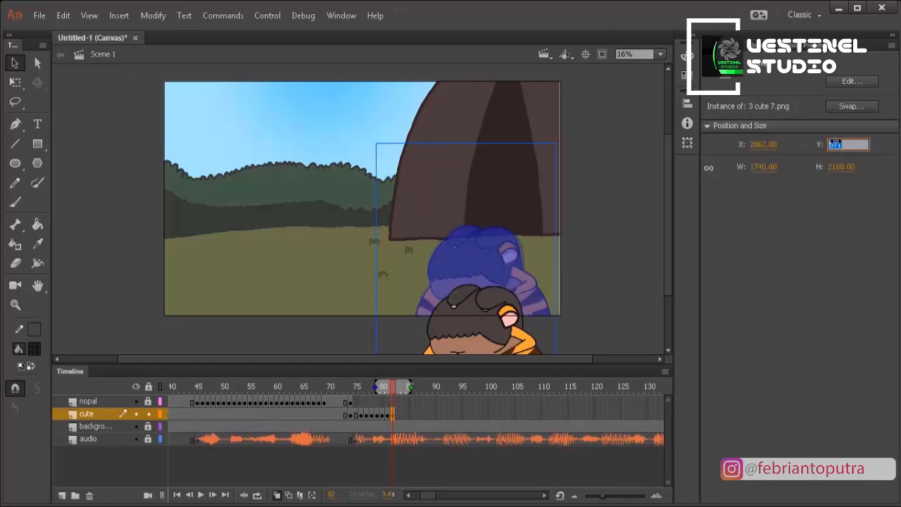
pyautogui.write('0')
pyautogui.press('Return')
# Insert a blank keyframe at frame 83 of the cute layer and place another copy of 3 cute 7.png there
pyautogui.rightClick(401, 416)
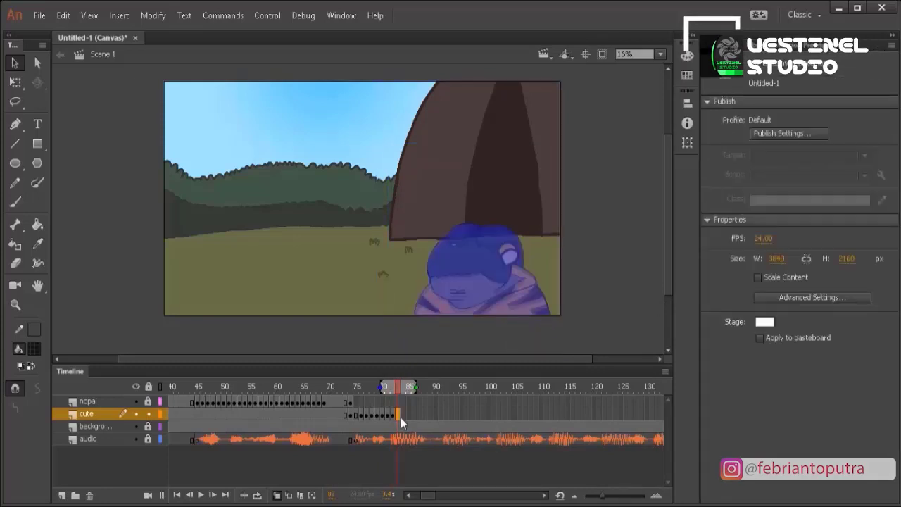
pyautogui.click(515, 144)
pyautogui.click(752, 46)
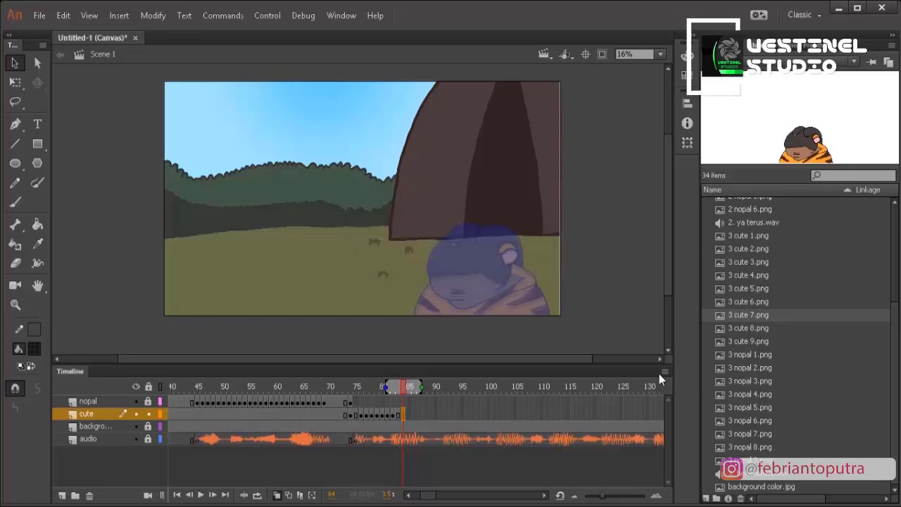
pyautogui.click(398, 383)
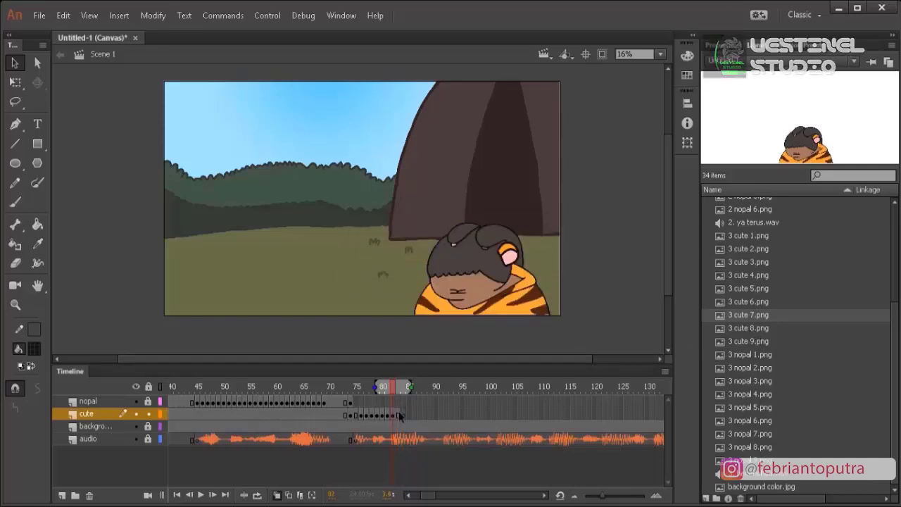
pyautogui.click(401, 414)
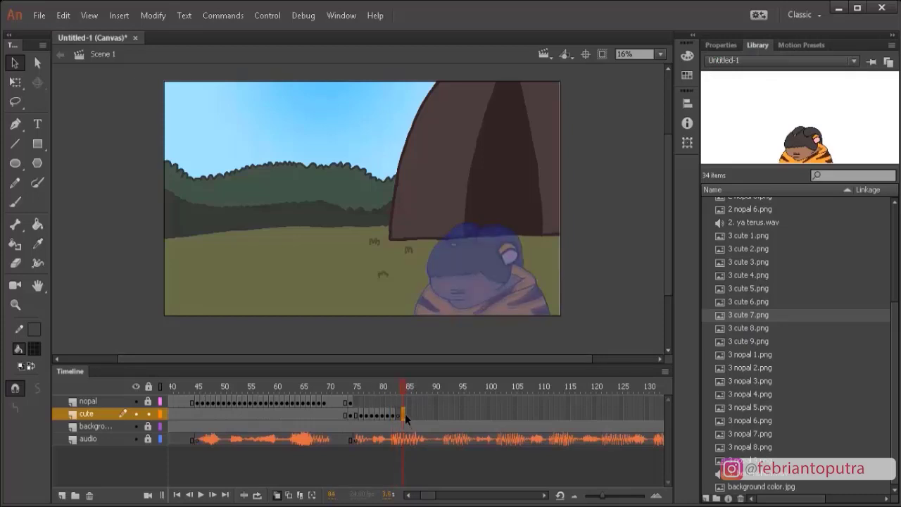
pyautogui.moveTo(405, 413); pyautogui.dragTo(399, 416)
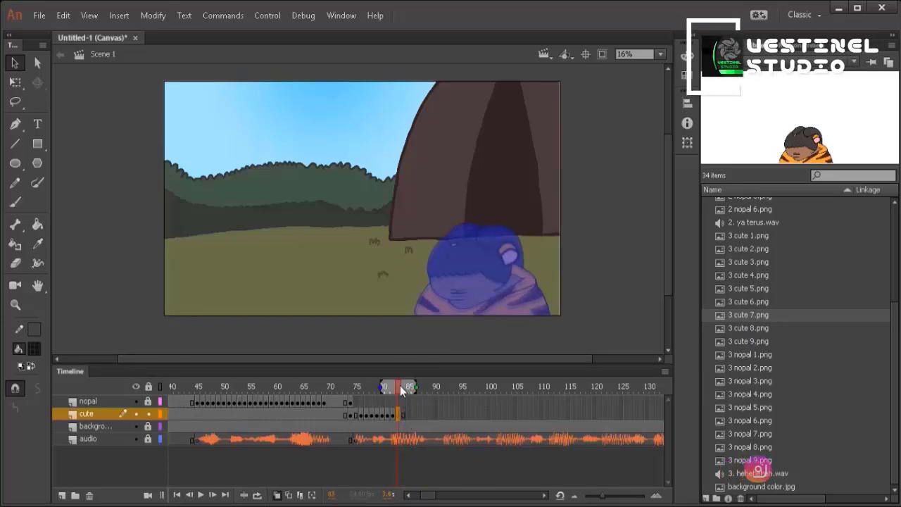
pyautogui.click(394, 387)
pyautogui.click(397, 387)
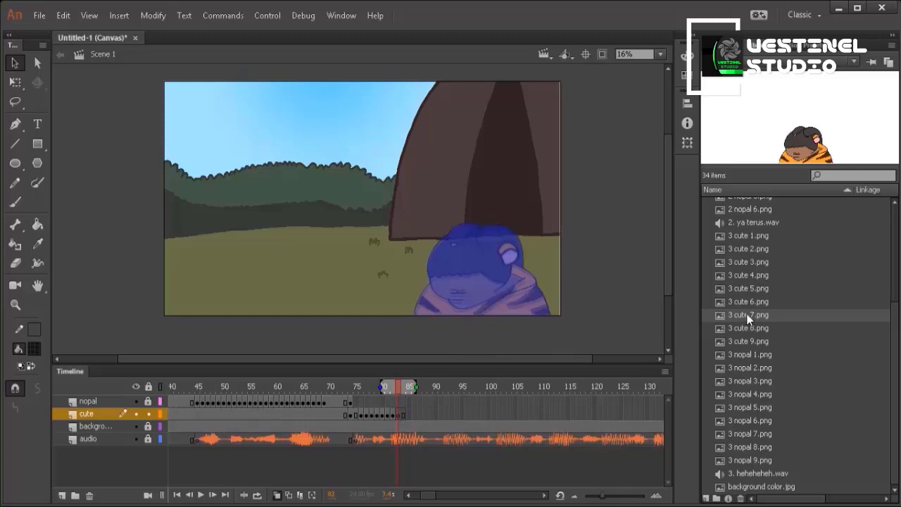
pyautogui.moveTo(490, 289); pyautogui.dragTo(499, 299)
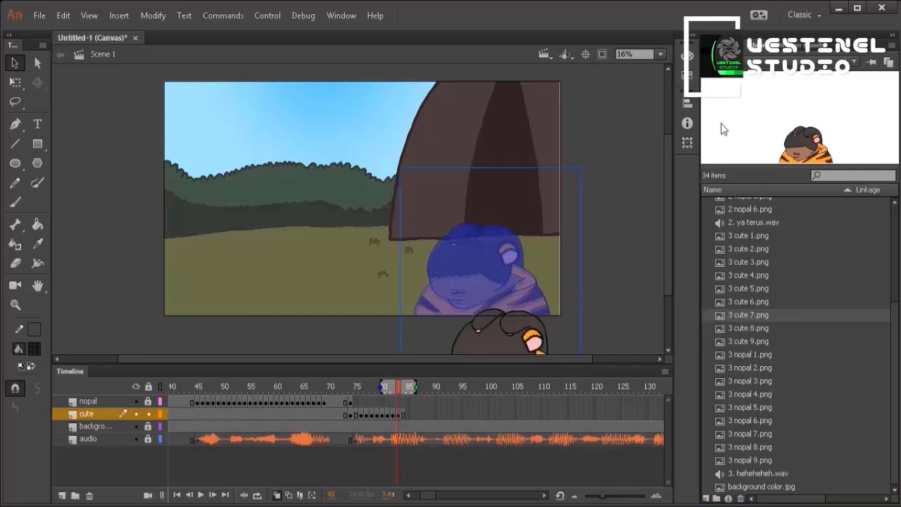
# Align the extra 3 cute 7.png at frame 83 to the copied X value 2062 and Y 0
pyautogui.click(725, 46)
pyautogui.click(766, 148)
pyautogui.rightClick(766, 148)
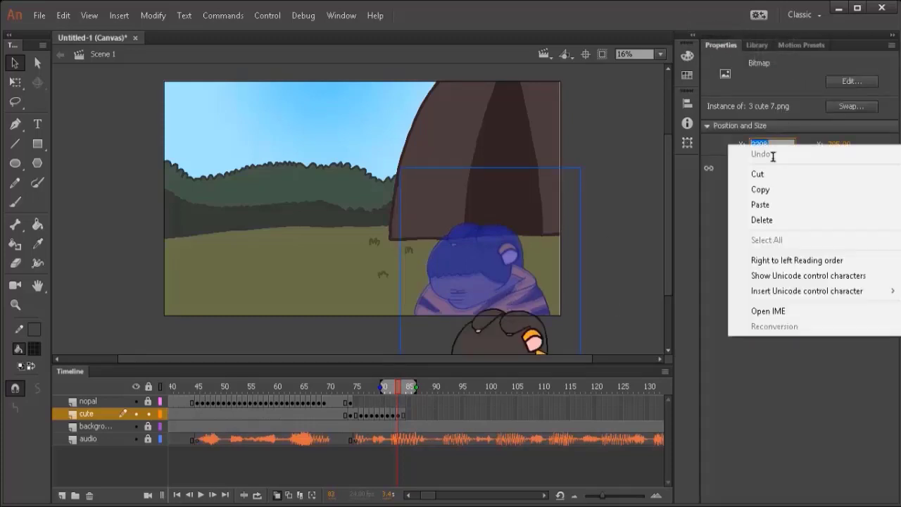
pyautogui.click(774, 202)
pyautogui.press('Tab')
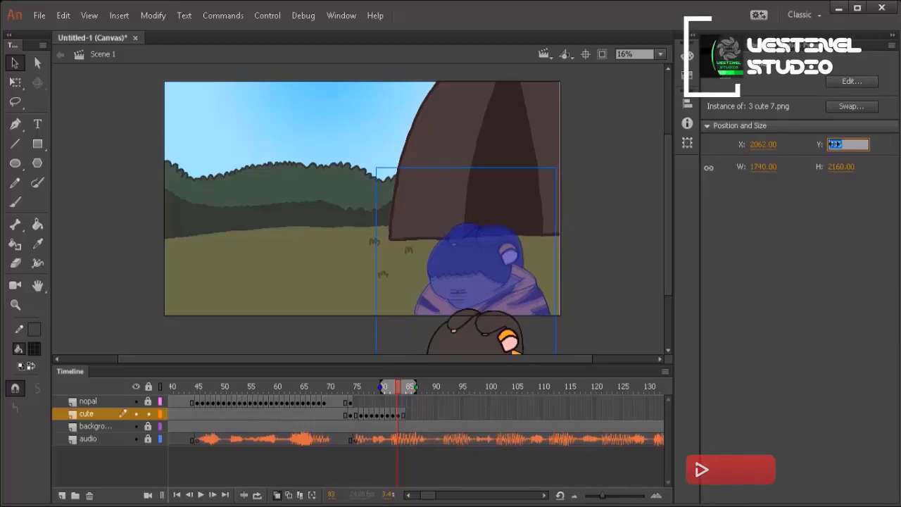
pyautogui.write('0')
pyautogui.press('Return')
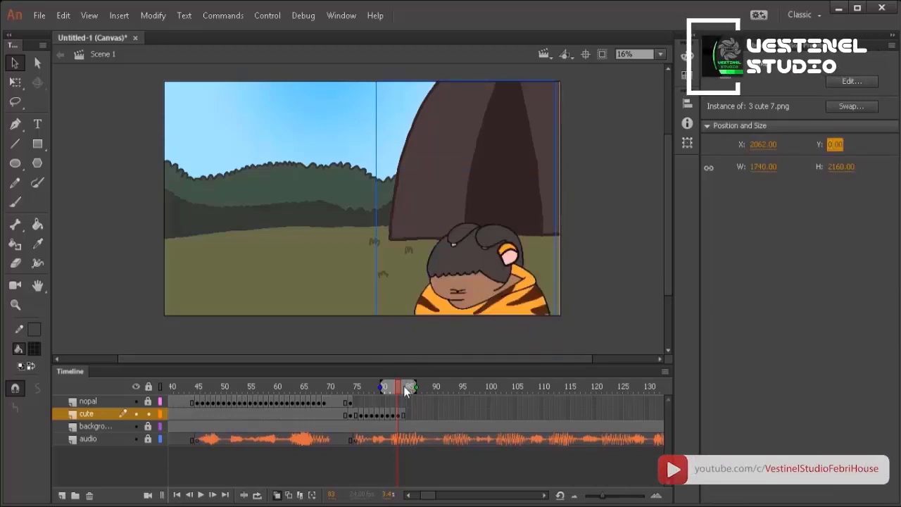
# Remove the frames from frame 83 onward on the cute layer, including the duplicate 3 cute 7.png
pyautogui.moveTo(406, 391)
pyautogui.mouseDown()
pyautogui.moveTo(388, 394)
pyautogui.moveTo(396, 395)
pyautogui.mouseUp()
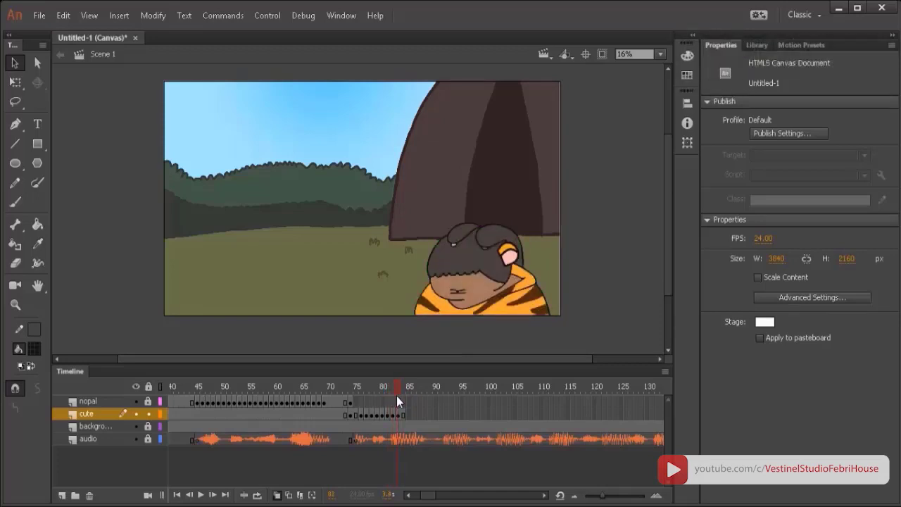
pyautogui.click(402, 413)
pyautogui.rightClick(400, 413)
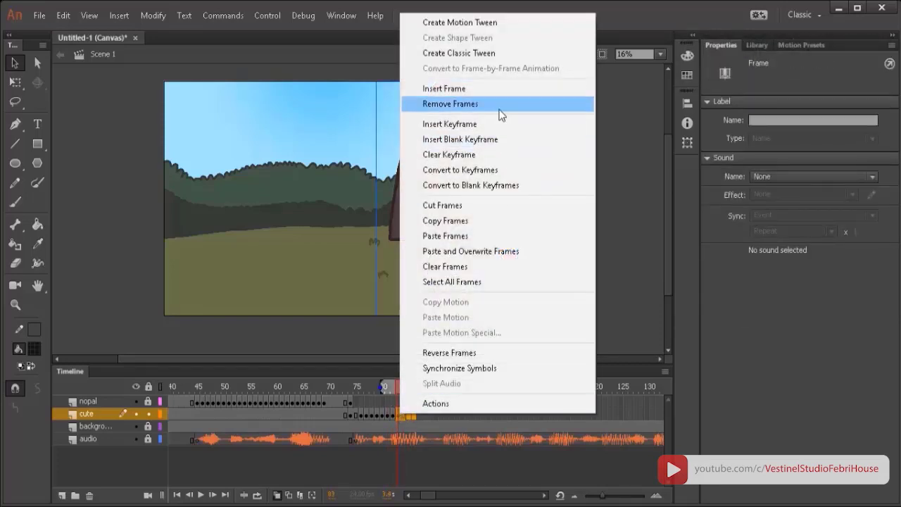
pyautogui.click(500, 115)
# Insert a blank keyframe at frame 83 of the cute layer and place 3 cute 8.png on the stage
pyautogui.rightClick(399, 414)
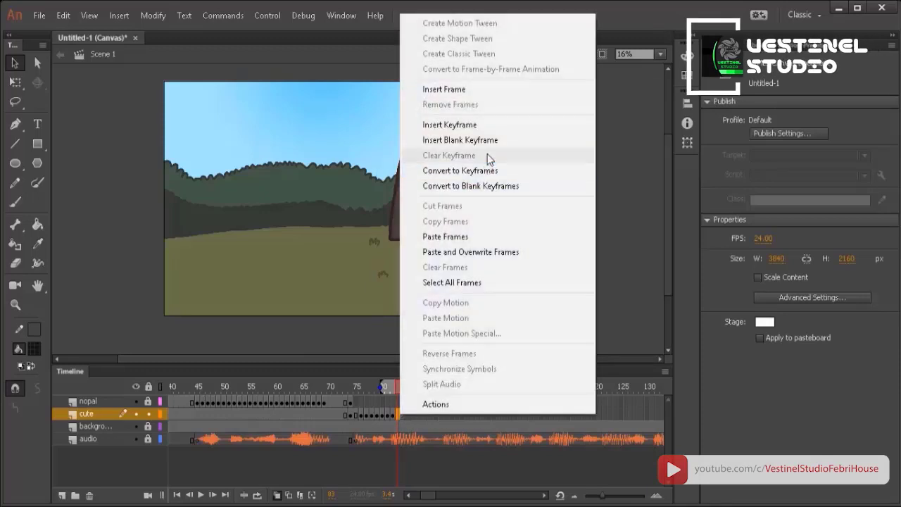
pyautogui.click(486, 125)
pyautogui.click(764, 48)
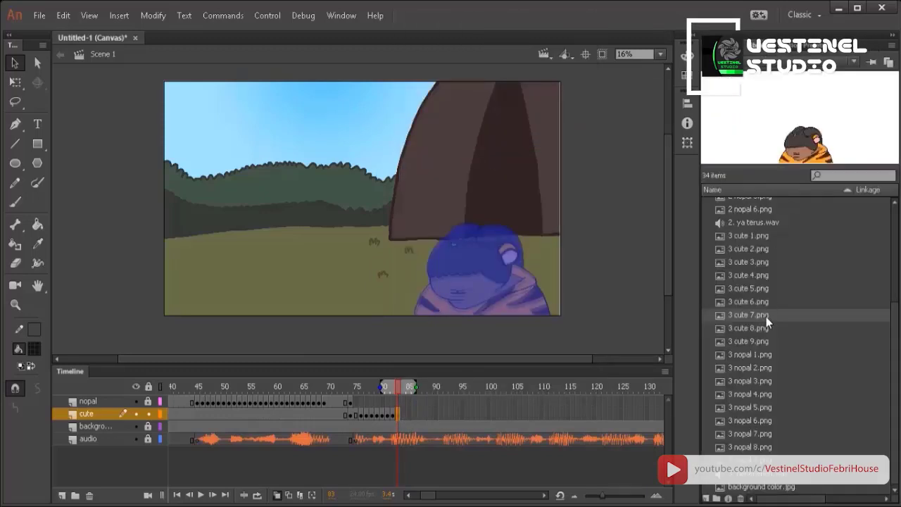
pyautogui.moveTo(555, 270); pyautogui.dragTo(519, 269)
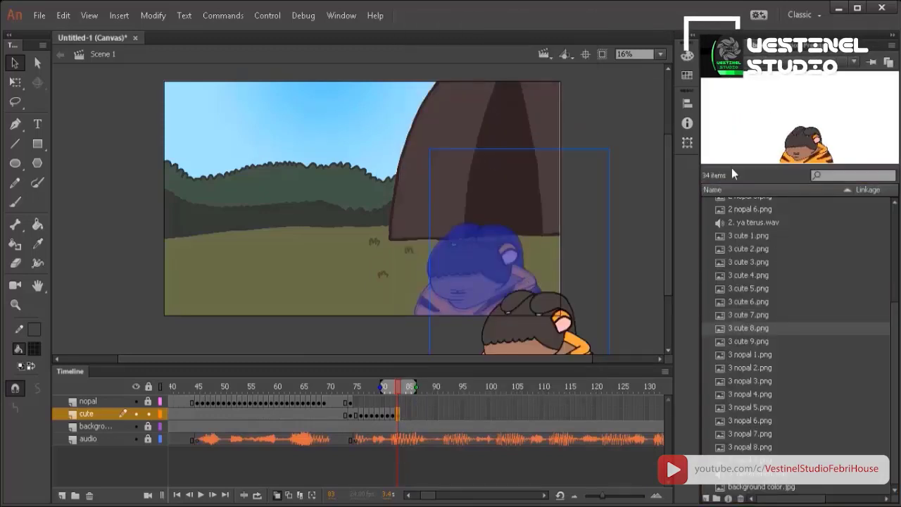
# Set the position of 3 cute 8.png to the copied X value 2062 and Y 0
pyautogui.click(732, 47)
pyautogui.rightClick(771, 148)
pyautogui.click(784, 203)
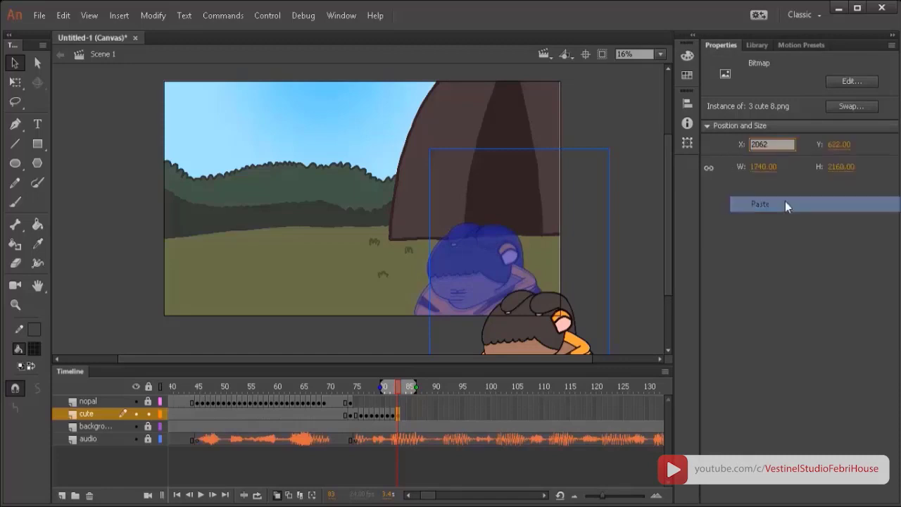
pyautogui.click(832, 145)
pyautogui.hotkey('ctrl', 'v')
pyautogui.press('Return')
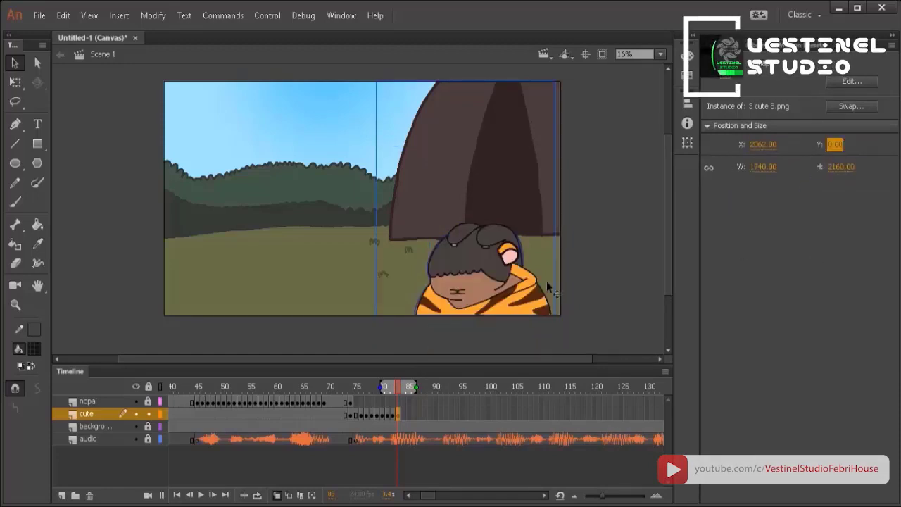
# Insert a blank keyframe at frame 84 of the cute layer and place 3 cute 9.png on the stage
pyautogui.click(405, 416)
pyautogui.rightClick(406, 416)
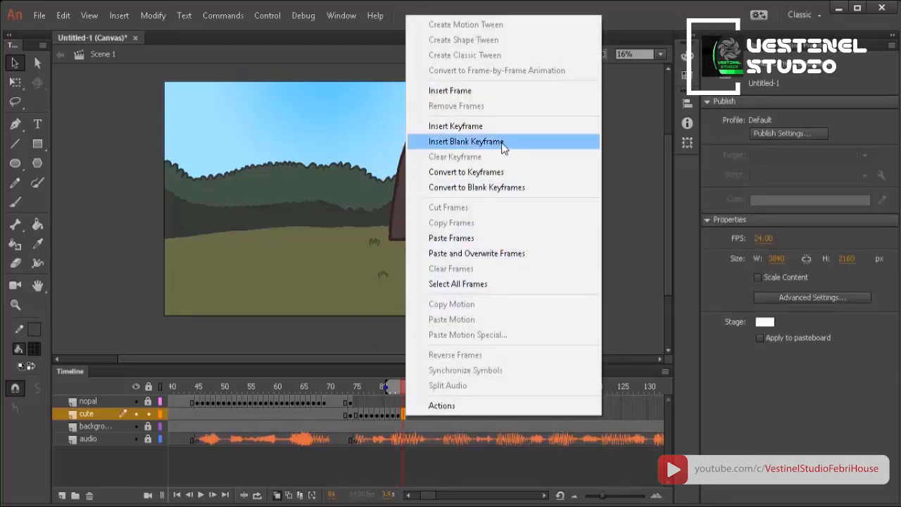
pyautogui.click(463, 141)
pyautogui.click(767, 46)
pyautogui.moveTo(755, 341); pyautogui.dragTo(501, 266)
# Set the position of 3 cute 9.png to the copied X value 2062 and Y 0
pyautogui.click(721, 44)
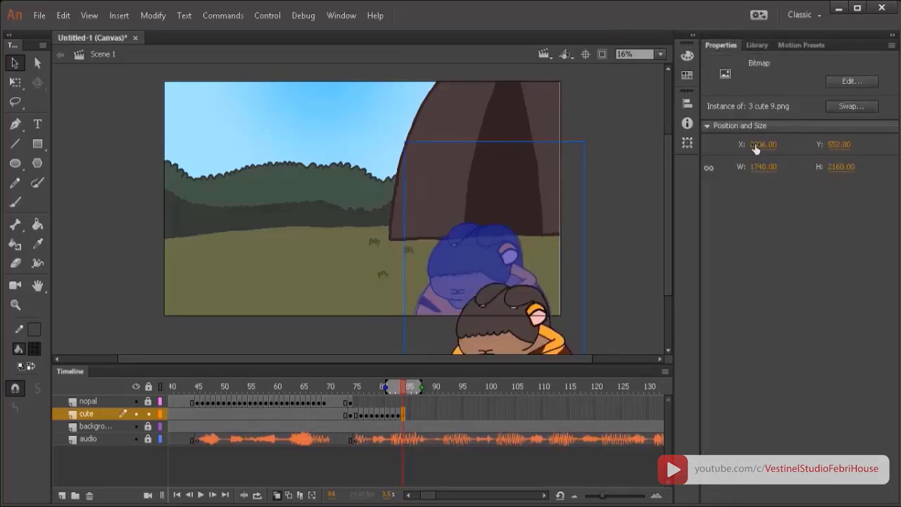
pyautogui.click(760, 145)
pyautogui.rightClick(760, 144)
pyautogui.click(762, 203)
pyautogui.click(839, 144)
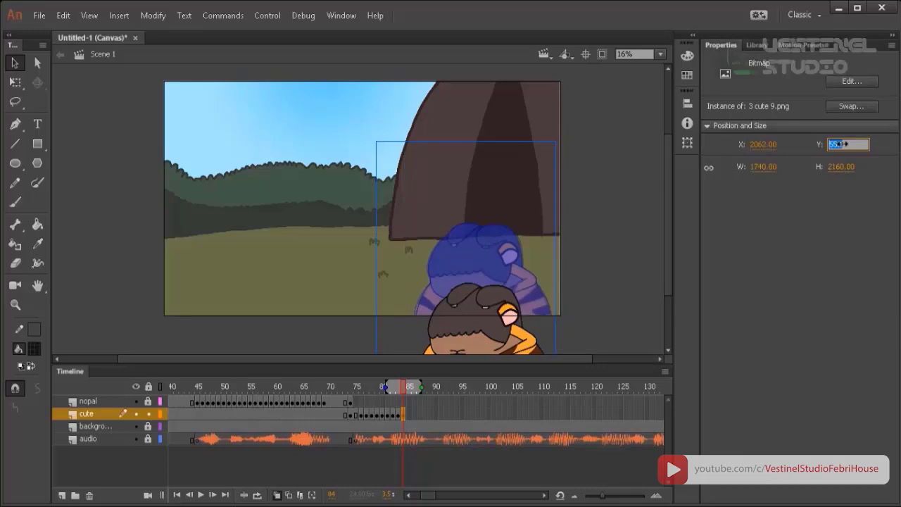
pyautogui.press('Return')
# Play the animation from frame 74 and scrub back through the new cute frames to check the motion against the audio
pyautogui.click(350, 387)
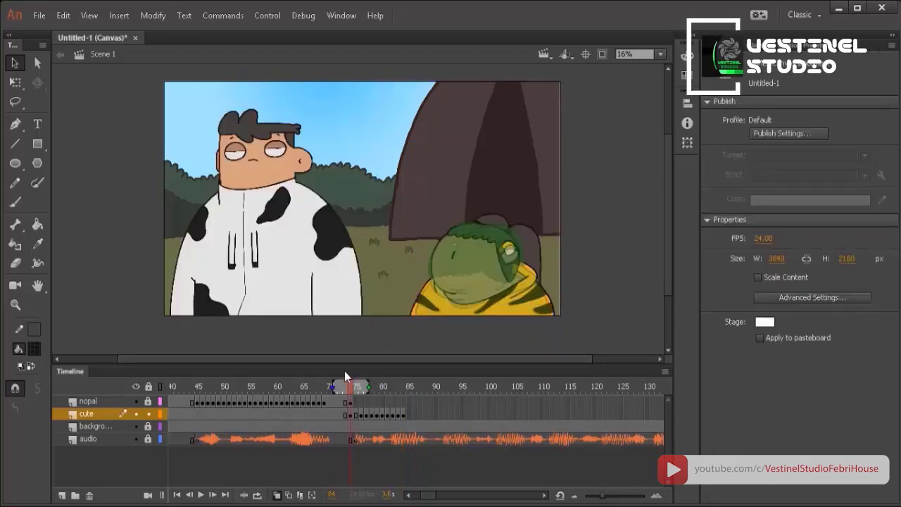
pyautogui.click(277, 494)
pyautogui.click(204, 496)
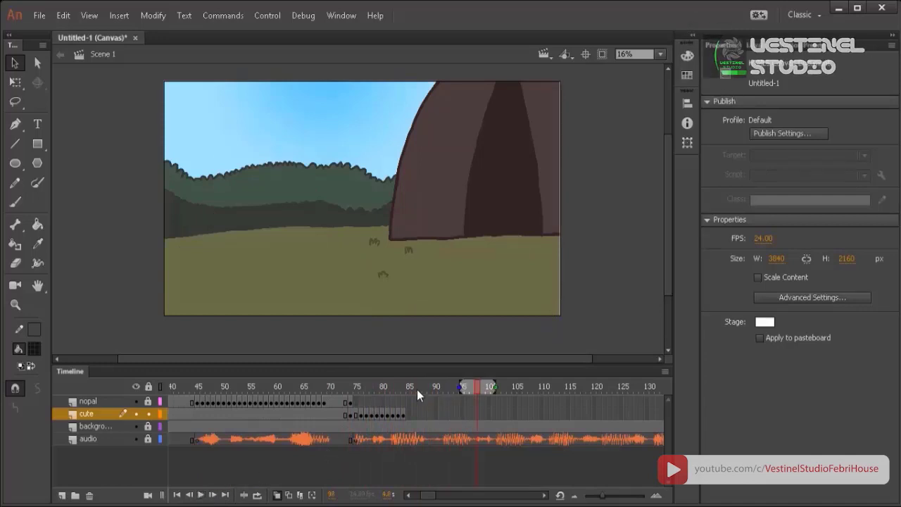
pyautogui.moveTo(416, 389); pyautogui.dragTo(382, 388)
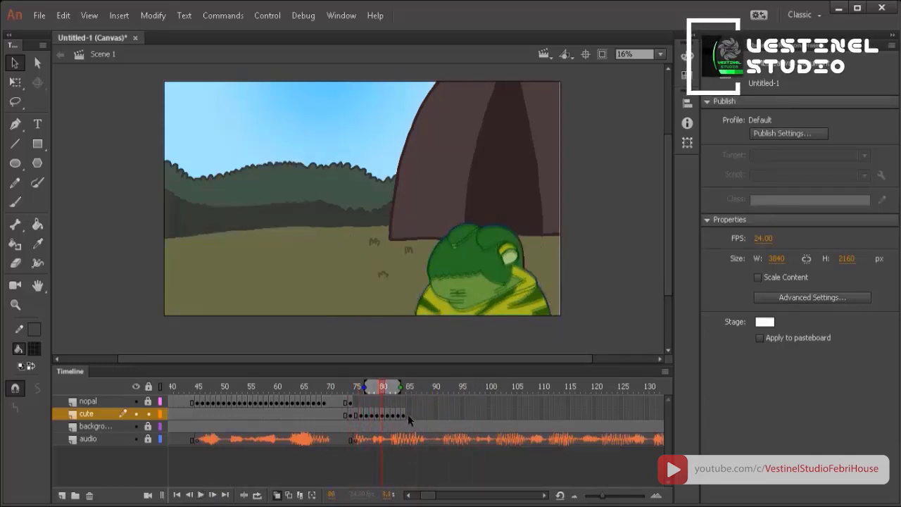
# Copy frames 76 to 84 of the cute layer
pyautogui.click(404, 414)
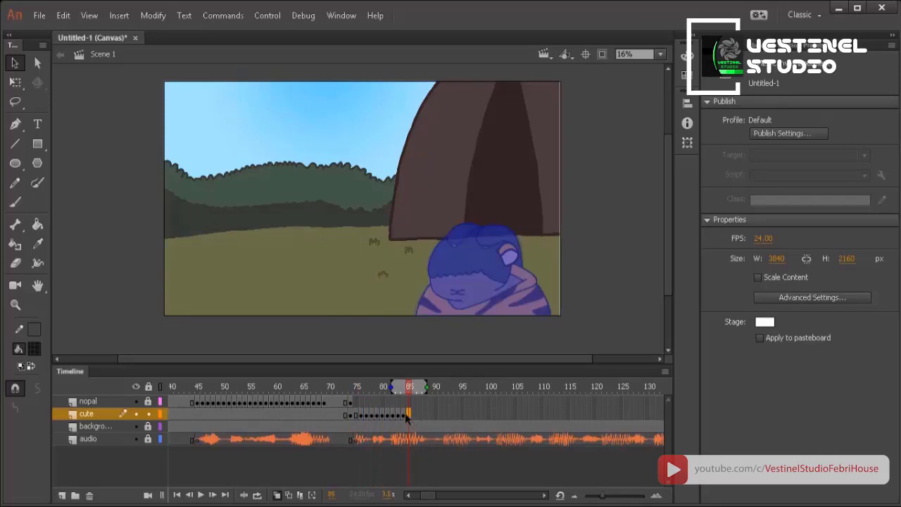
pyautogui.keyDown('shift'); pyautogui.click(363, 418); pyautogui.keyUp('shift')
pyautogui.rightClick(362, 415)
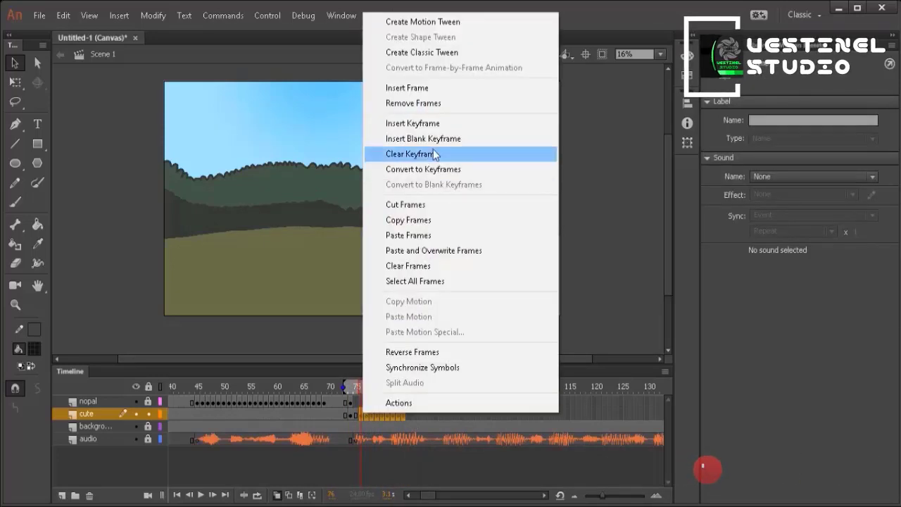
pyautogui.click(415, 217)
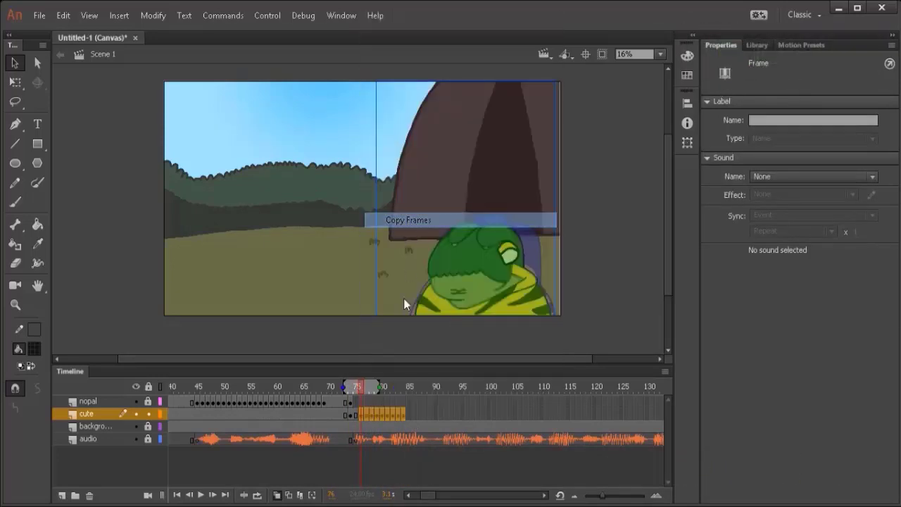
# Paste the copied frames into the cute layer starting at frame 85
pyautogui.click(409, 414)
pyautogui.rightClick(410, 414)
pyautogui.click(408, 412)
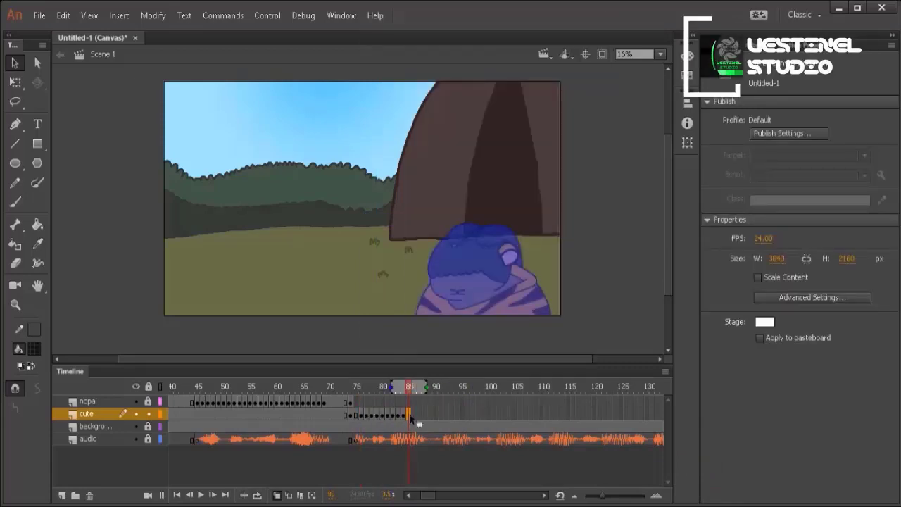
pyautogui.rightClick(409, 412)
pyautogui.click(457, 235)
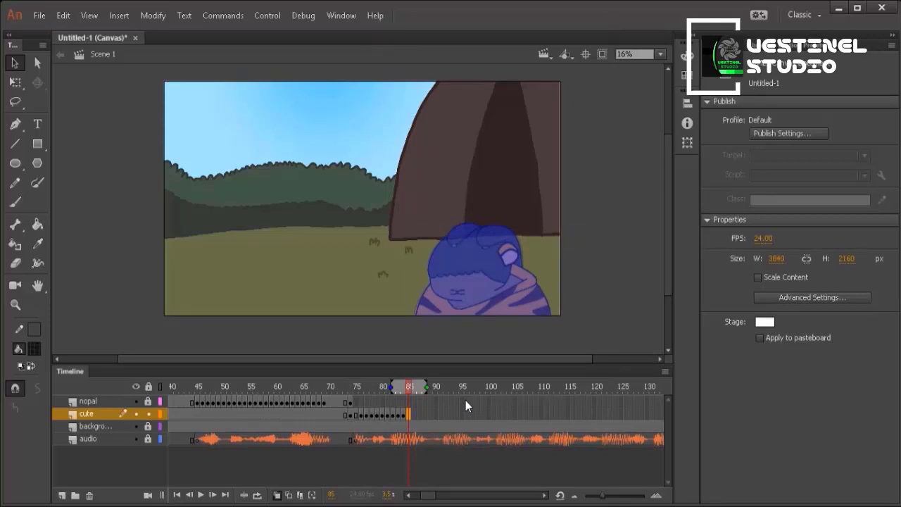
# Paste the copied frames again into the cute layer starting at frame 94
pyautogui.click(459, 413)
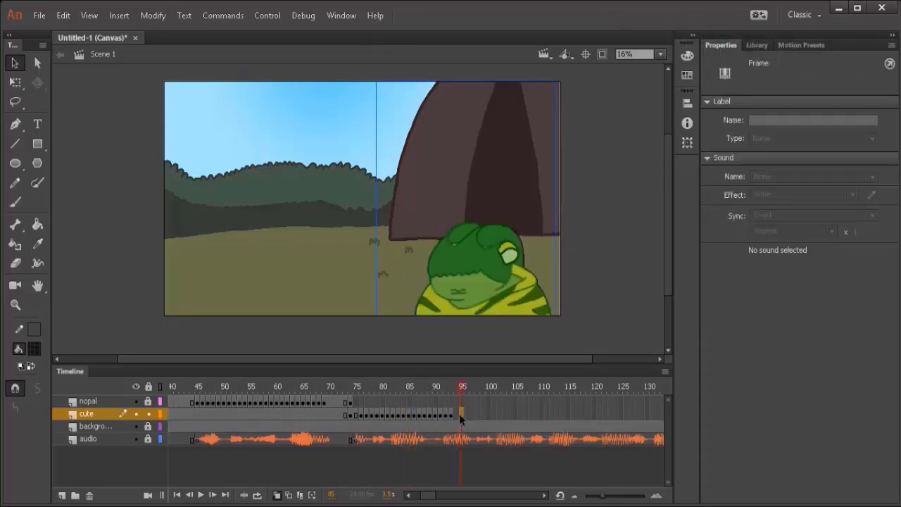
pyautogui.rightClick(457, 414)
pyautogui.click(531, 264)
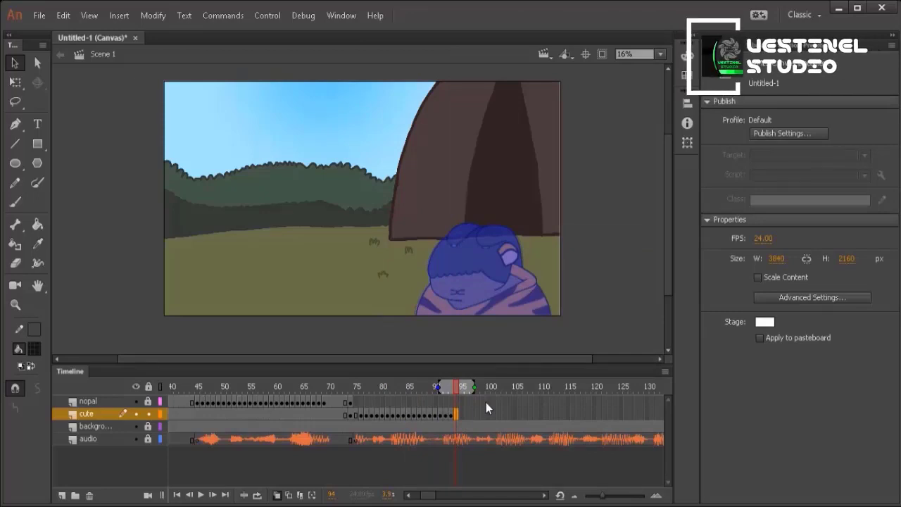
# Paste the copied frames into the cute layer at frame 103 and again at frame 112
pyautogui.moveTo(455, 414); pyautogui.dragTo(504, 414)
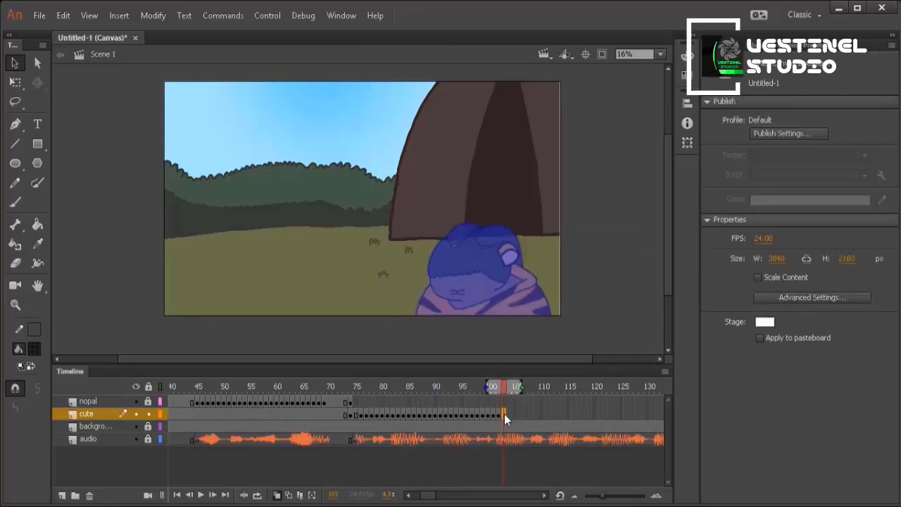
pyautogui.rightClick(504, 414)
pyautogui.click(582, 236)
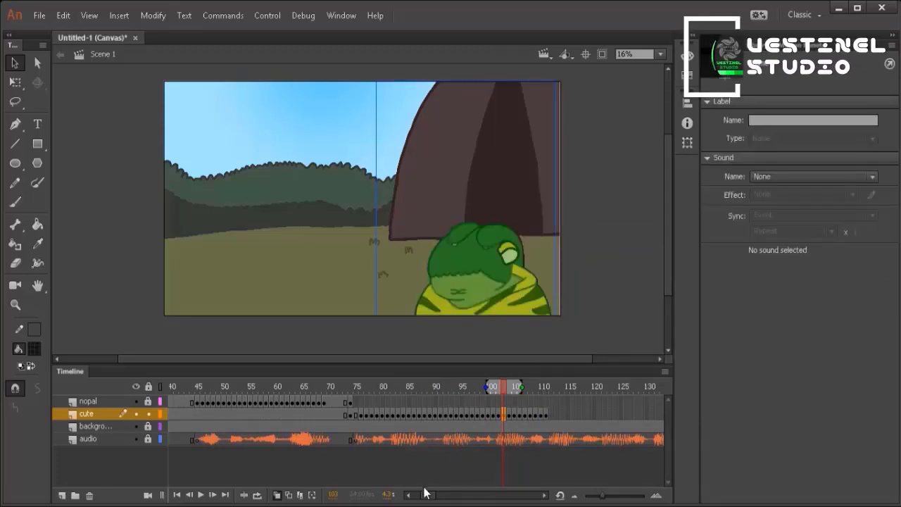
pyautogui.moveTo(426, 494); pyautogui.dragTo(430, 493)
pyautogui.click(432, 414)
pyautogui.rightClick(432, 414)
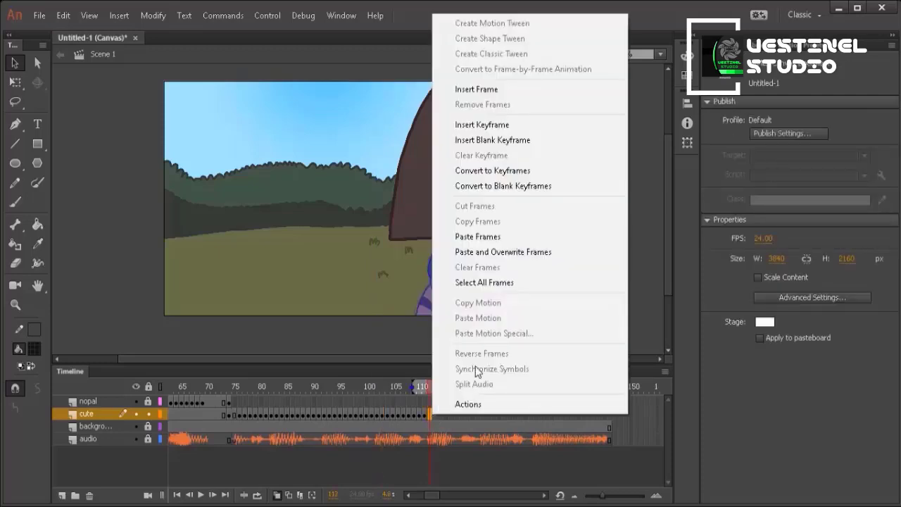
pyautogui.click(493, 237)
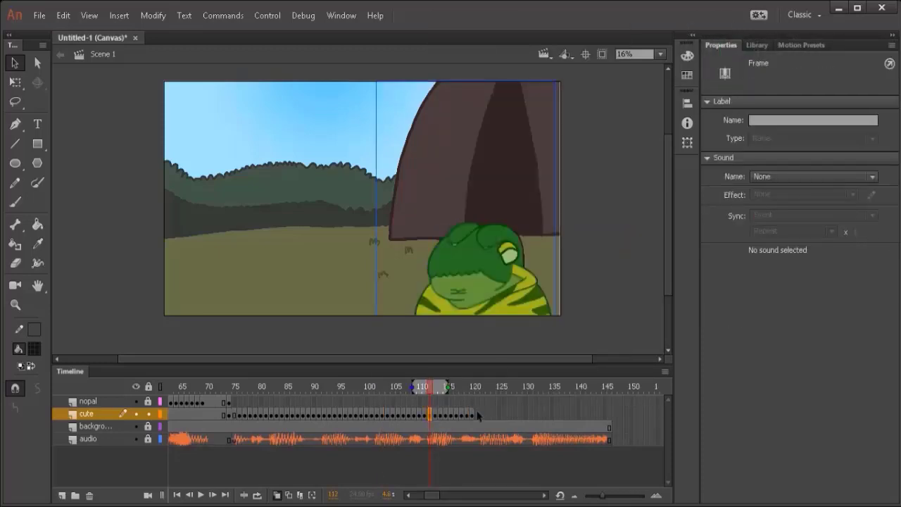
# Continue the cute layer's repeated motion by pasting the copied frames at frames 121 and 130
pyautogui.click(477, 414)
pyautogui.rightClick(479, 414)
pyautogui.click(496, 232)
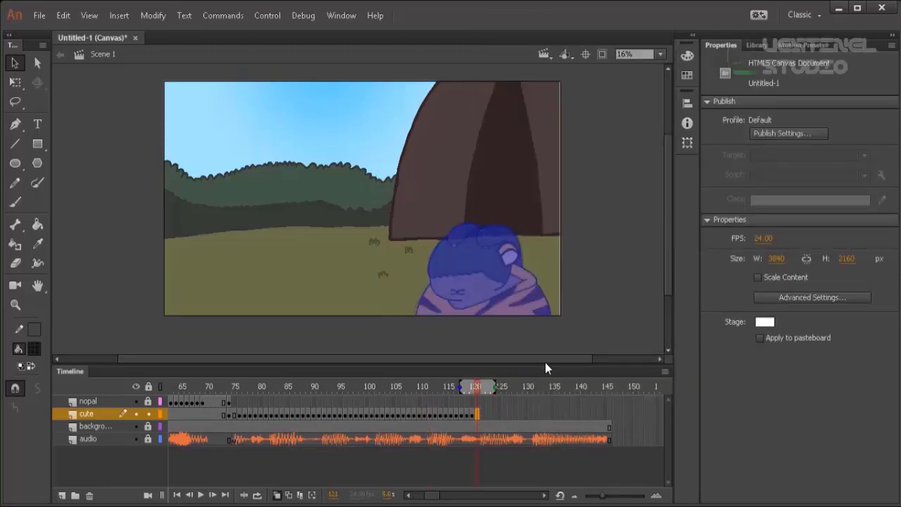
pyautogui.click(535, 414)
pyautogui.rightClick(524, 415)
pyautogui.click(596, 237)
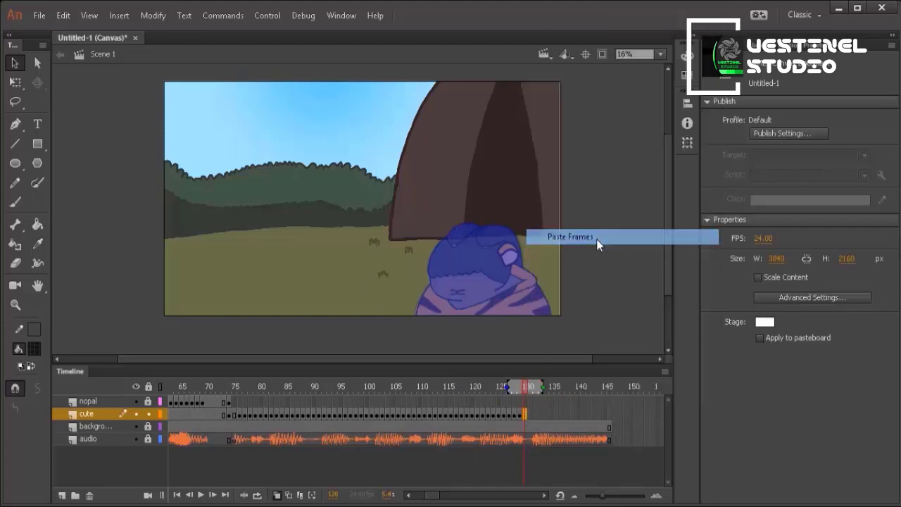
# Paste the copied frames into the cute layer at frame 139 and remove the surplus frame 147
pyautogui.click(579, 414)
pyautogui.rightClick(571, 415)
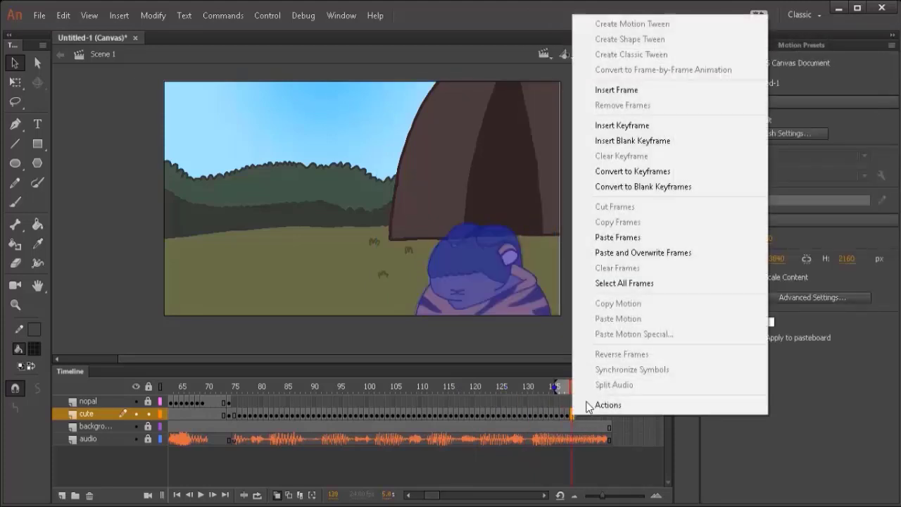
pyautogui.click(637, 239)
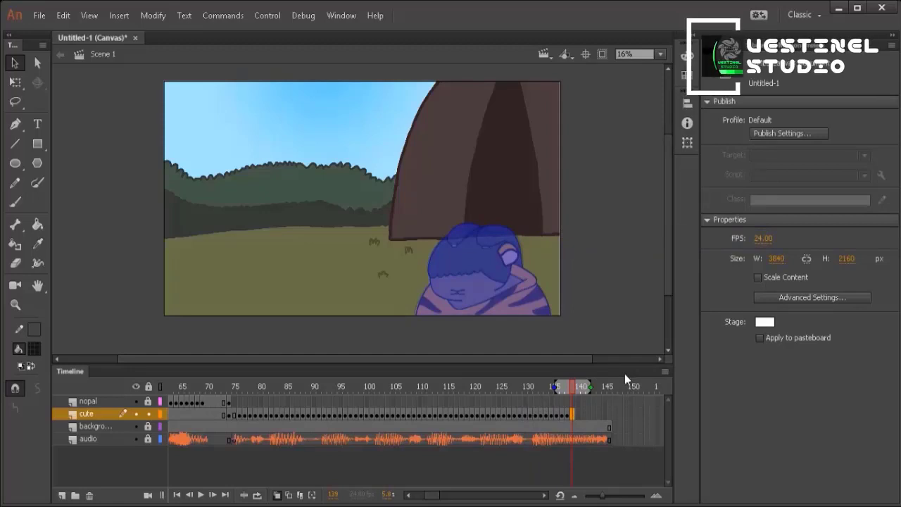
pyautogui.click(614, 416)
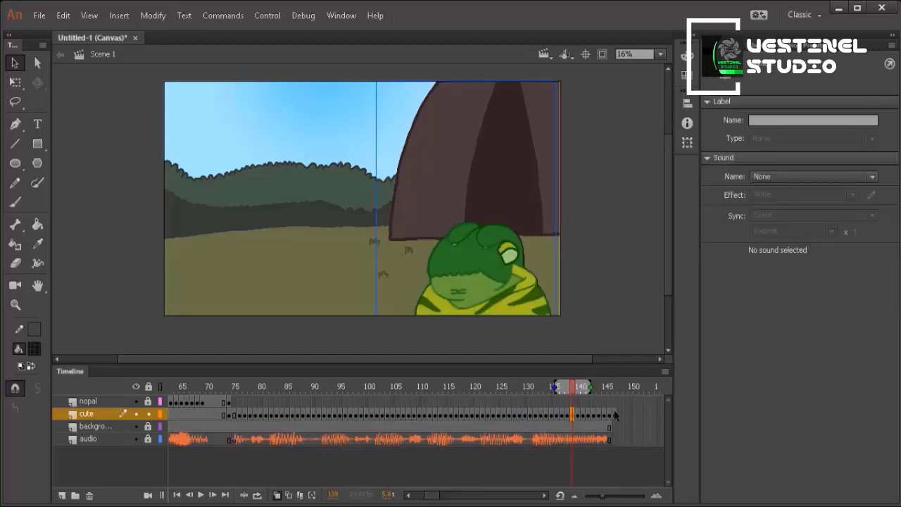
pyautogui.rightClick(614, 416)
pyautogui.click(689, 107)
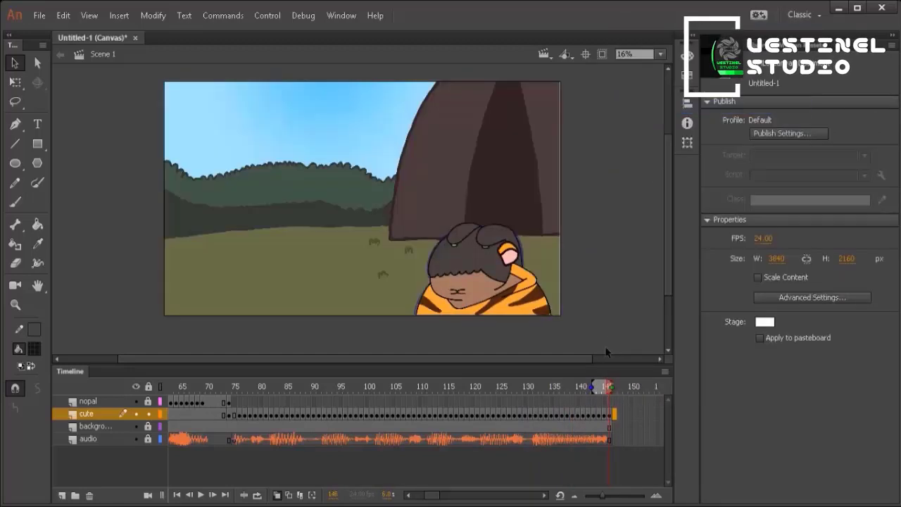
# Insert a blank keyframe at frame 75 of the nopal layer and place 3 nopal 1.png on the stage
pyautogui.click(113, 401)
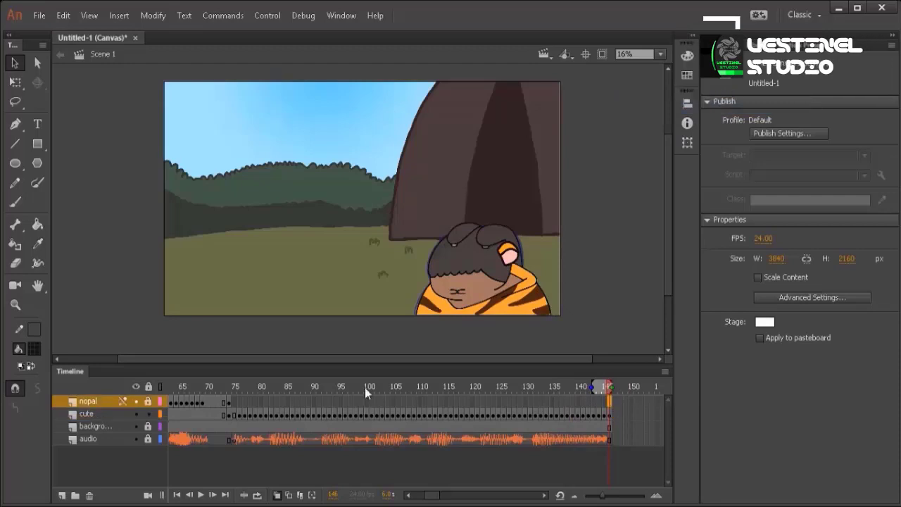
pyautogui.click(229, 389)
pyautogui.click(234, 398)
pyautogui.rightClick(234, 398)
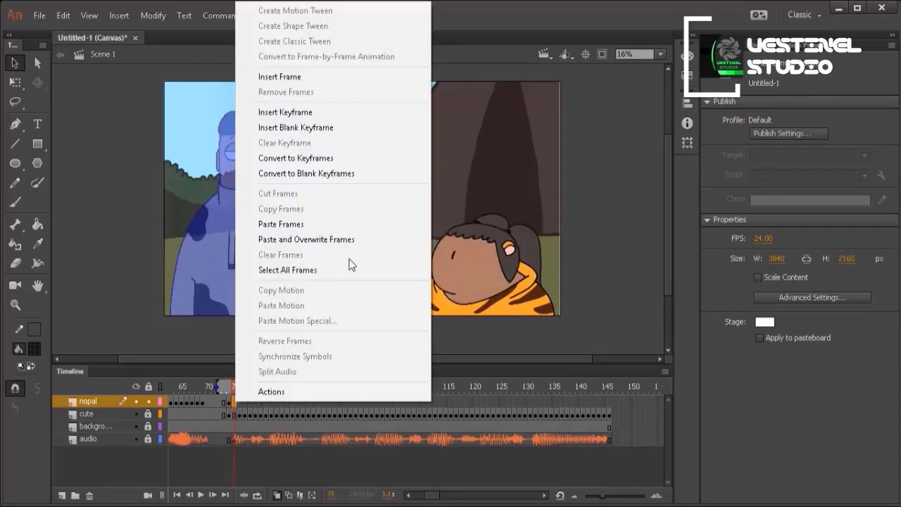
pyautogui.click(344, 128)
pyautogui.click(760, 46)
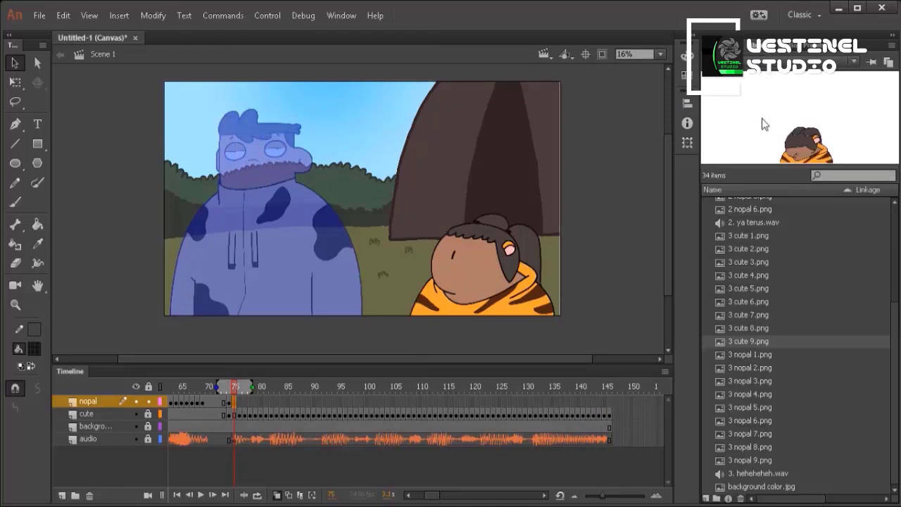
pyautogui.click(752, 354)
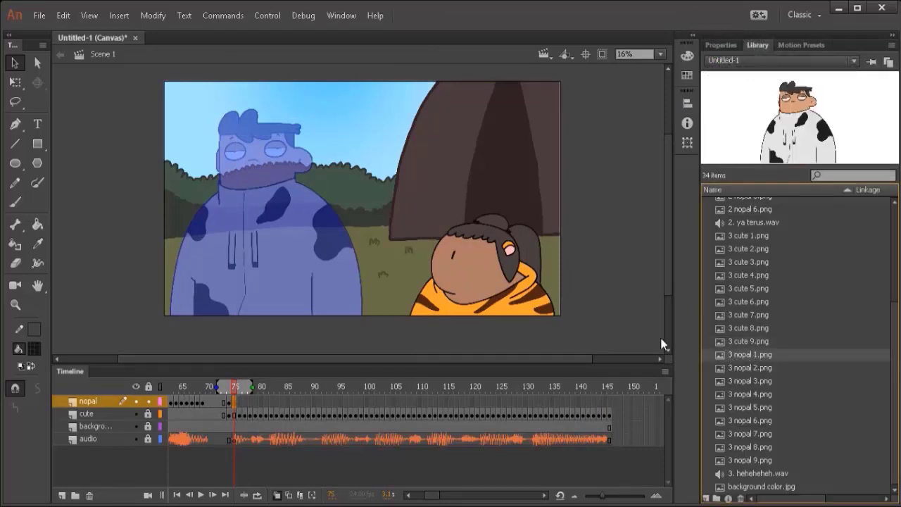
pyautogui.moveTo(661, 344); pyautogui.dragTo(289, 275)
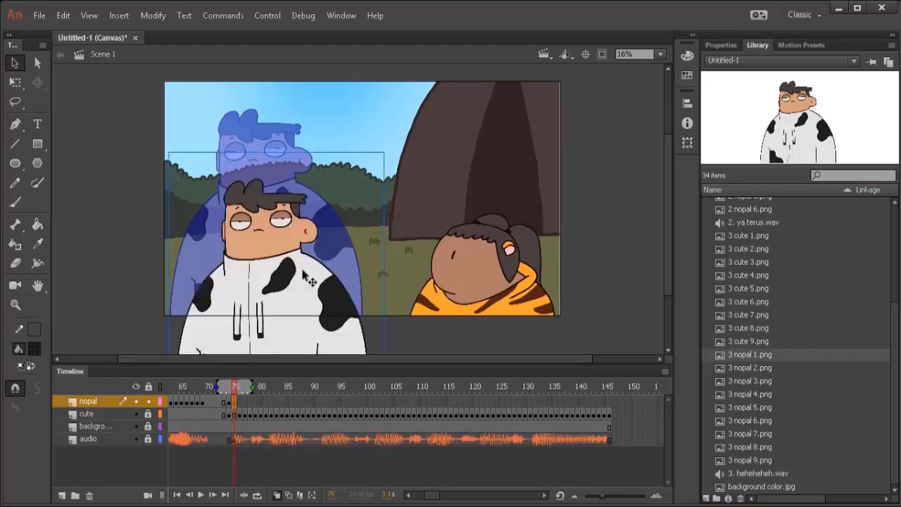
# Position the 3 nopal 1.png image at X 0, Y 0
pyautogui.click(720, 44)
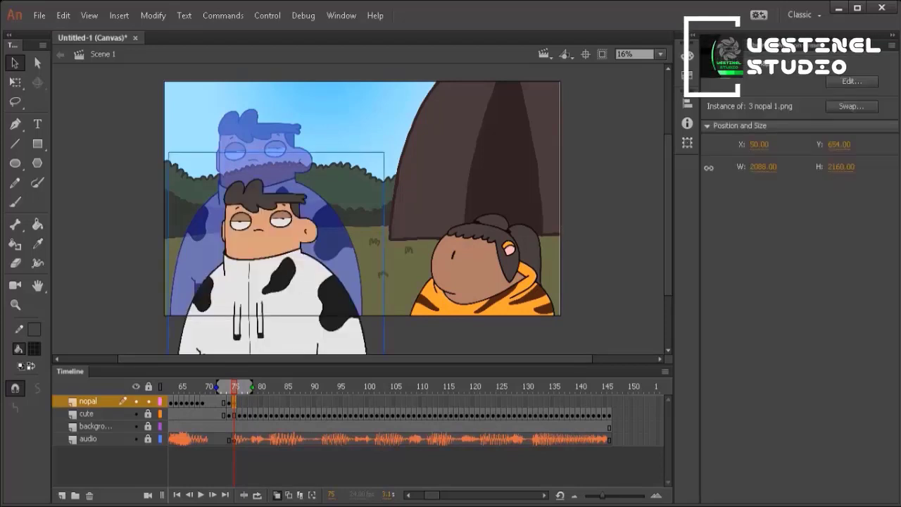
pyautogui.click(759, 144)
pyautogui.write('0')
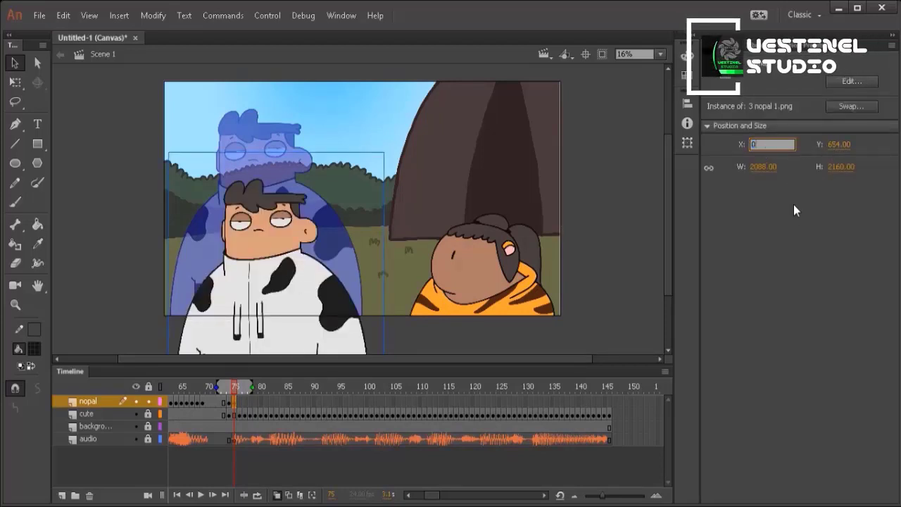
pyautogui.press('Return')
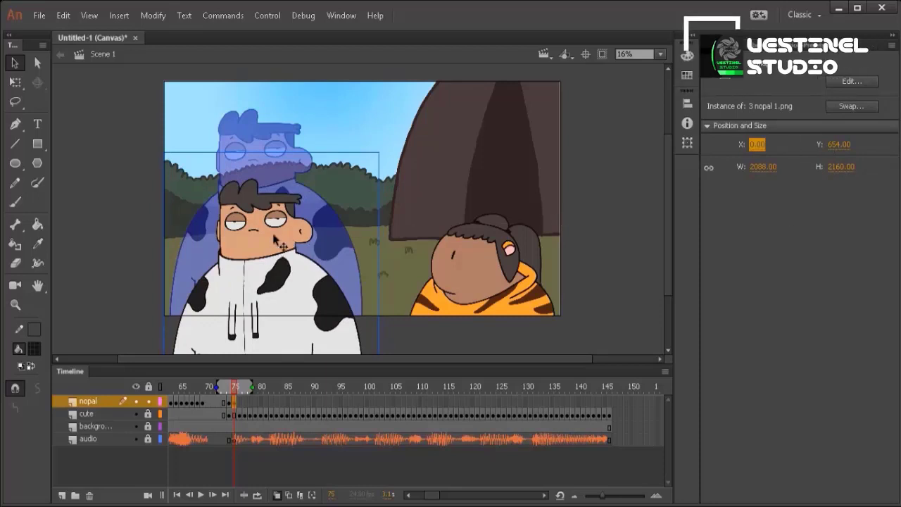
pyautogui.moveTo(274, 241); pyautogui.dragTo(275, 177)
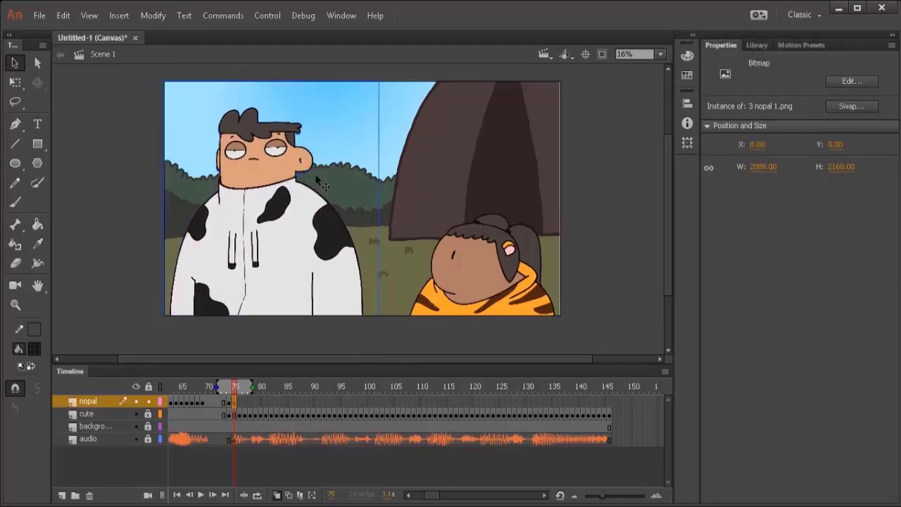
# Insert a blank keyframe at frame 76 of the nopal layer and place 3 nopal 2.png at X 0, Y 0
pyautogui.rightClick(237, 401)
pyautogui.click(334, 232)
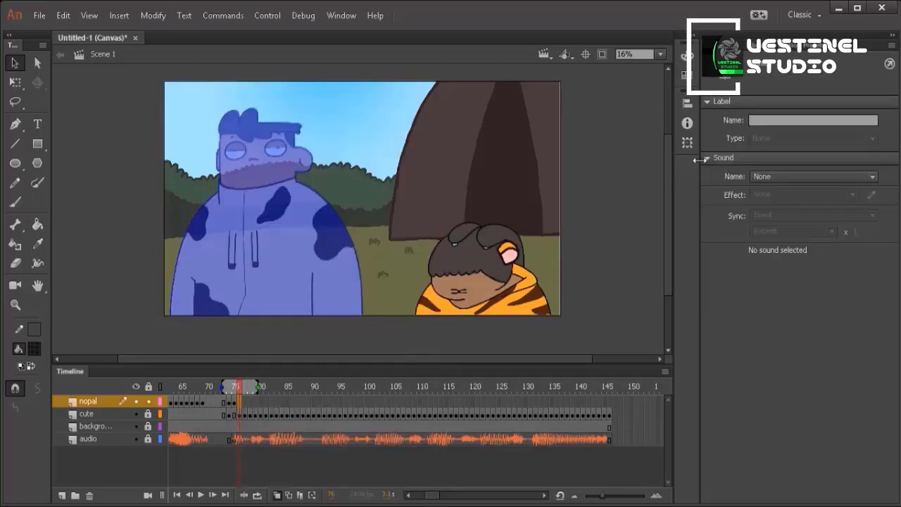
pyautogui.click(752, 49)
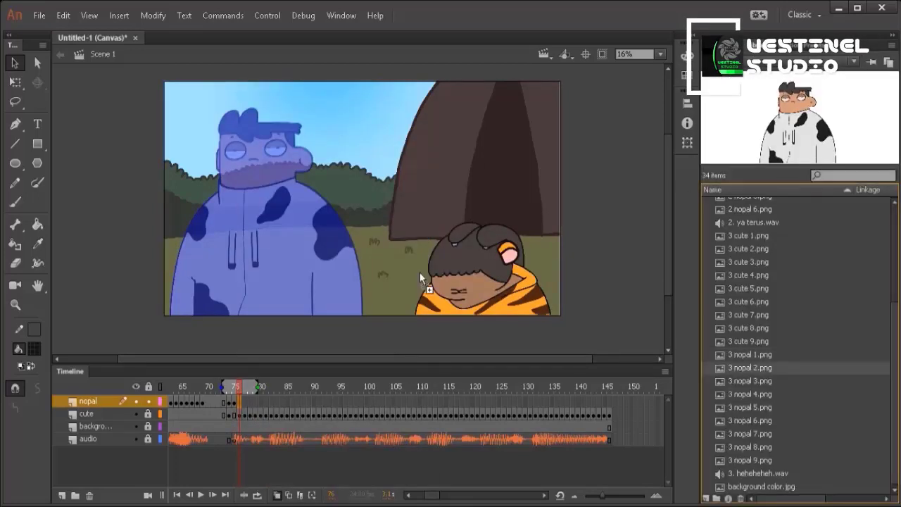
pyautogui.moveTo(420, 272); pyautogui.dragTo(398, 273)
pyautogui.click(725, 46)
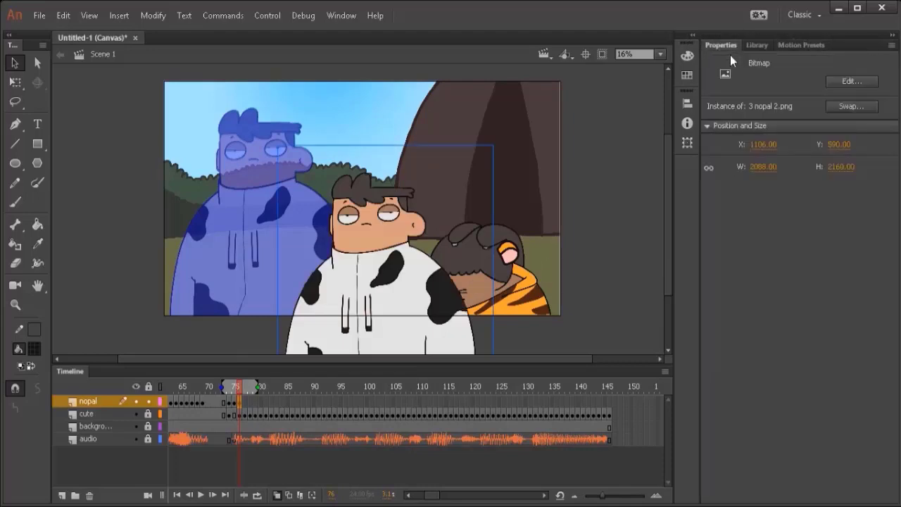
pyautogui.write('0')
pyautogui.press('Tab')
pyautogui.write('0')
pyautogui.press('Return')
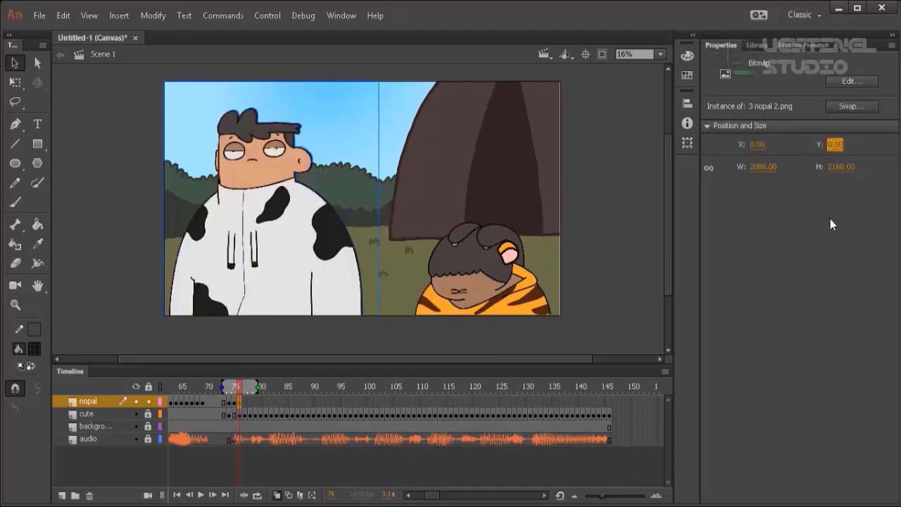
# Insert a blank keyframe at frame 77 of the nopal layer and place 3 nopal 3.png aligned with the stage's upper-left corner
pyautogui.rightClick(246, 401)
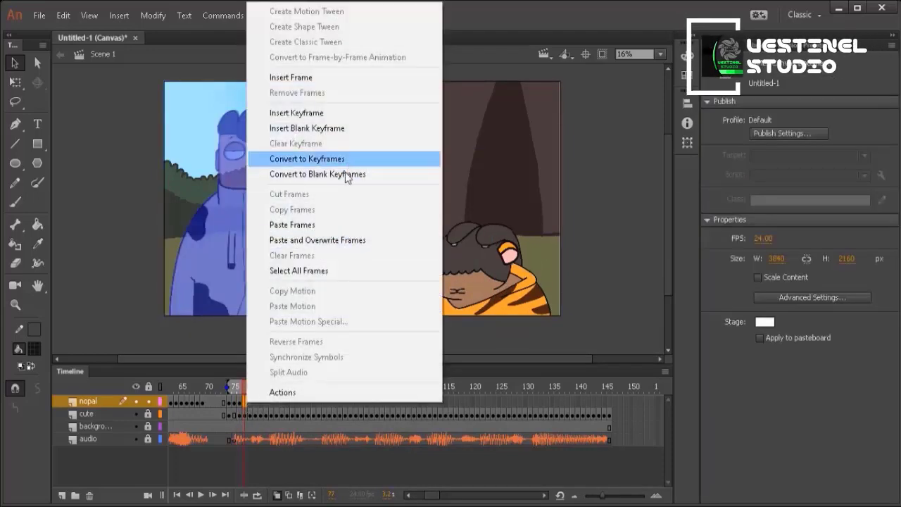
pyautogui.click(349, 129)
pyautogui.hotkey('ctrl', 'l')
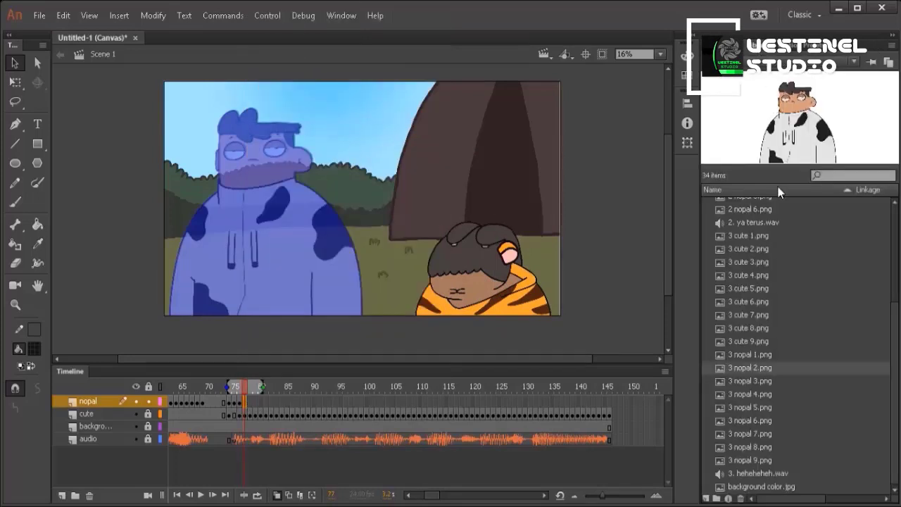
pyautogui.moveTo(768, 380); pyautogui.dragTo(301, 209)
pyautogui.click(734, 46)
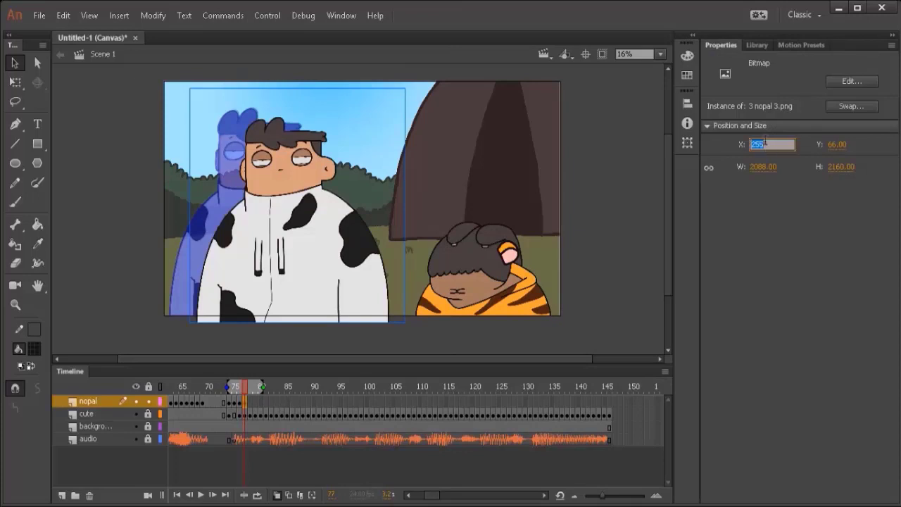
pyautogui.moveTo(828, 146)
pyautogui.mouseDown()
pyautogui.moveTo(843, 213)
pyautogui.moveTo(834, 152)
pyautogui.mouseUp()
# Insert a blank keyframe at frame 78 of the nopal layer and place 3 nopal 4.png at X 0, Y 0
pyautogui.hotkey('ctrl', 'l')
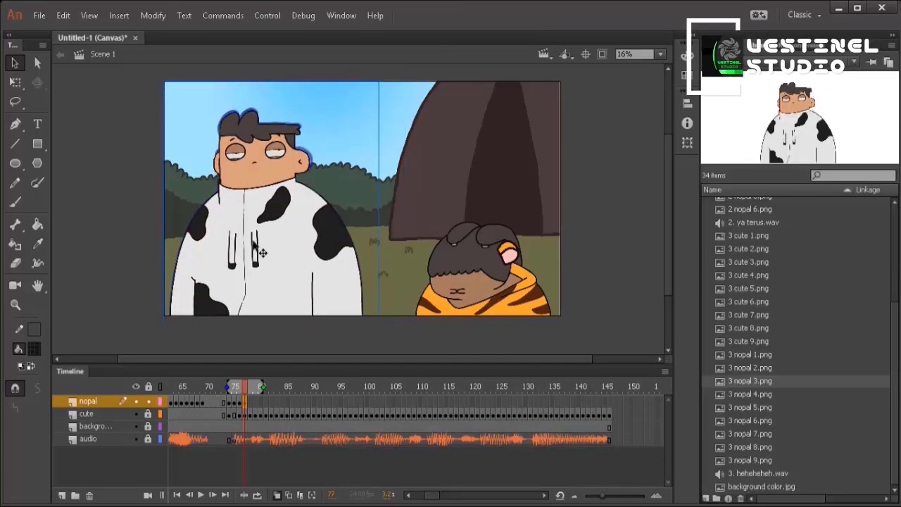
pyautogui.rightClick(248, 401)
pyautogui.click(345, 232)
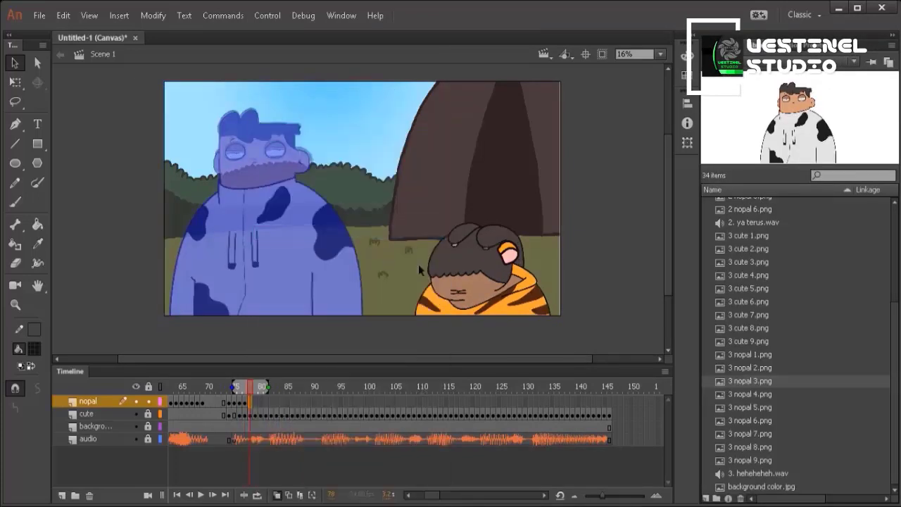
pyautogui.moveTo(766, 399); pyautogui.dragTo(318, 247)
pyautogui.click(725, 45)
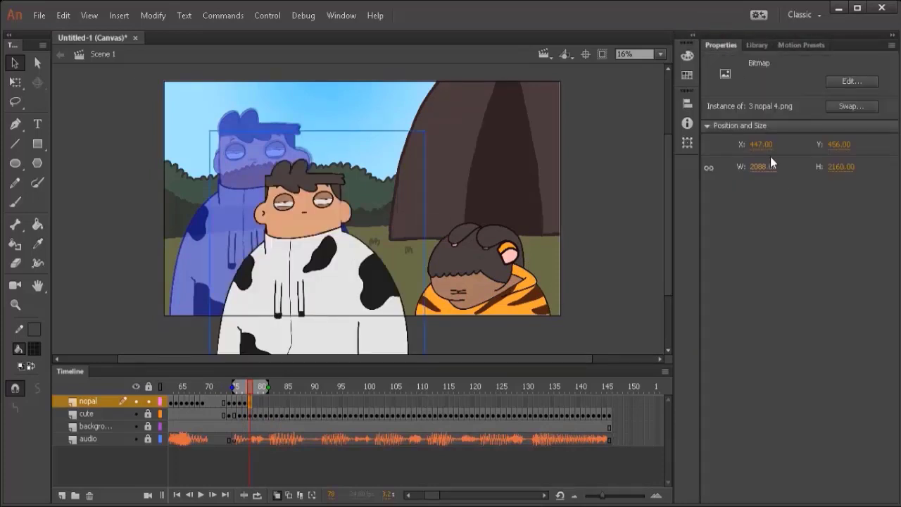
pyautogui.click(840, 144)
pyautogui.write('0')
pyautogui.press('Return')
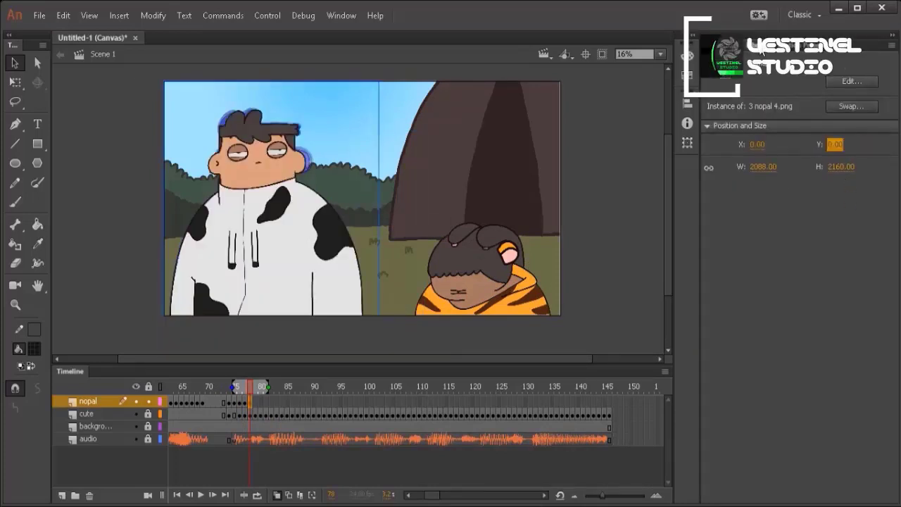
# Insert a blank keyframe at frame 79 of the nopal layer and place 3 nopal 5.png aligned with the stage's upper-left corner
pyautogui.click(758, 45)
pyautogui.rightClick(256, 403)
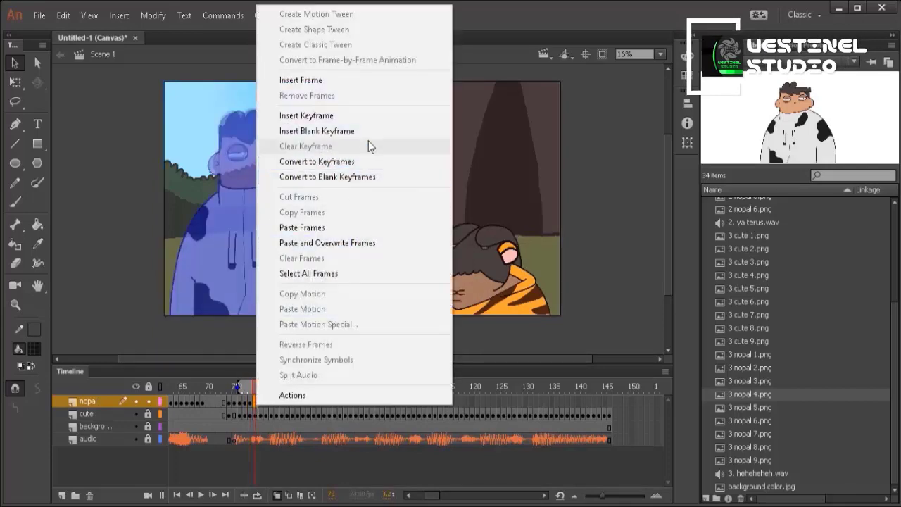
pyautogui.click(309, 130)
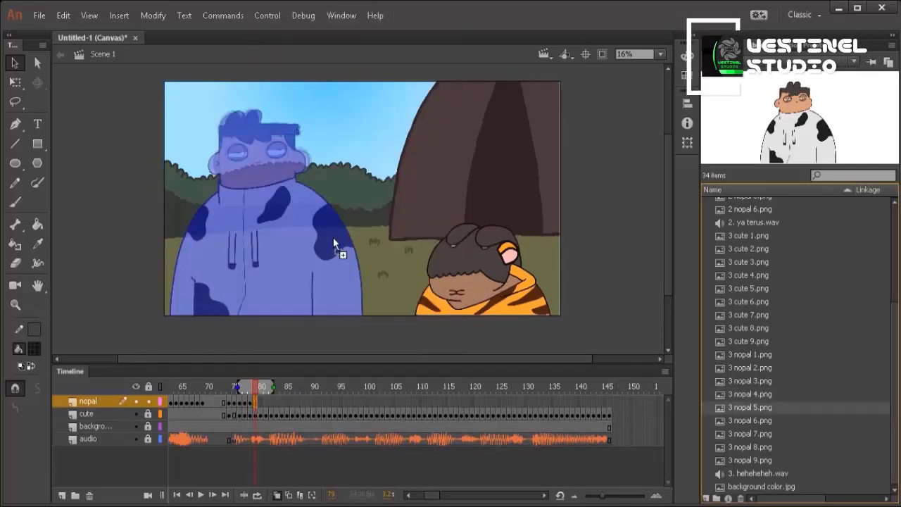
pyautogui.moveTo(333, 237); pyautogui.dragTo(344, 253)
pyautogui.click(721, 45)
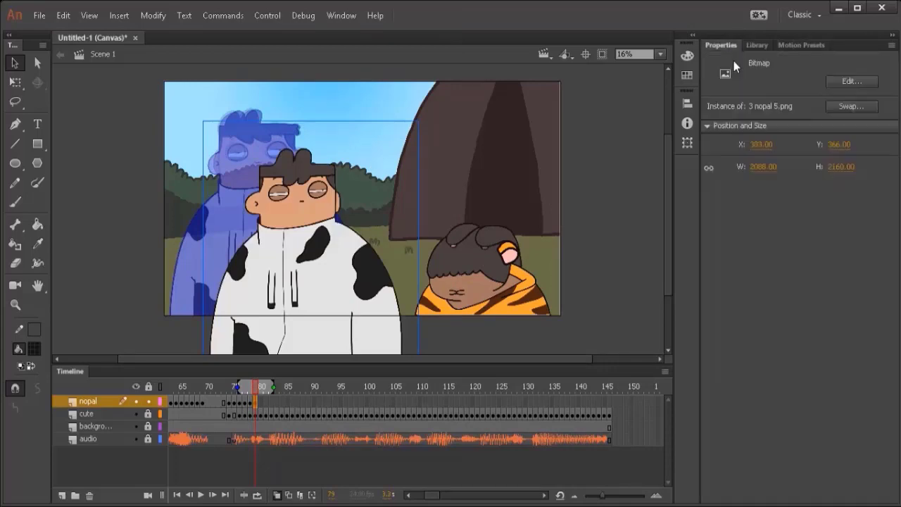
pyautogui.moveTo(760, 144); pyautogui.dragTo(754, 143)
pyautogui.moveTo(839, 144); pyautogui.dragTo(833, 143)
# Insert a blank keyframe at frame 80 of the nopal layer and place 3 nopal 6.png aligned with the stage's upper-left corner
pyautogui.click(757, 45)
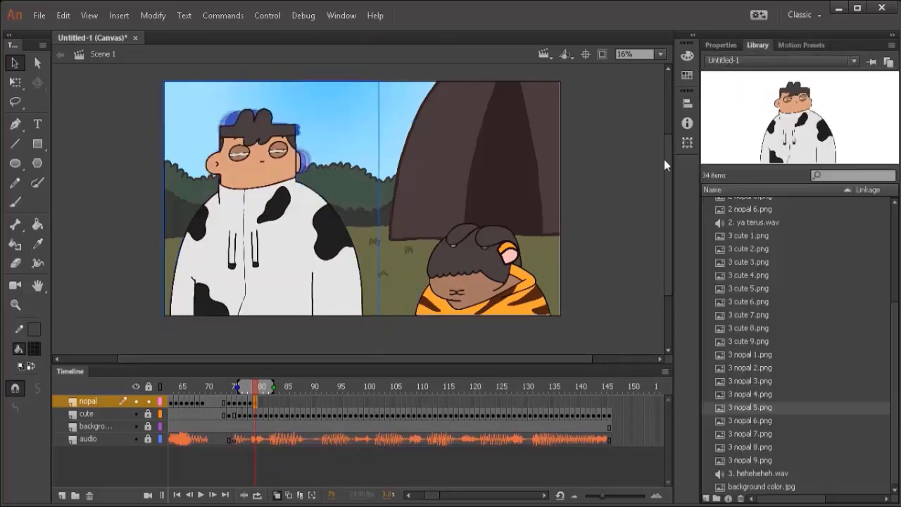
pyautogui.rightClick(263, 403)
pyautogui.click(388, 129)
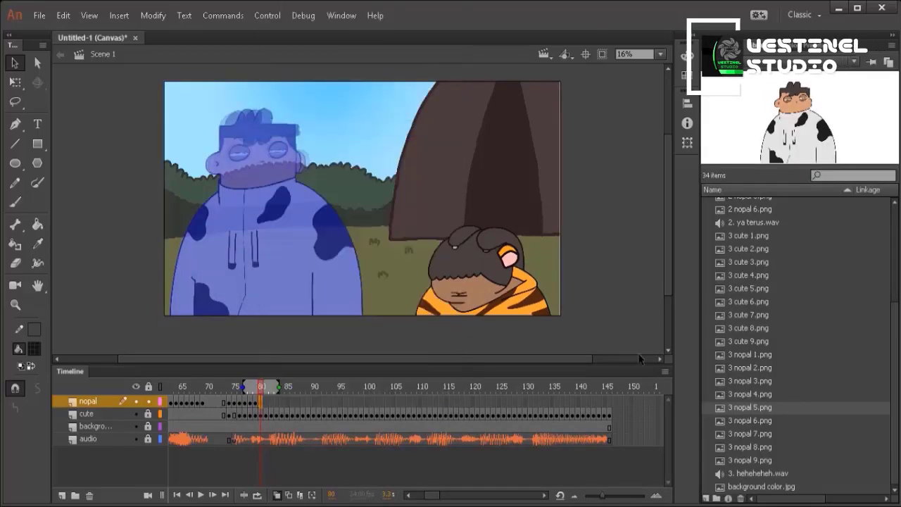
pyautogui.moveTo(298, 237); pyautogui.dragTo(298, 238)
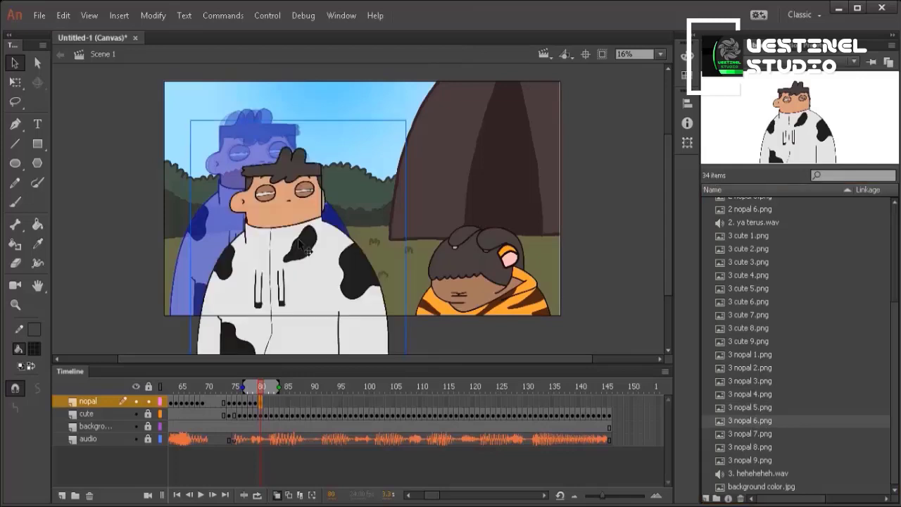
pyautogui.click(721, 45)
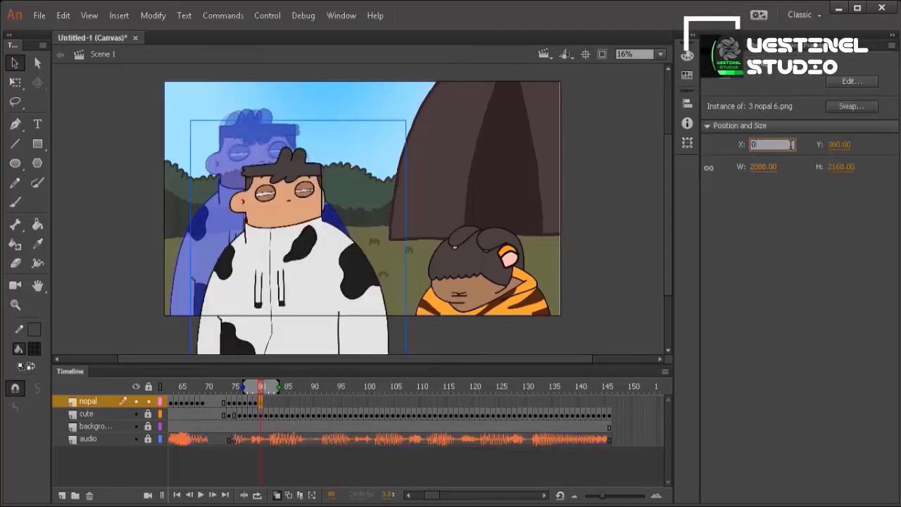
pyautogui.moveTo(761, 144); pyautogui.dragTo(754, 145)
pyautogui.moveTo(839, 144); pyautogui.dragTo(833, 145)
# Insert a blank keyframe at frame 81 of the nopal layer and place 3 nopal 7.png at X 0, Y 0
pyautogui.click(757, 45)
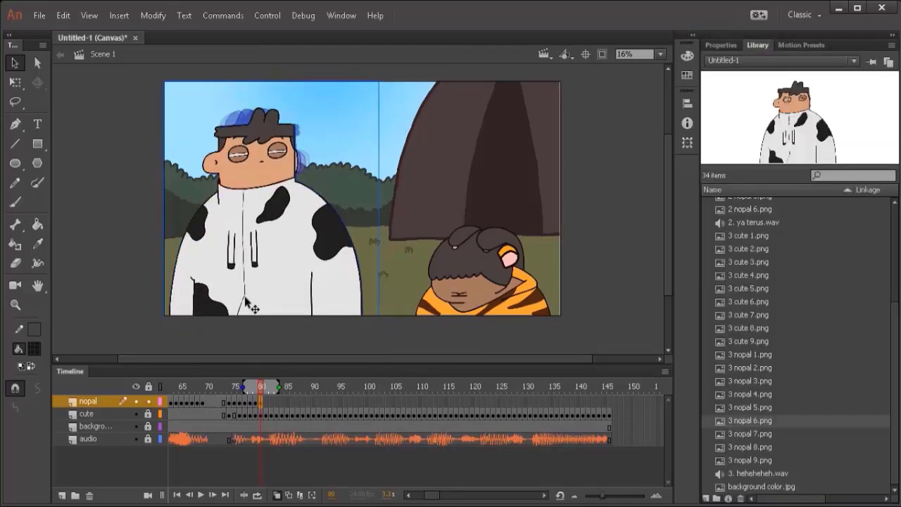
pyautogui.click(267, 401)
pyautogui.rightClick(267, 402)
pyautogui.click(376, 129)
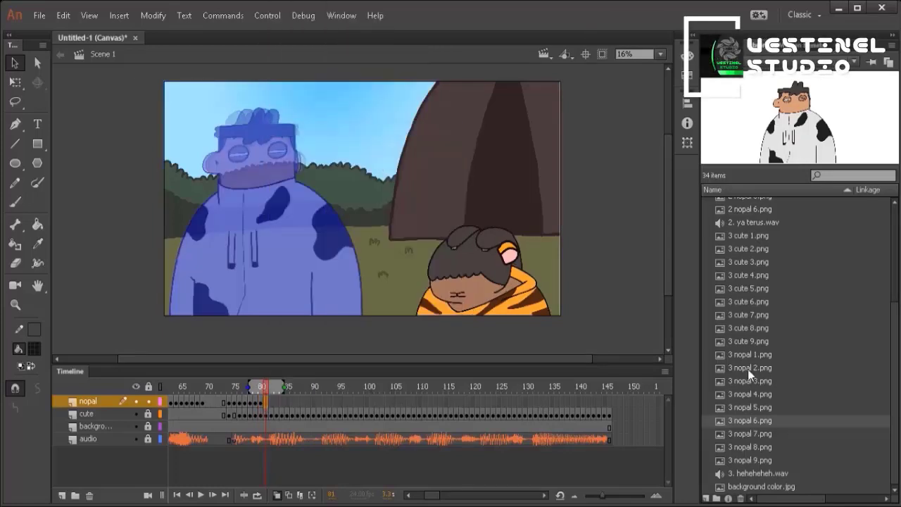
pyautogui.click(767, 436)
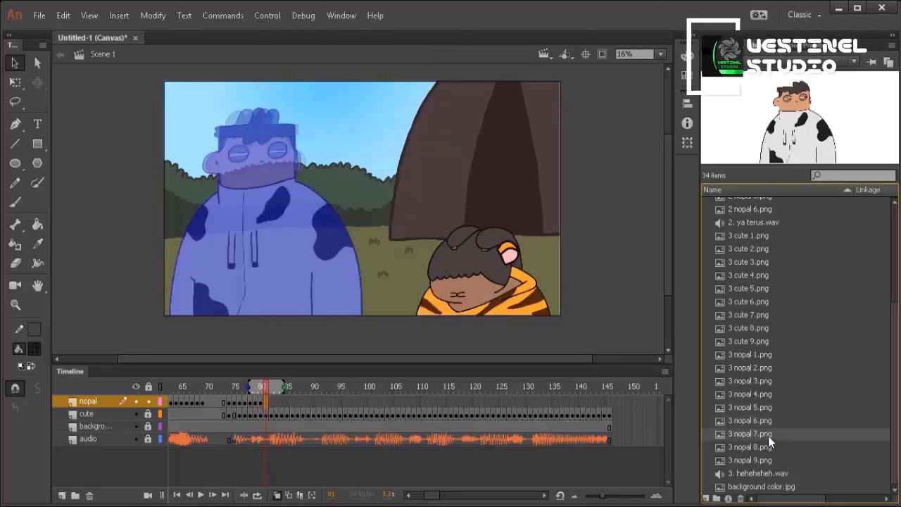
pyautogui.moveTo(314, 225); pyautogui.dragTo(342, 225)
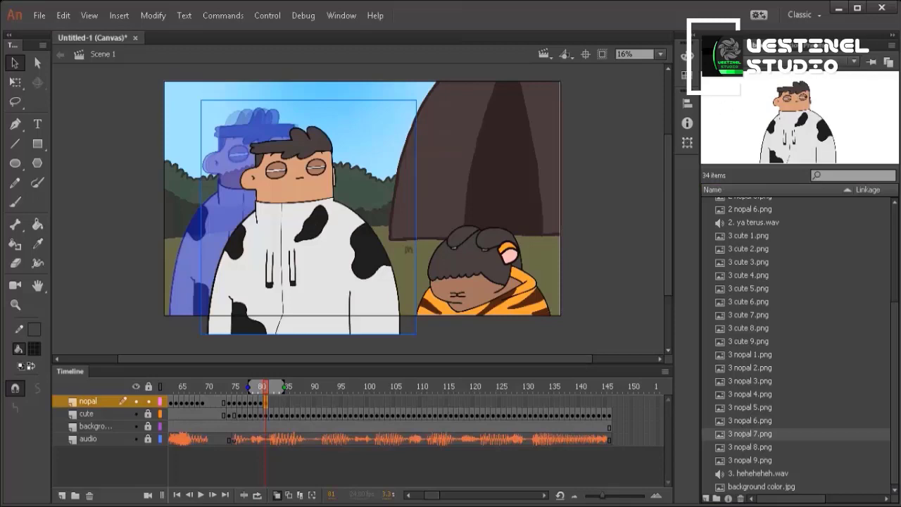
pyautogui.click(720, 44)
pyautogui.click(756, 144)
pyautogui.write('0')
pyautogui.press('Tab')
pyautogui.write('0')
pyautogui.press('Return')
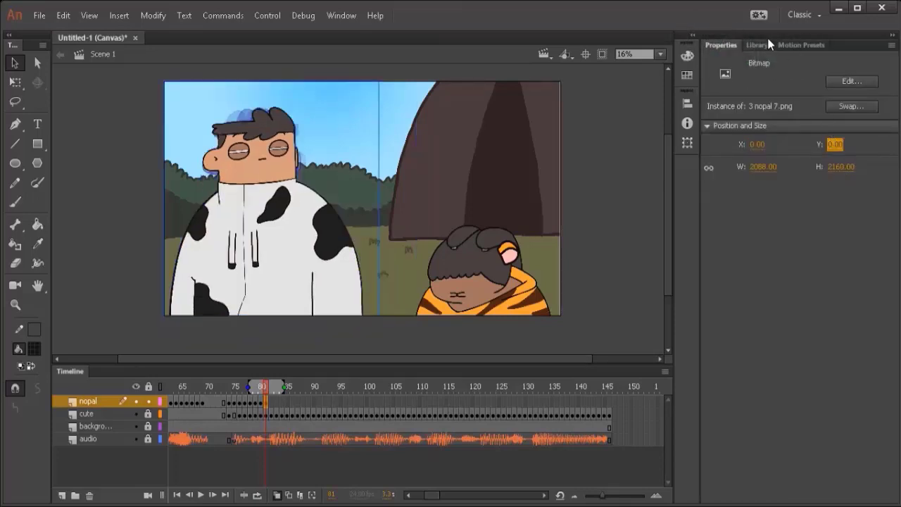
# Insert a blank keyframe at frame 82 of the nopal layer and place 3 nopal 8.png at X 0, Y 0
pyautogui.click(766, 45)
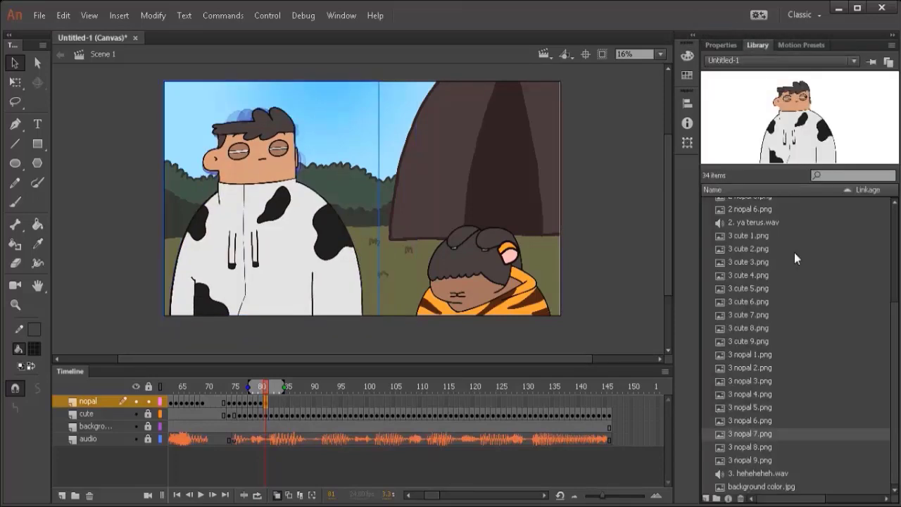
pyautogui.click(272, 402)
pyautogui.rightClick(271, 401)
pyautogui.click(371, 134)
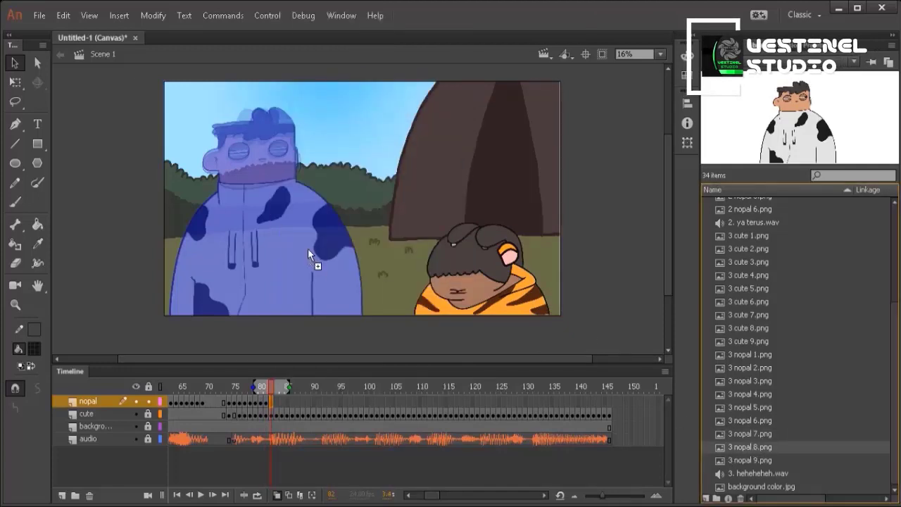
pyautogui.moveTo(308, 248); pyautogui.dragTo(311, 251)
pyautogui.click(727, 44)
pyautogui.click(761, 143)
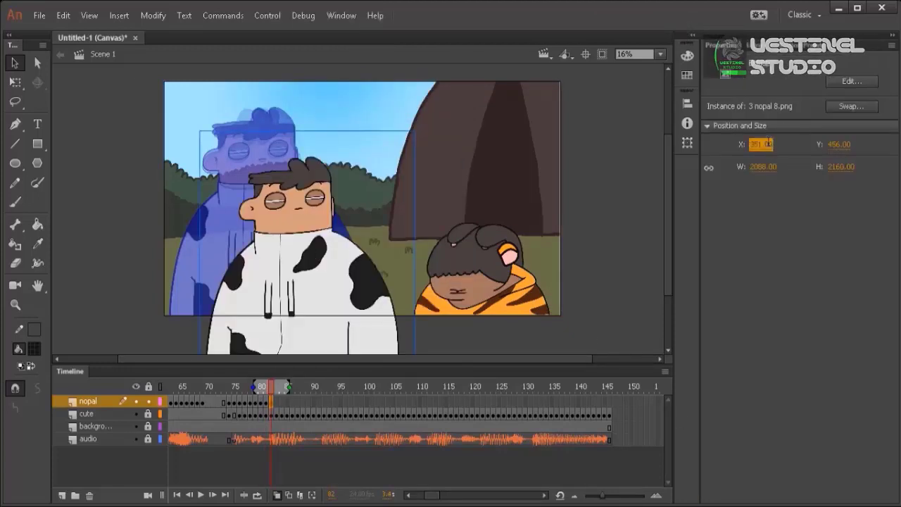
pyautogui.write('0')
pyautogui.press('Tab')
pyautogui.write('0')
pyautogui.press('Return')
# Insert a blank keyframe at frame 83 of the nopal layer and place 3 nopal 9.png at X 0, Y 0
pyautogui.click(277, 402)
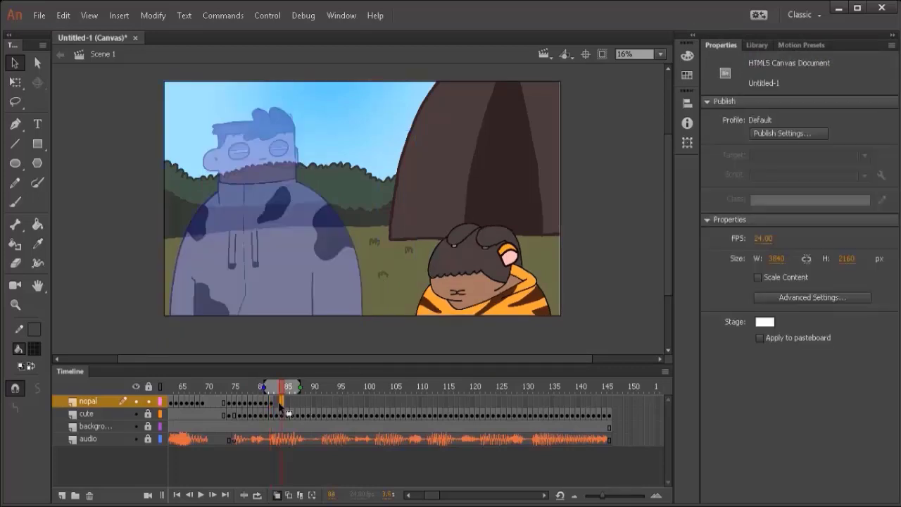
pyautogui.rightClick(277, 401)
pyautogui.click(360, 131)
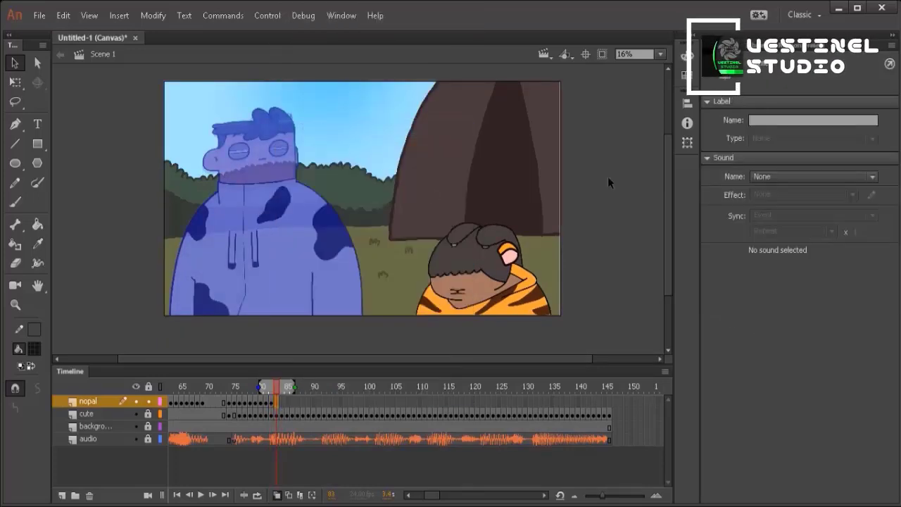
pyautogui.click(761, 47)
pyautogui.click(747, 462)
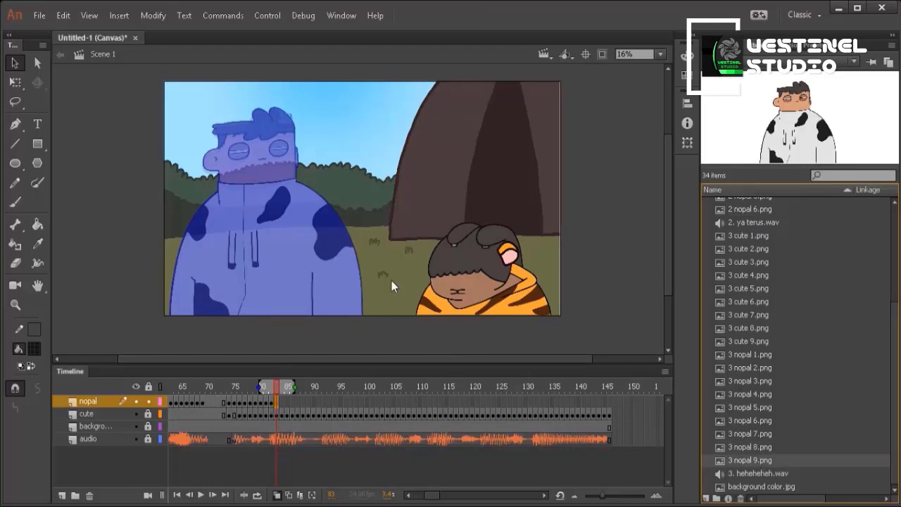
pyautogui.moveTo(315, 260); pyautogui.dragTo(321, 258)
pyautogui.click(721, 45)
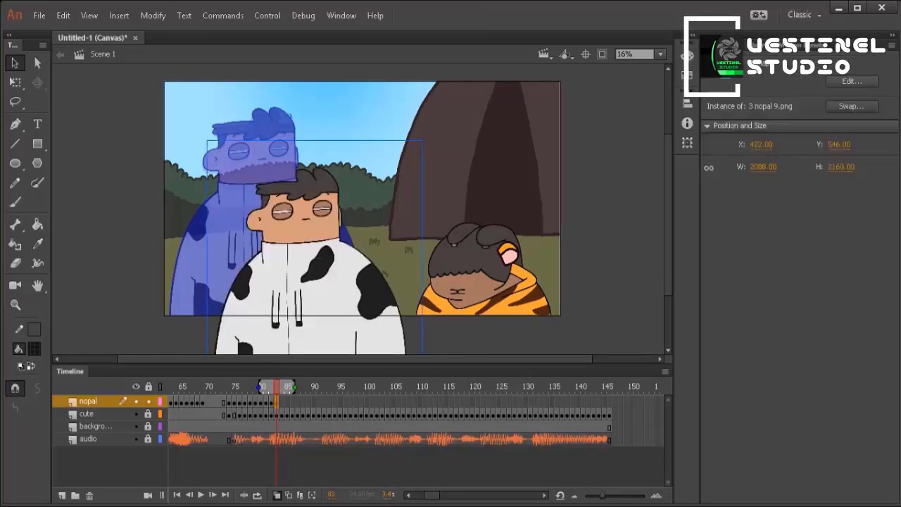
pyautogui.click(757, 144)
pyautogui.write('0')
pyautogui.press('Return')
pyautogui.write('0')
pyautogui.press('Return')
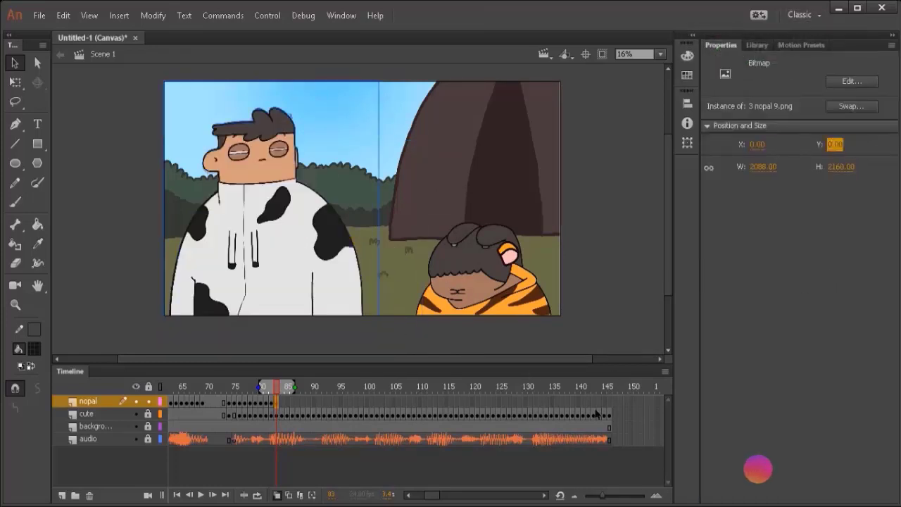
# Extend the last pose on the nopal layer by inserting a frame at frame 146
pyautogui.rightClick(609, 408)
pyautogui.click(684, 114)
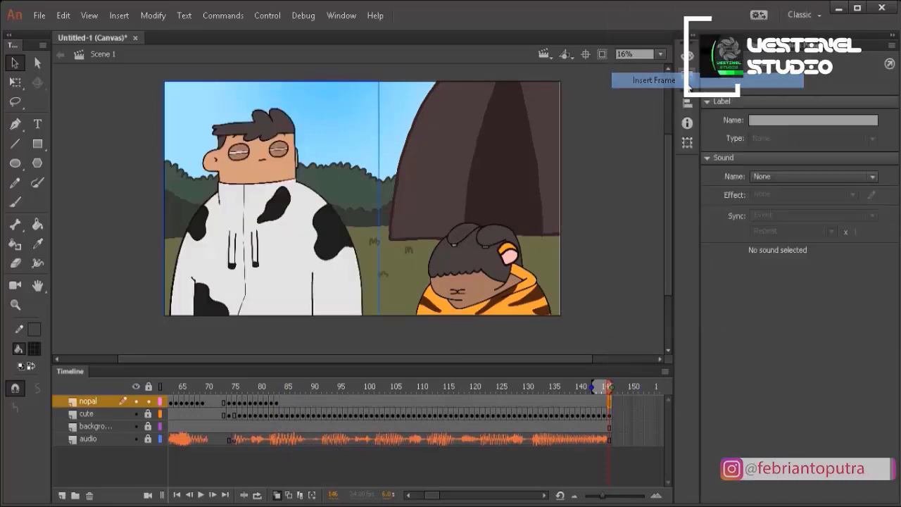
pyautogui.hotkey('ctrl', 'l')
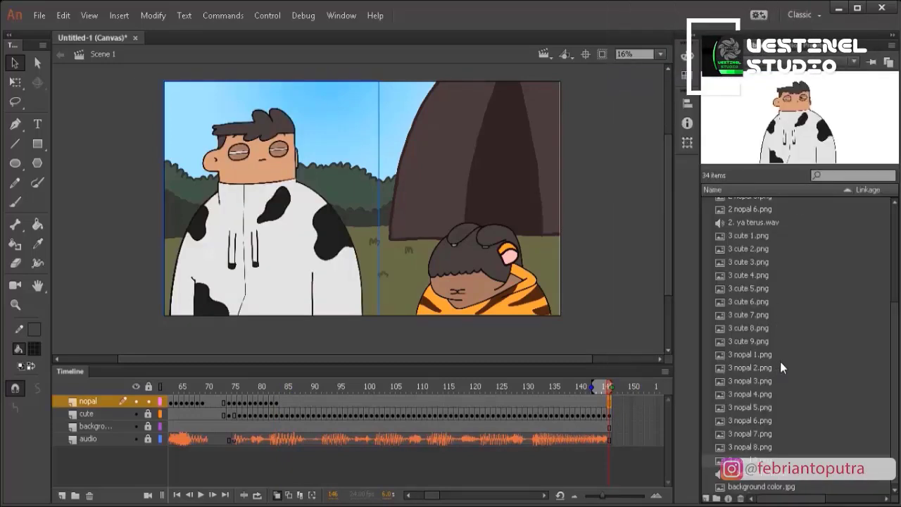
# Play back the animation to check both characters' movement against the audio
pyautogui.click(201, 494)
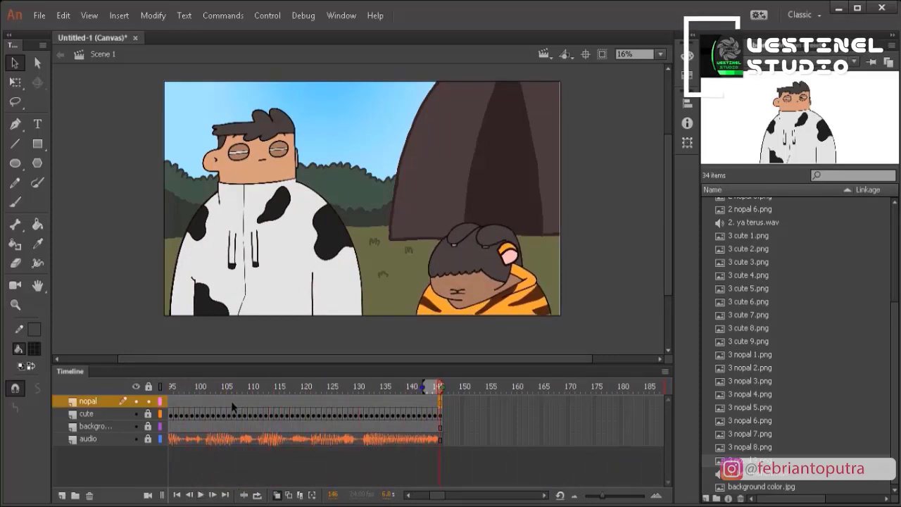
pyautogui.click(340, 427)
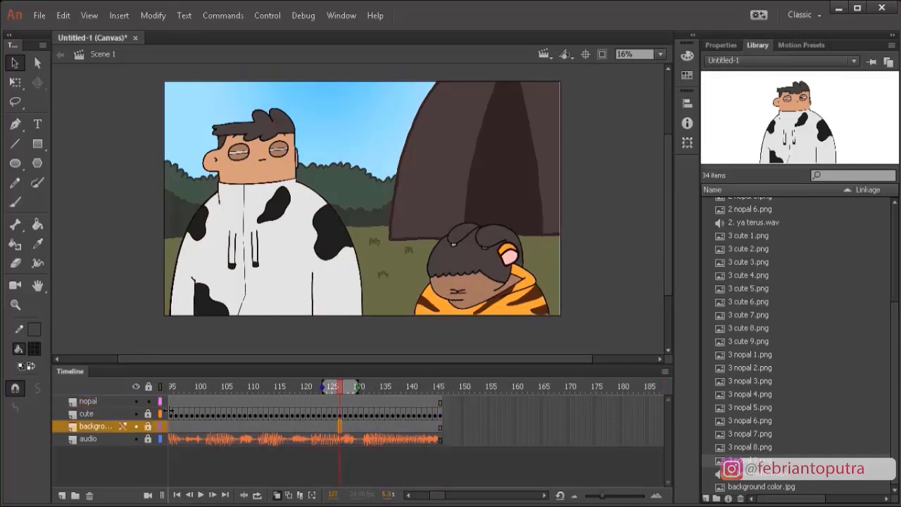
pyautogui.click(420, 498)
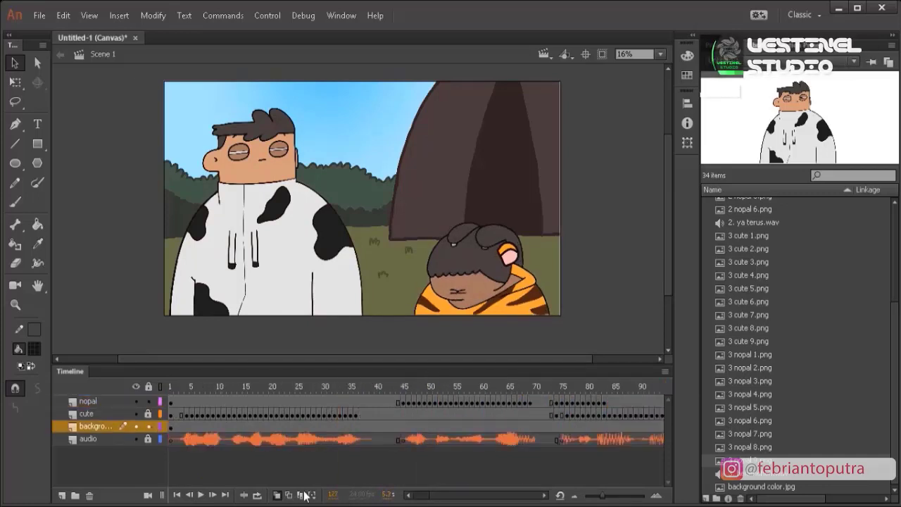
# Select the 2 nopal 1.png image on frame 1 and set its height to 2170 with proportions linked
pyautogui.click(184, 390)
pyautogui.click(172, 428)
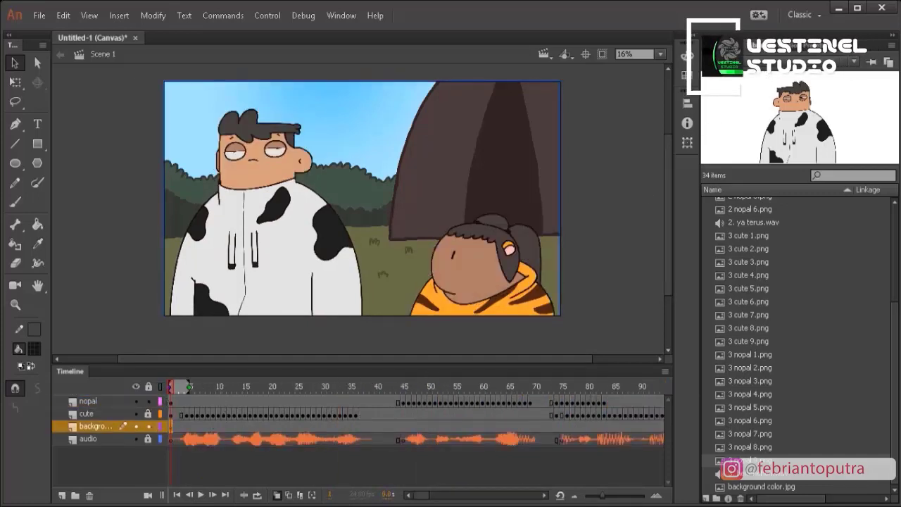
pyautogui.click(722, 61)
pyautogui.click(378, 136)
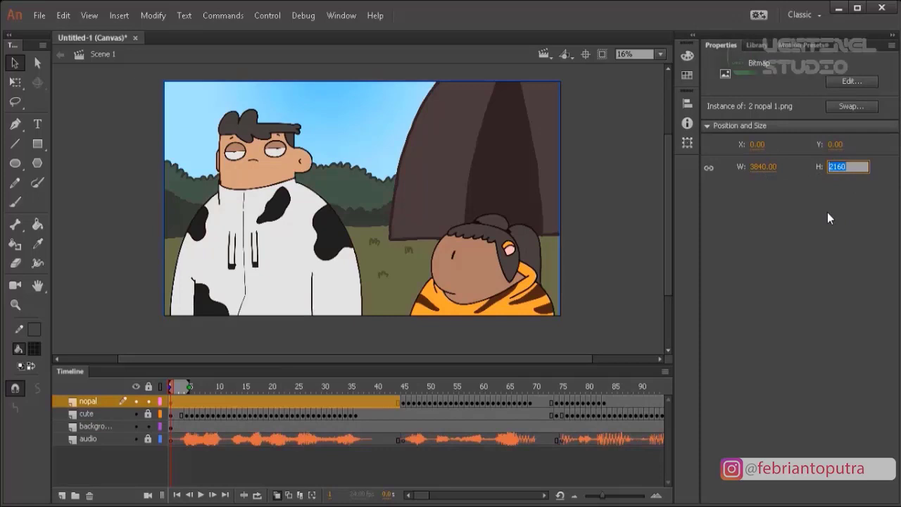
pyautogui.write('21')
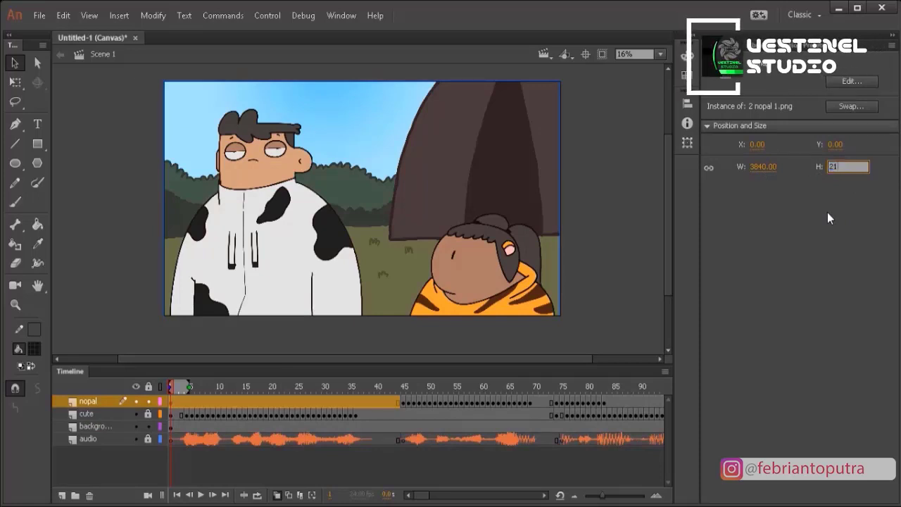
pyautogui.write('70')
pyautogui.press('Return')
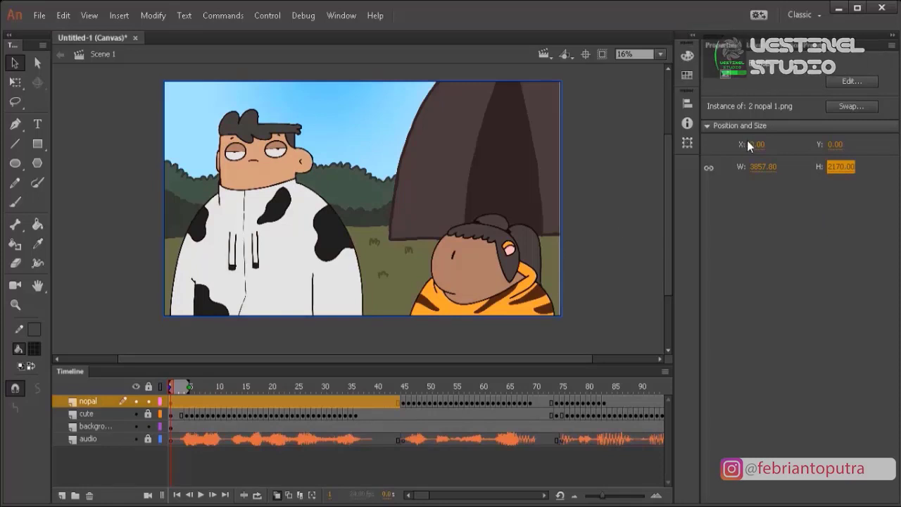
pyautogui.click(564, 276)
pyautogui.click(558, 169)
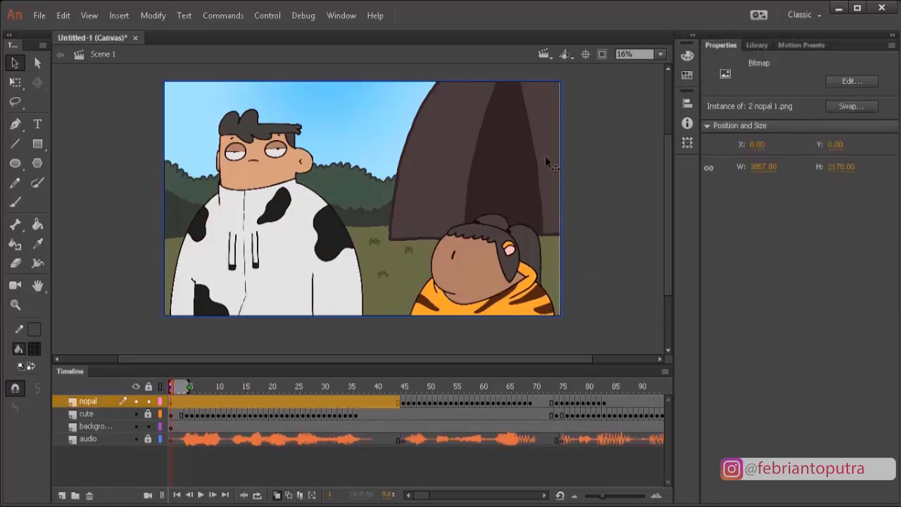
# Lock the nopal layer and select the background color.jpg image on frame 1 of the background layer
pyautogui.click(207, 425)
pyautogui.click(173, 427)
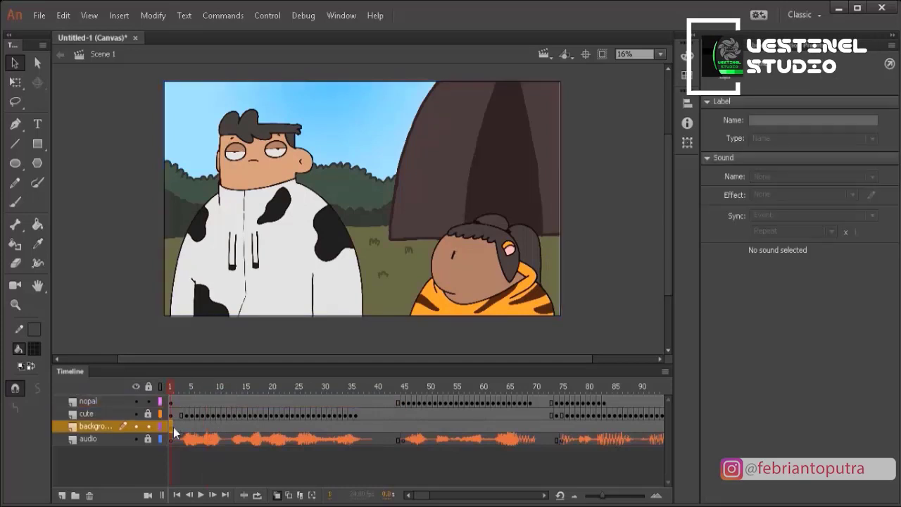
pyautogui.click(492, 104)
pyautogui.click(147, 400)
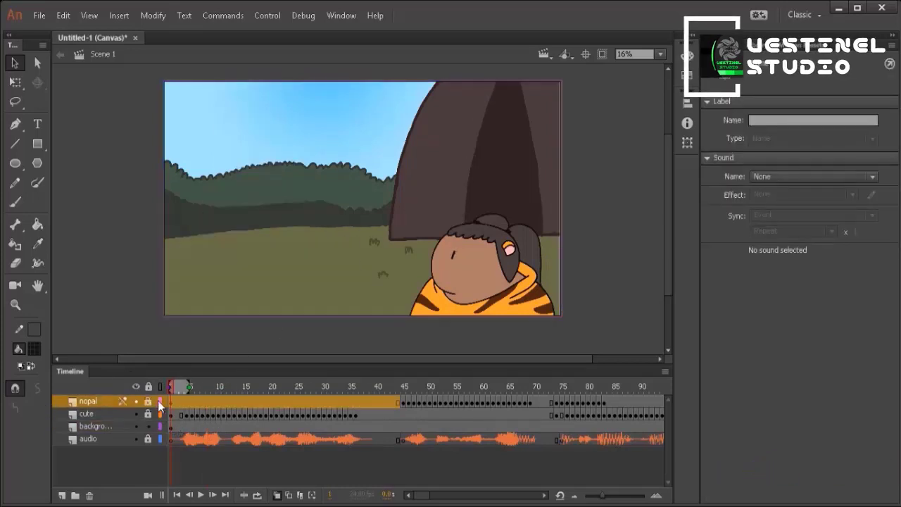
pyautogui.click(148, 401)
pyautogui.click(175, 428)
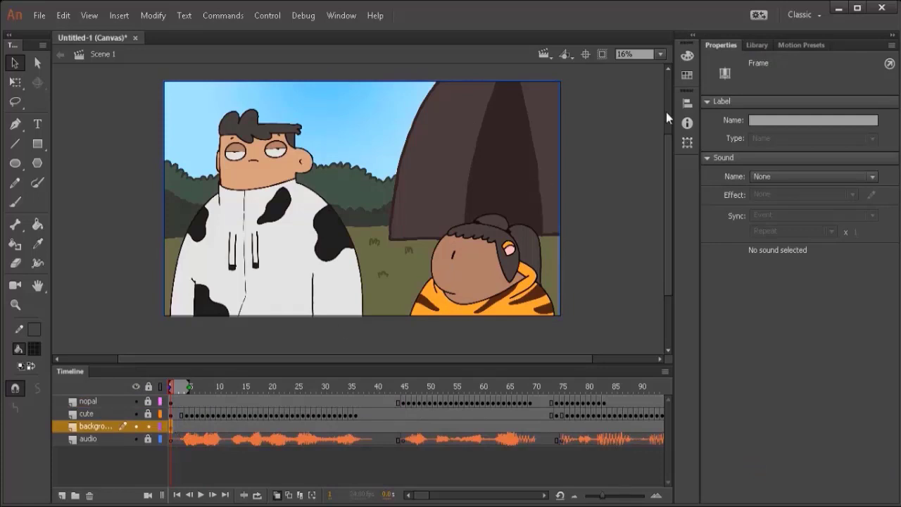
pyautogui.click(440, 201)
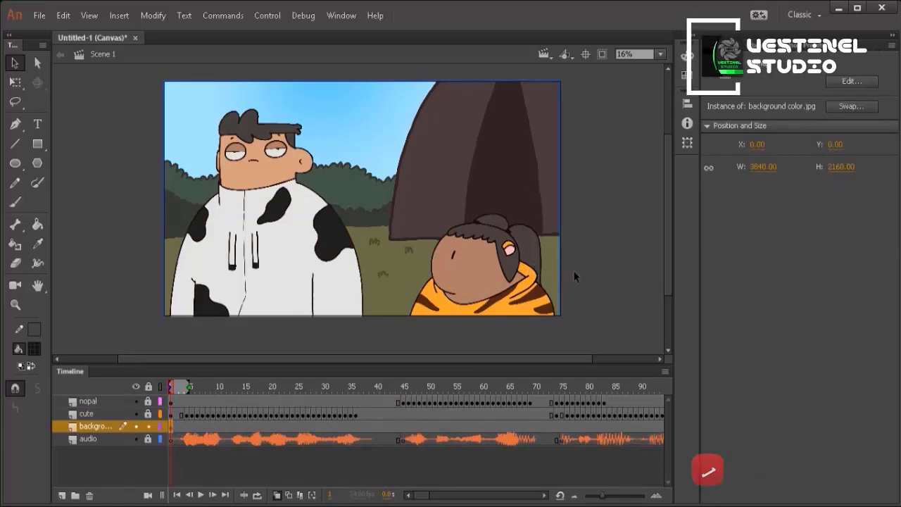
# Undo the recent layer locking and outline changes on the nopal layer and redo them
pyautogui.press('.')
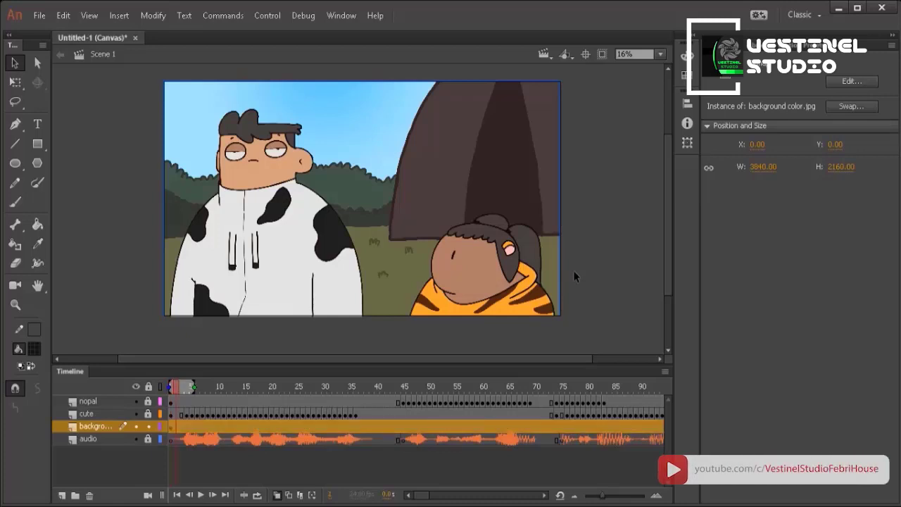
pyautogui.click(573, 276)
pyautogui.press(',')
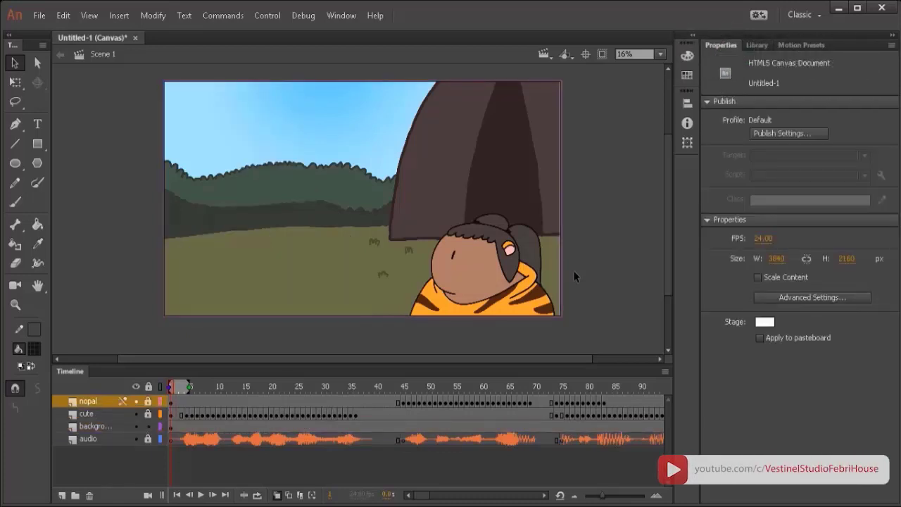
pyautogui.click(64, 15)
pyautogui.click(72, 31)
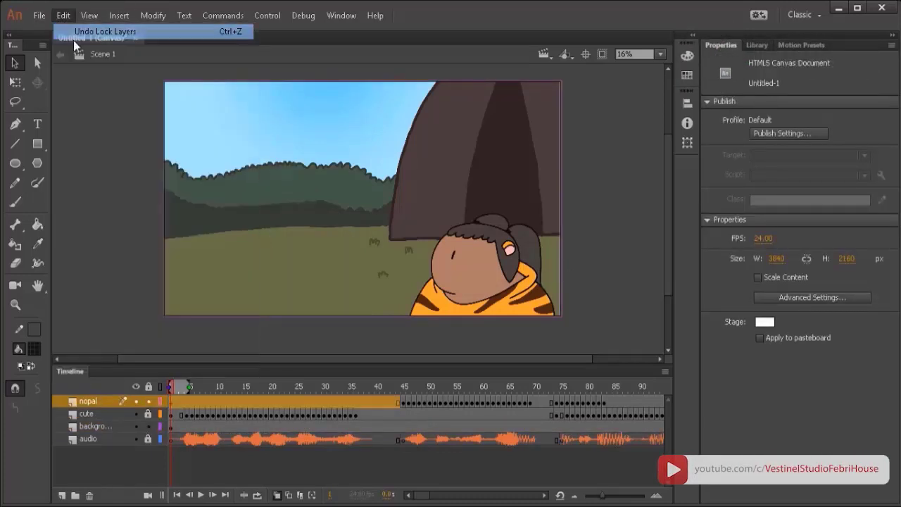
pyautogui.click(63, 15)
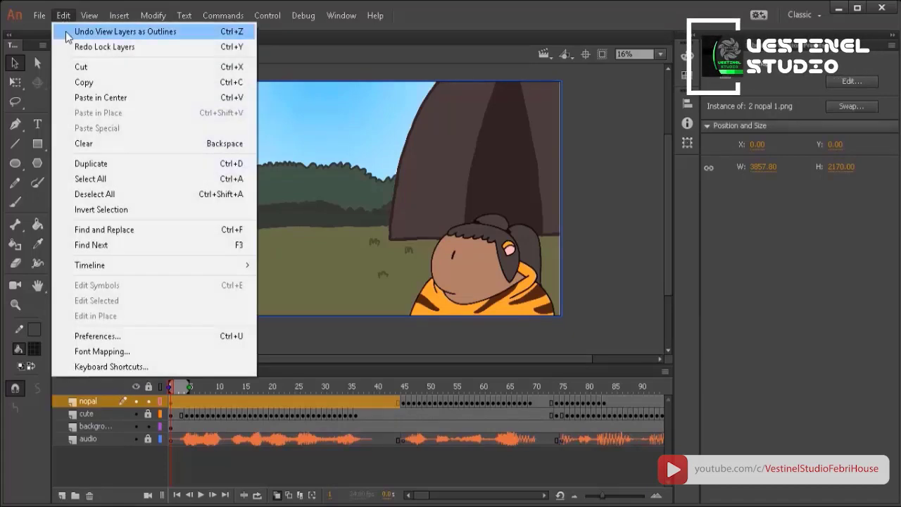
pyautogui.click(72, 47)
pyautogui.click(63, 15)
pyautogui.click(71, 47)
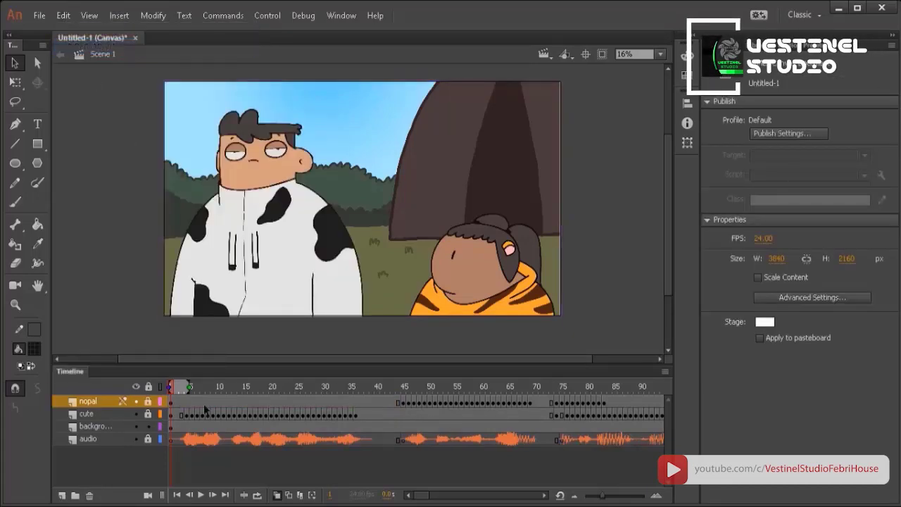
# Select the background color.jpg image on frame 1 and set its height to 2170 with proportions linked
pyautogui.click(261, 259)
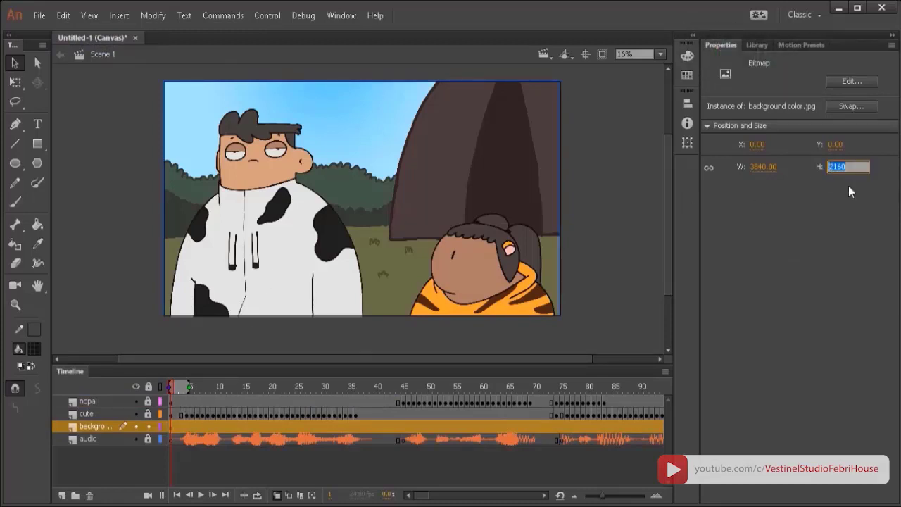
pyautogui.write('219')
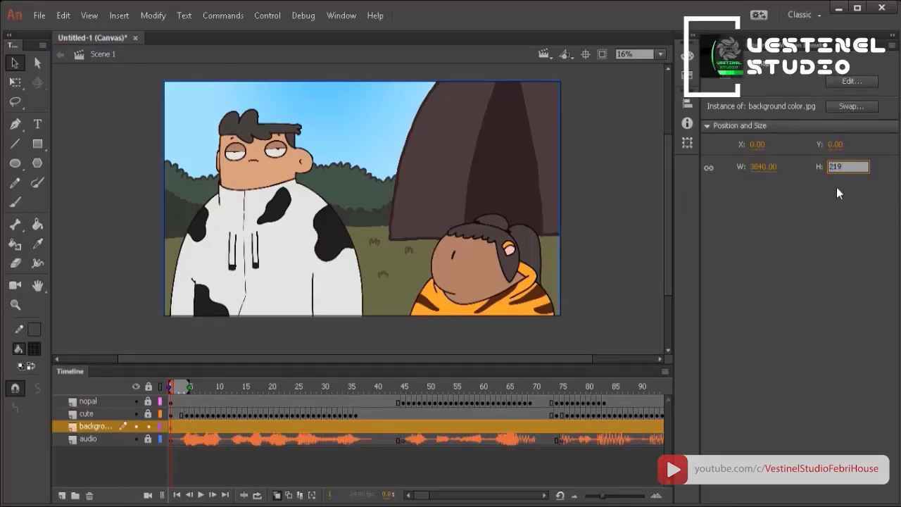
pyautogui.write('70')
pyautogui.press('Return')
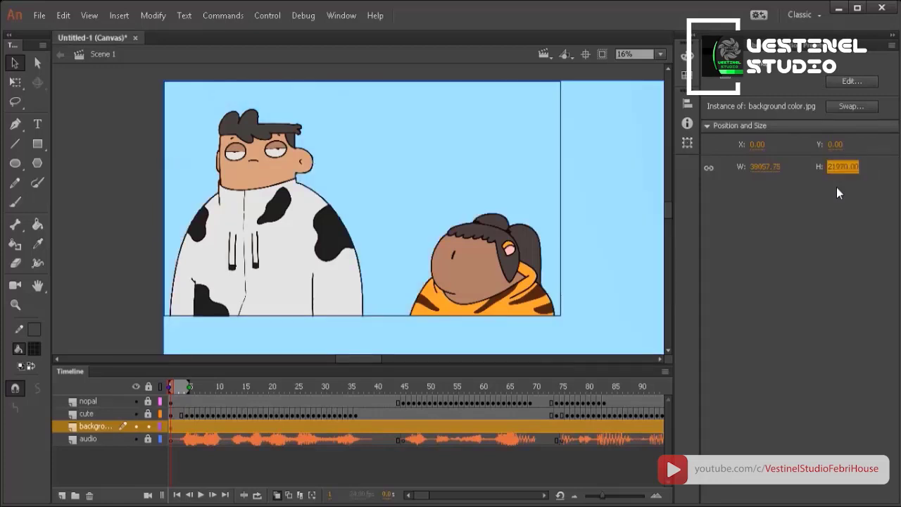
pyautogui.write('2170')
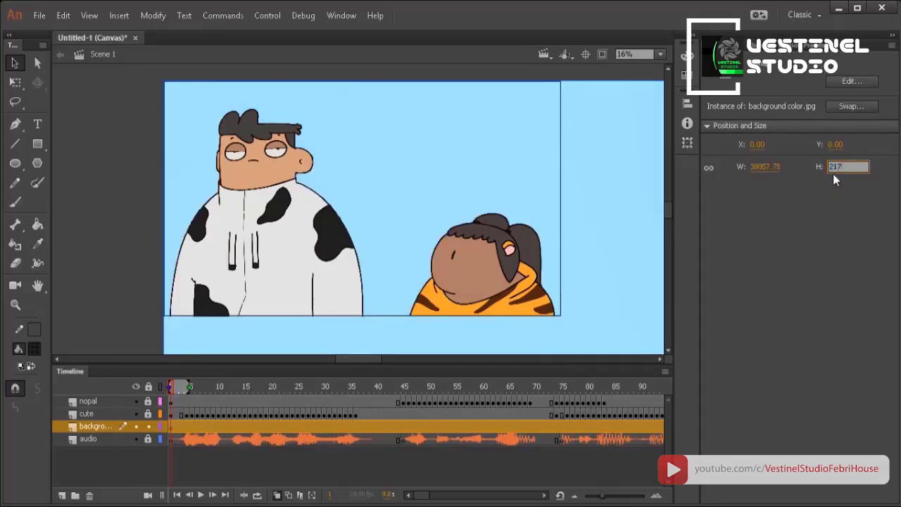
pyautogui.press('Return')
pyautogui.click(614, 237)
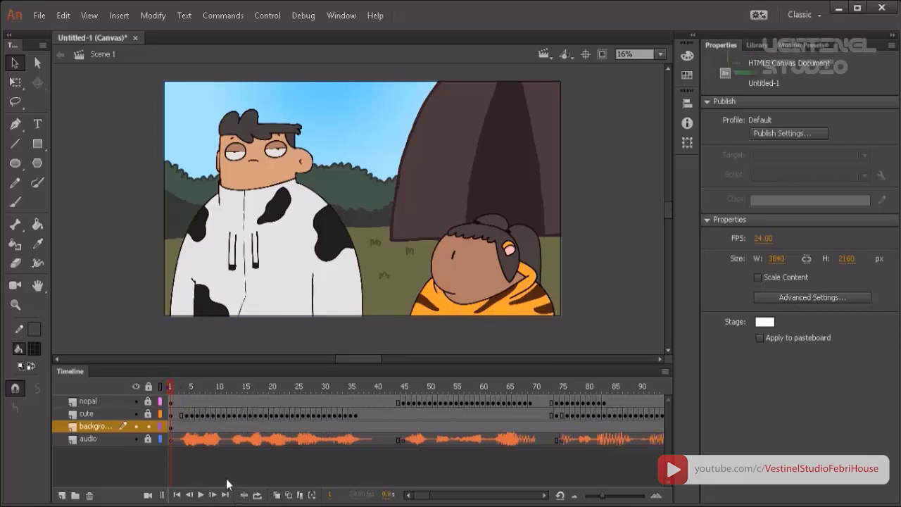
# Play the animation through to its last frame to check it, and lock the background layer
pyautogui.click(202, 494)
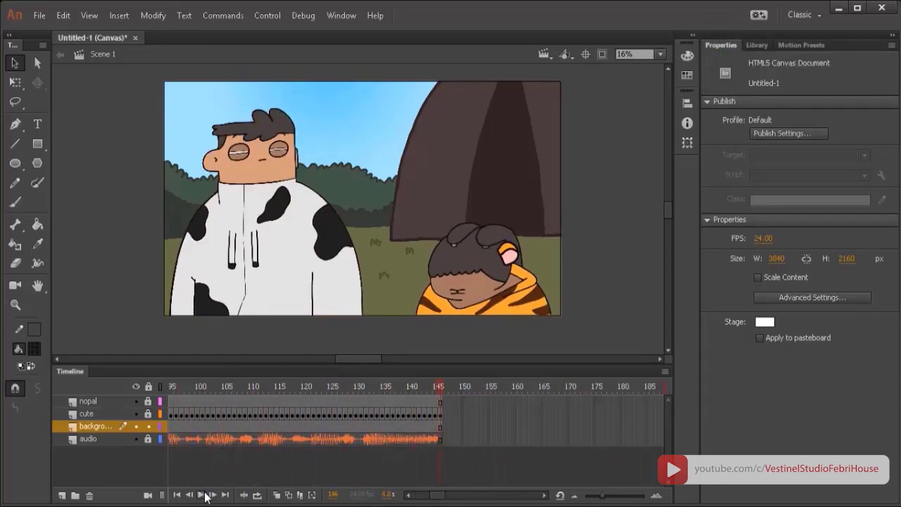
pyautogui.click(90, 400)
# Start saving the document under the name final as an Animate Document and browse to the Data (F:) drive
pyautogui.click(40, 15)
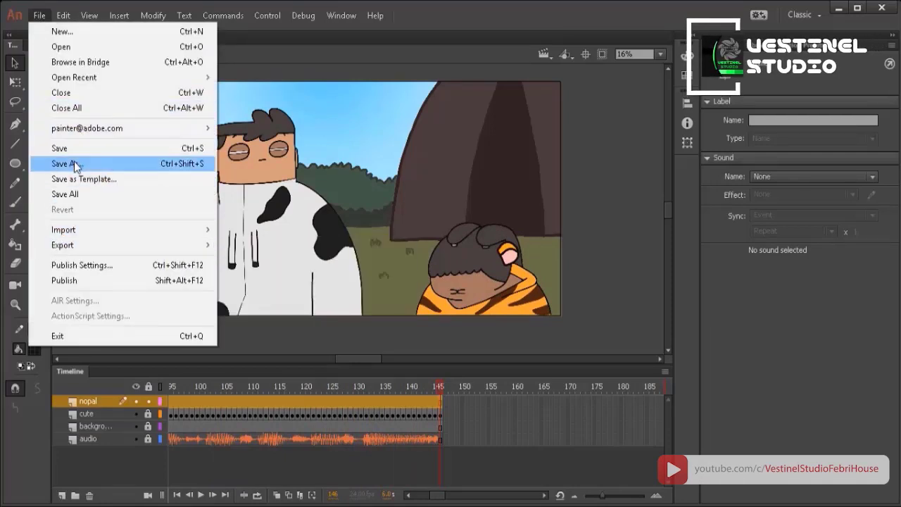
pyautogui.press('Escape')
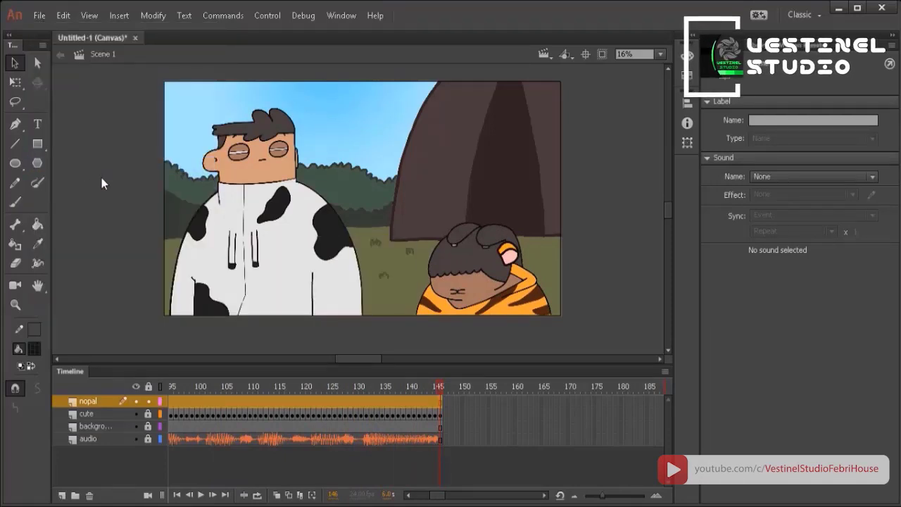
pyautogui.hotkey('ctrl', 's')
pyautogui.write('final')
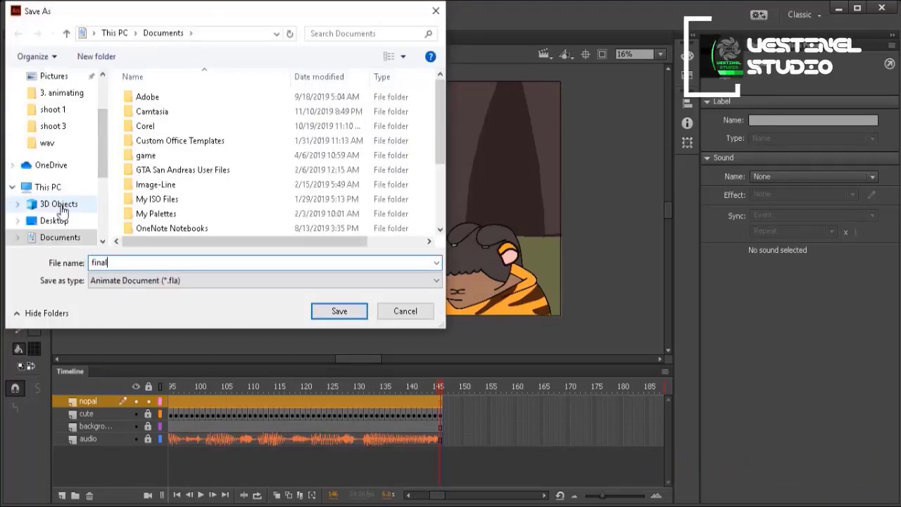
pyautogui.scroll(-2, 61, 197)
pyautogui.click(57, 192)
pyautogui.click(56, 208)
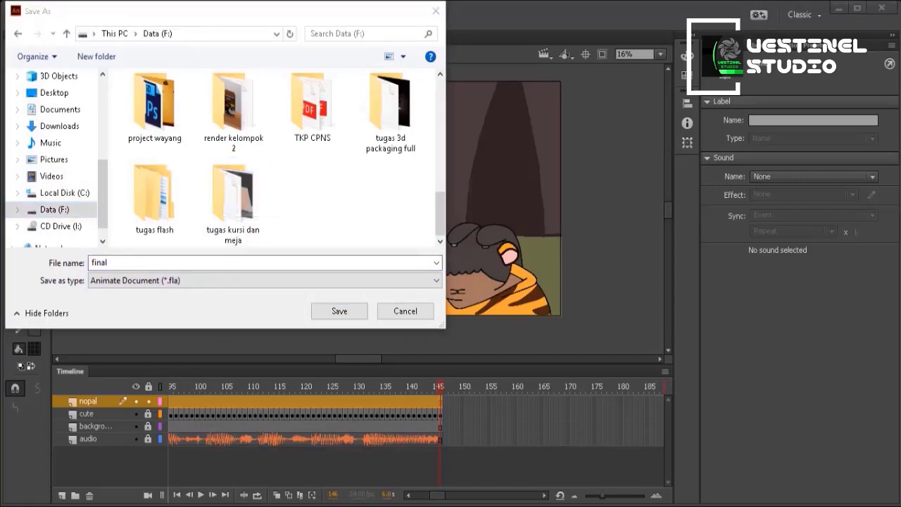
# Switch to the File Explorer window showing the 3. animating folder and copy its full path
pyautogui.moveTo(347, 502)
pyautogui.click(451, 458)
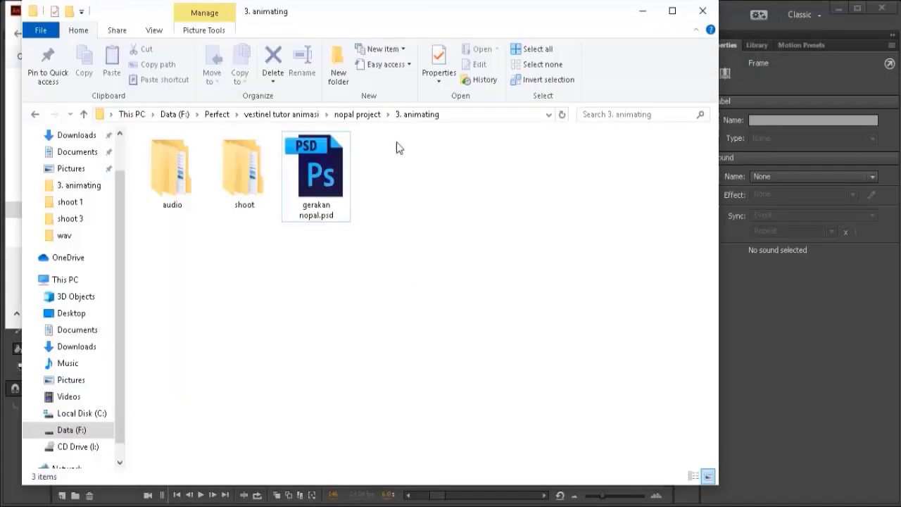
pyautogui.click(469, 119)
pyautogui.rightClick(469, 116)
pyautogui.click(486, 155)
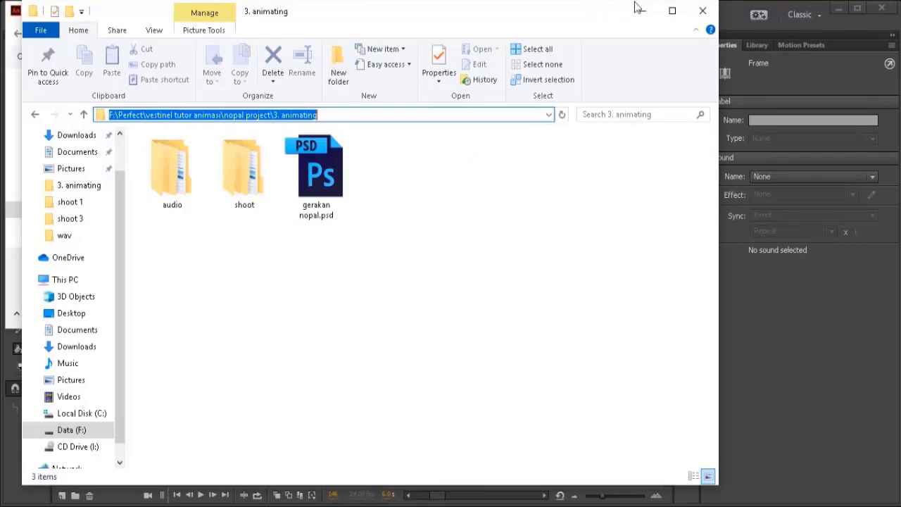
# Return to the save dialog, go to the copied 3. animating folder path and save final there
pyautogui.click(642, 10)
pyautogui.click(215, 33)
pyautogui.hotkey('ctrl', 'v')
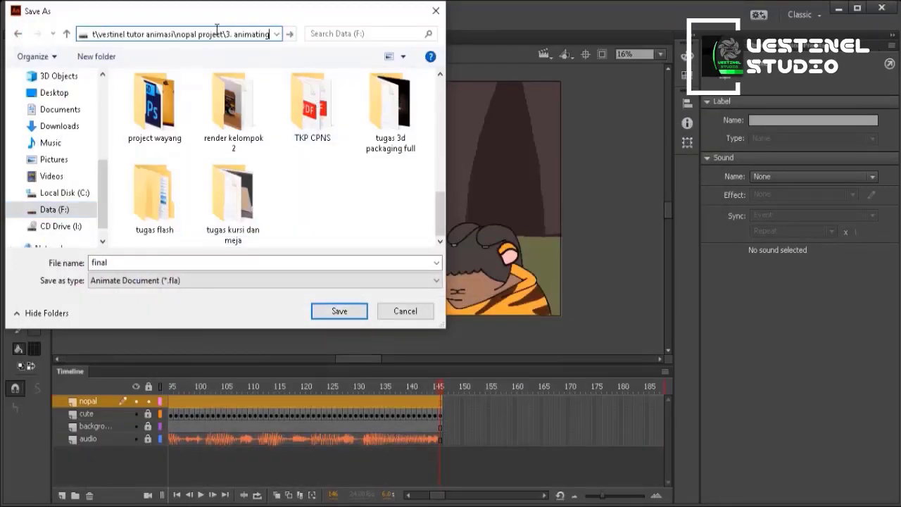
pyautogui.press('Return')
pyautogui.click(355, 316)
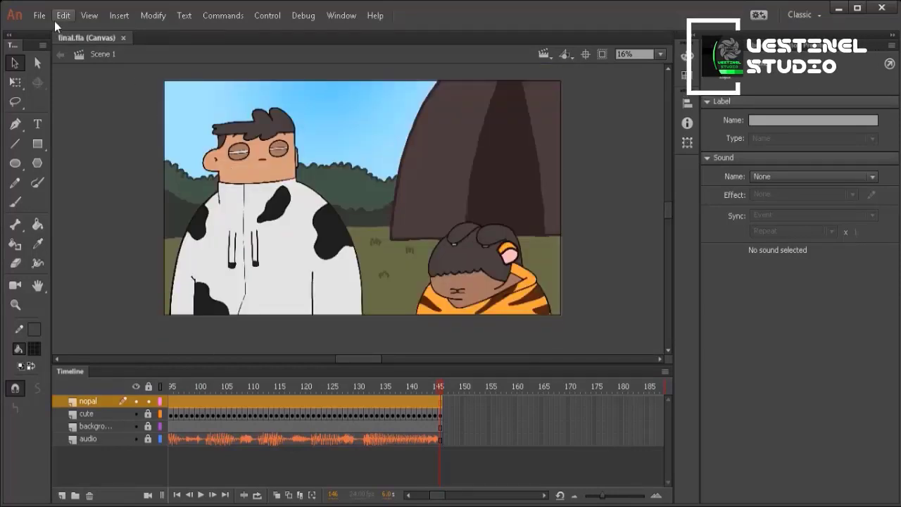
# Export the animation as the video final.mov at 3840 by 2160 px into the nopal project's 3. animating folder
pyautogui.click(40, 15)
pyautogui.moveTo(148, 246)
pyautogui.click(272, 288)
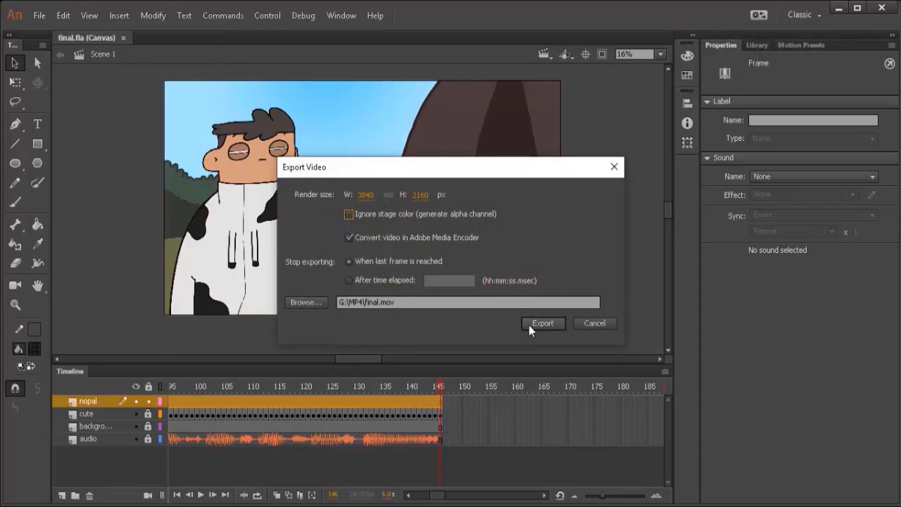
pyautogui.click(314, 304)
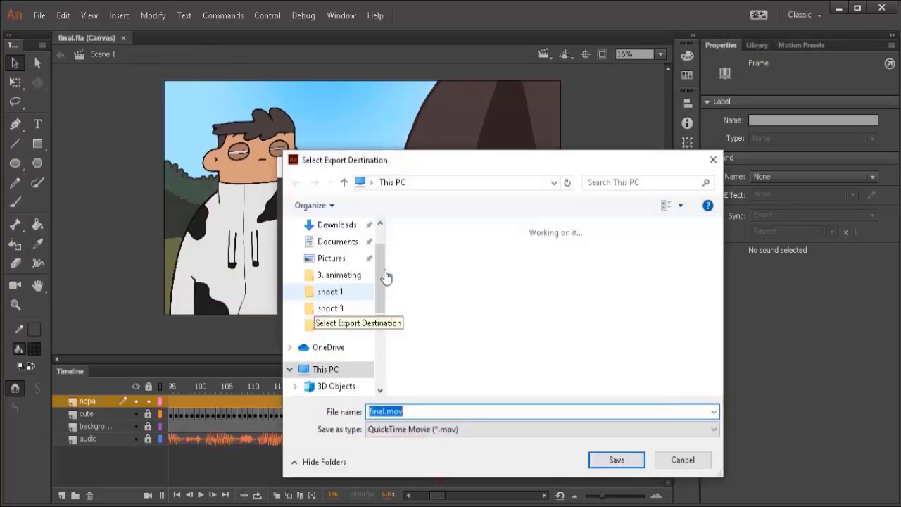
pyautogui.click(457, 183)
pyautogui.rightClick(458, 183)
pyautogui.click(546, 241)
pyautogui.click(566, 183)
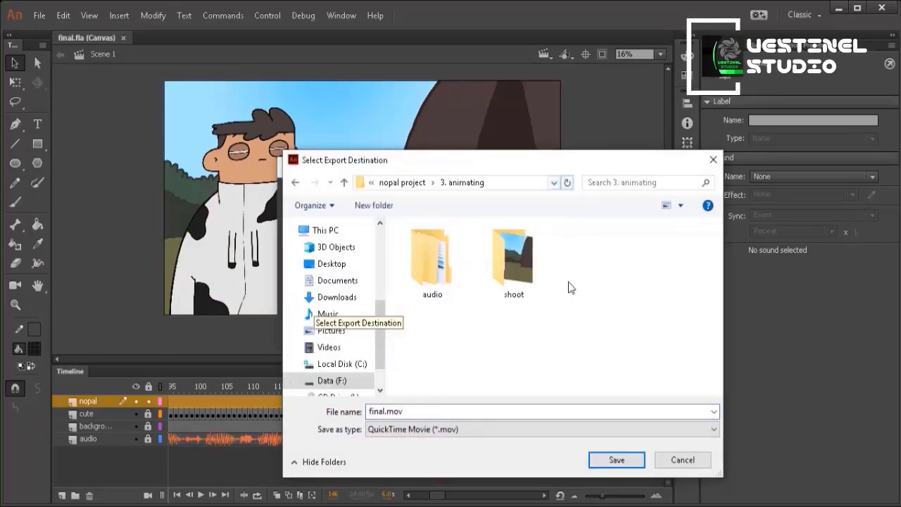
pyautogui.click(615, 461)
pyautogui.click(545, 326)
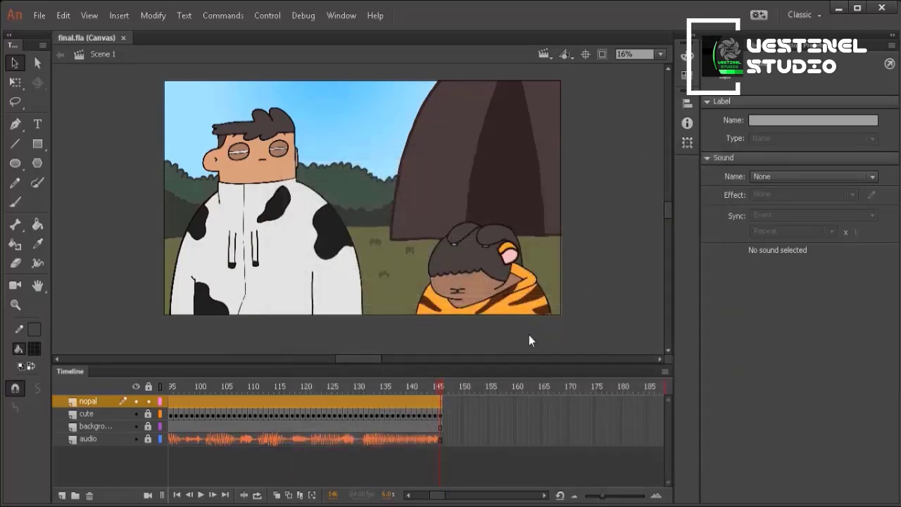